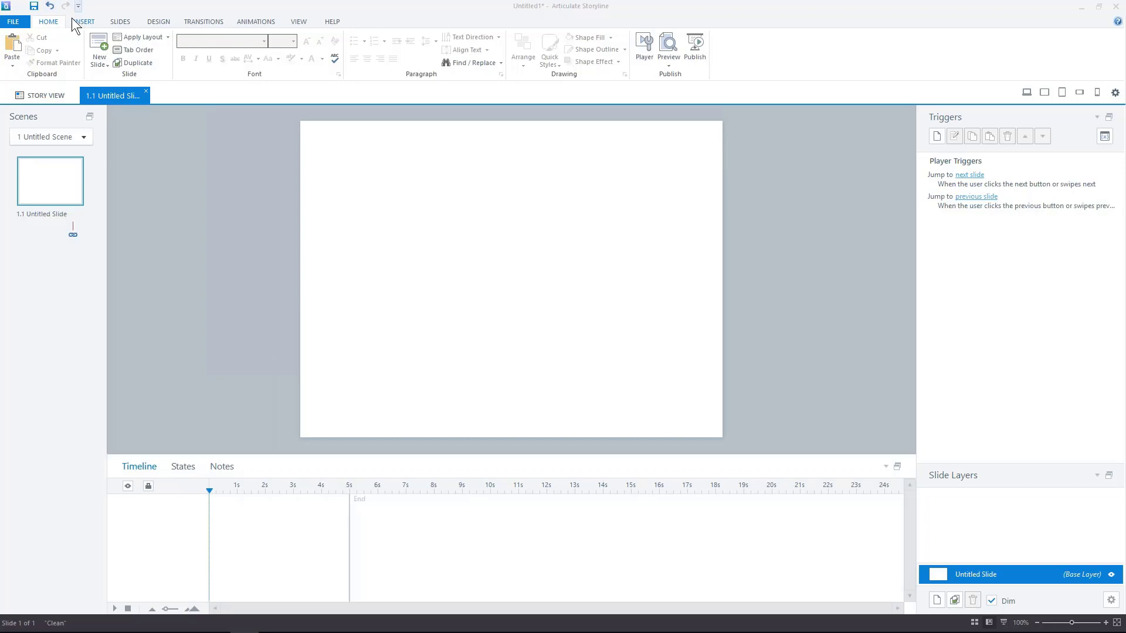
Format the slide background with a solid dark blue fill from the theme colors.
{"action": "left_click", "coordinate": [87, 22]}
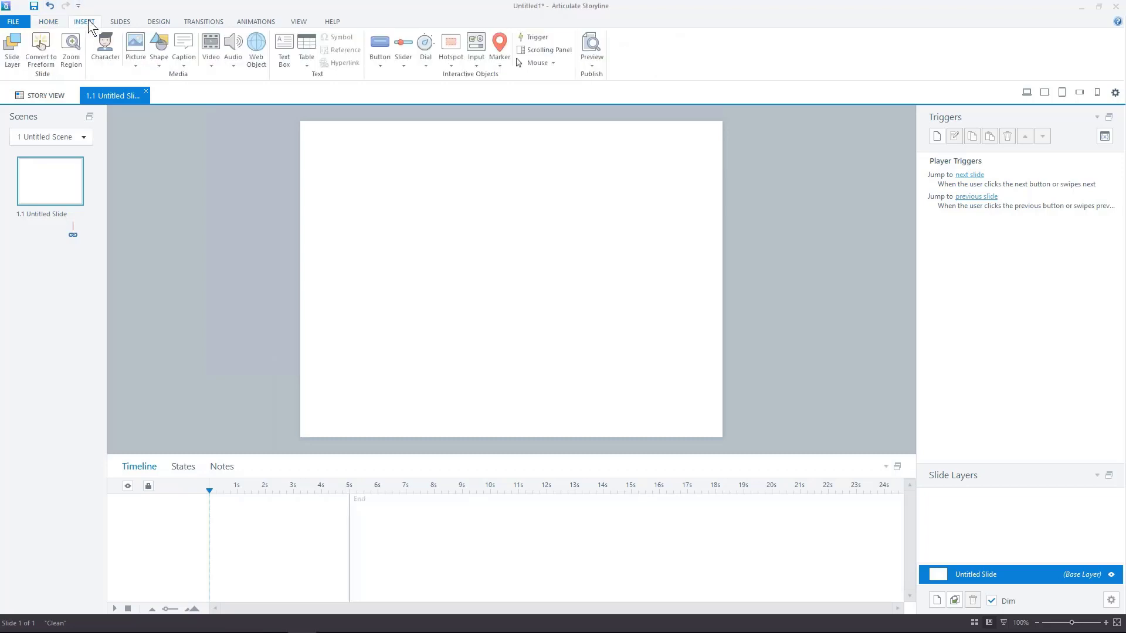
{"action": "right_click", "coordinate": [517, 399]}
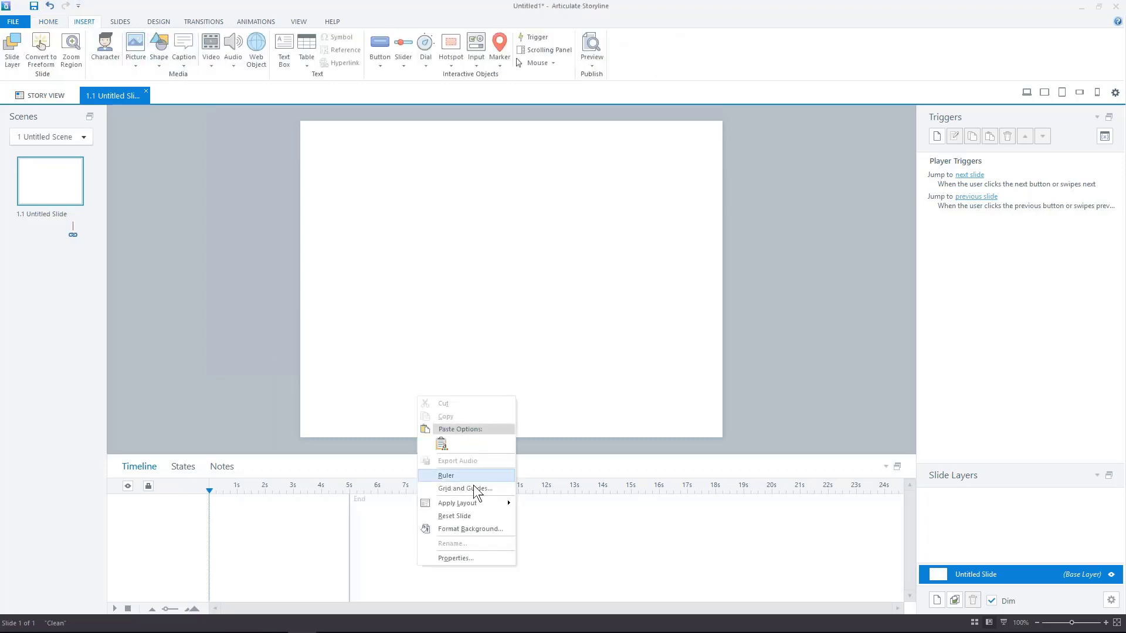
{"action": "left_click", "coordinate": [471, 528]}
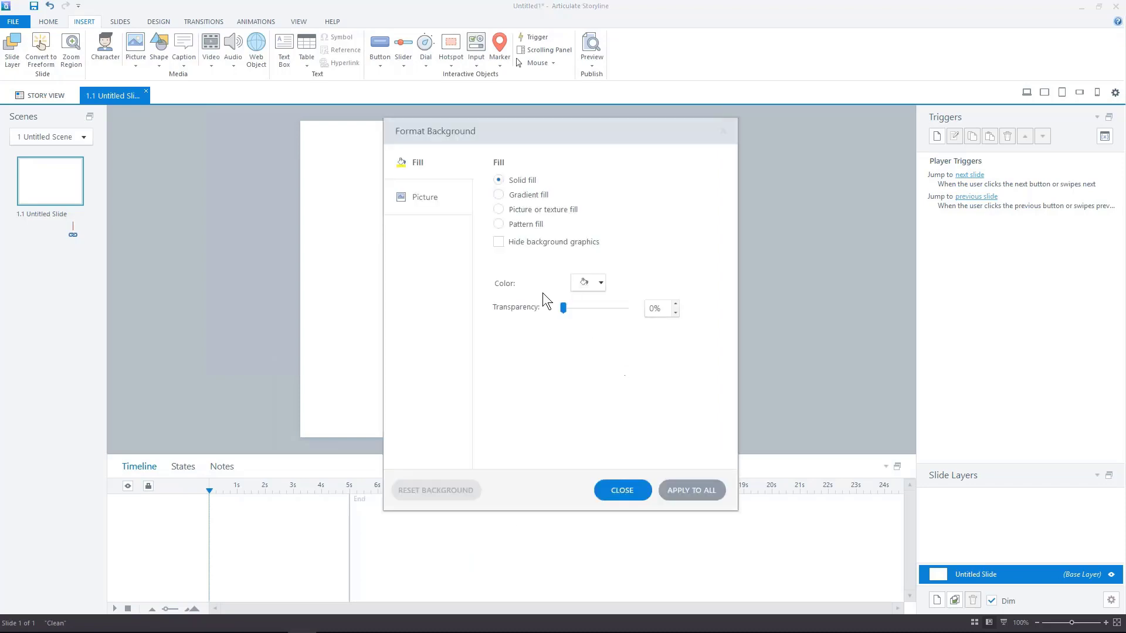
{"action": "left_click", "coordinate": [598, 283]}
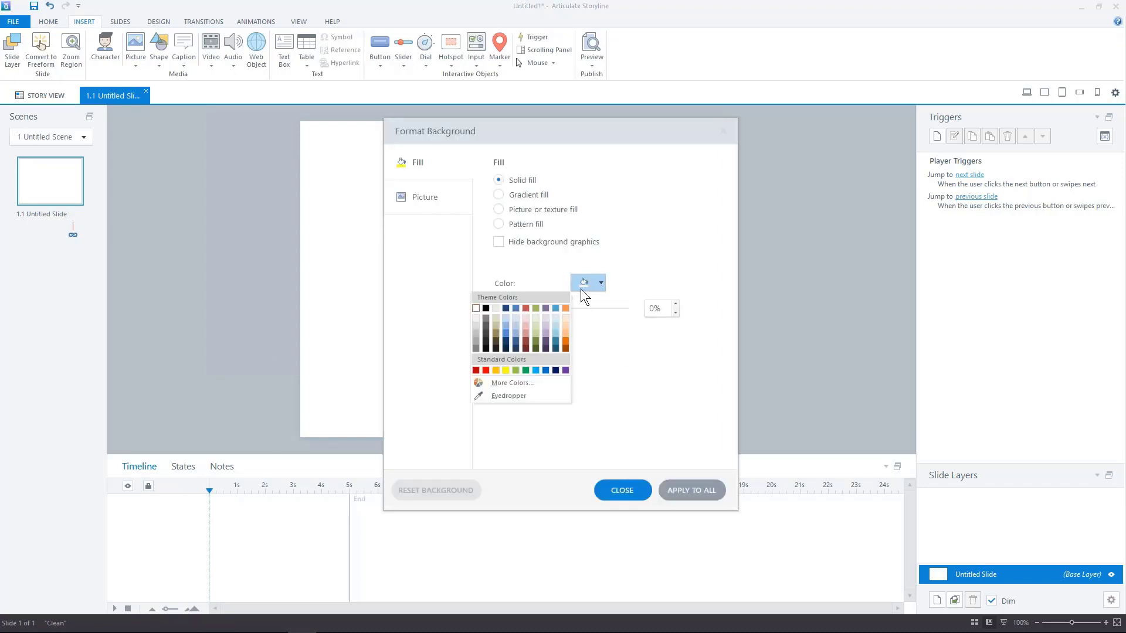
{"action": "left_click", "coordinate": [507, 310]}
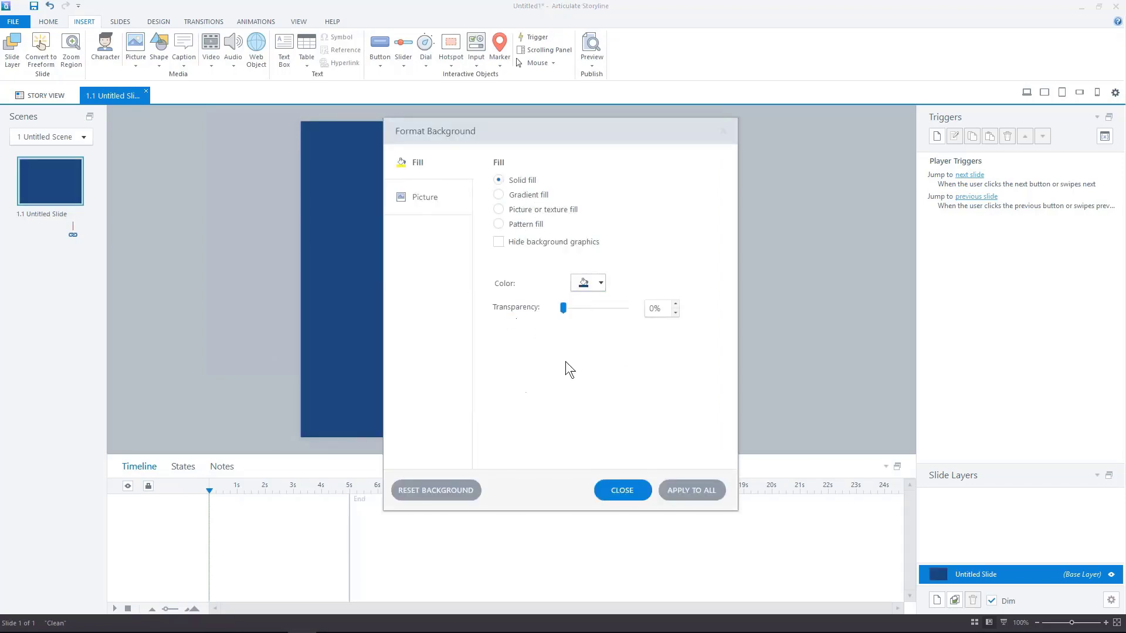
{"action": "left_click", "coordinate": [618, 494]}
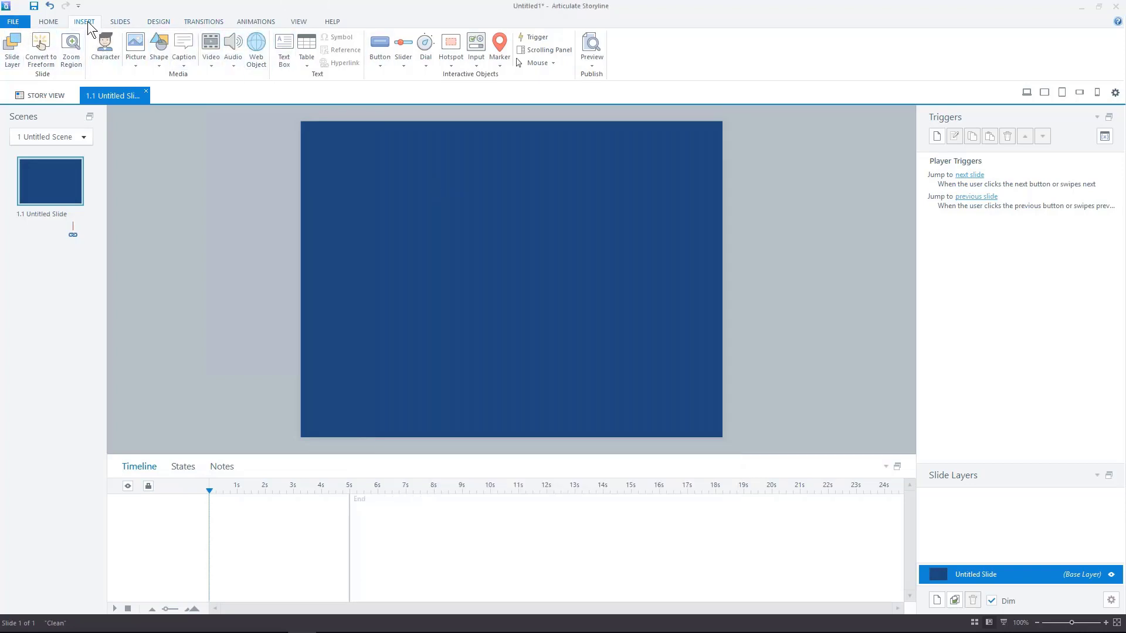
Insert a table with six columns and five rows and apply the red Medium table style with full gridlines.
{"action": "left_click", "coordinate": [305, 63]}
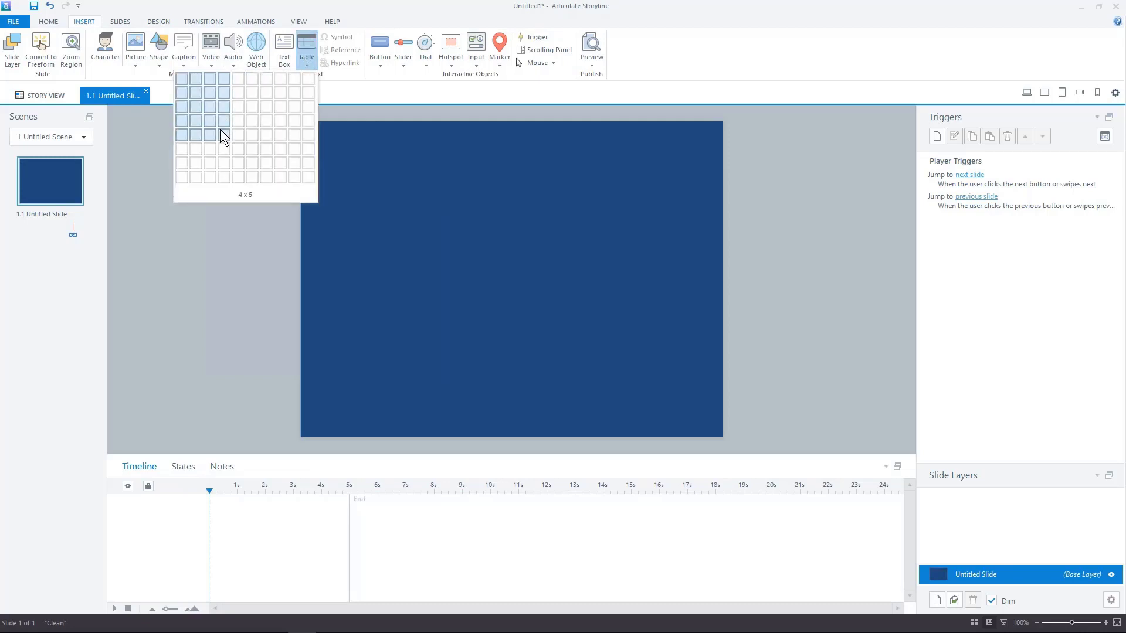
{"action": "left_click", "coordinate": [251, 134]}
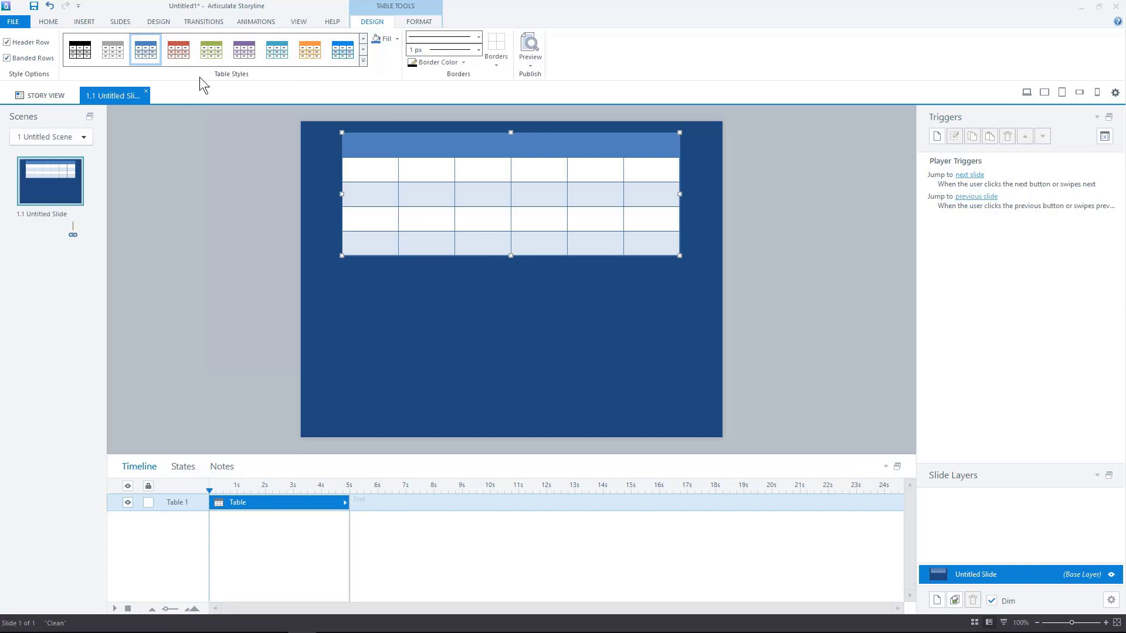
{"action": "left_click", "coordinate": [363, 61]}
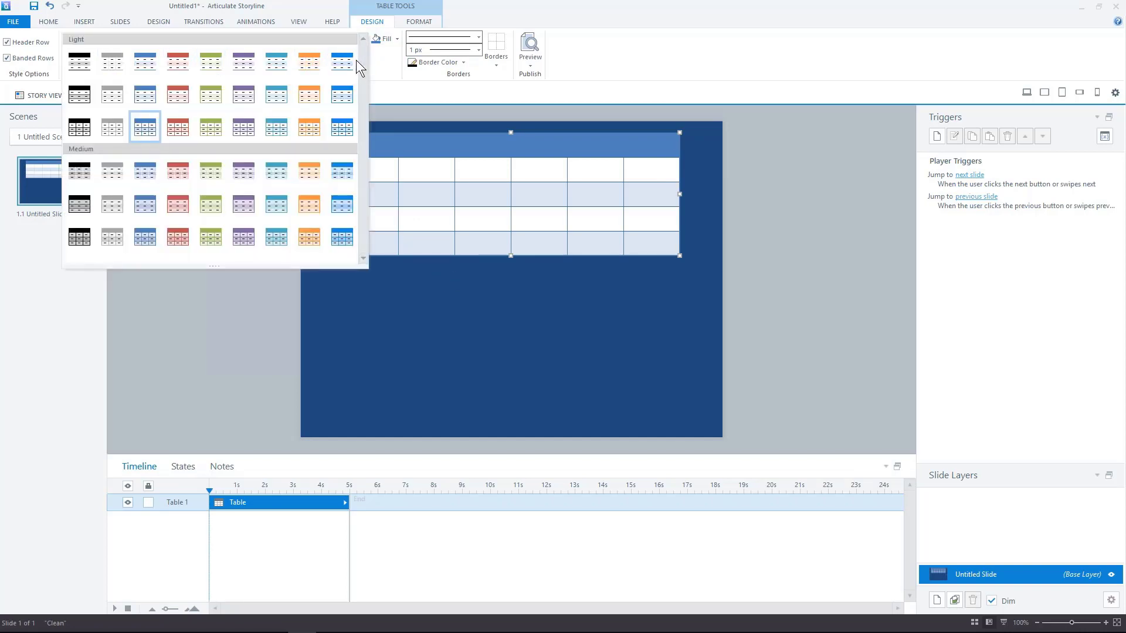
{"action": "left_click", "coordinate": [177, 240]}
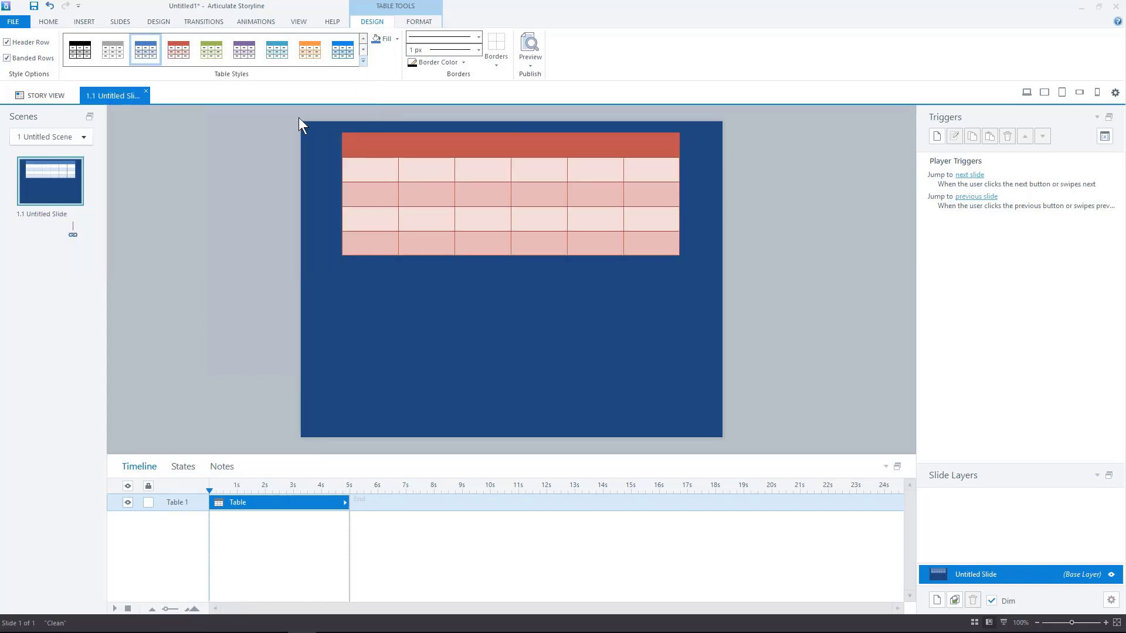
Turn off banded rows for the table.
{"action": "left_click", "coordinate": [363, 61]}
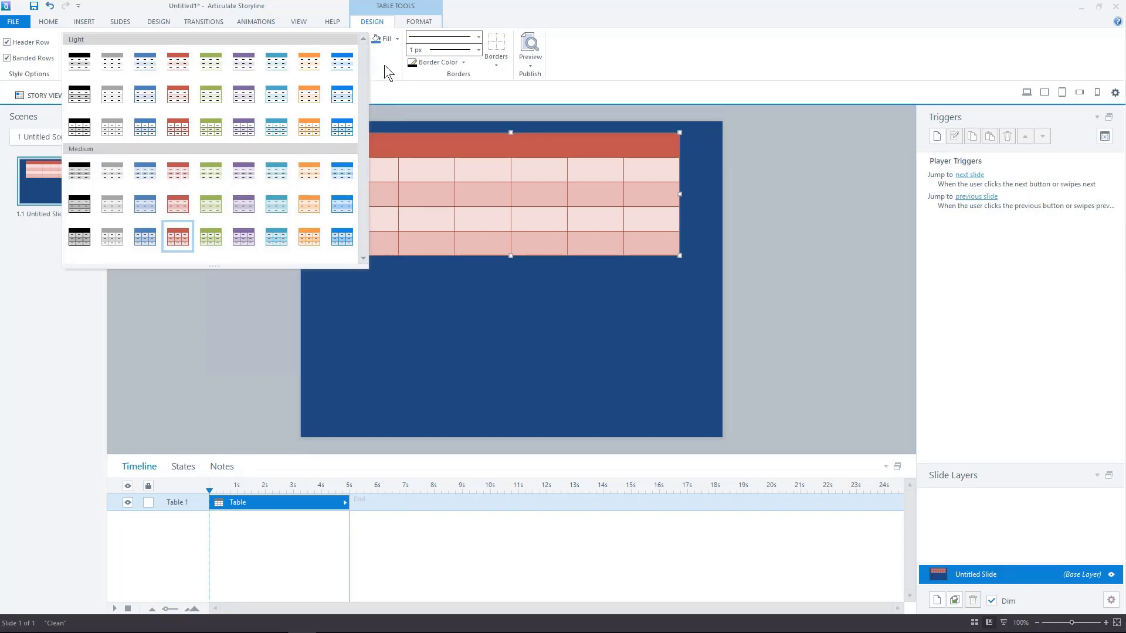
{"action": "left_click", "coordinate": [385, 63]}
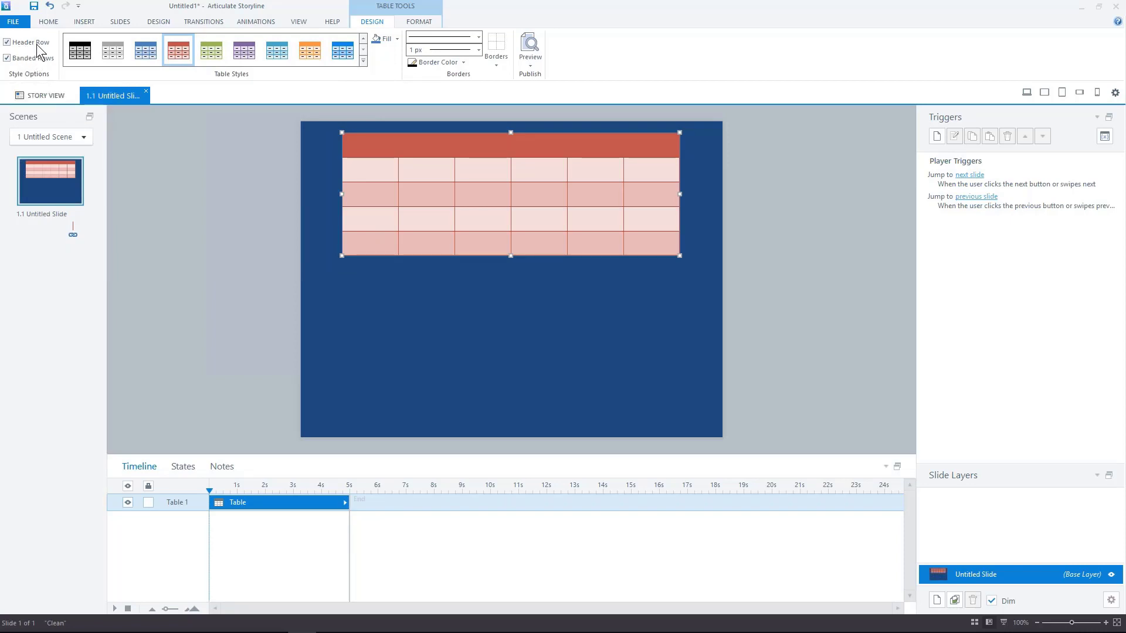
{"action": "left_click", "coordinate": [9, 58]}
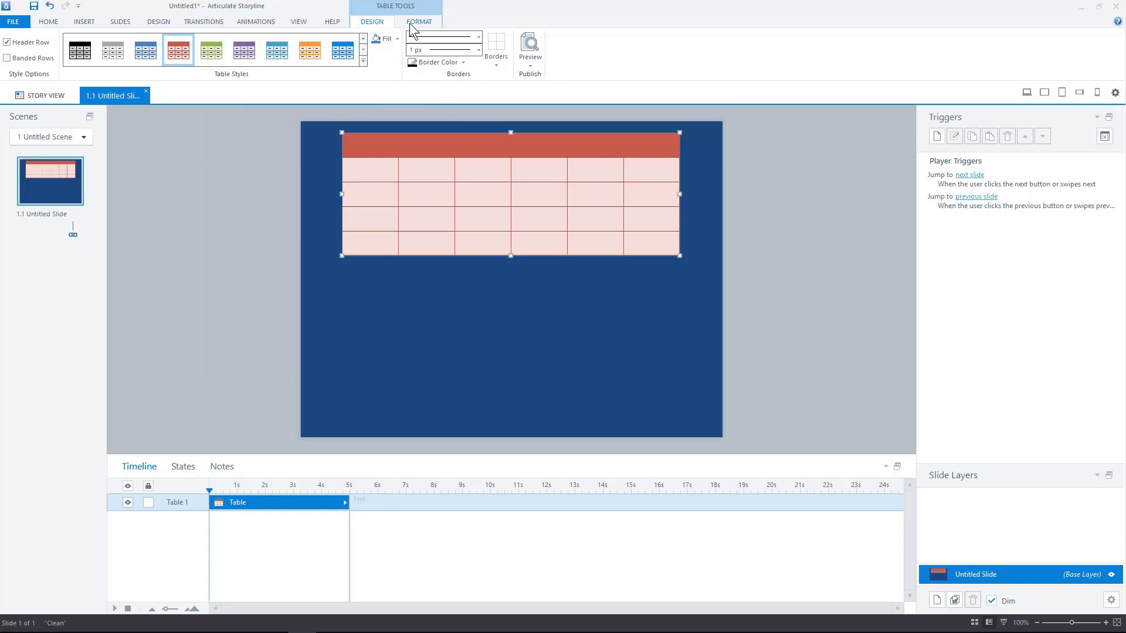
Apply a 3 px dark red border around the outside of the table.
{"action": "left_click", "coordinate": [477, 50]}
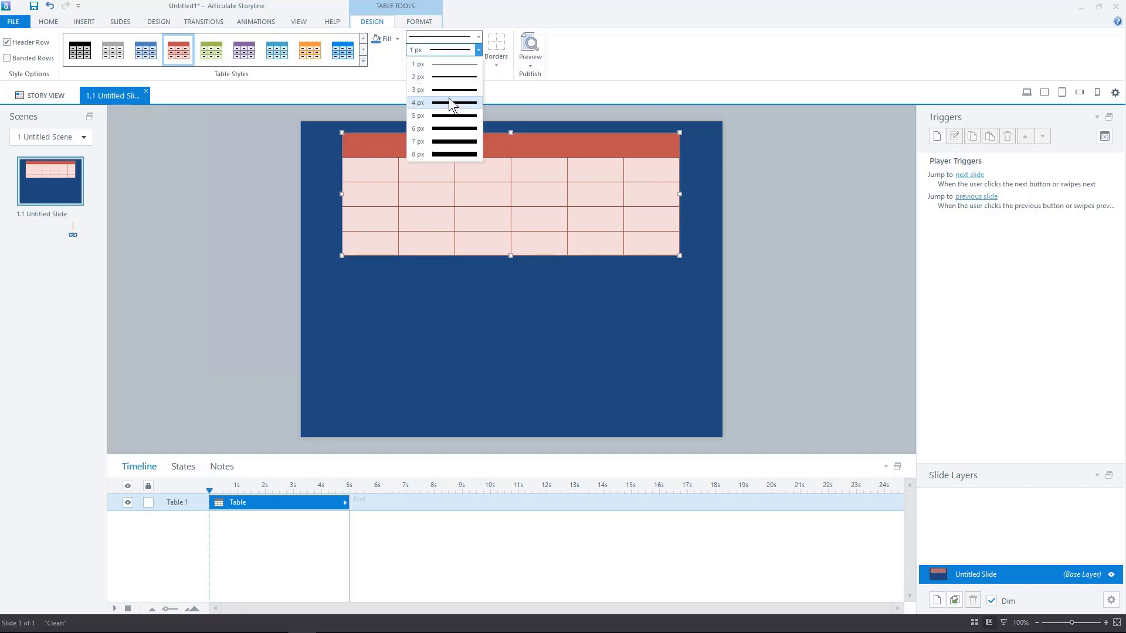
{"action": "left_click", "coordinate": [451, 91]}
{"action": "left_click", "coordinate": [463, 62]}
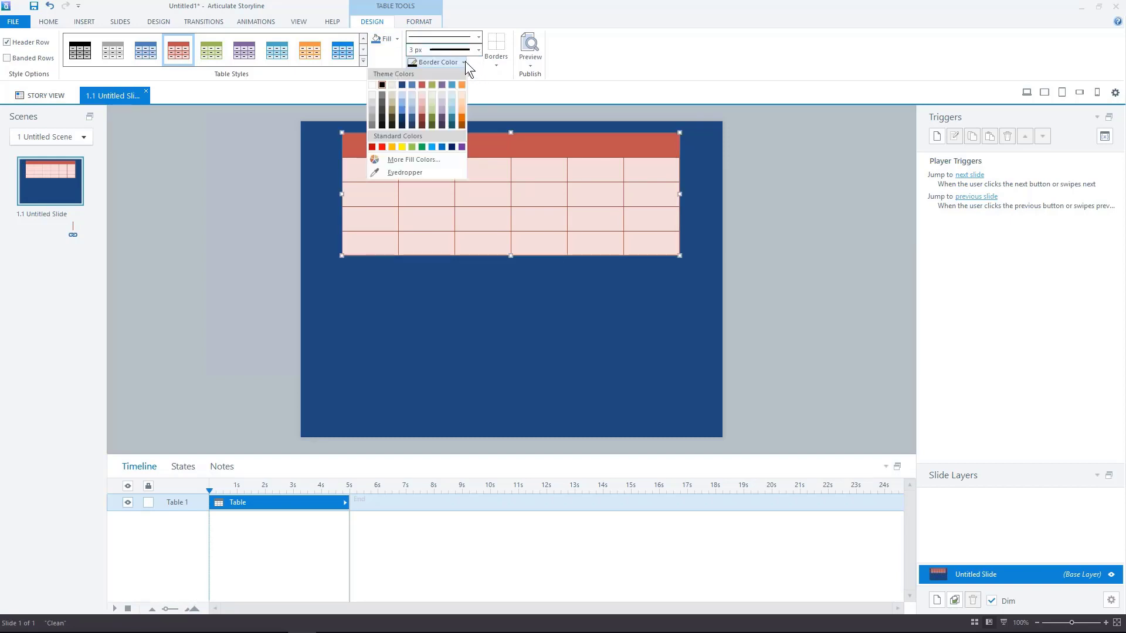
{"action": "left_click", "coordinate": [423, 124]}
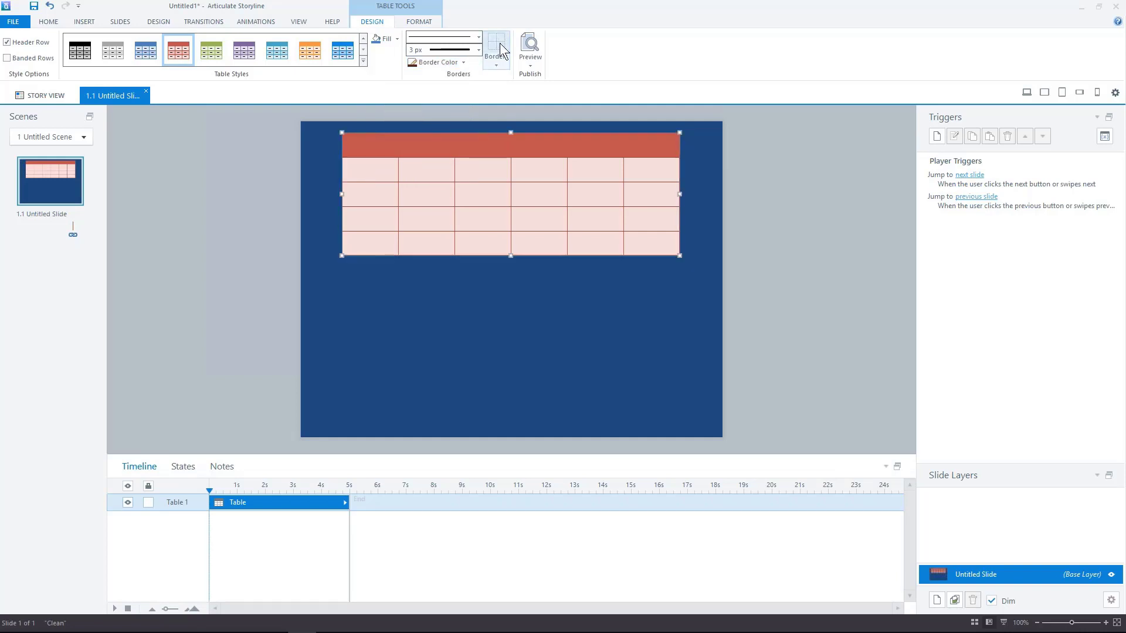
{"action": "left_click", "coordinate": [496, 58]}
{"action": "left_click", "coordinate": [447, 104]}
{"action": "left_click", "coordinate": [540, 330]}
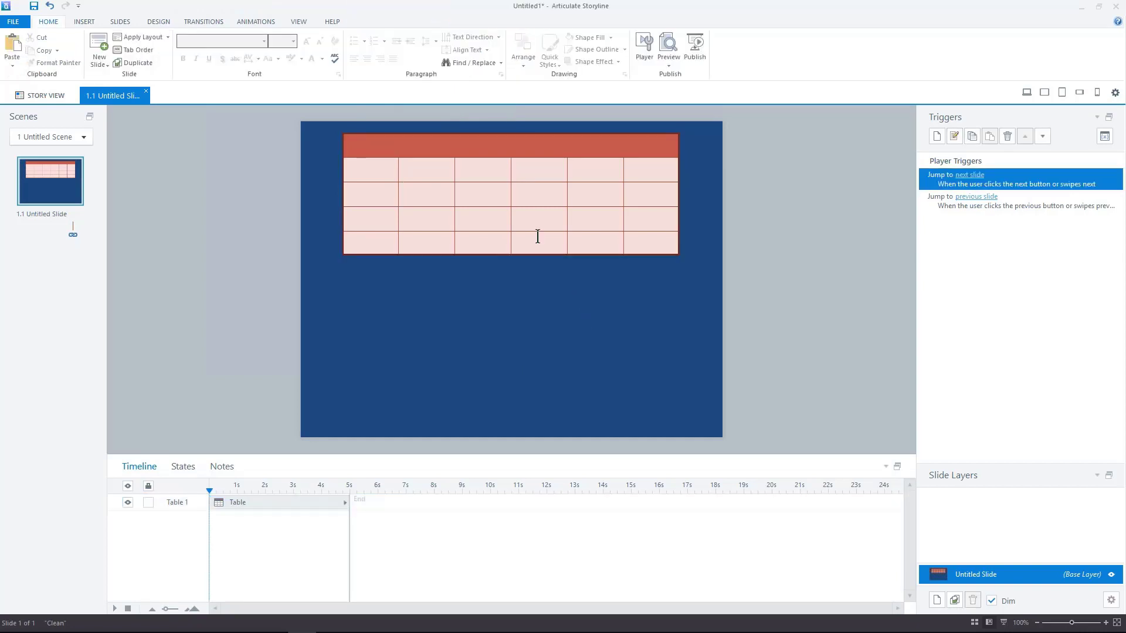
{"action": "left_click", "coordinate": [367, 148]}
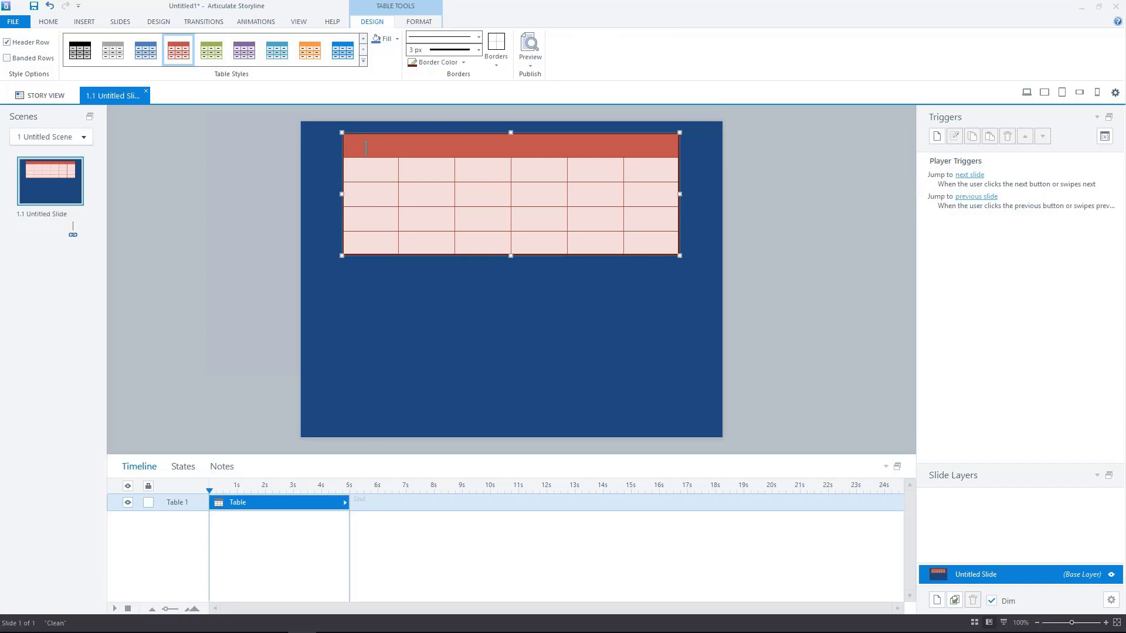
{"action": "type", "text": "Employee"}
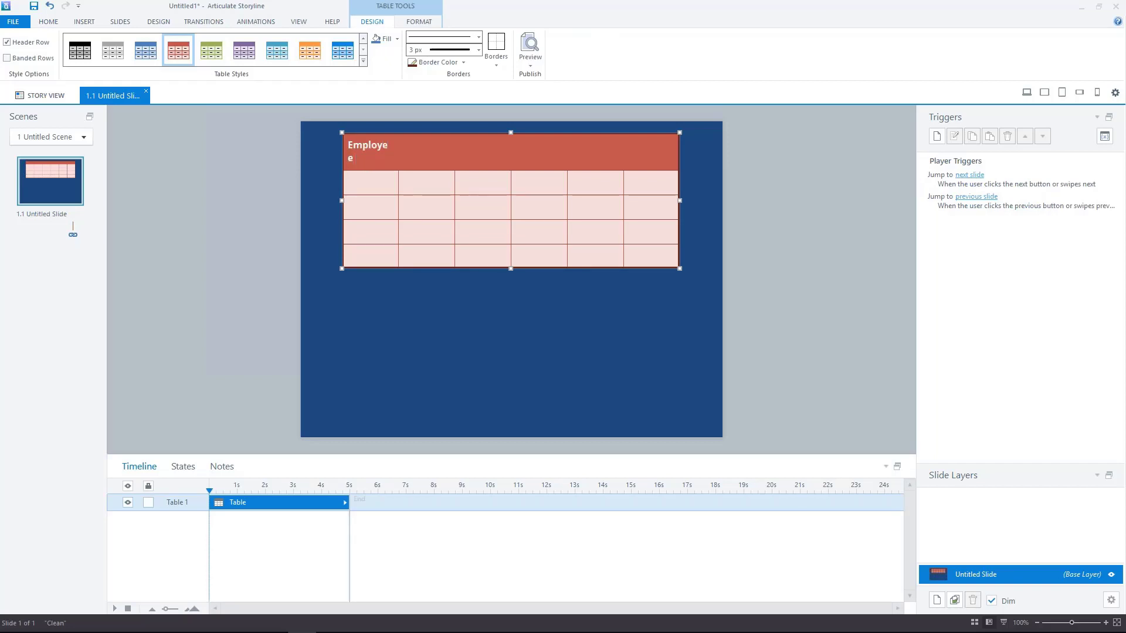
{"action": "key", "text": "BackSpace"}
{"action": "key", "text": "BackSpace"}
{"action": "key", "text": "BackSpace"}
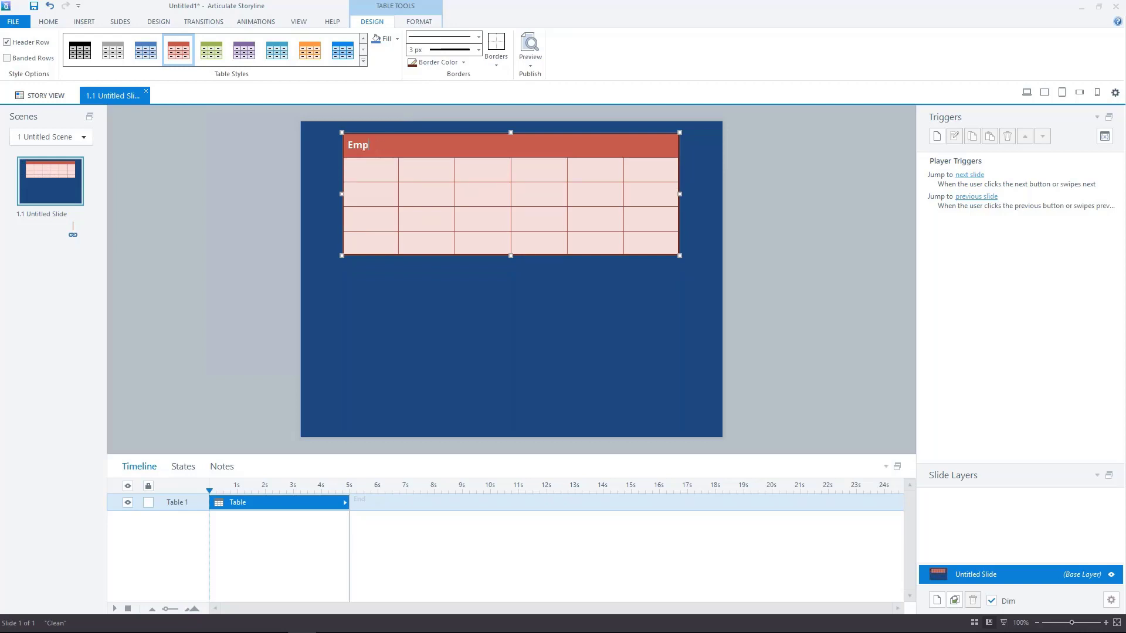
{"action": "key", "text": "BackSpace"}
{"action": "key", "text": "BackSpace"}
{"action": "key", "text": "BackSpace"}
Fill the first four header cells with ID, Name, Dept and Status.
{"action": "type", "text": "ID"}
{"action": "key", "text": "Tab"}
{"action": "type", "text": "Name"}
{"action": "type", "text": "Dep"}
{"action": "type", "text": "t"}
{"action": "key", "text": "Tab"}
{"action": "type", "text": "Stta"}
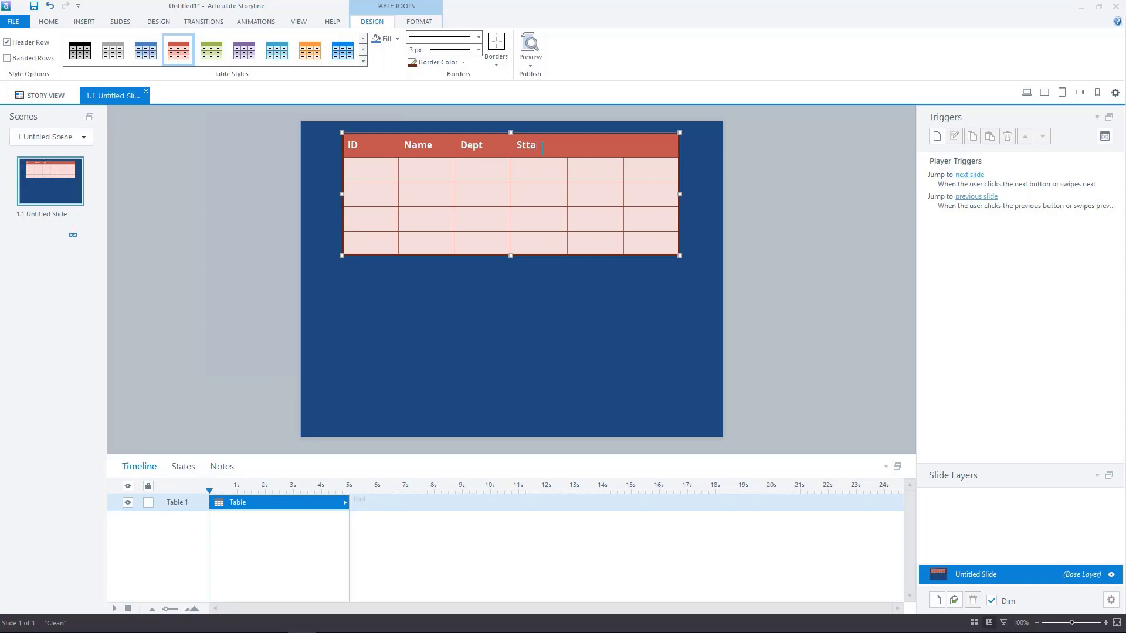
{"action": "key", "text": "BackSpace"}
{"action": "key", "text": "BackSpace"}
{"action": "type", "text": "at"}
Delete the two empty columns after Status and enlarge the table to about 585 px wide and 226 px high.
{"action": "left_click_drag", "start_coordinate": [593, 143], "coordinate": [631, 238]}
{"action": "right_click", "coordinate": [642, 239]}
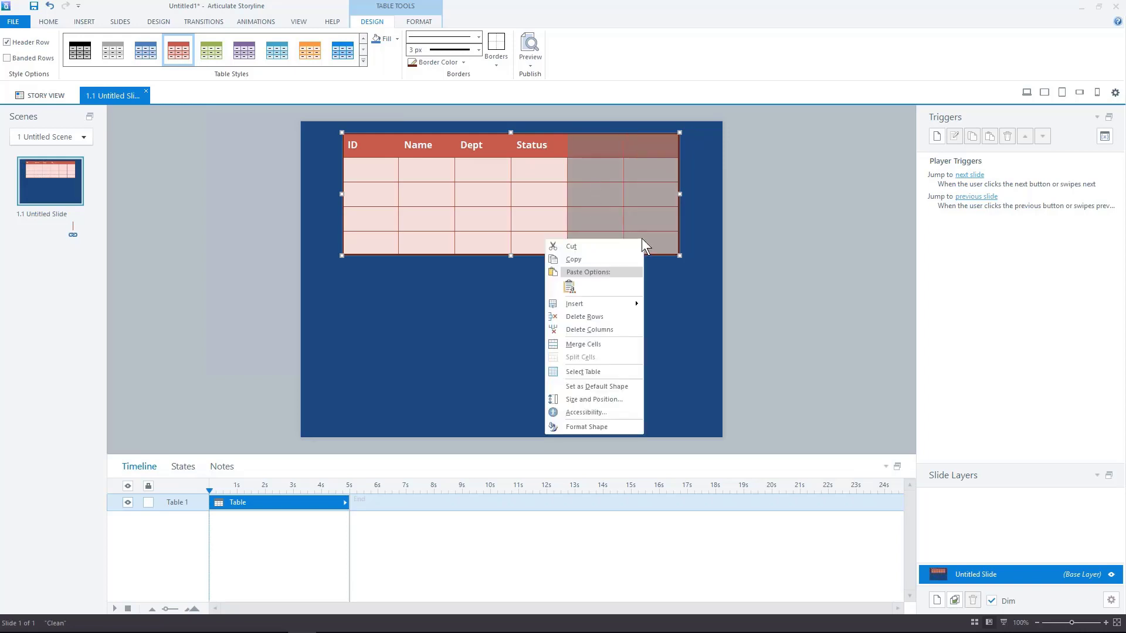
{"action": "left_click", "coordinate": [604, 330]}
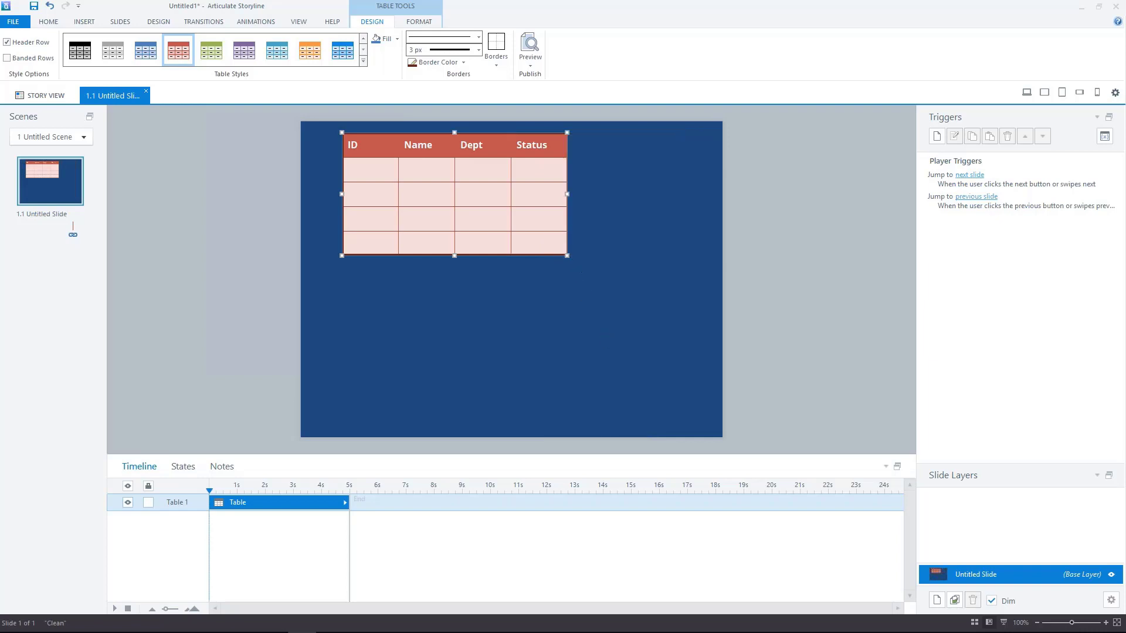
{"action": "left_click_drag", "start_coordinate": [566, 256], "coordinate": [682, 260]}
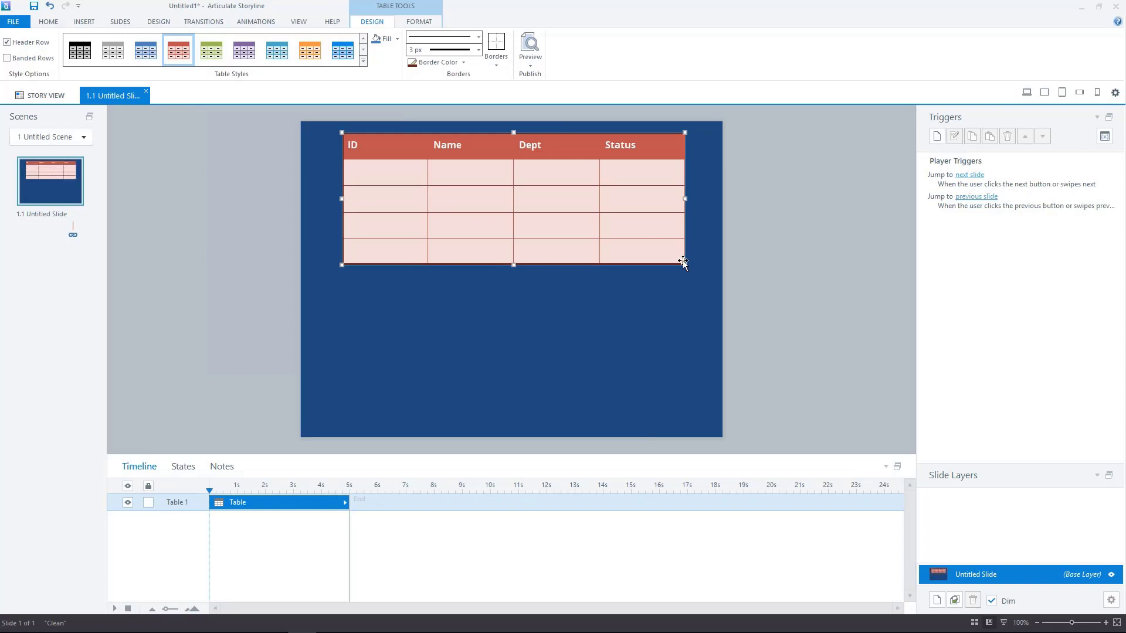
Center the header row text horizontally and vertically within its cells.
{"action": "left_click", "coordinate": [332, 150]}
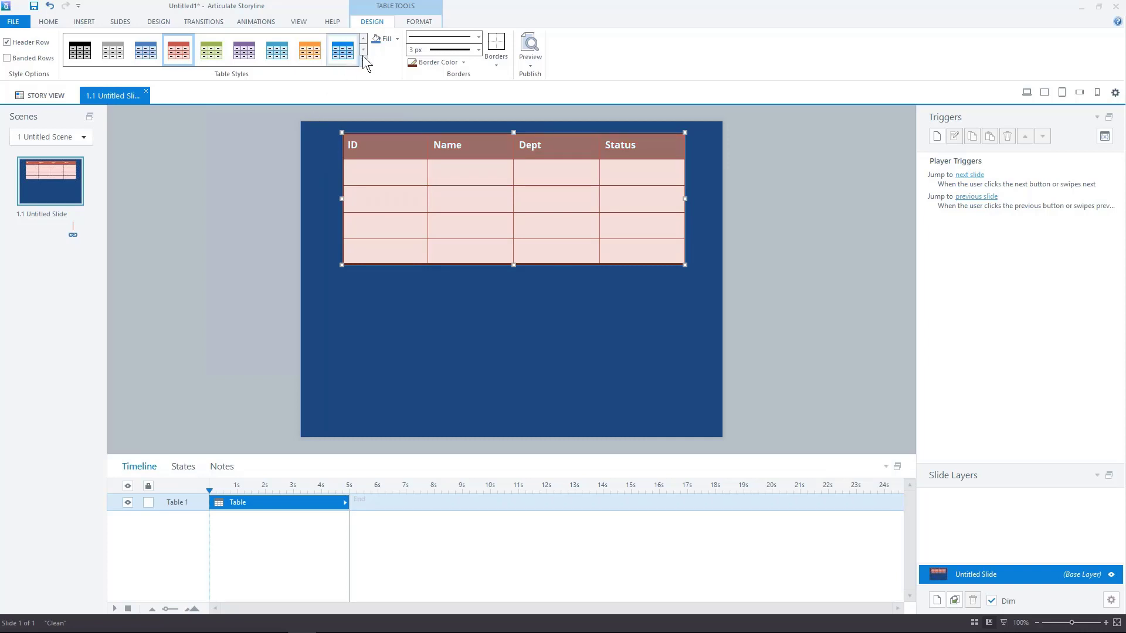
{"action": "left_click", "coordinate": [420, 21]}
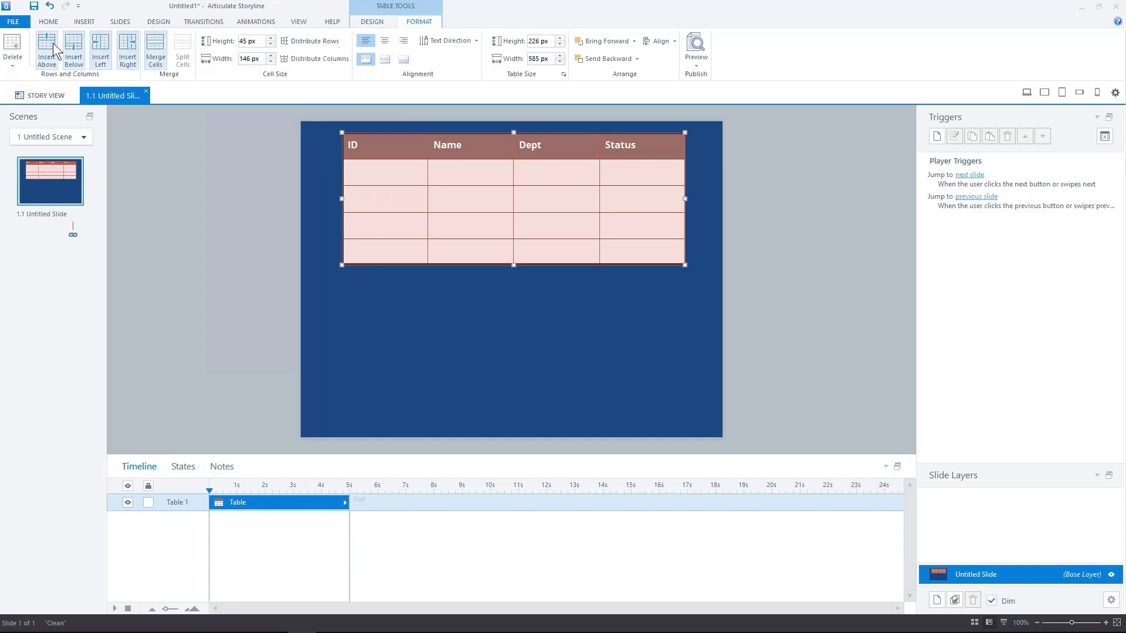
{"action": "left_click", "coordinate": [385, 41]}
{"action": "left_click", "coordinate": [386, 61]}
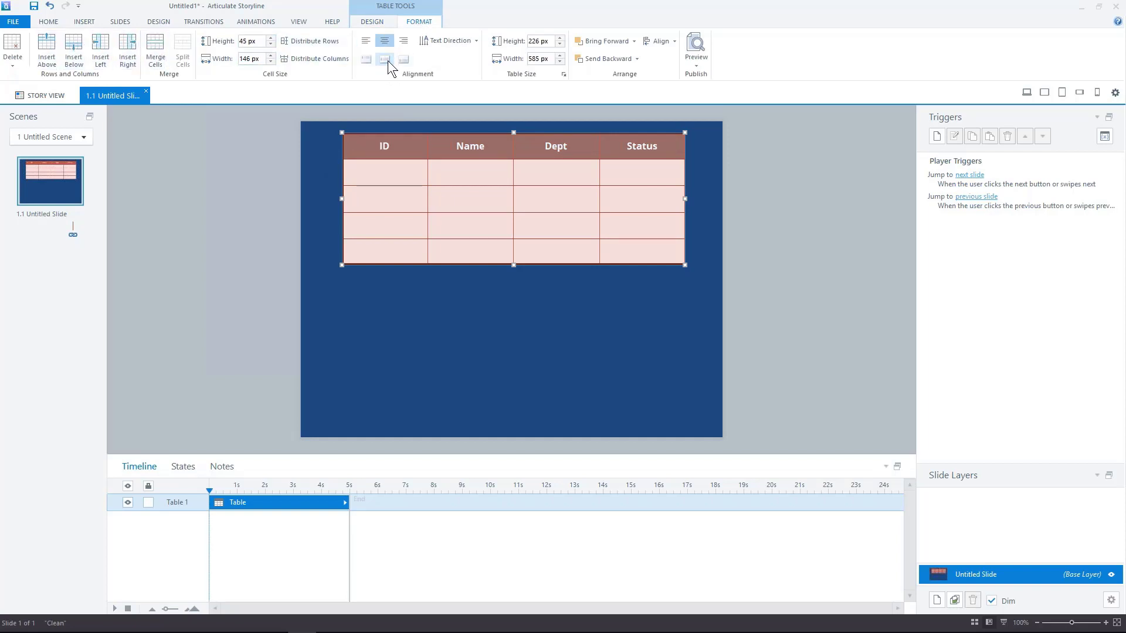
Fill the first data row with the employee's ID and full name, Marketing as the department and Full Time as the status.
{"action": "left_click", "coordinate": [389, 176]}
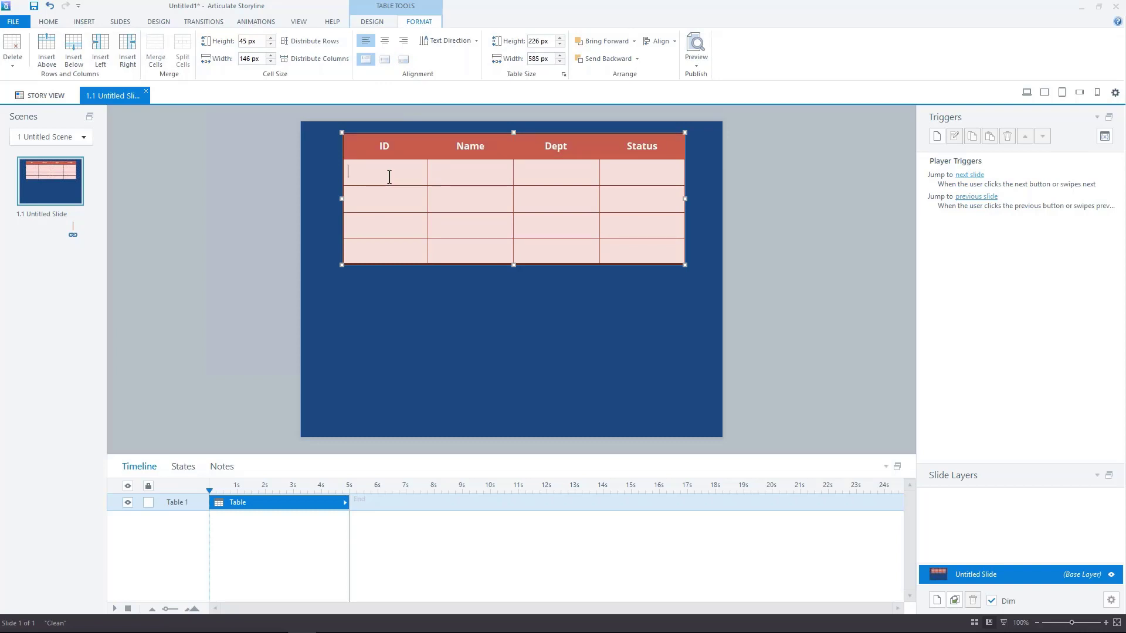
{"action": "type", "text": "12345"}
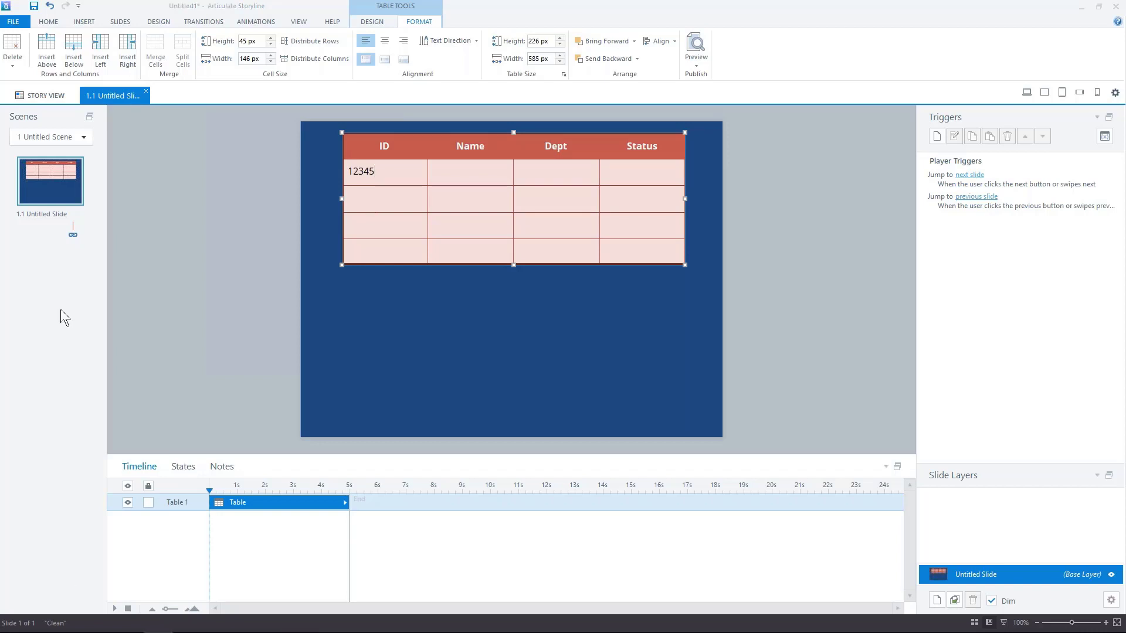
{"action": "left_click", "coordinate": [459, 174]}
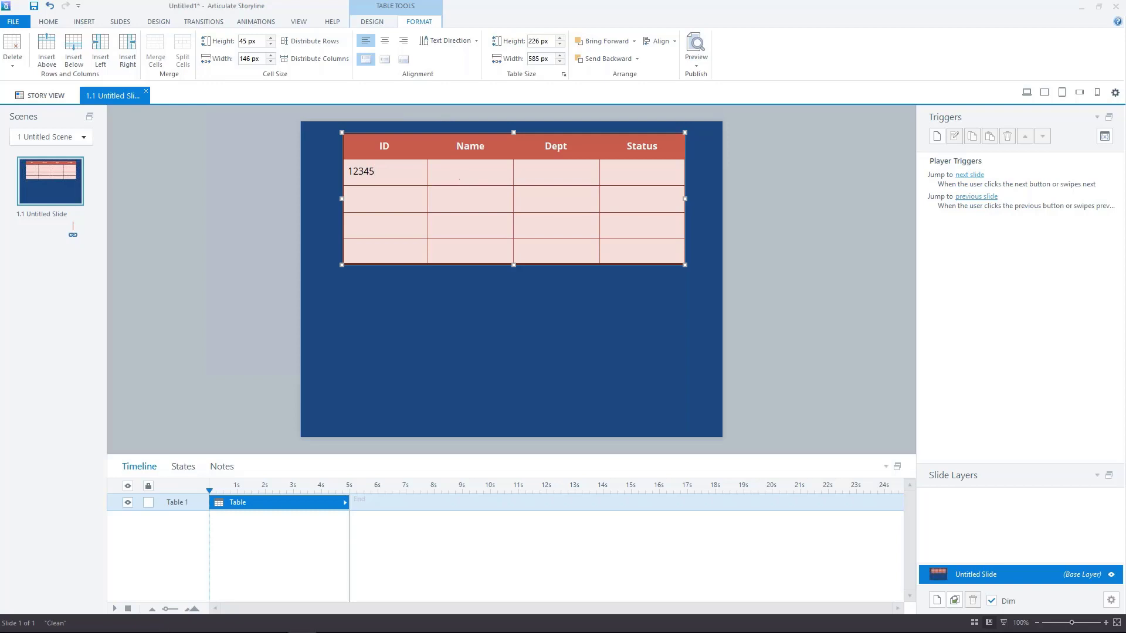
{"action": "type", "text": "Mike Bax"}
{"action": "type", "text": "te"}
{"action": "type", "text": "Market"}
{"action": "type", "text": "ing"}
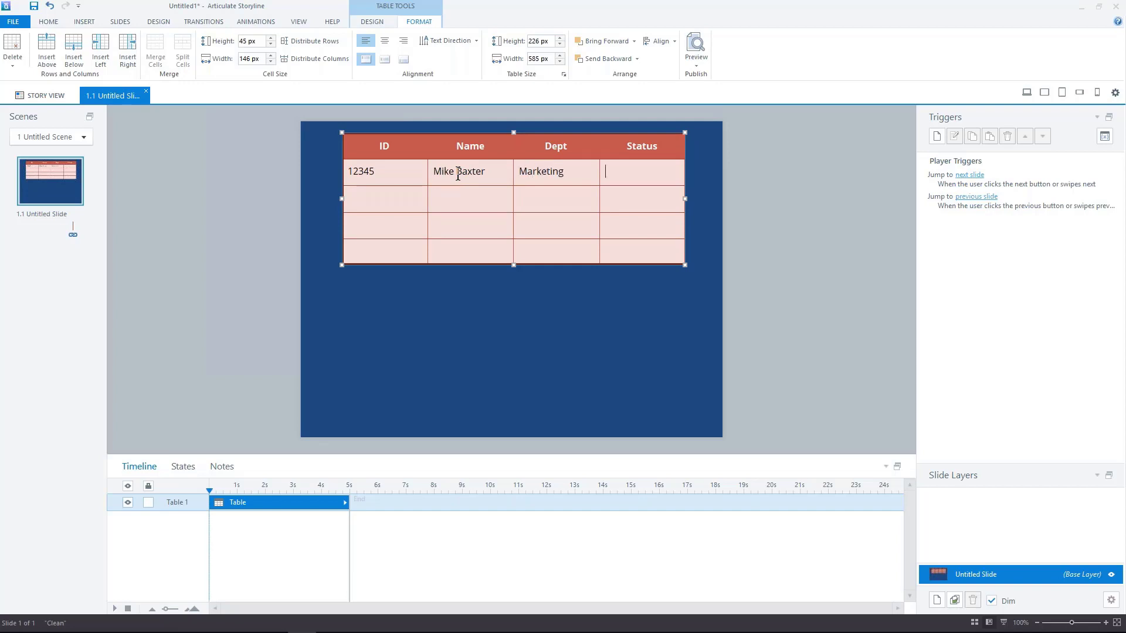
{"action": "type", "text": "Full Ti"}
{"action": "type", "text": "me"}
Fill the second data row with the employee's ID and full name, HR as the department and Part Time as the status.
{"action": "type", "text": "23456"}
{"action": "key", "text": "Tab"}
{"action": "type", "text": "Grace Far"}
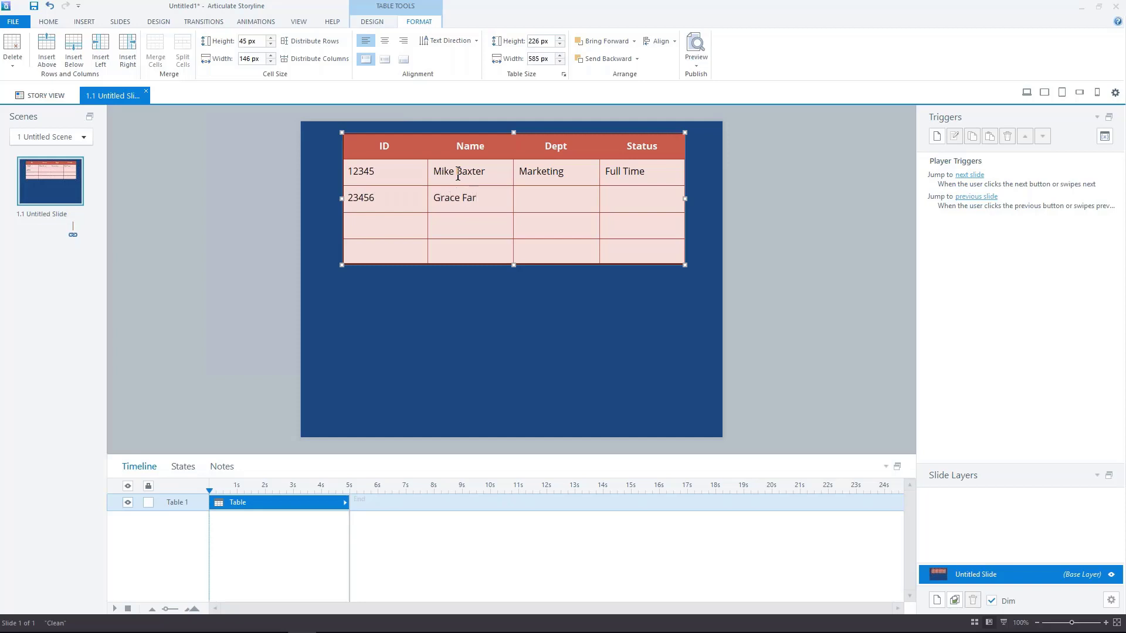
{"action": "type", "text": "rell"}
{"action": "key", "text": "Tab"}
{"action": "type", "text": "HR"}
{"action": "key", "text": "Tab"}
{"action": "type", "text": "Part Time"}
{"action": "key", "text": "Tab"}
Fill the third data row with the employee's ID, full name, Security and Part Time, and enter the fourth row's employee ID.
{"action": "type", "text": "34567"}
{"action": "key", "text": "Tab"}
{"action": "type", "text": "Derek MO"}
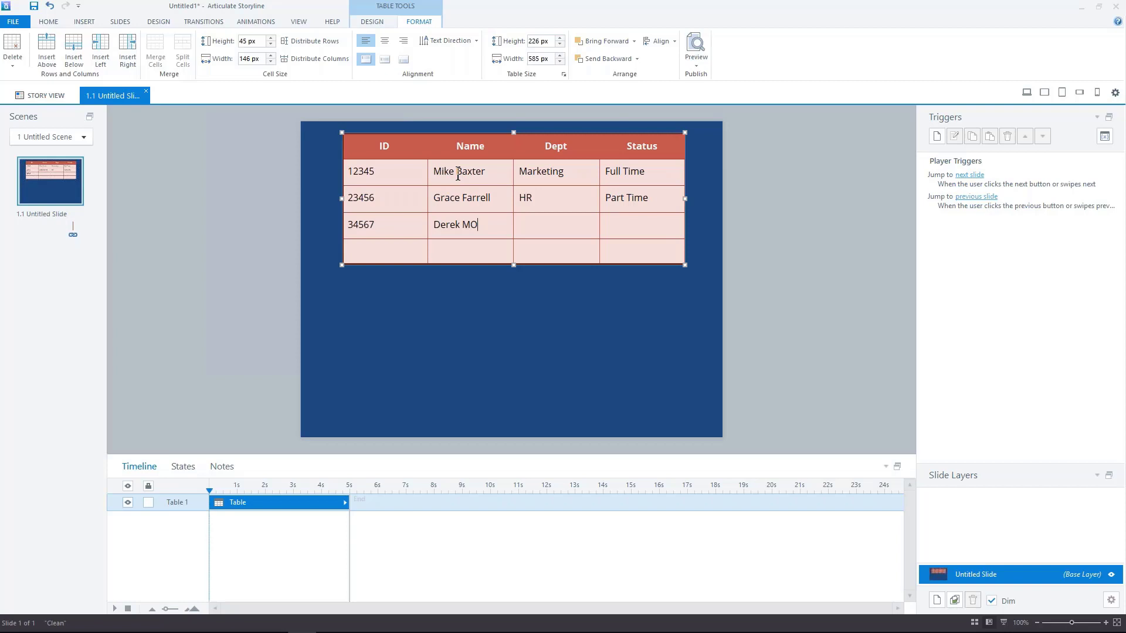
{"action": "key", "text": "BackSpace"}
{"action": "type", "text": "organ"}
{"action": "key", "text": "Tab"}
{"action": "type", "text": "Security"}
{"action": "key", "text": "Tab"}
{"action": "type", "text": "Part T"}
{"action": "type", "text": "ime45678"}
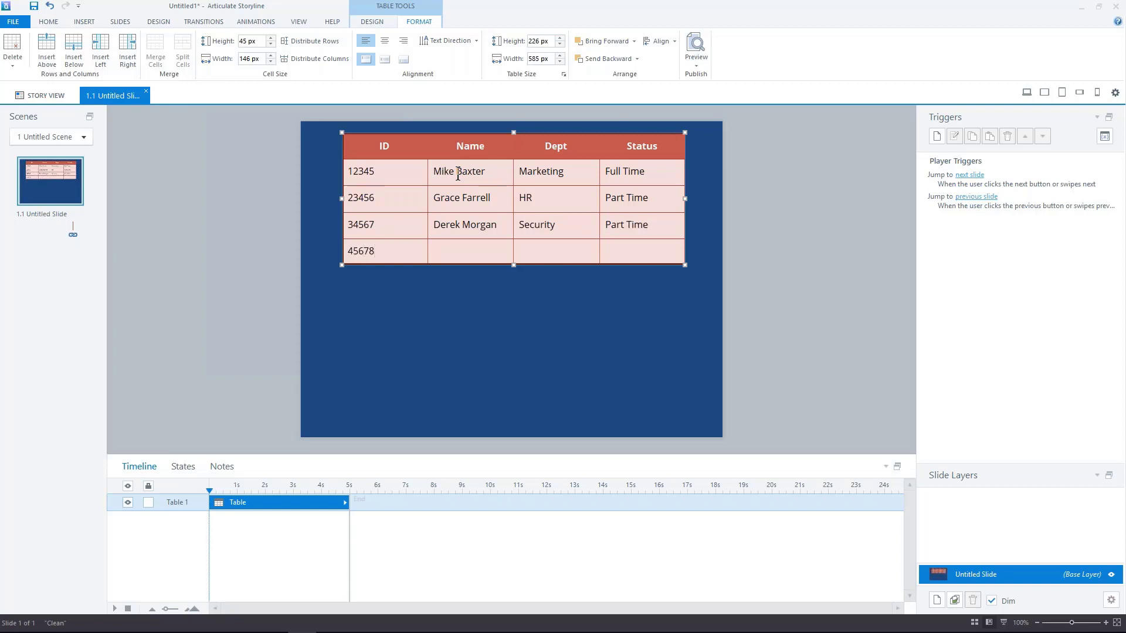
Complete the fourth data row with the employee's full name, HR as the department and Full Time as the status.
{"action": "key", "text": "Tab"}
{"action": "type", "text": "Jill Taylor"}
{"action": "type", "text": "HR"}
{"action": "key", "text": "Tab"}
{"action": "type", "text": "Full Time"}
Add a fifth data row with the employee's ID and full name, Accounting as the department and Full Time as the status.
{"action": "key", "text": "Tab"}
{"action": "type", "text": "5"}
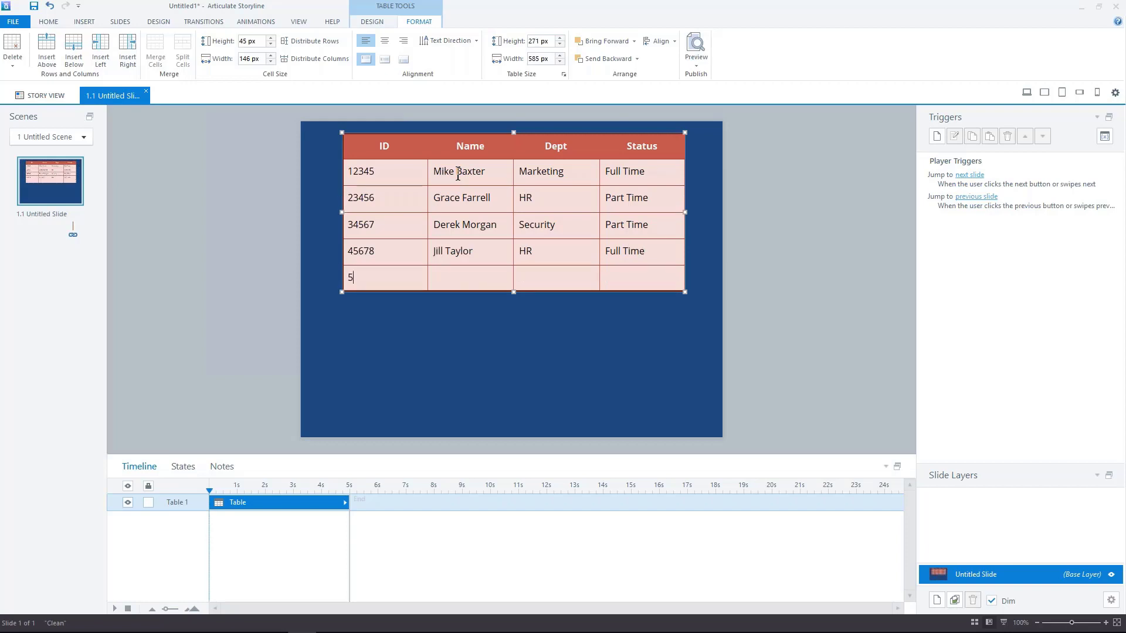
{"action": "type", "text": "6789"}
{"action": "key", "text": "Tab"}
{"action": "type", "text": "Oscar Martinz"}
{"action": "key", "text": "BackSpace"}
{"action": "type", "text": "eAccou"}
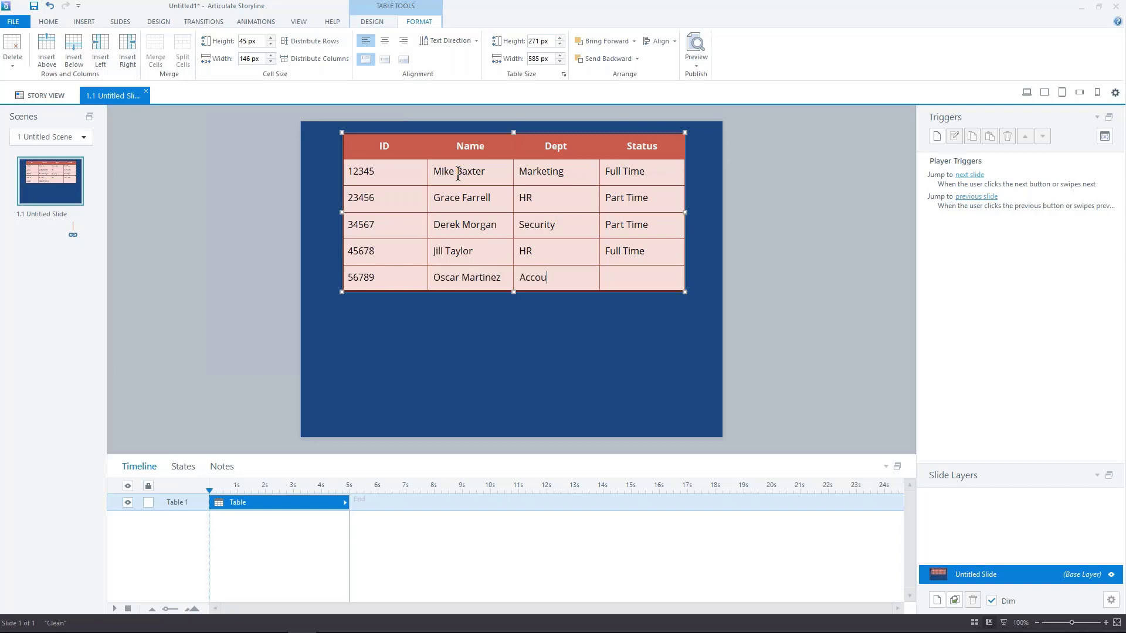
{"action": "type", "text": "nting"}
{"action": "key", "text": "Tab"}
{"action": "type", "text": "R"}
{"action": "key", "text": "BackSpace"}
{"action": "type", "text": "Full Time"}
Fill the two adjacent Part Time cells in the Status column with the darkest red theme colour.
{"action": "left_click", "coordinate": [449, 172]}
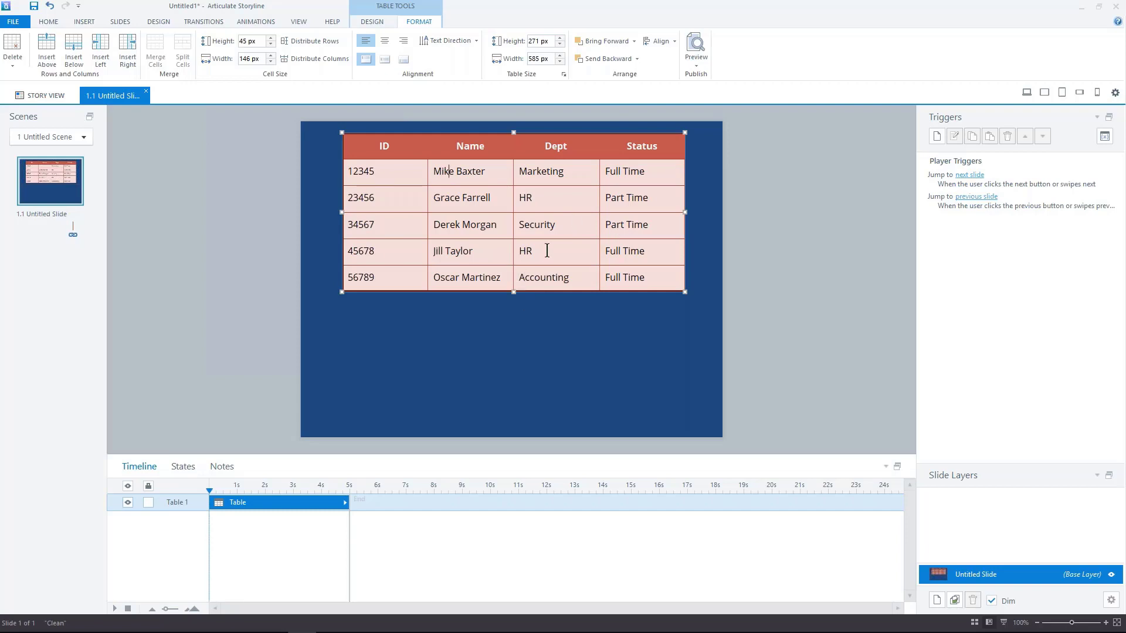
{"action": "left_click", "coordinate": [613, 175]}
{"action": "triple_click", "coordinate": [631, 170]}
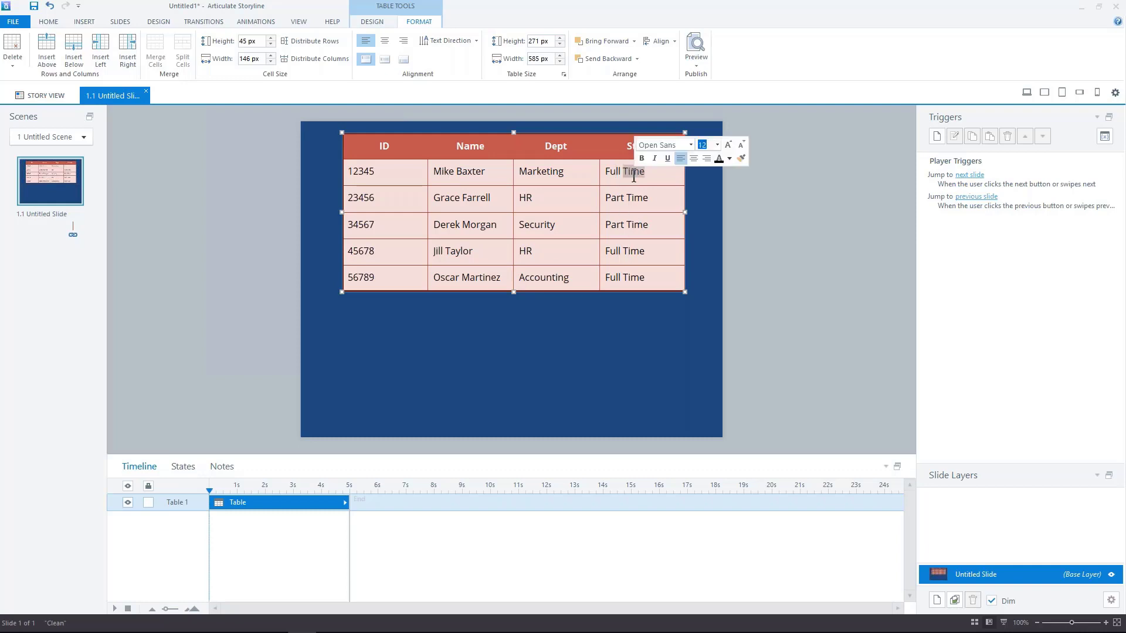
{"action": "left_click_drag", "start_coordinate": [672, 174], "coordinate": [654, 277]}
{"action": "left_click_drag", "start_coordinate": [659, 198], "coordinate": [654, 225]}
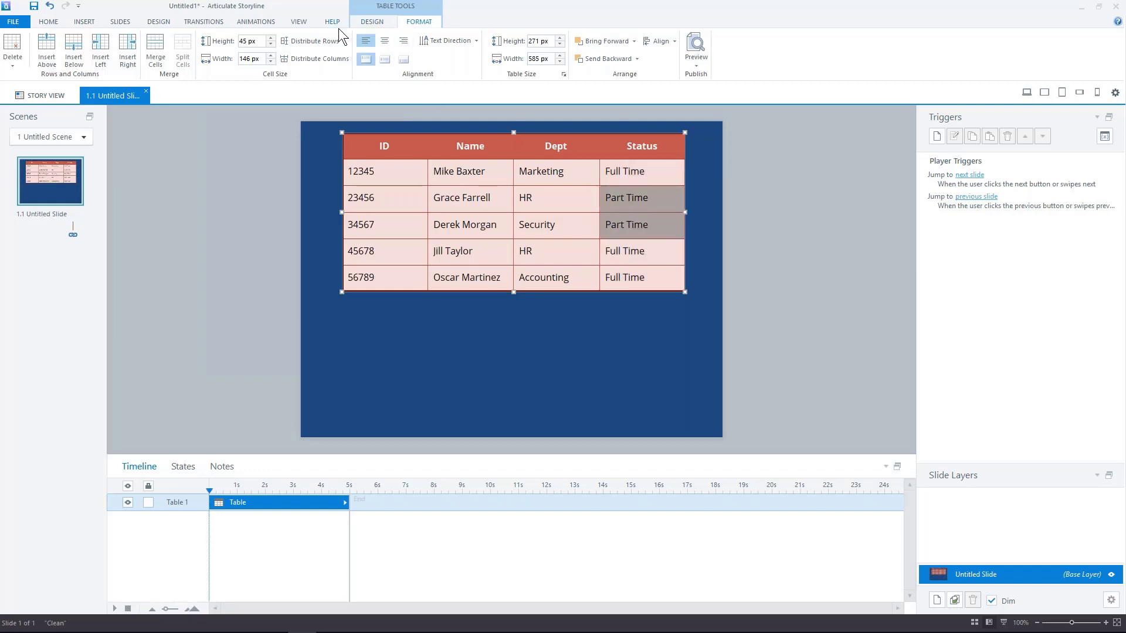
{"action": "left_click", "coordinate": [382, 24]}
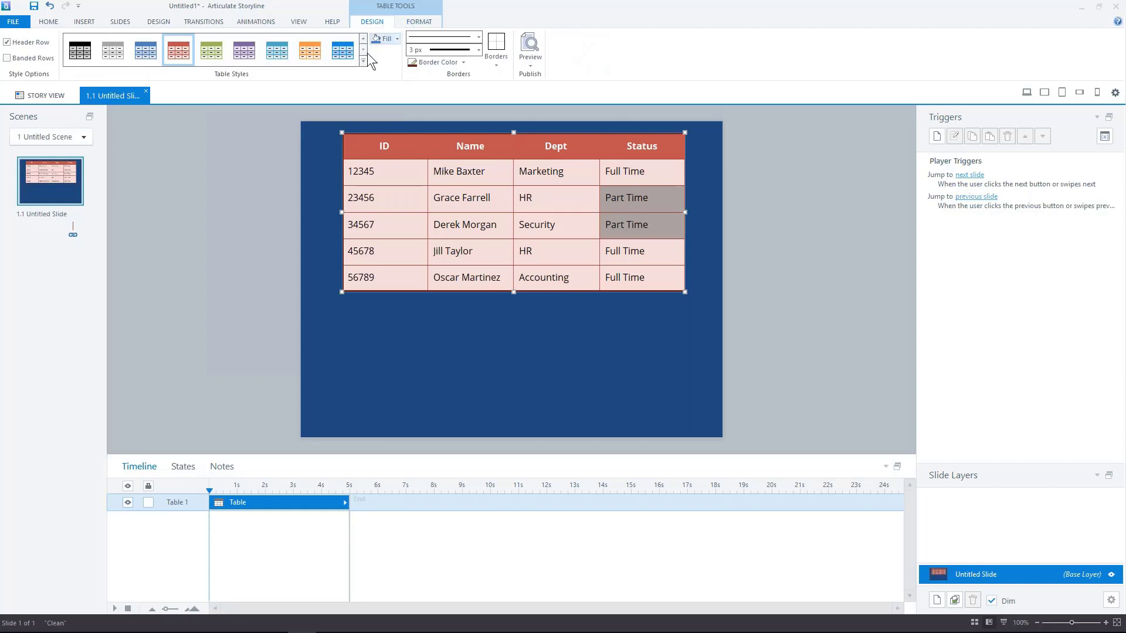
{"action": "left_click", "coordinate": [396, 39]}
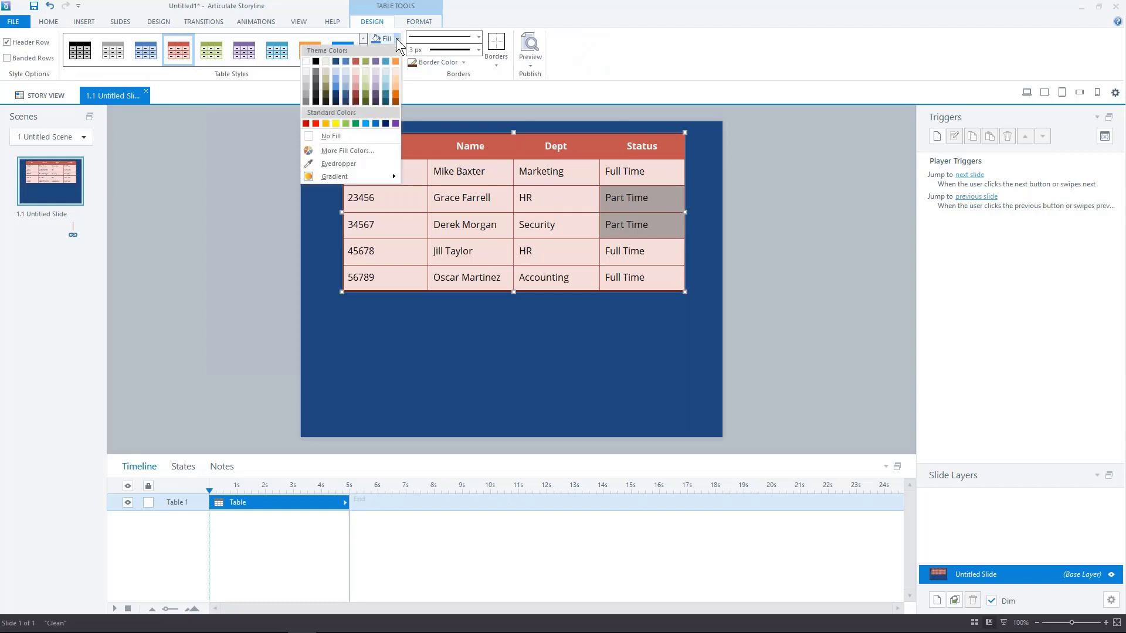
{"action": "left_click", "coordinate": [355, 100]}
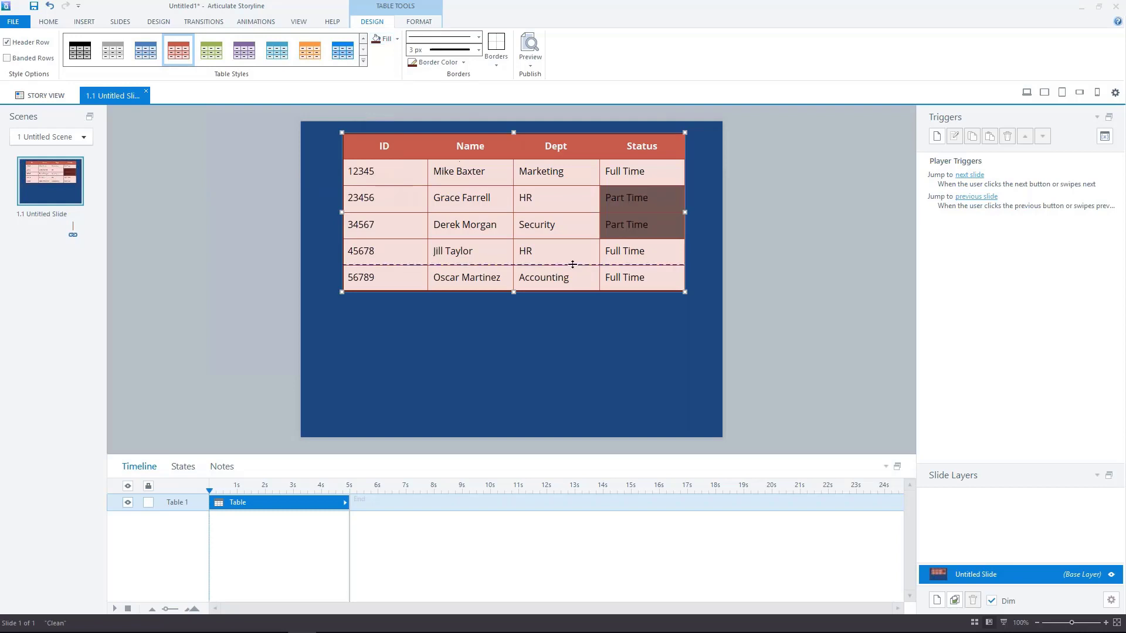
Try to select only the non-adjacent Full Time cells in the Status column together.
{"action": "left_click", "coordinate": [607, 170]}
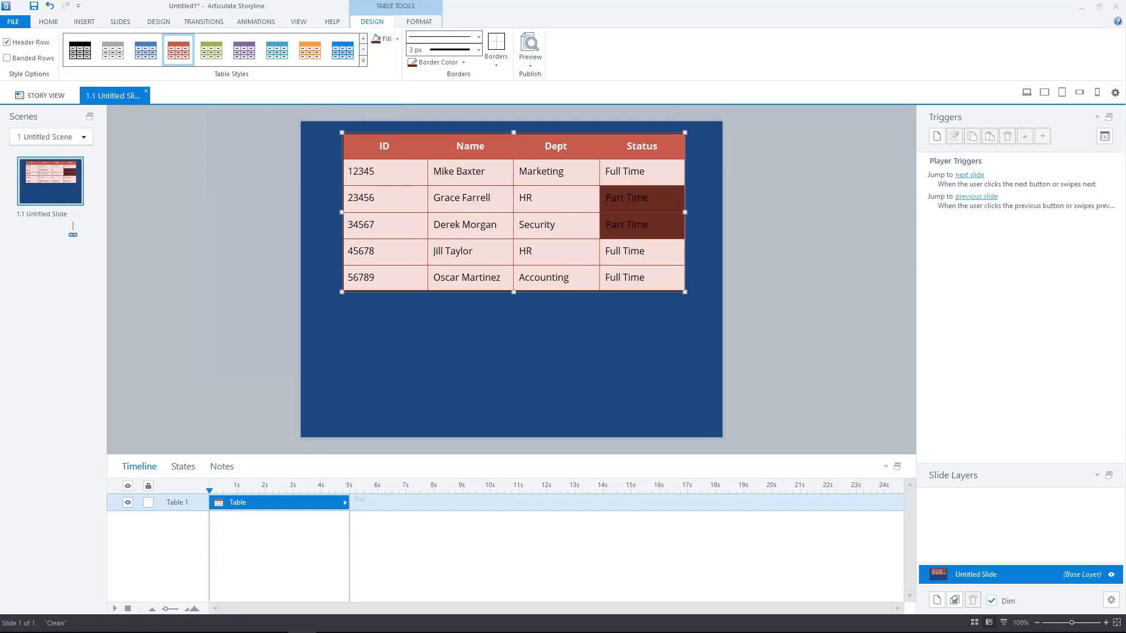
{"action": "left_click", "coordinate": [651, 263], "text": "shift"}
{"action": "left_click_drag", "start_coordinate": [648, 277], "coordinate": [647, 277]}
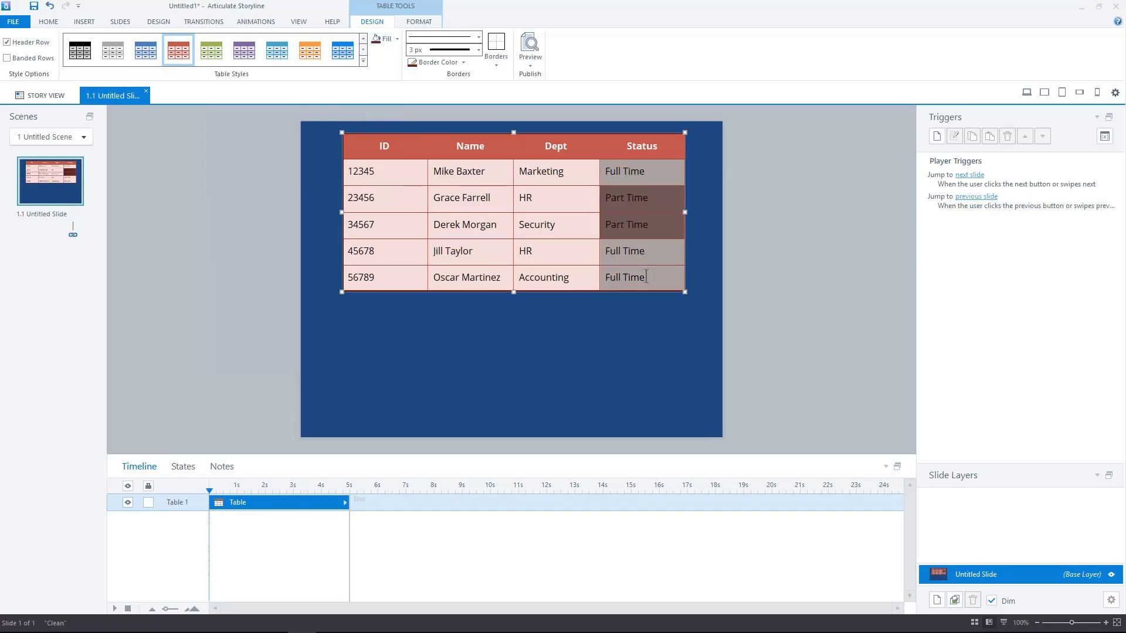
{"action": "left_click", "coordinate": [640, 172]}
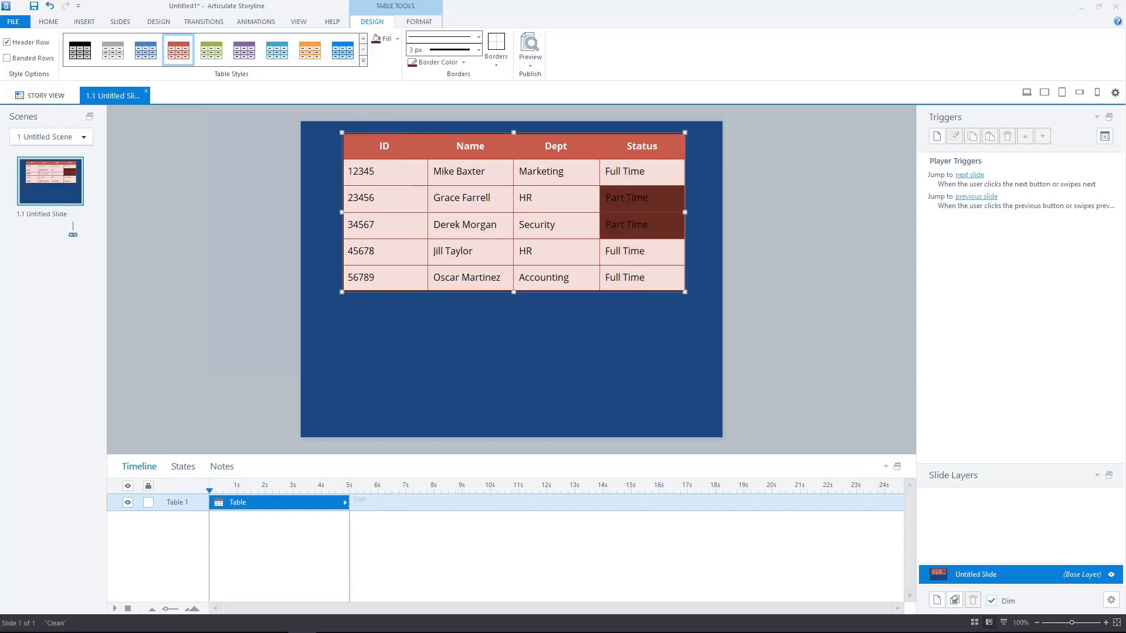
{"action": "left_click", "coordinate": [653, 251]}
{"action": "left_click_drag", "start_coordinate": [642, 275], "coordinate": [651, 274]}
{"action": "left_click", "coordinate": [651, 273]}
{"action": "left_click", "coordinate": [650, 252]}
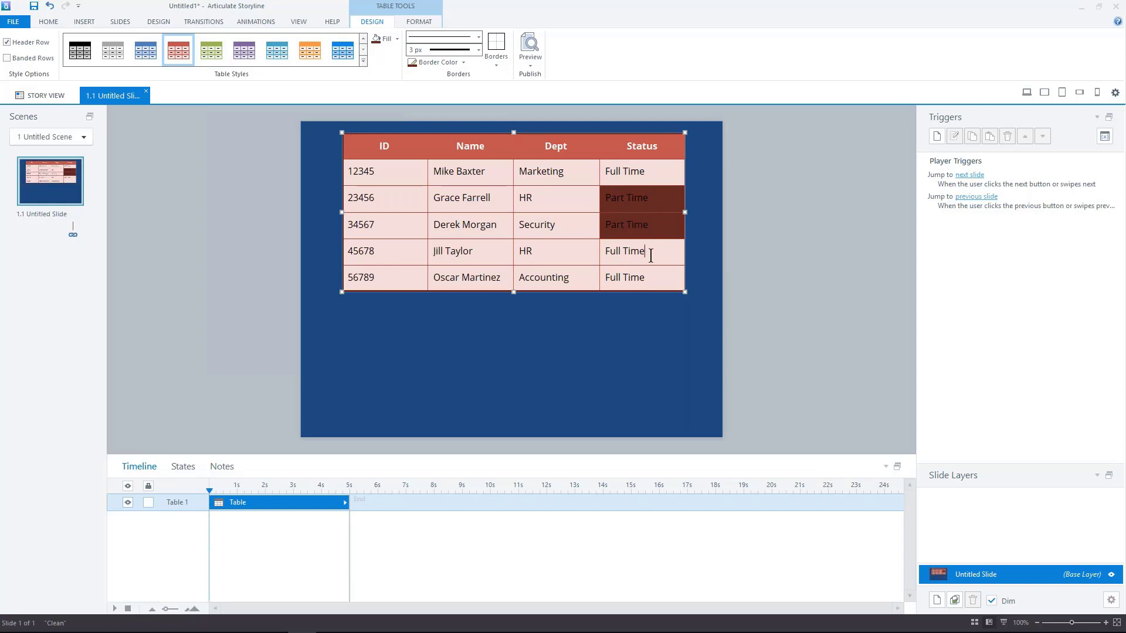
{"action": "left_click", "coordinate": [645, 172], "text": "shift"}
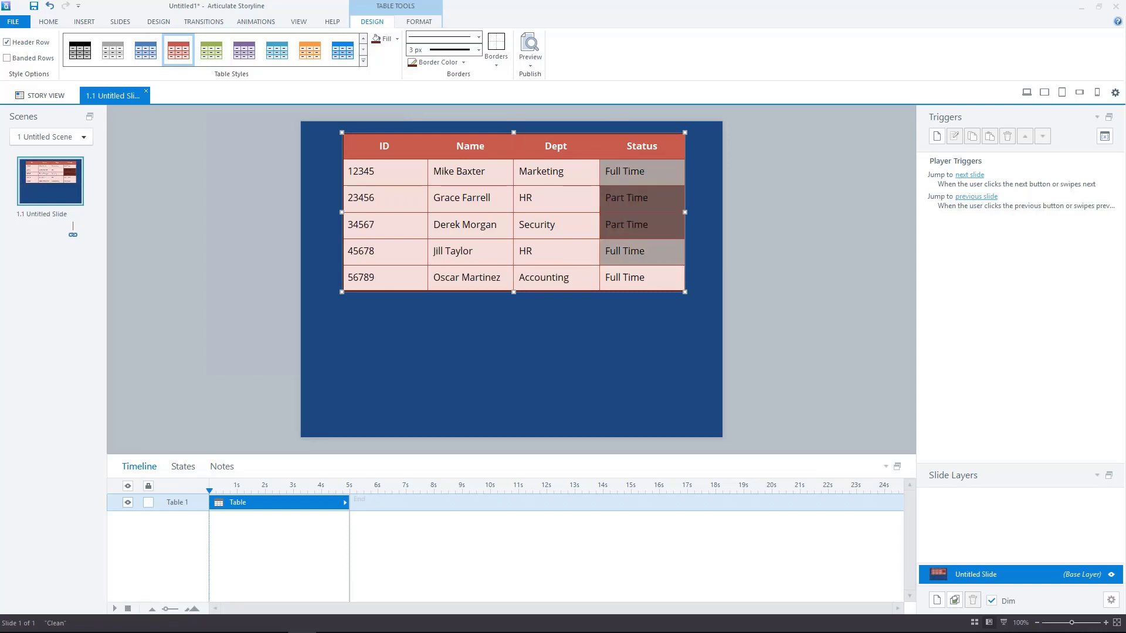
{"action": "left_click", "coordinate": [730, 269]}
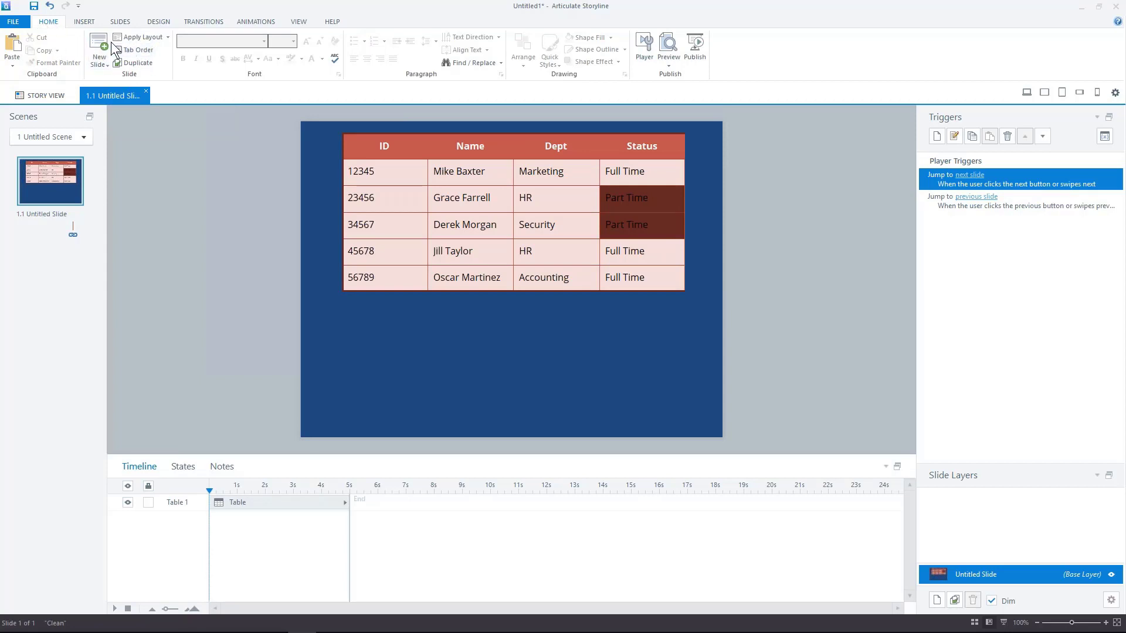
In the slide's tab order, set Table 1's alternate text to "Employee Status Table with 4 Columns, First Column is ID".
{"action": "left_click", "coordinate": [135, 51]}
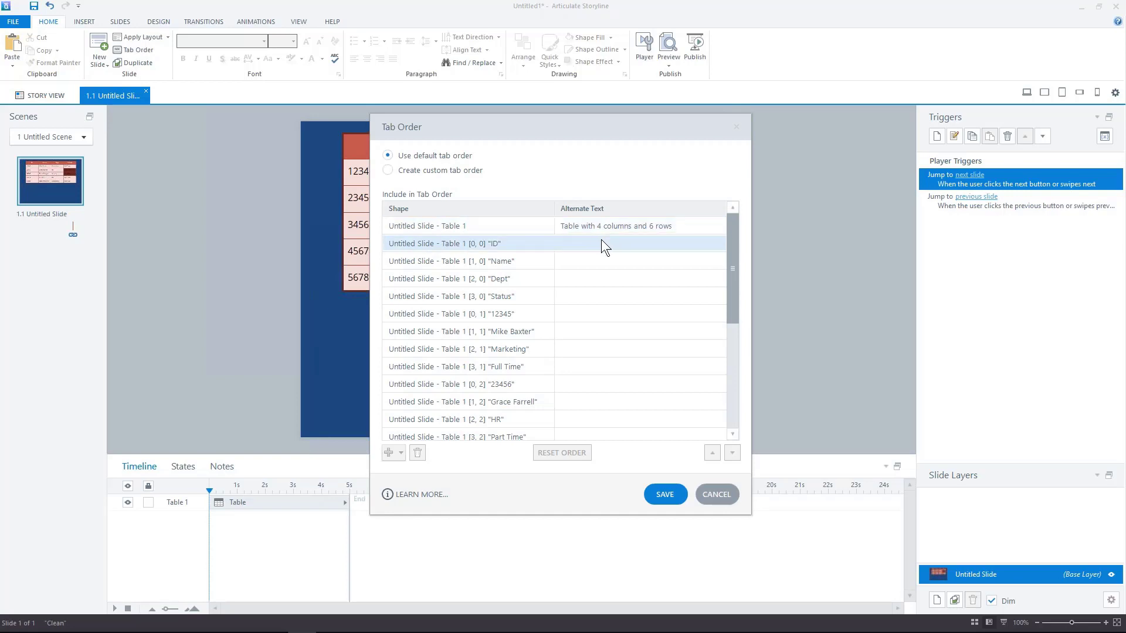
{"action": "left_click", "coordinate": [635, 227]}
{"action": "double_click", "coordinate": [635, 226]}
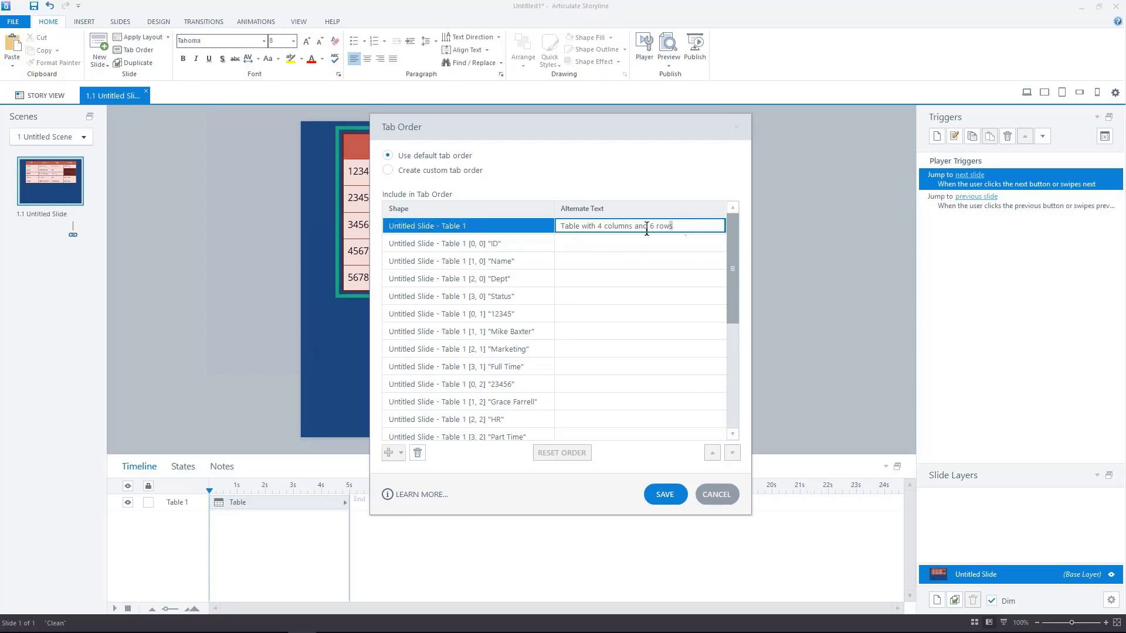
{"action": "key", "text": "ctrl+a"}
{"action": "type", "text": "E"}
{"action": "type", "text": "mployee "}
{"action": "type", "text": "Status "}
{"action": "type", "text": "Table "}
{"action": "type", "text": "with"}
{"action": "type", "text": " 4 Colu"}
{"action": "type", "text": "mns"}
{"action": "type", "text": ", Firs"}
{"action": "type", "text": "t Coumn "}
{"action": "type", "text": "is"}
{"action": "key", "text": "BackSpace"}
{"action": "key", "text": "BackSpace"}
{"action": "key", "text": "BackSpace"}
{"action": "key", "text": "BackSpace"}
{"action": "key", "text": "BackSpace"}
{"action": "key", "text": "BackSpace"}
{"action": "key", "text": "BackSpace"}
{"action": "type", "text": "lumn is Id"}
{"action": "key", "text": "BackSpace"}
{"action": "type", "text": "D"}
{"action": "key", "text": "Tab"}
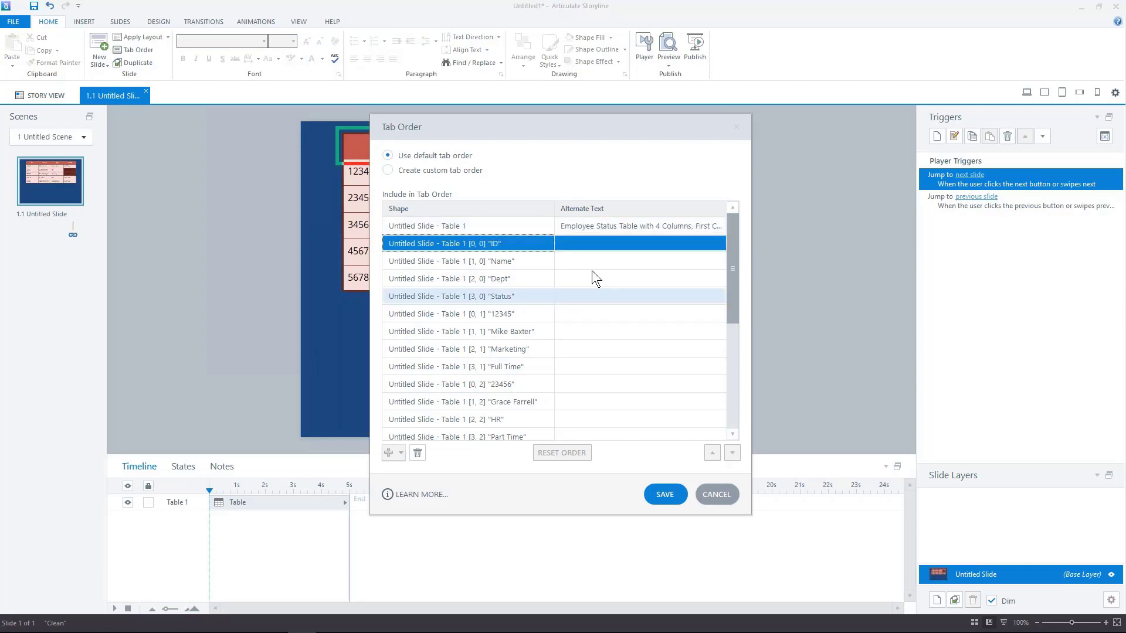
Set the alternate text of the ID and Name header cells to "ID #" and "Employee Name", and close the tab order without saving.
{"action": "left_click", "coordinate": [601, 242]}
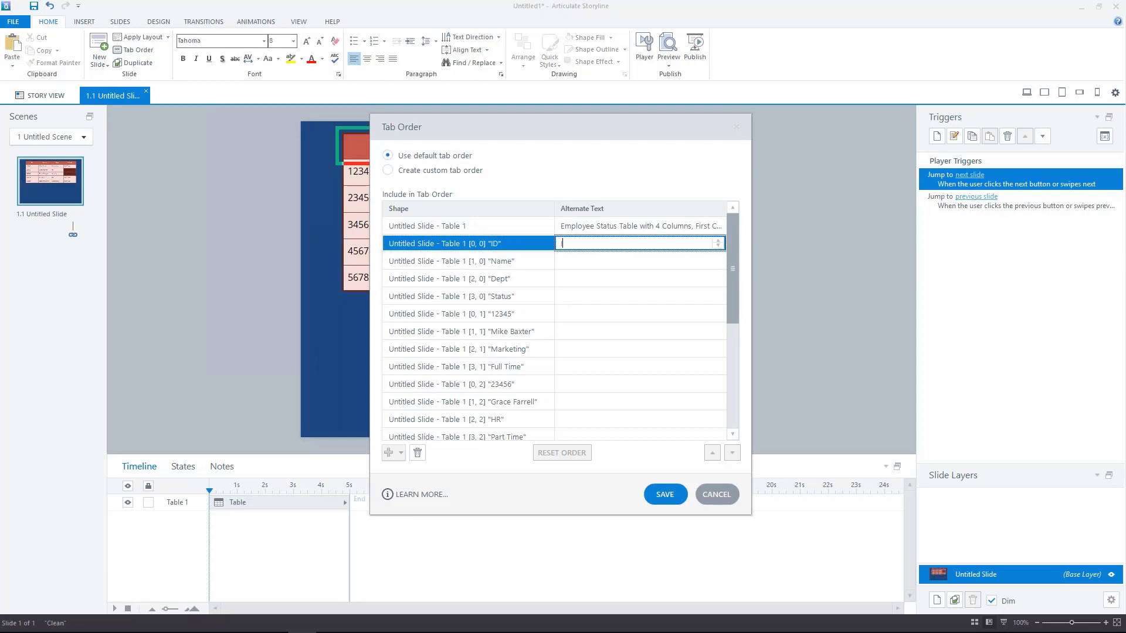
{"action": "type", "text": "ID #"}
{"action": "key", "text": "Tab"}
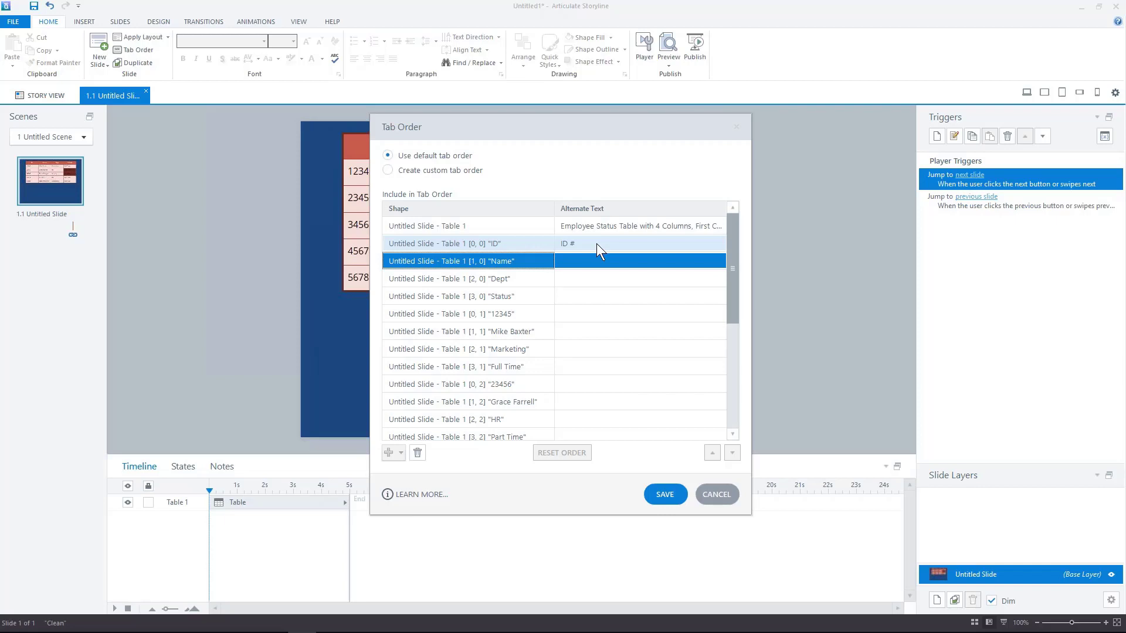
{"action": "left_click", "coordinate": [577, 260]}
{"action": "type", "text": "Em"}
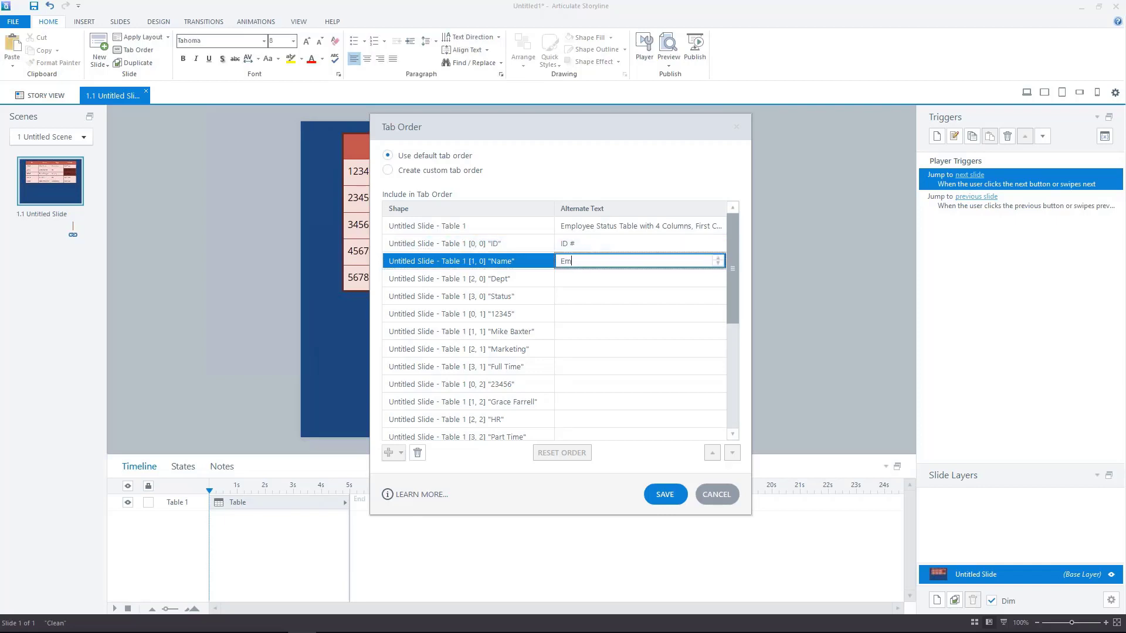
{"action": "type", "text": "ployee Name"}
{"action": "key", "text": "Tab"}
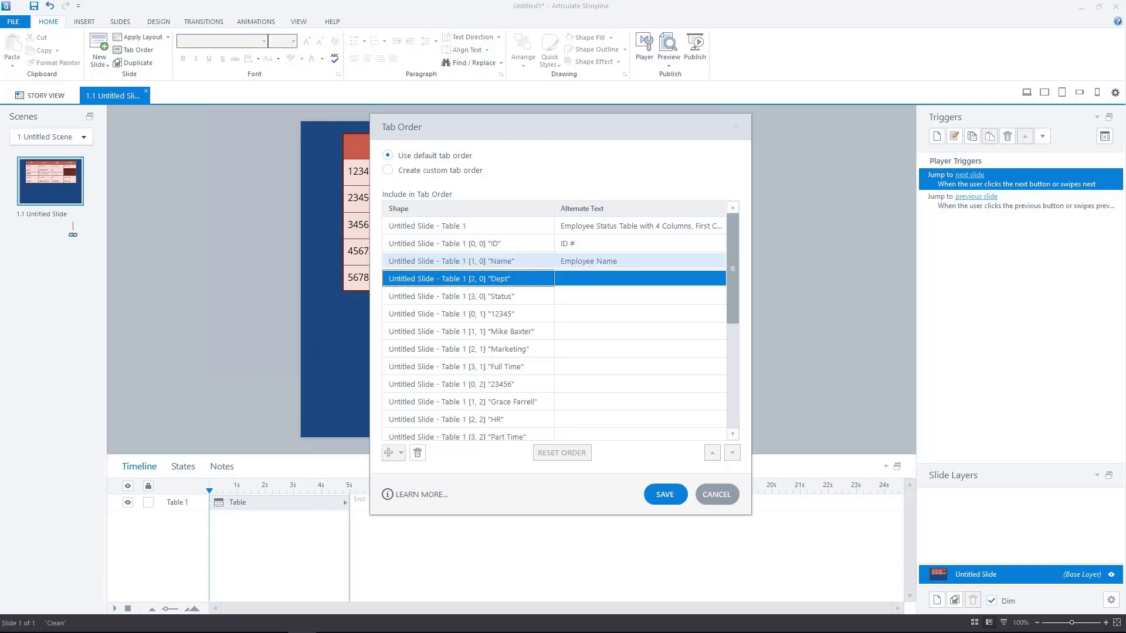
{"action": "left_click", "coordinate": [600, 276]}
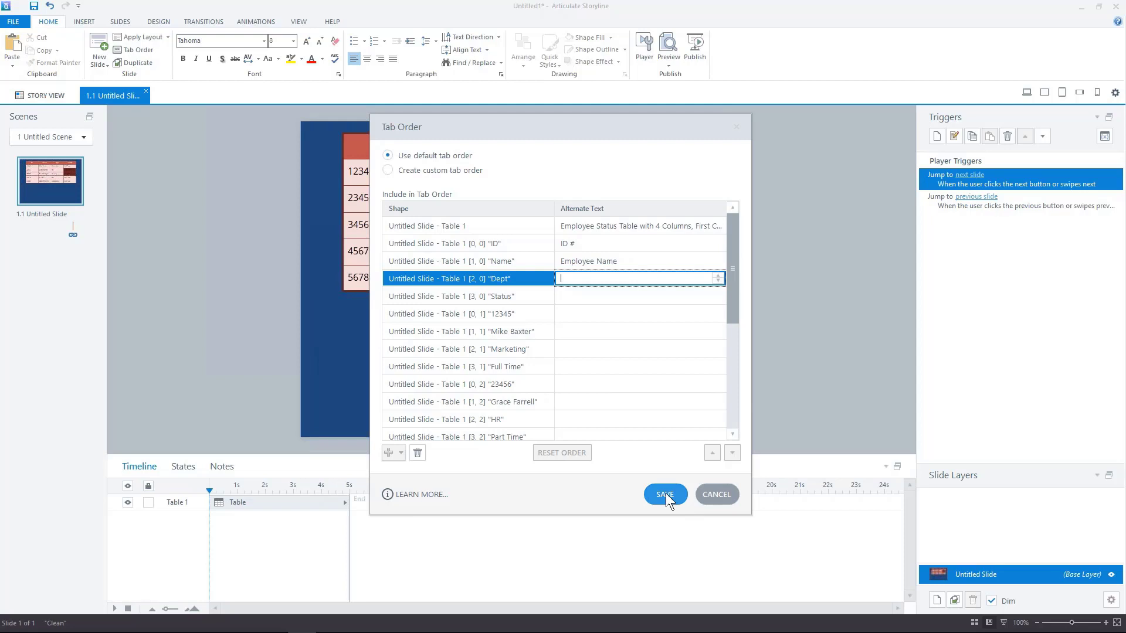
{"action": "left_click", "coordinate": [704, 487]}
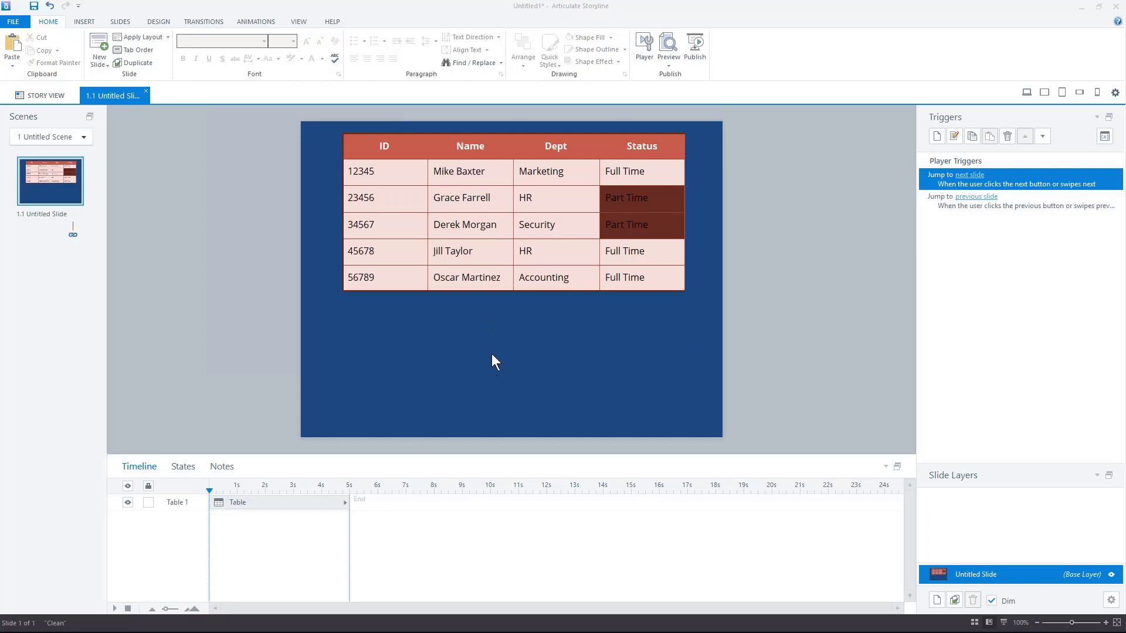
Draw a rectangular hotspot covering the Full Time cell in the fourth data row of the Status column.
{"action": "left_click", "coordinate": [480, 256]}
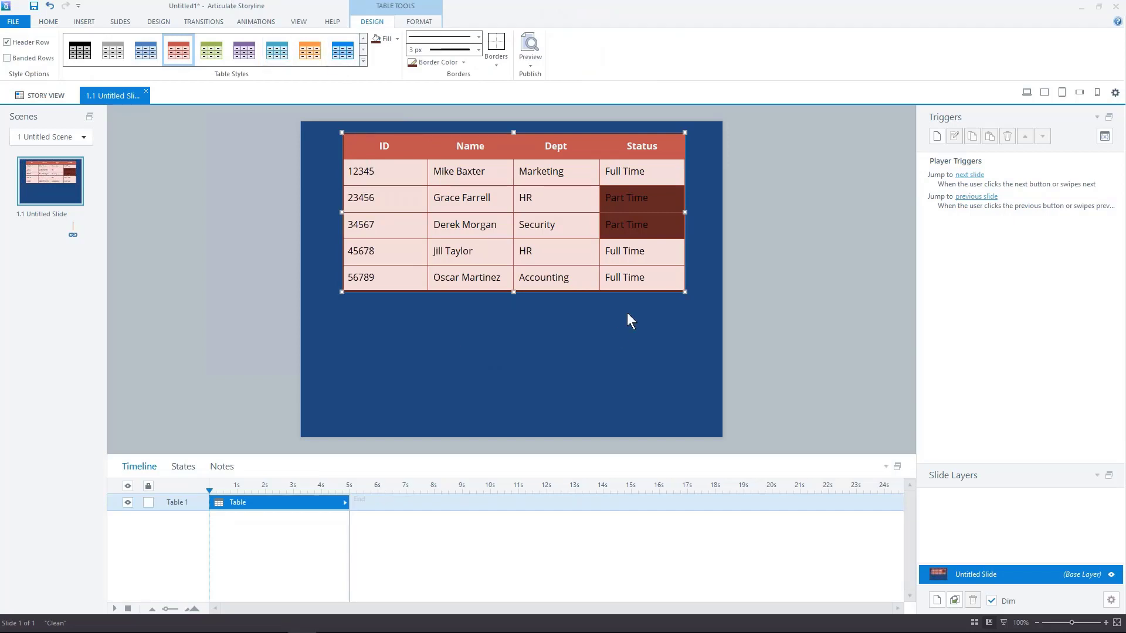
{"action": "triple_click", "coordinate": [617, 254]}
{"action": "left_click", "coordinate": [83, 22]}
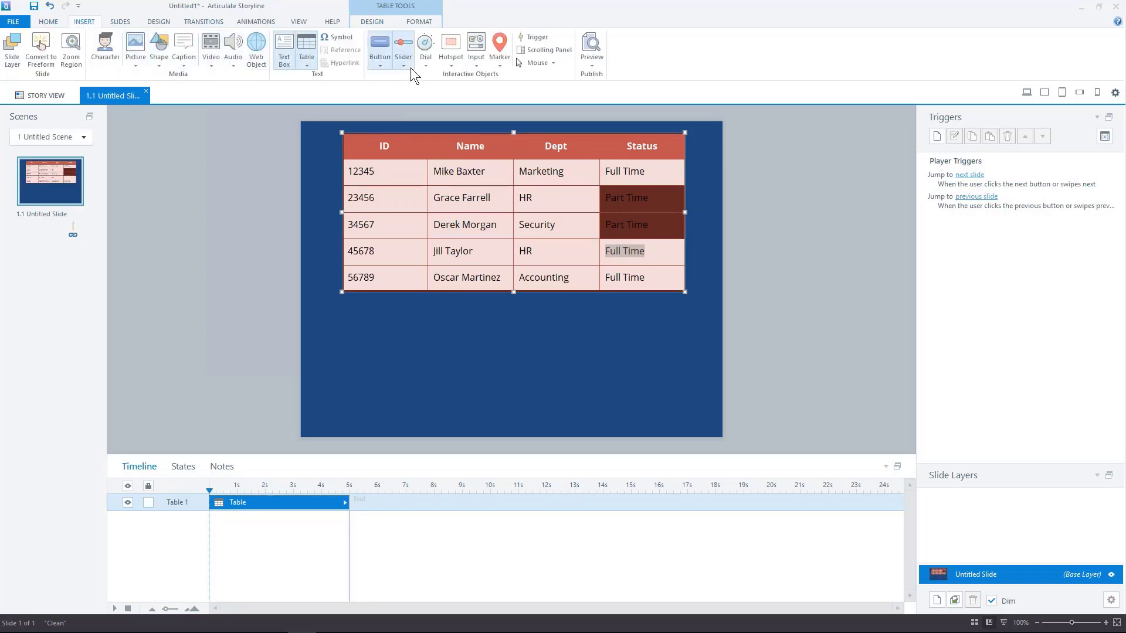
{"action": "left_click", "coordinate": [454, 59]}
{"action": "left_click", "coordinate": [373, 90]}
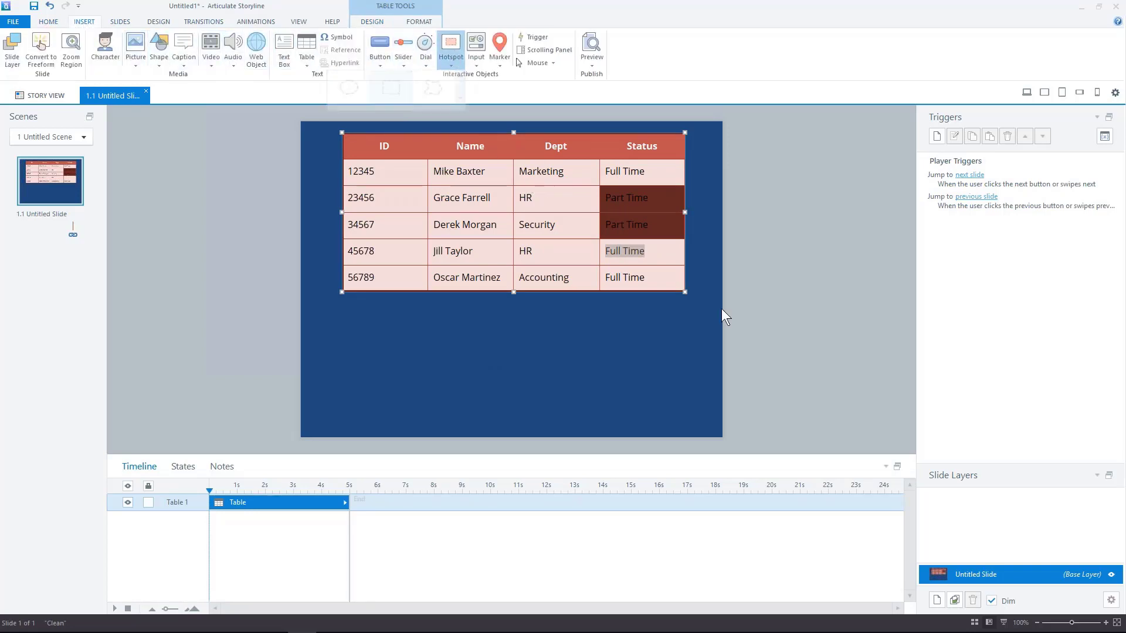
{"action": "mouse_move", "coordinate": [598, 242]}
{"action": "left_mouse_down"}
{"action": "mouse_move", "coordinate": [636, 274]}
{"action": "mouse_move", "coordinate": [685, 265]}
{"action": "left_mouse_up"}
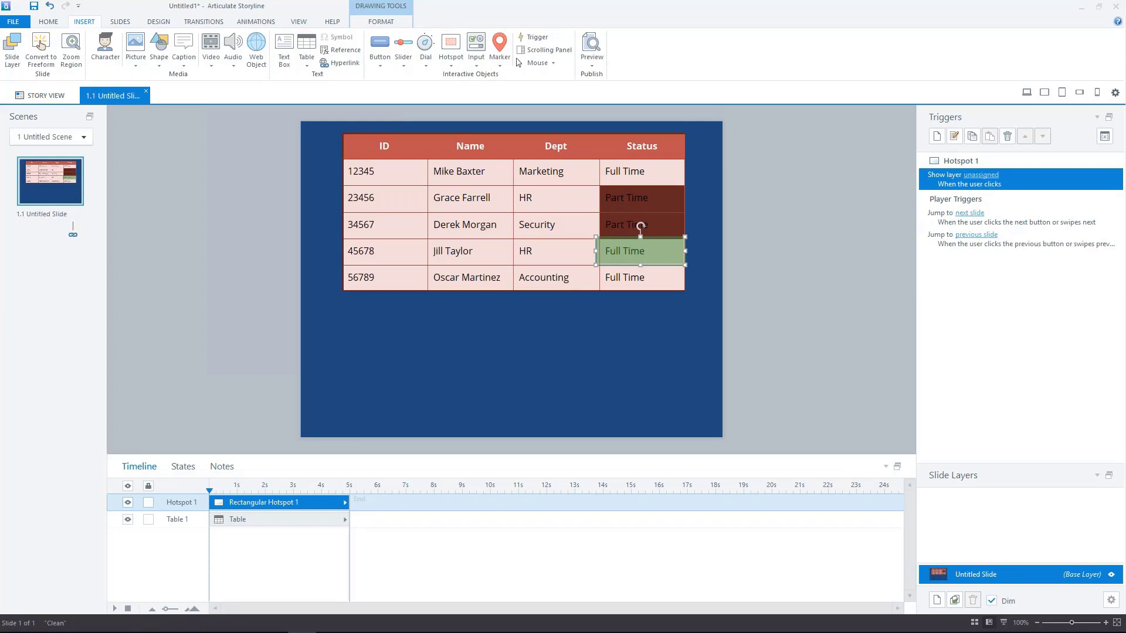
Examine the layer choices and trigger settings of the hotspot's Show layer trigger, and leave without changes.
{"action": "left_click", "coordinate": [981, 175]}
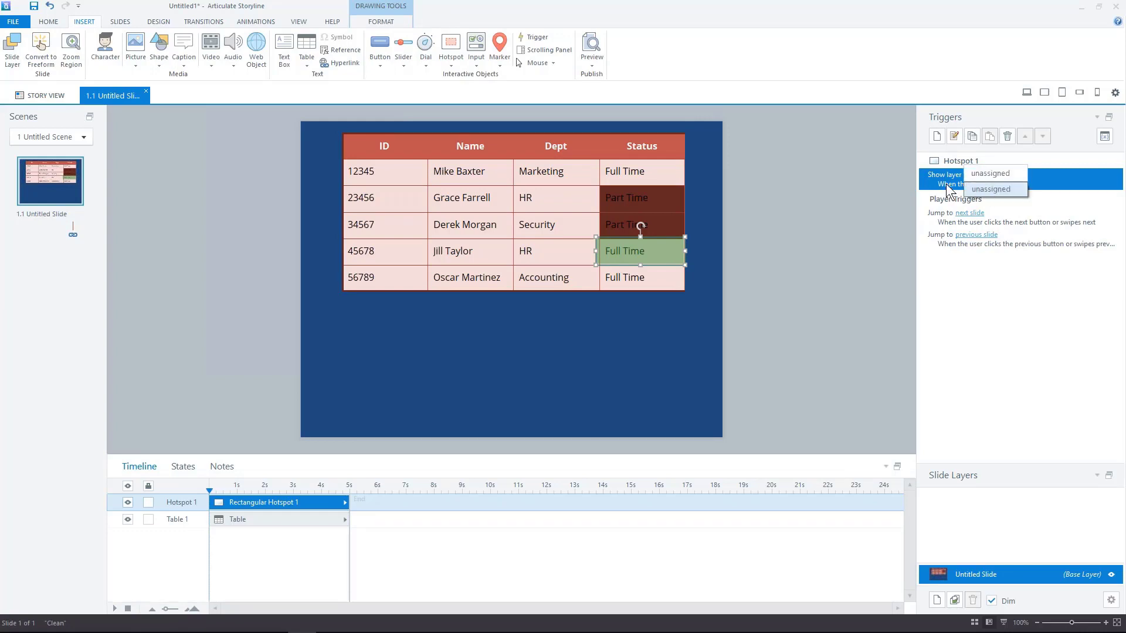
{"action": "left_click", "coordinate": [945, 184]}
{"action": "left_click", "coordinate": [945, 181]}
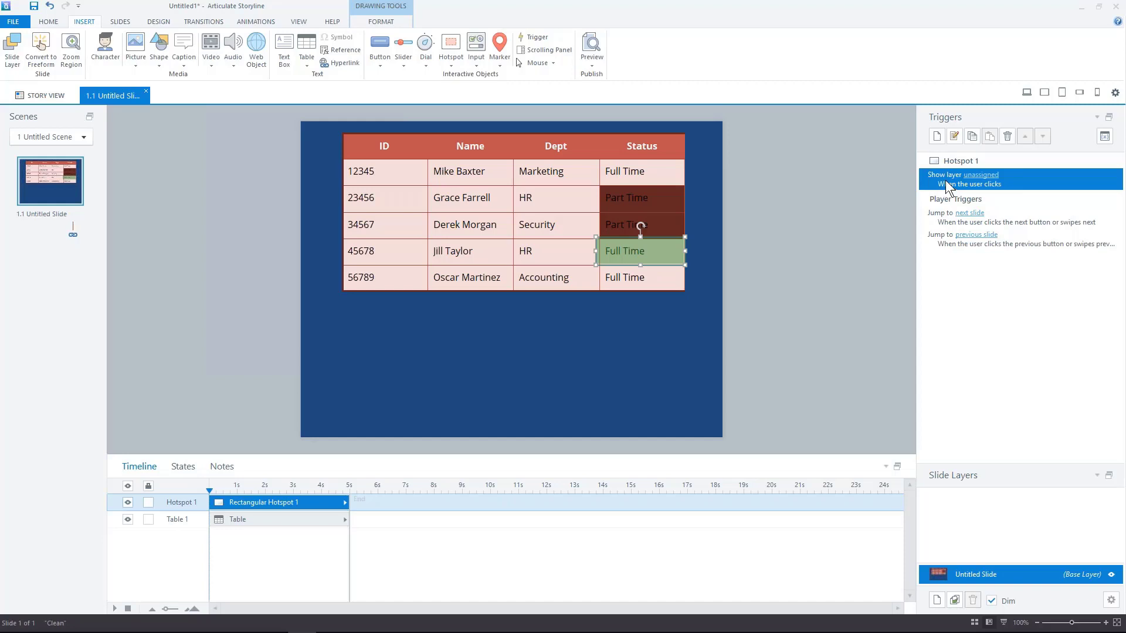
{"action": "double_click", "coordinate": [945, 180]}
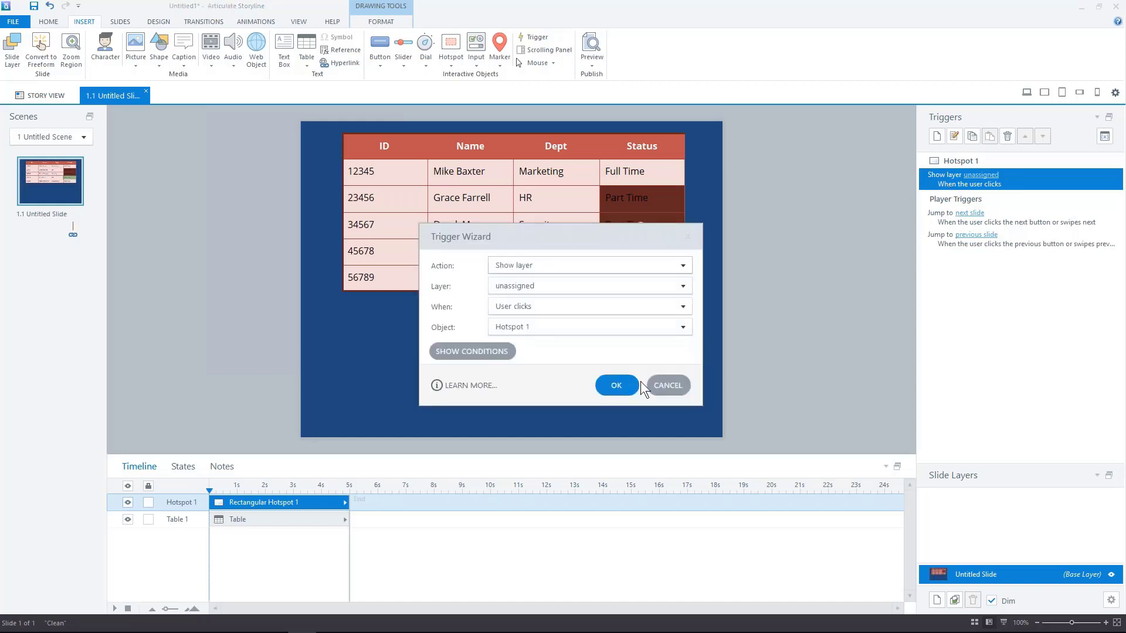
{"action": "left_click", "coordinate": [667, 385]}
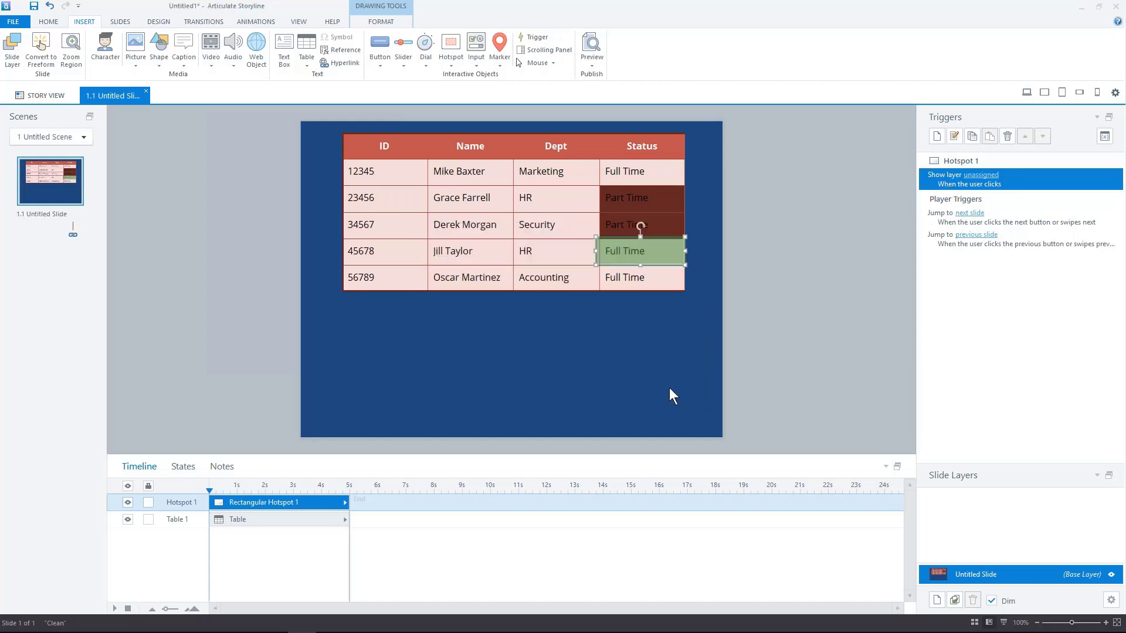
Examine the object and event choices for a new trigger with Table 1 as its object, and leave without adding it.
{"action": "left_click", "coordinate": [937, 136]}
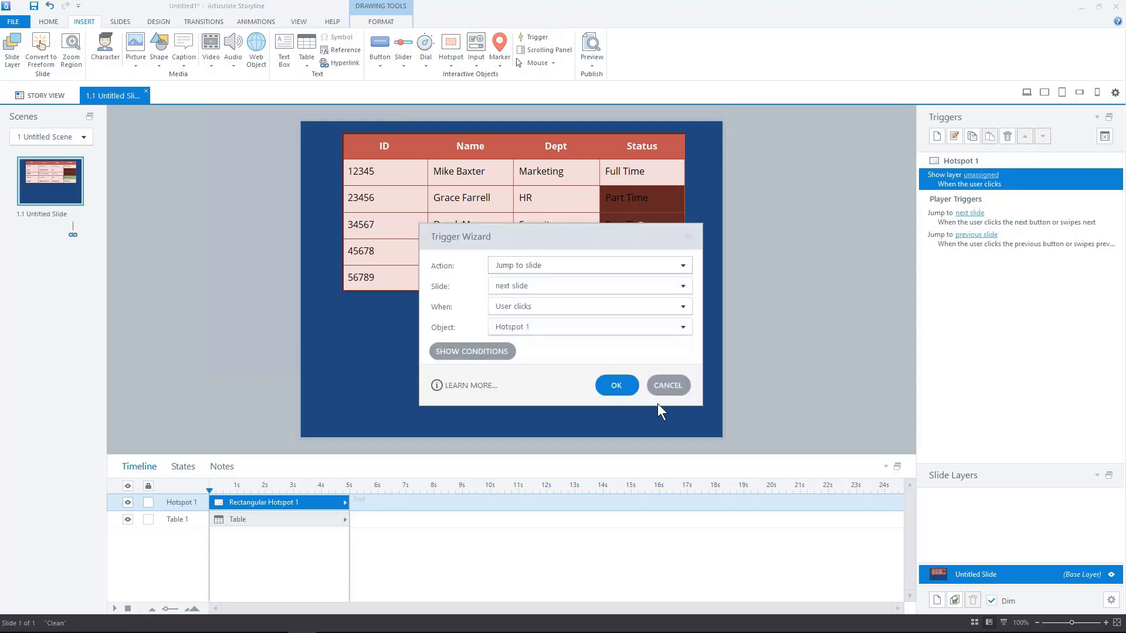
{"action": "left_click", "coordinate": [683, 326]}
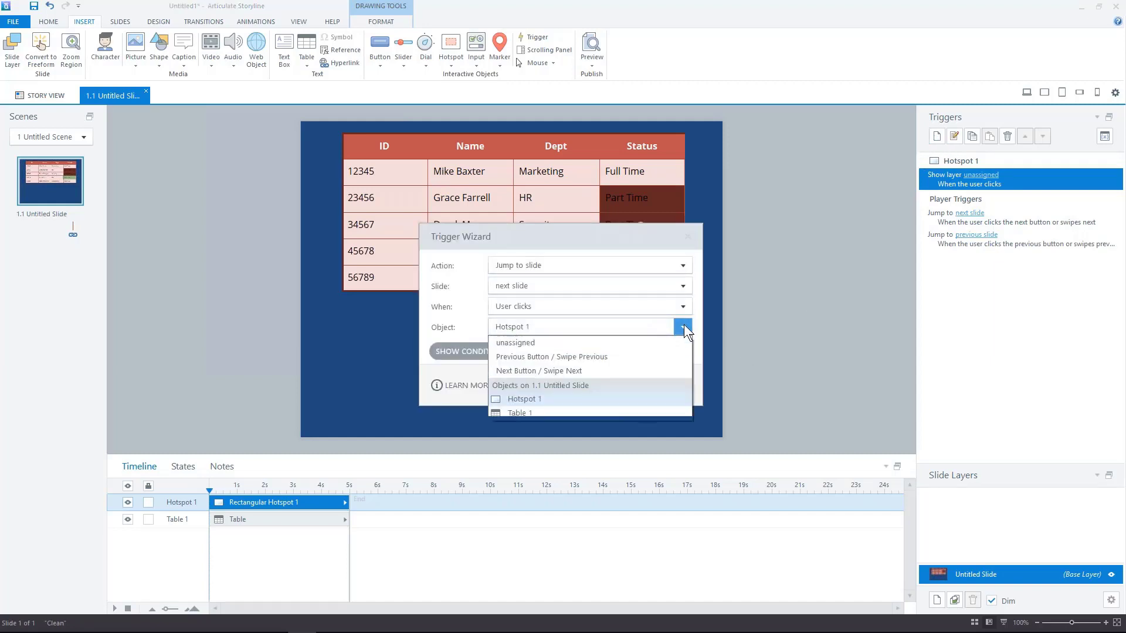
{"action": "left_click", "coordinate": [602, 413]}
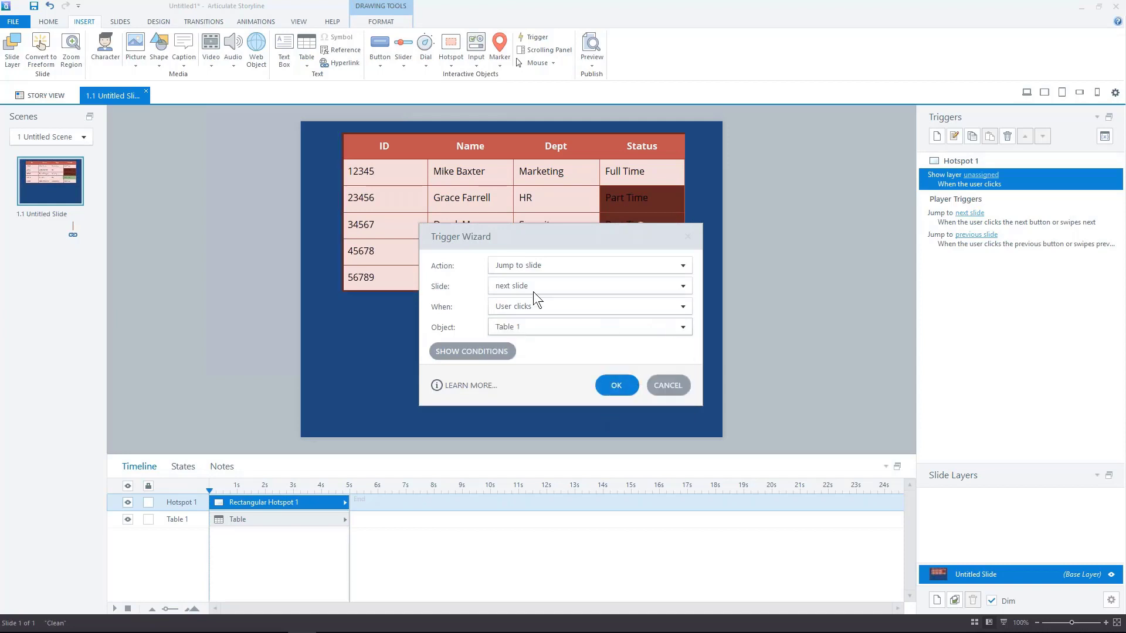
{"action": "left_click", "coordinate": [574, 307]}
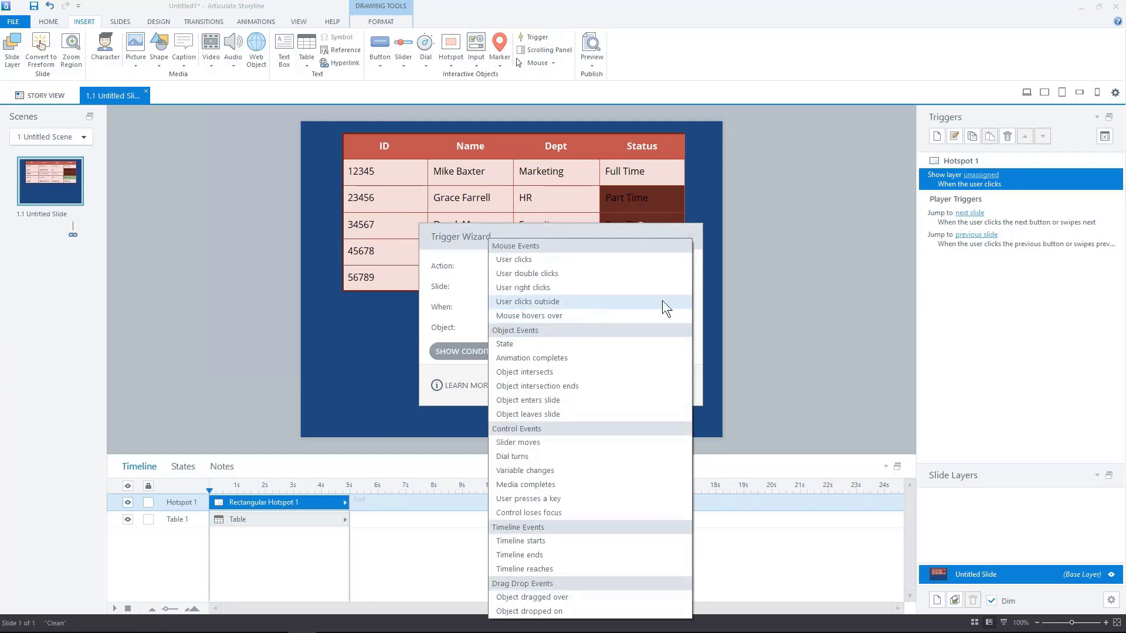
{"action": "left_click", "coordinate": [793, 351]}
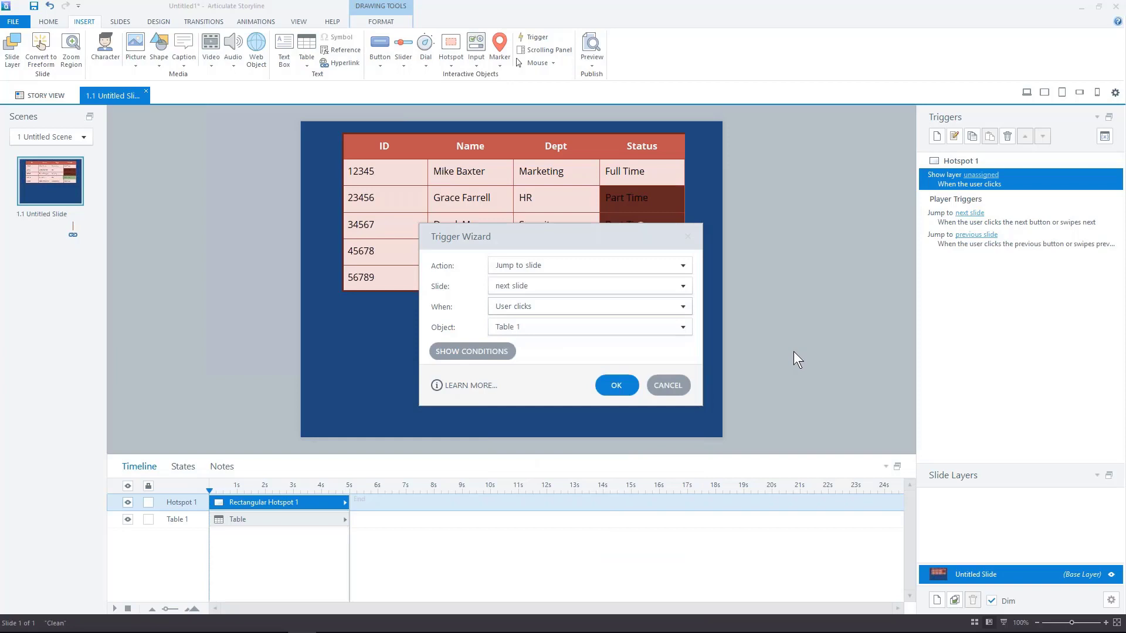
{"action": "left_click", "coordinate": [662, 388]}
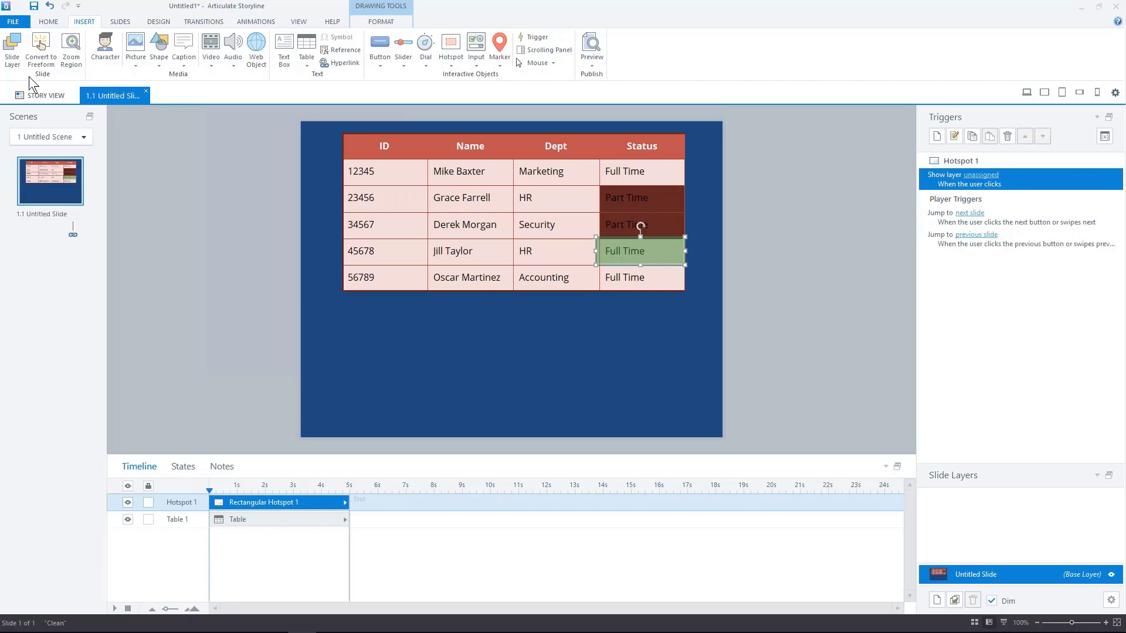
Examine the alternate text entries of Table 1 and its individual cells in the slide's tab order.
{"action": "left_click", "coordinate": [51, 23]}
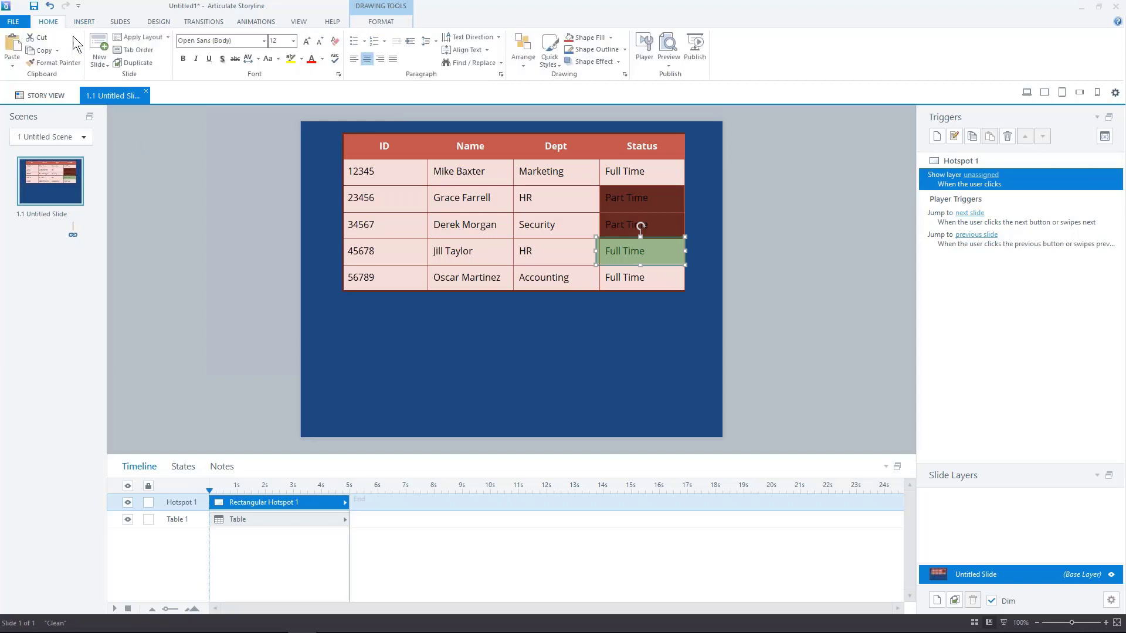
{"action": "left_click", "coordinate": [136, 48]}
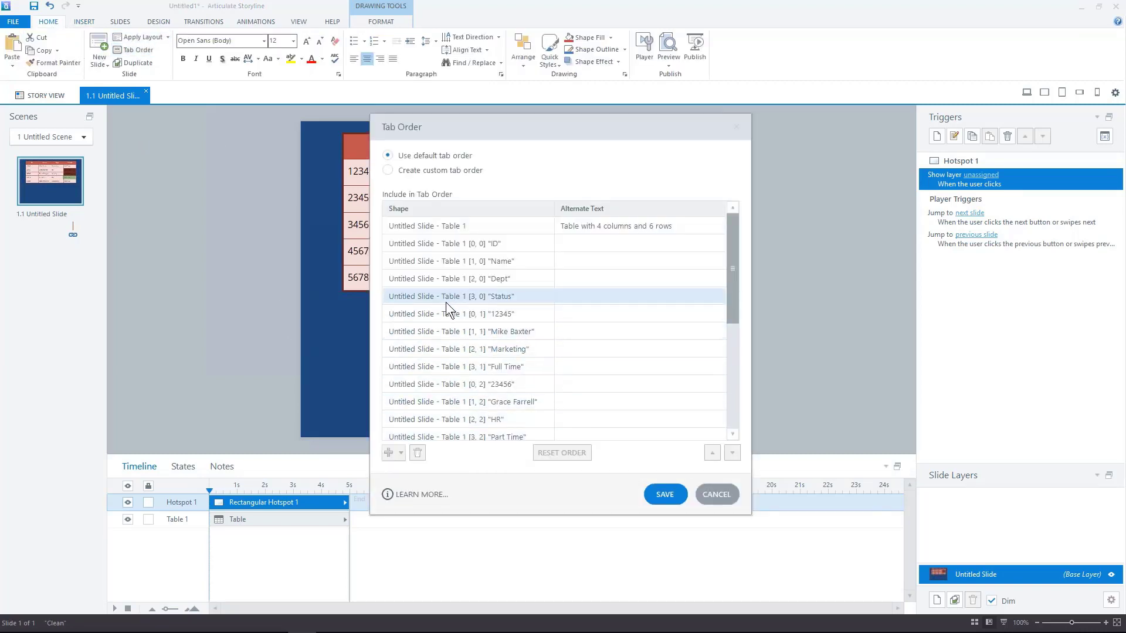
{"action": "left_click", "coordinate": [445, 278]}
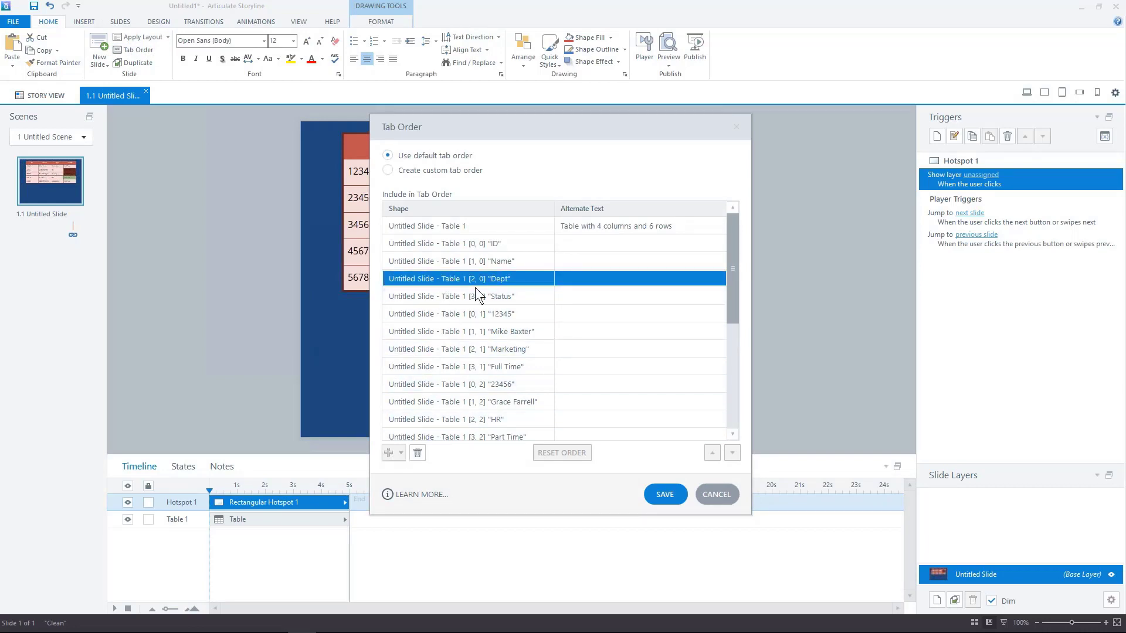
{"action": "left_click", "coordinate": [592, 226]}
{"action": "left_click", "coordinate": [601, 243]}
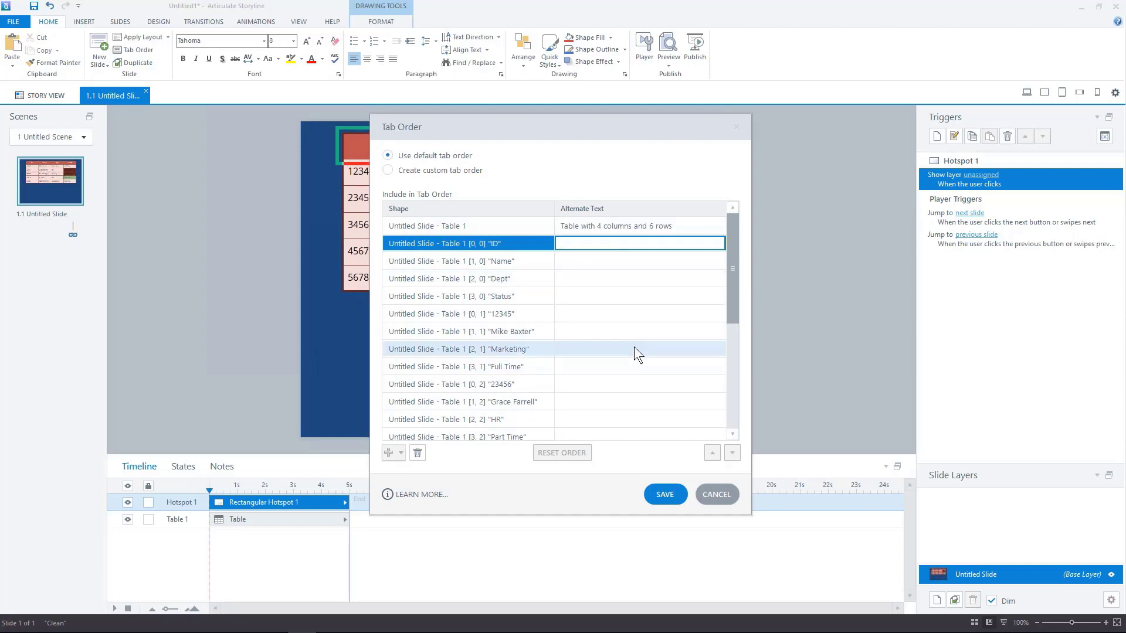
{"action": "left_click", "coordinate": [618, 332]}
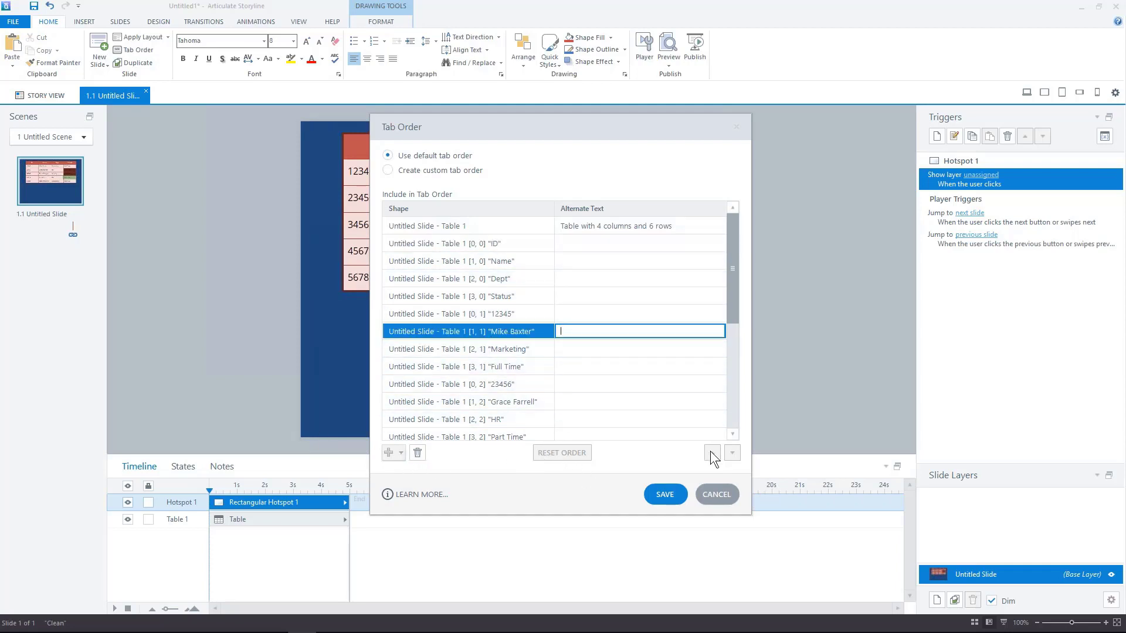
{"action": "left_click", "coordinate": [415, 330]}
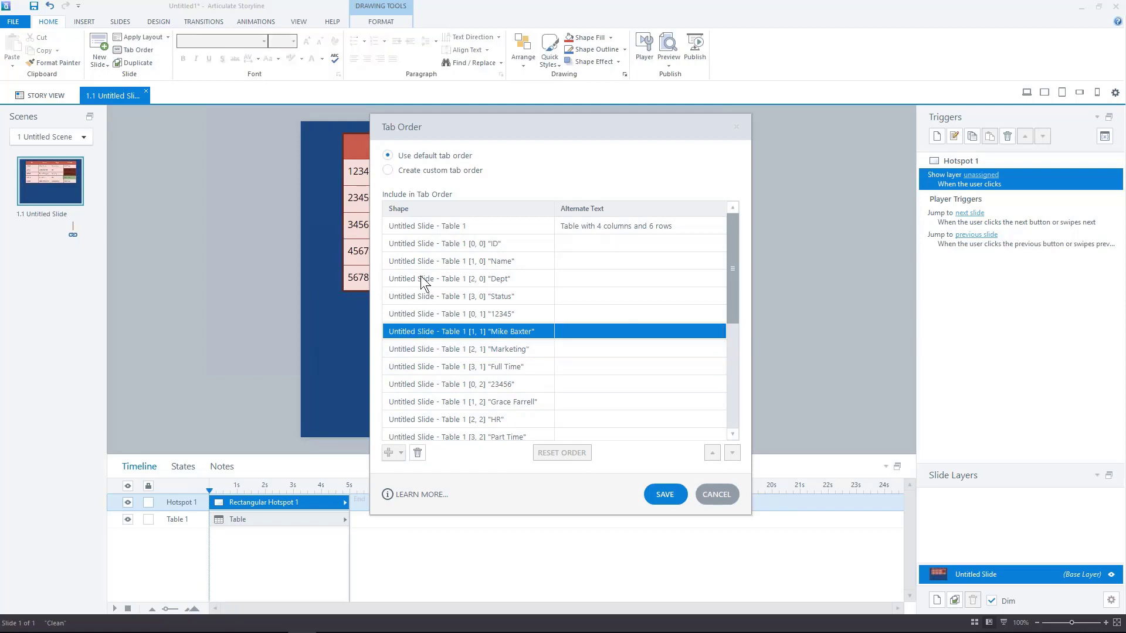
Try a custom tab order with the first data row's Name cell moved up three places, reset the order, and leave without saving.
{"action": "left_click", "coordinate": [432, 171]}
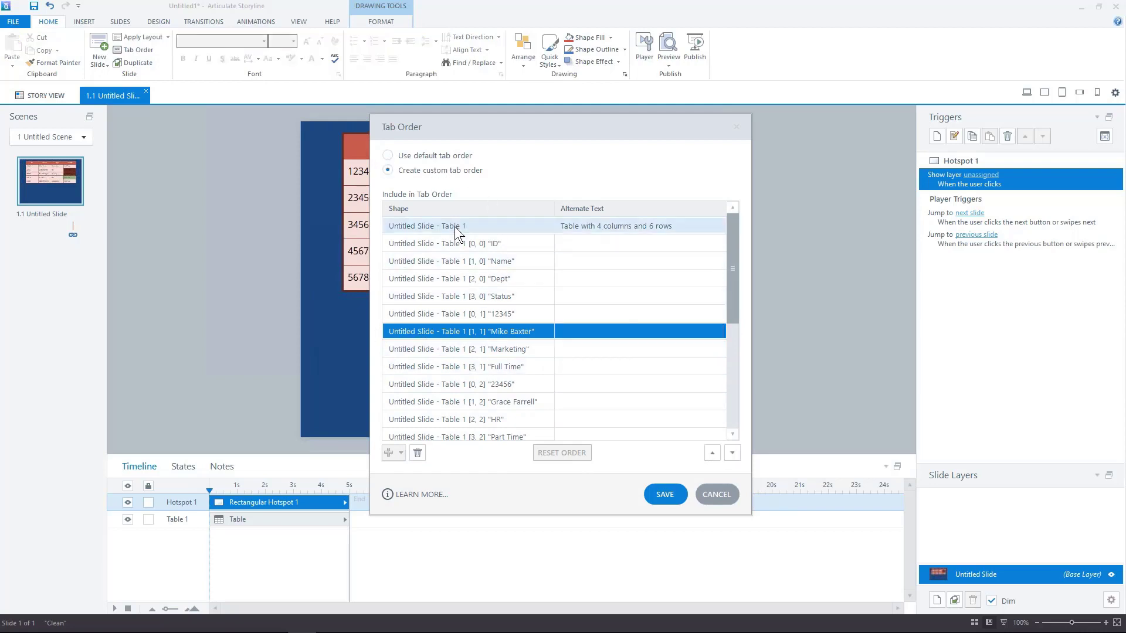
{"action": "left_click", "coordinate": [712, 453]}
{"action": "left_click", "coordinate": [712, 453]}
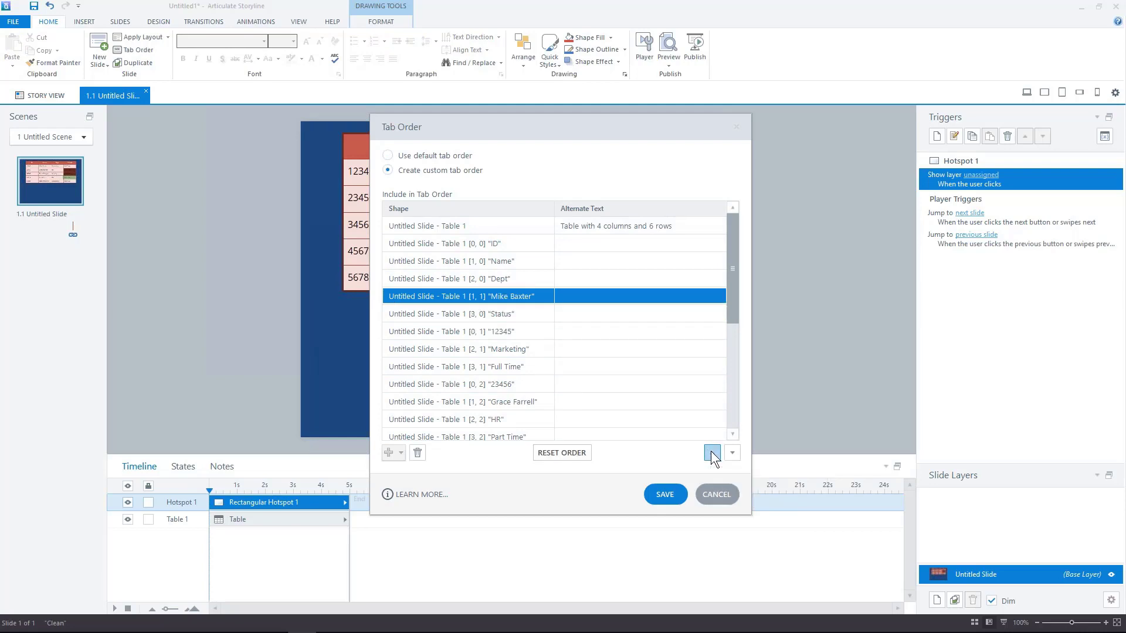
{"action": "left_click", "coordinate": [711, 454]}
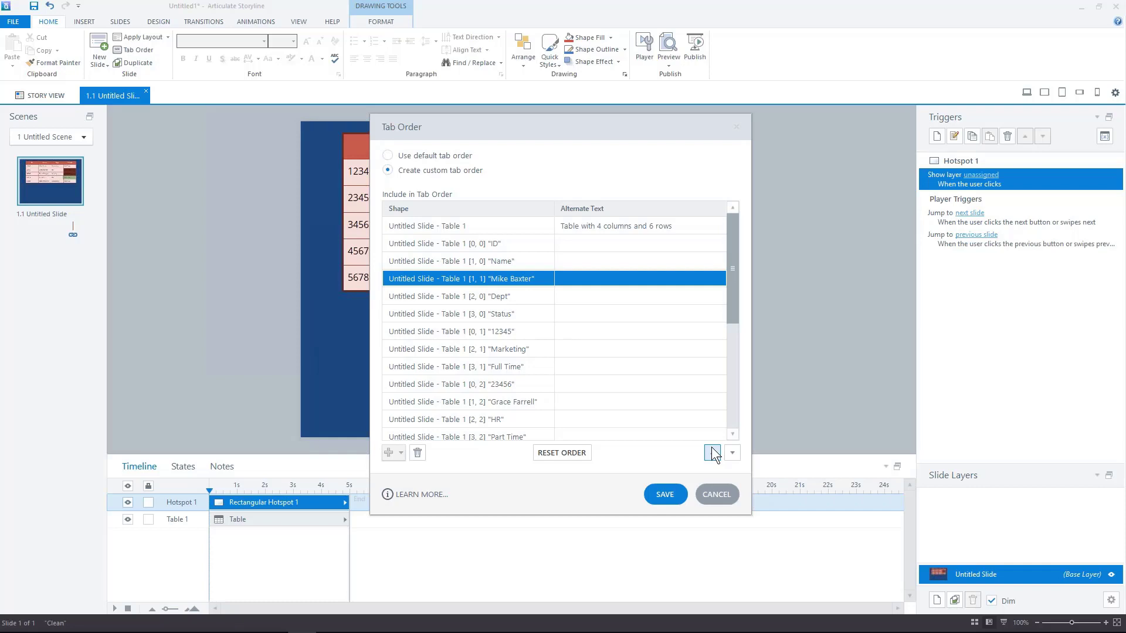
{"action": "left_click", "coordinate": [558, 455]}
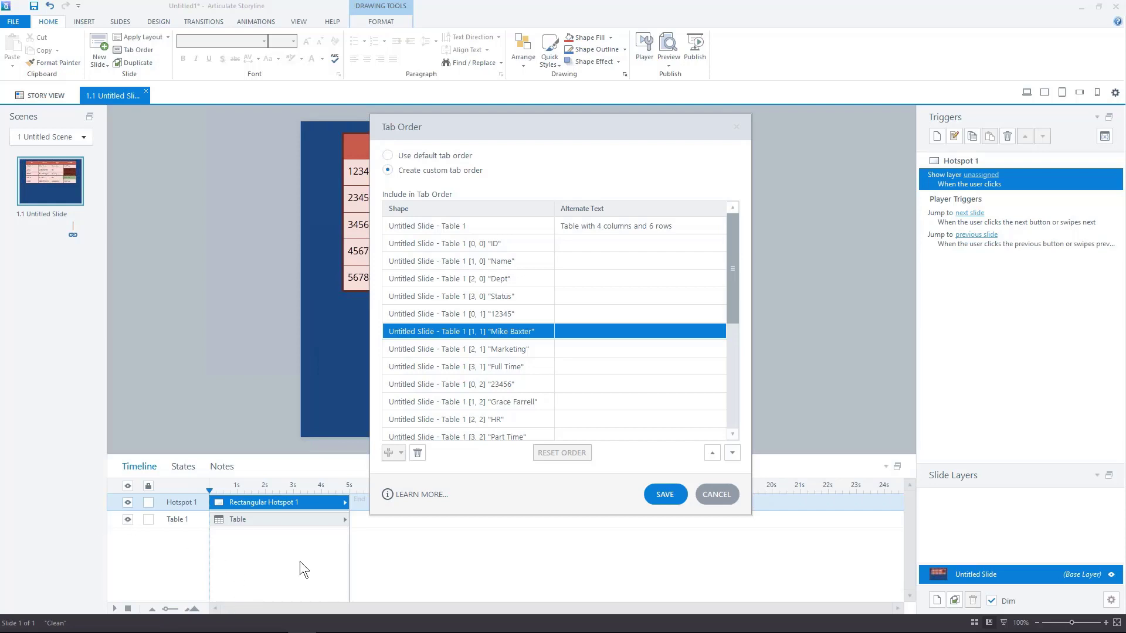
{"action": "left_click", "coordinate": [712, 492]}
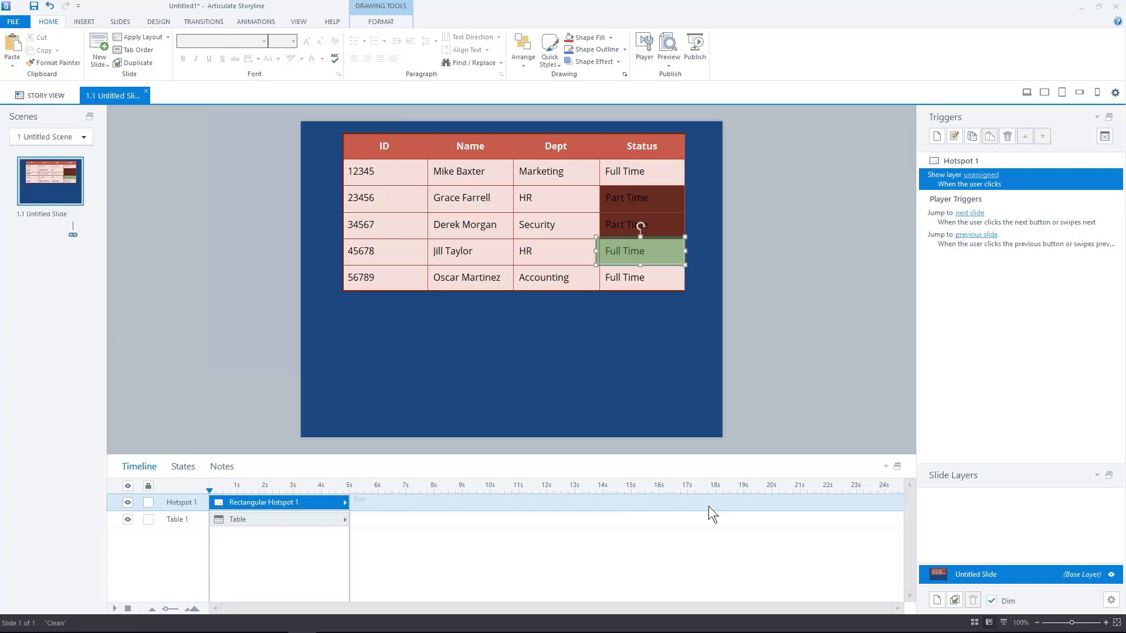
Add an empty row at the end of the table and insert a text entry field over its ID cell.
{"action": "left_click", "coordinate": [649, 277]}
{"action": "key", "text": "Tab"}
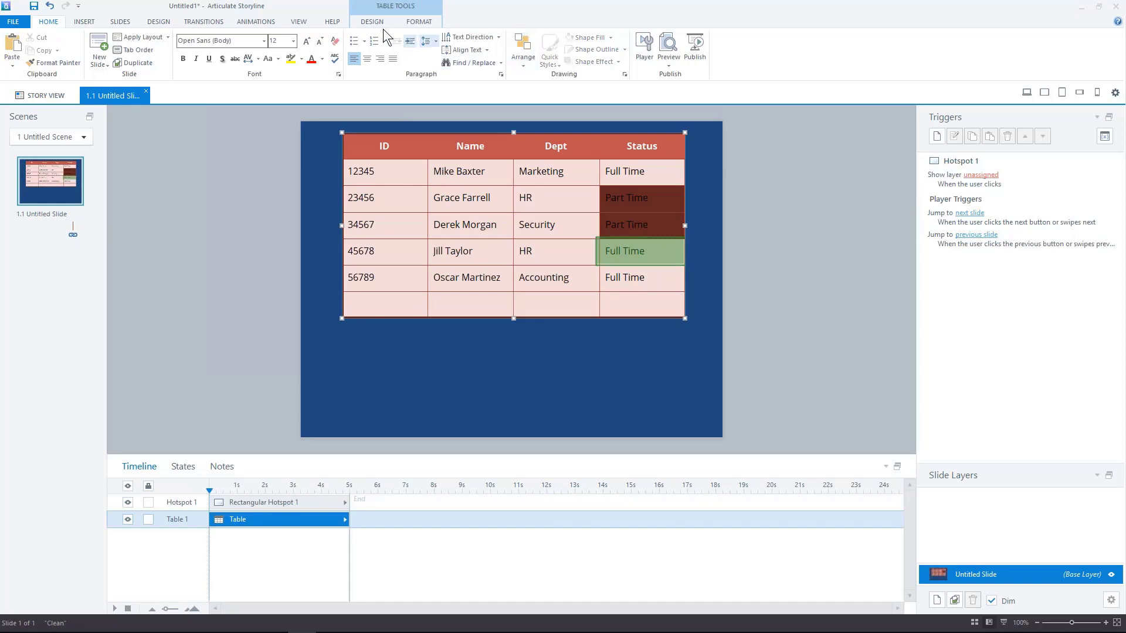
{"action": "left_click", "coordinate": [84, 21]}
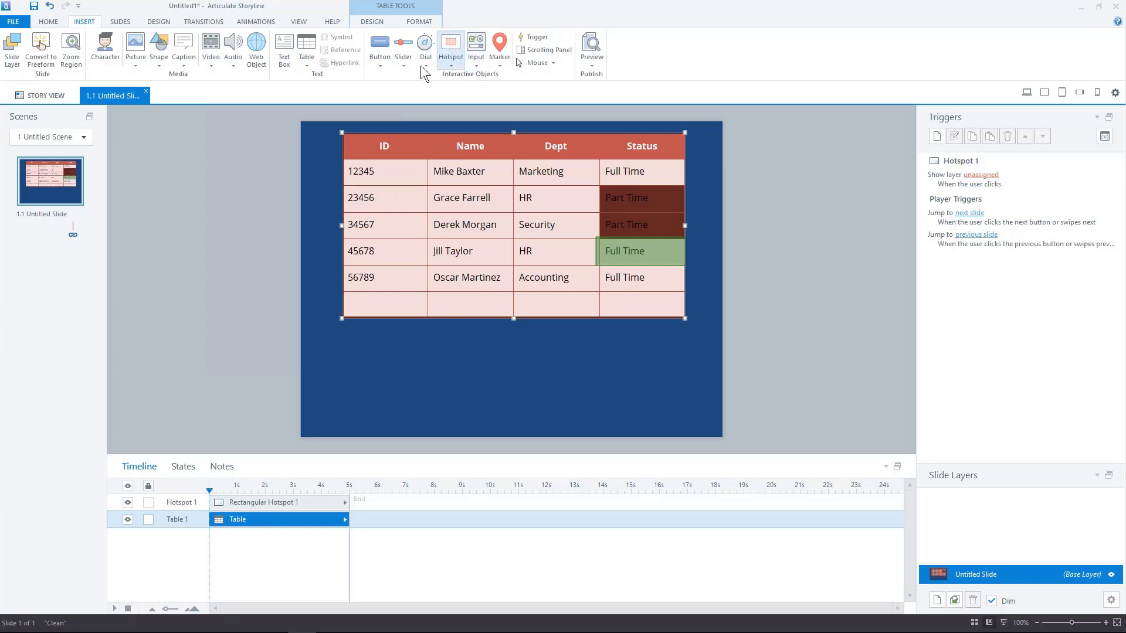
{"action": "left_click", "coordinate": [475, 65]}
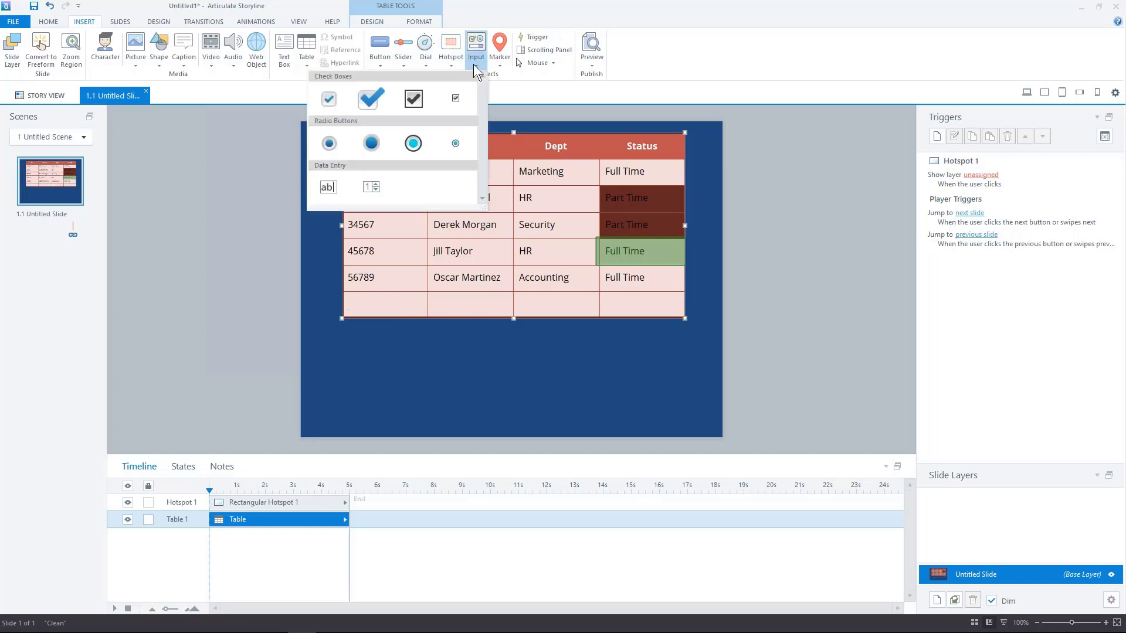
{"action": "left_click", "coordinate": [328, 186]}
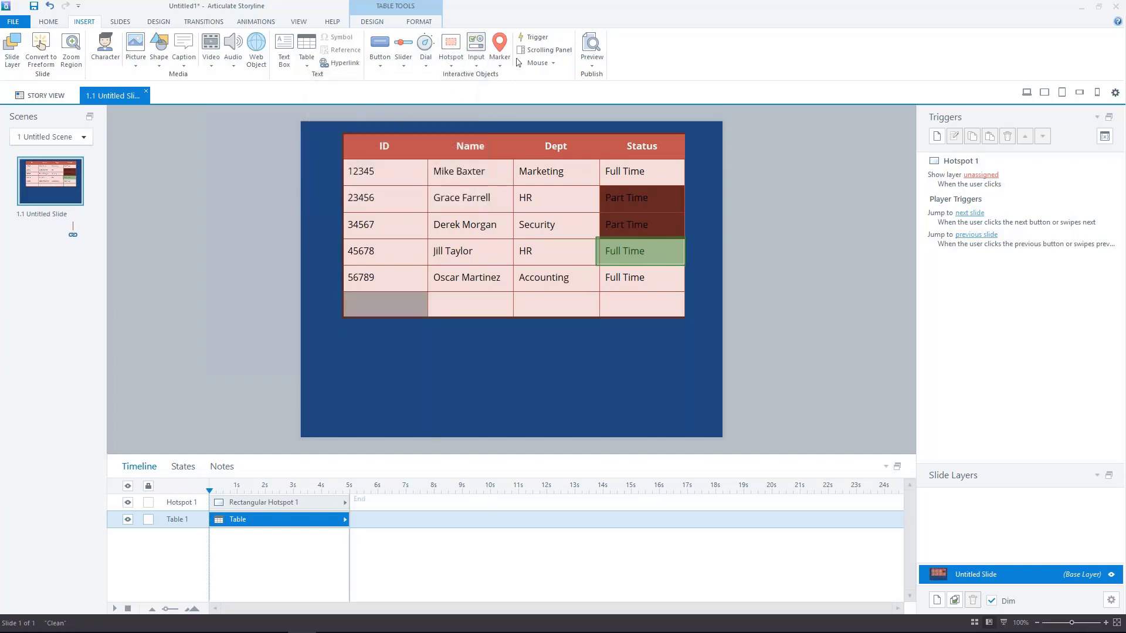
{"action": "left_click", "coordinate": [361, 304]}
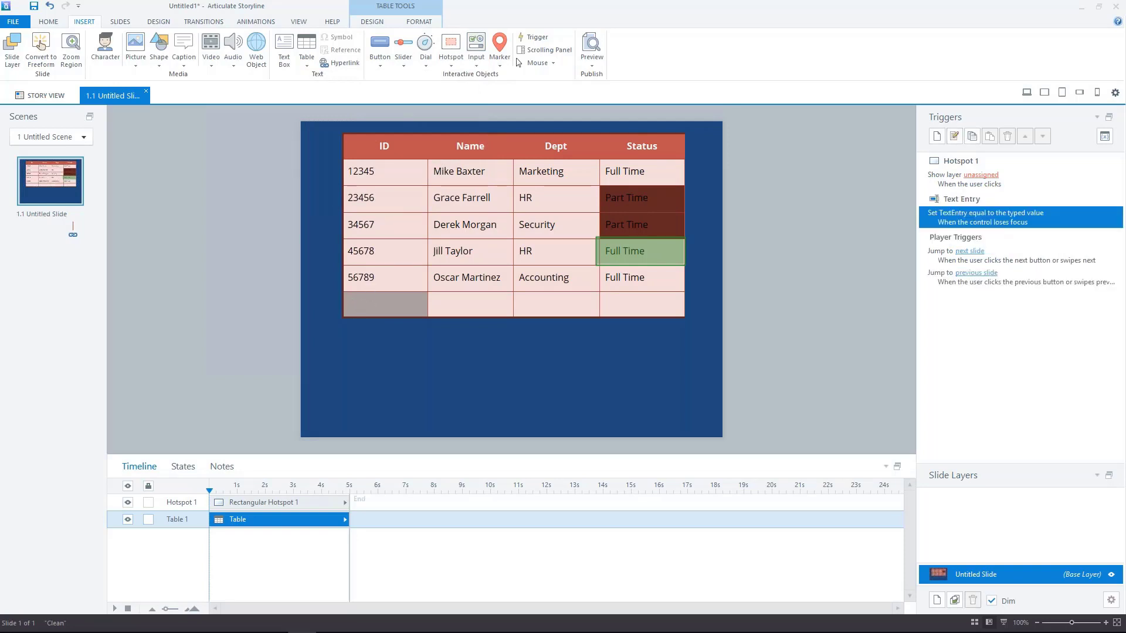
{"action": "left_click", "coordinate": [452, 324]}
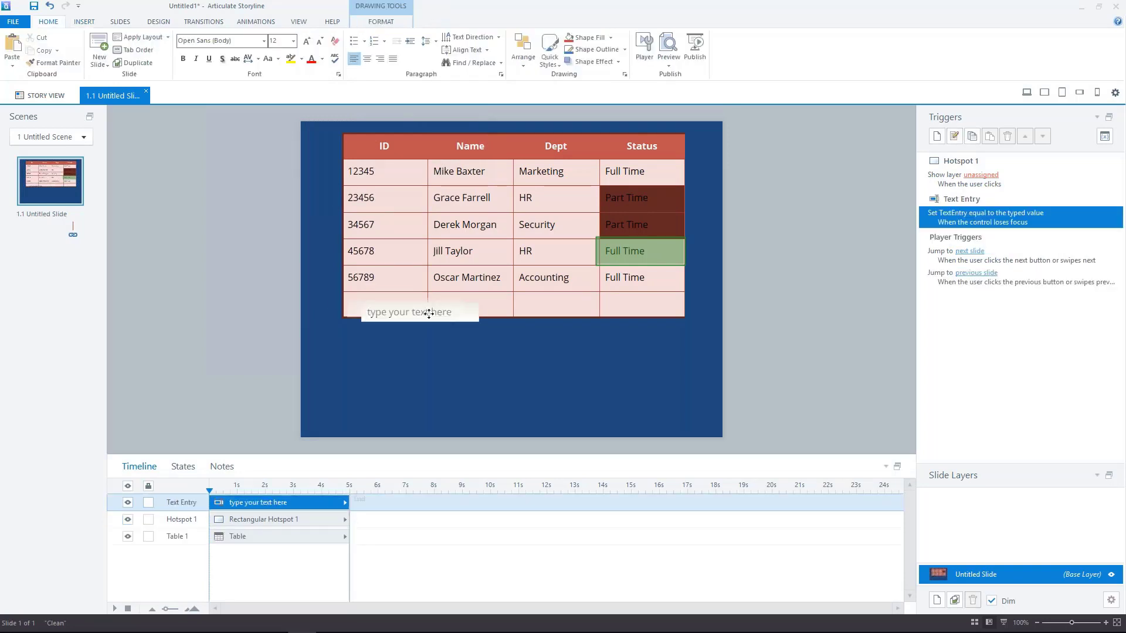
Move the text entry field into the new row's ID cell and shrink it to fit inside the cell.
{"action": "left_click_drag", "start_coordinate": [440, 319], "coordinate": [426, 313]}
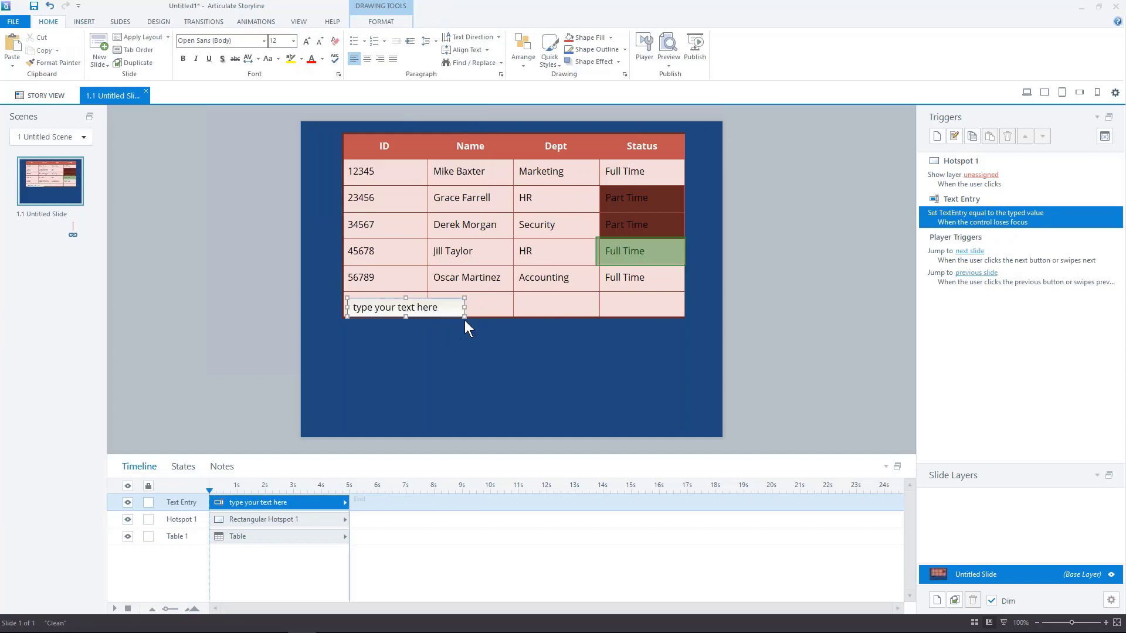
{"action": "left_click", "coordinate": [415, 308]}
{"action": "key", "text": "Escape"}
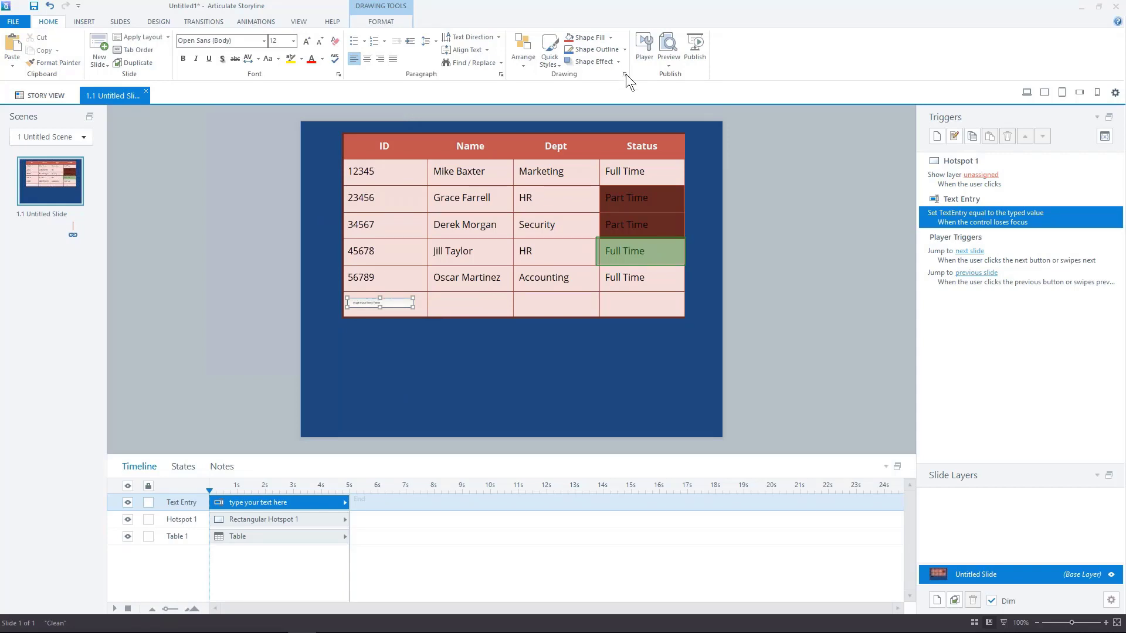
Preview the slide, enter 44444 in the table's text entry field, and close the preview.
{"action": "left_click", "coordinate": [1031, 93]}
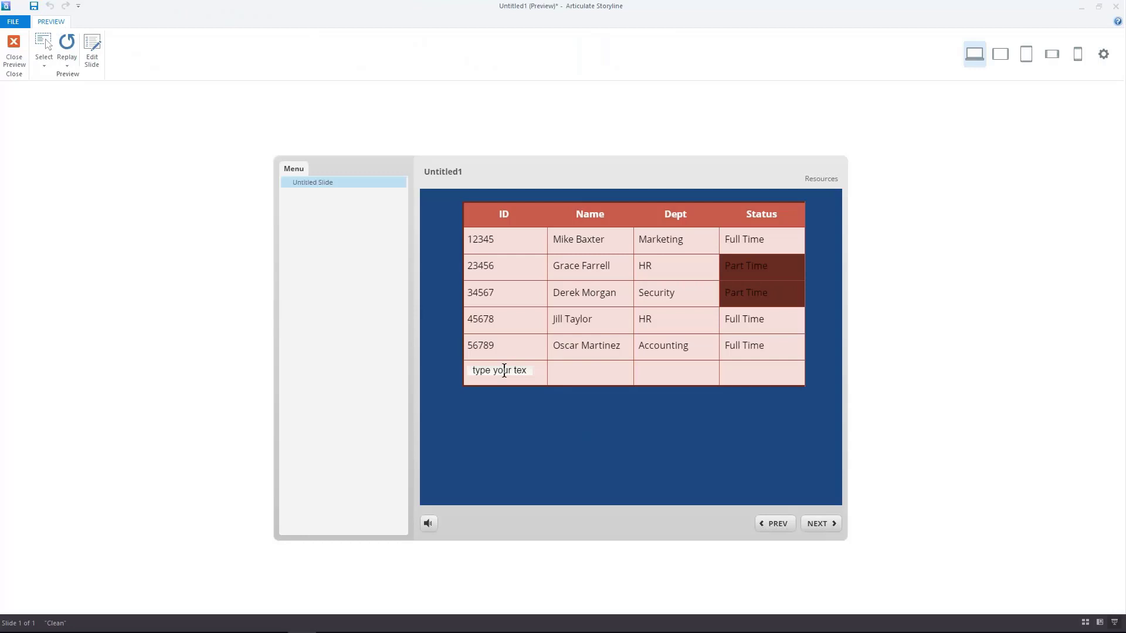
{"action": "left_click", "coordinate": [504, 370]}
{"action": "type", "text": "44444"}
{"action": "left_click", "coordinate": [14, 47]}
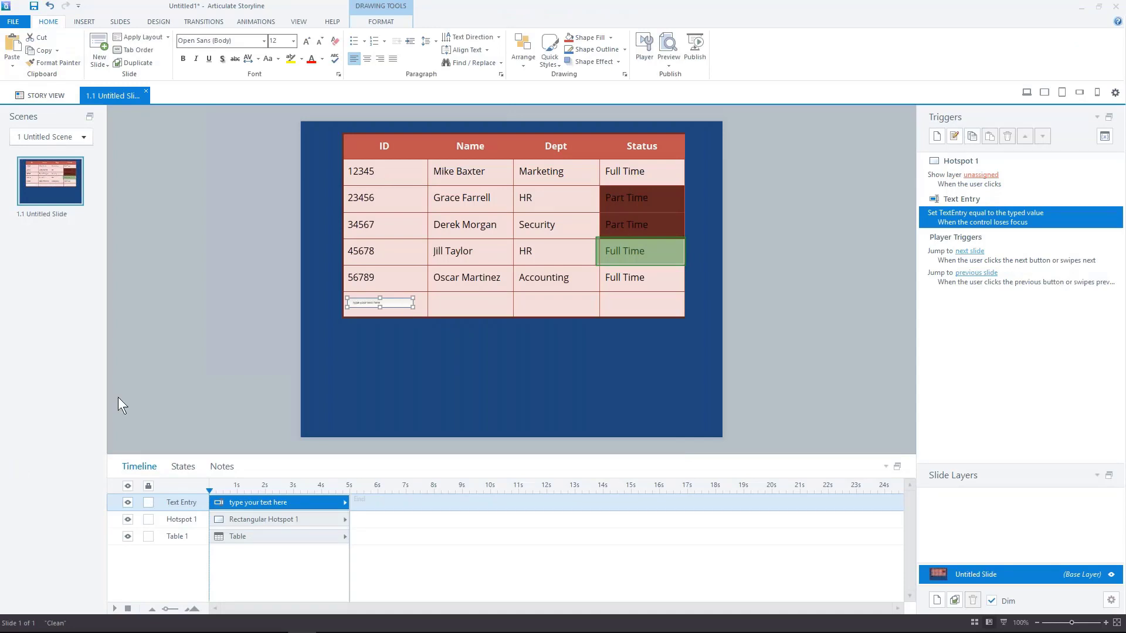
Place the cursor in the new row's Name cell, check the project's variables, and leave without inserting anything.
{"action": "left_click", "coordinate": [472, 306]}
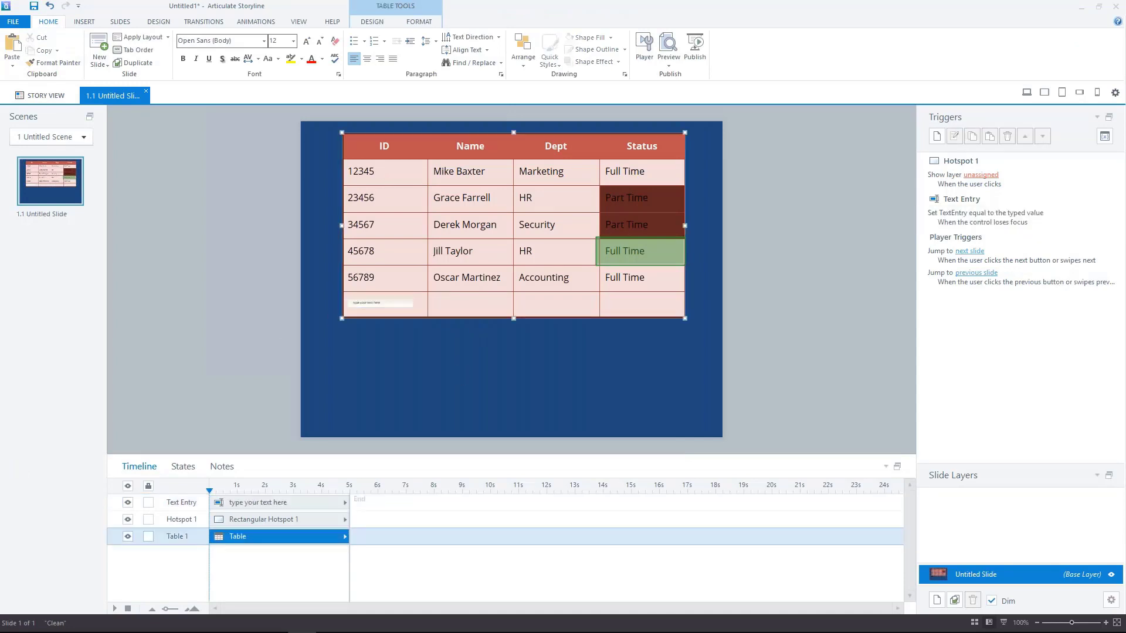
{"action": "left_click", "coordinate": [76, 21]}
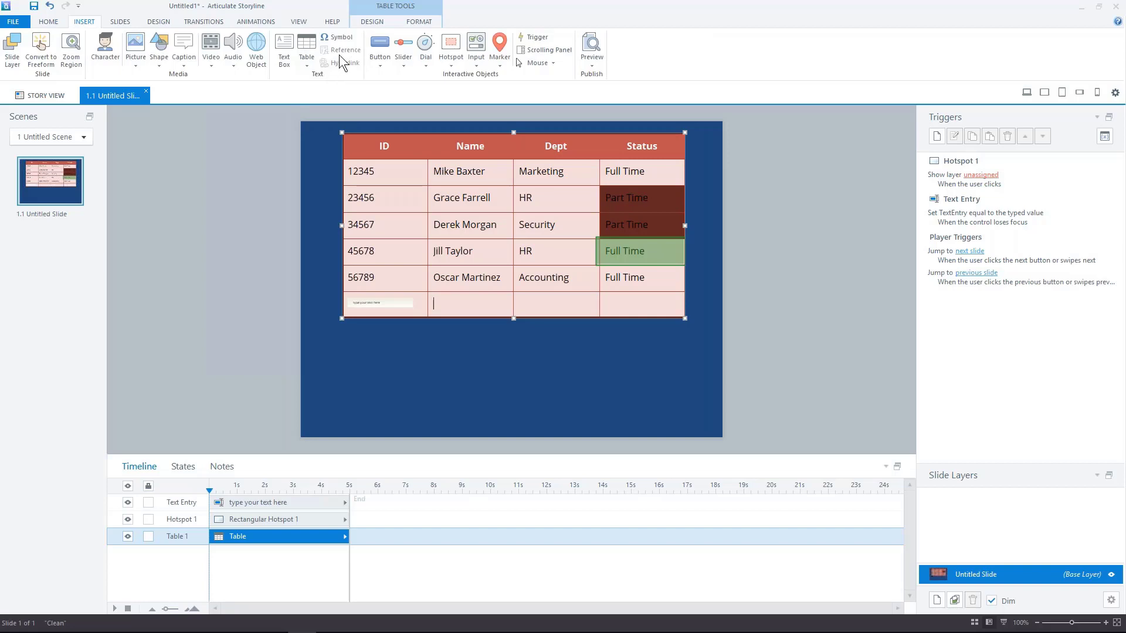
{"action": "left_click", "coordinate": [1105, 136]}
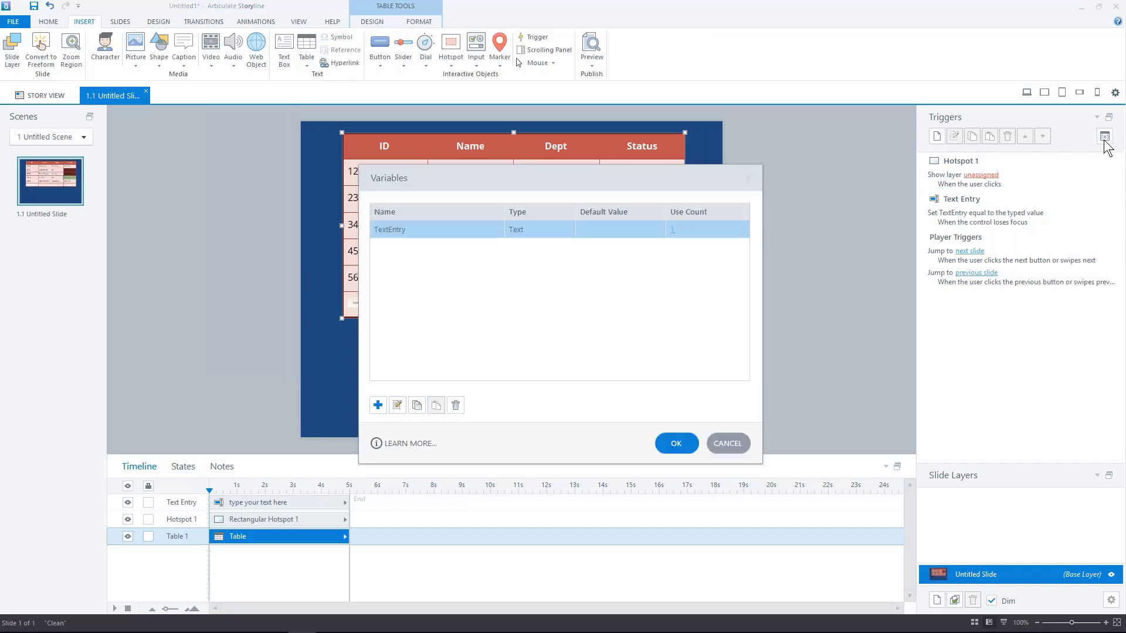
{"action": "left_click", "coordinate": [712, 448]}
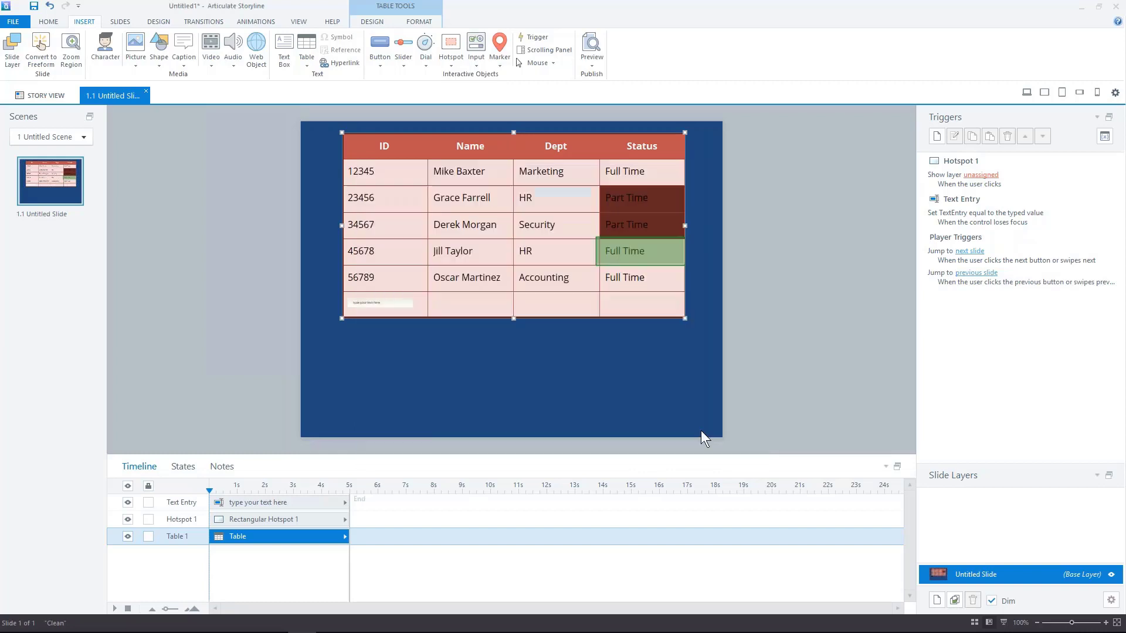
{"action": "left_click", "coordinate": [460, 306]}
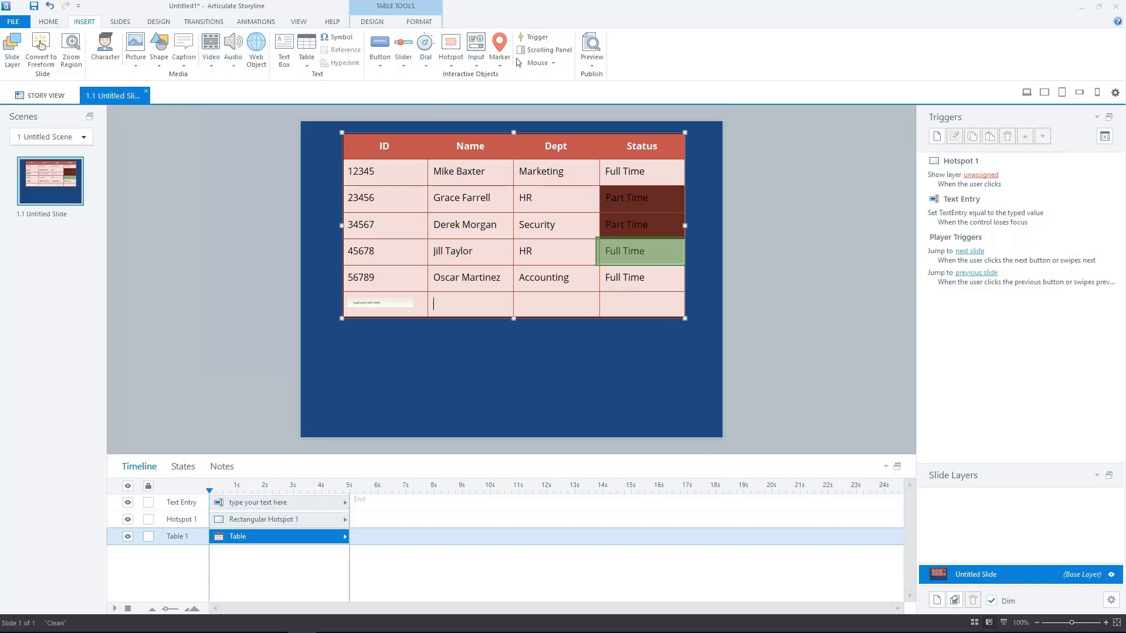
{"action": "left_click", "coordinate": [455, 371]}
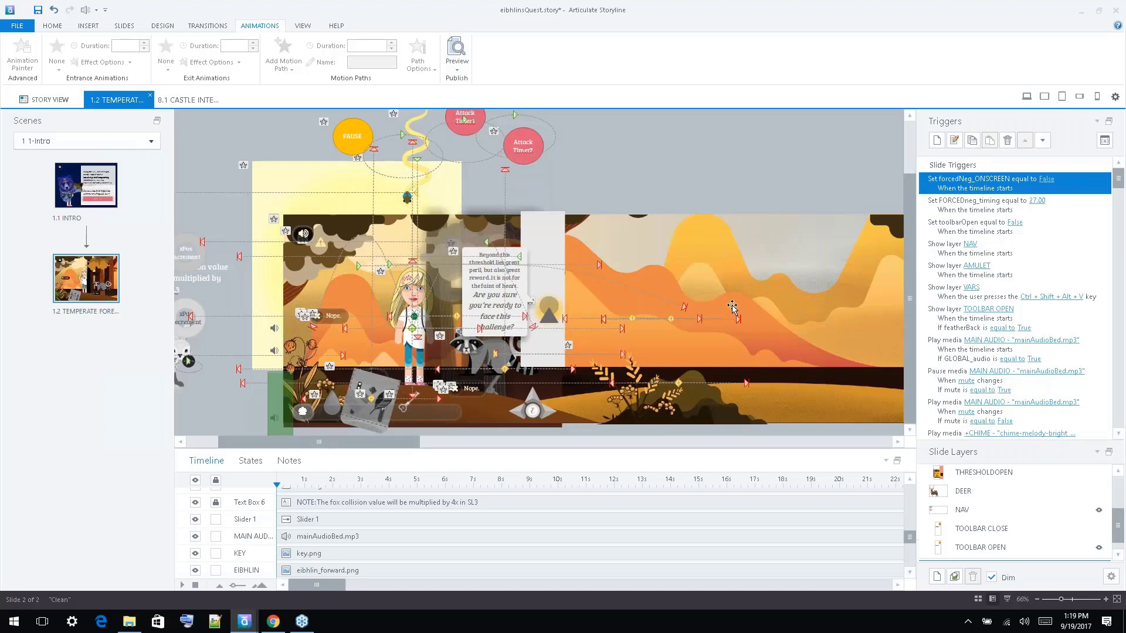
In the eibhlinsQuest.story project, select Slider 1 on slide 1.2 to examine its triggers and animations.
{"action": "scroll", "coordinate": [732, 307], "scroll_direction": "down", "scroll_amount": 1}
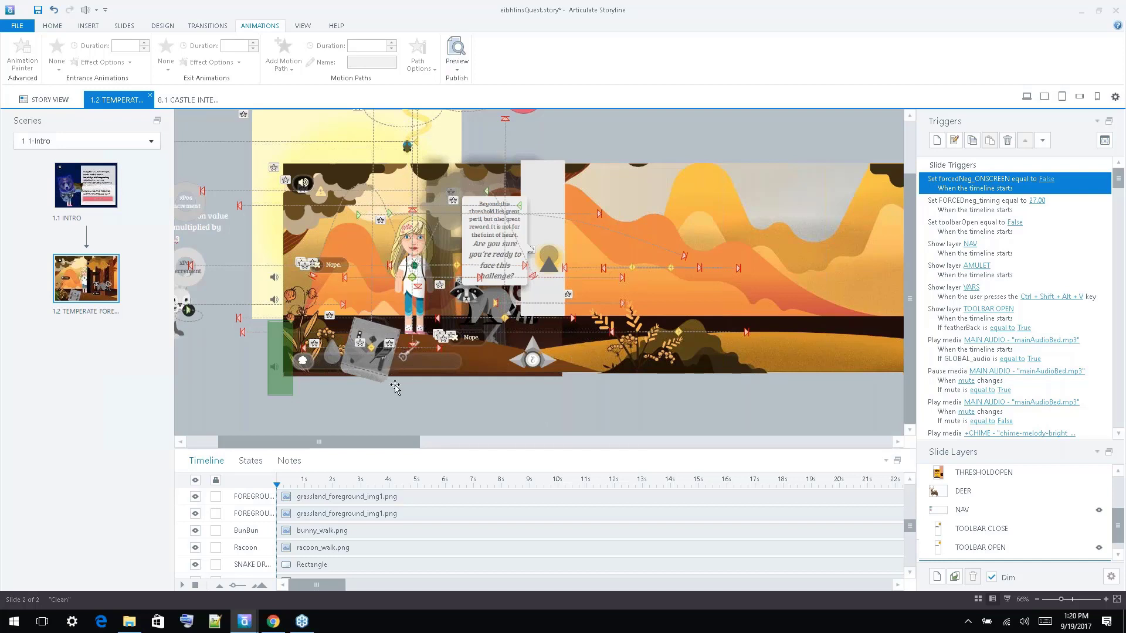
{"action": "left_click", "coordinate": [505, 137]}
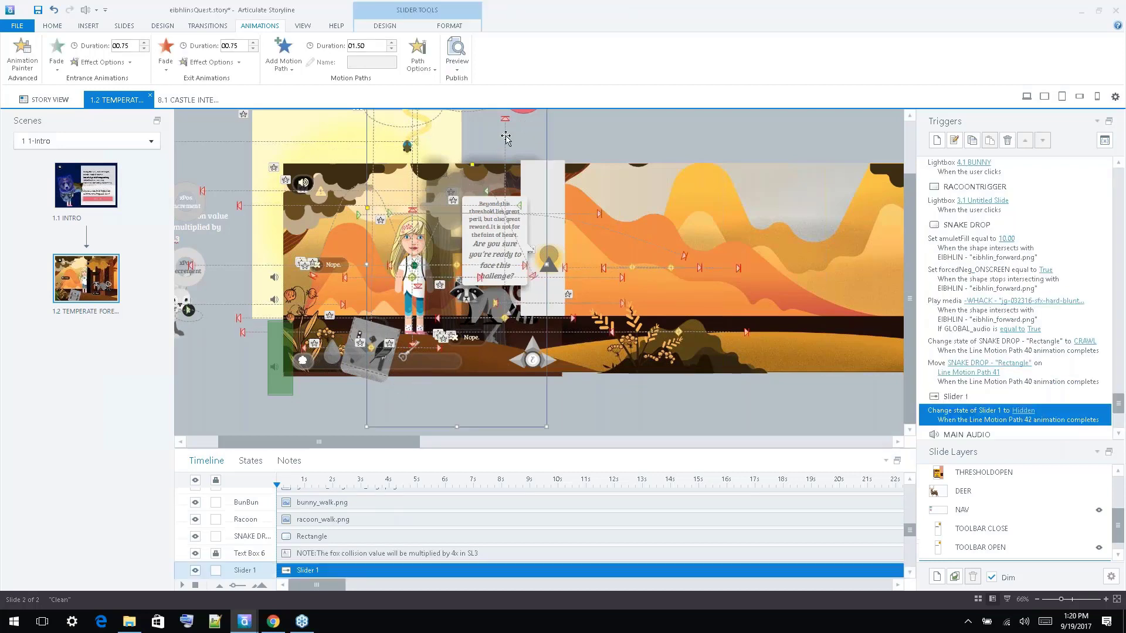
Check the name of the line motion path above the slide and review the slide triggers of slide 1.2.
{"action": "left_click", "coordinate": [494, 135]}
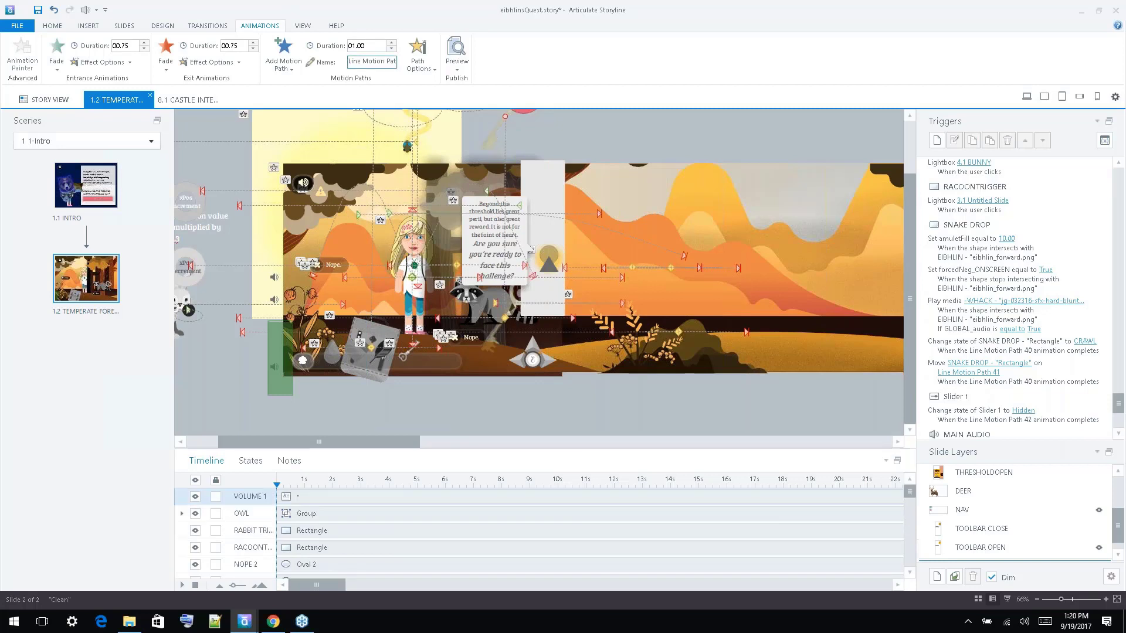
{"action": "left_click", "coordinate": [352, 62]}
{"action": "left_click", "coordinate": [604, 134]}
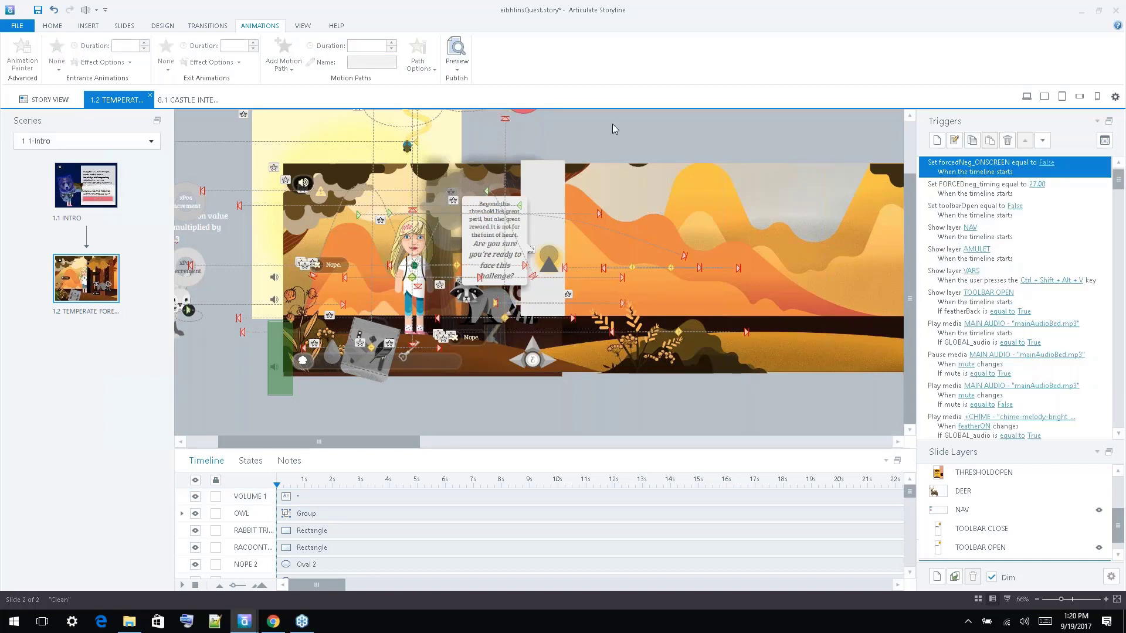
{"action": "scroll", "coordinate": [990, 265], "scroll_direction": "down", "scroll_amount": 5}
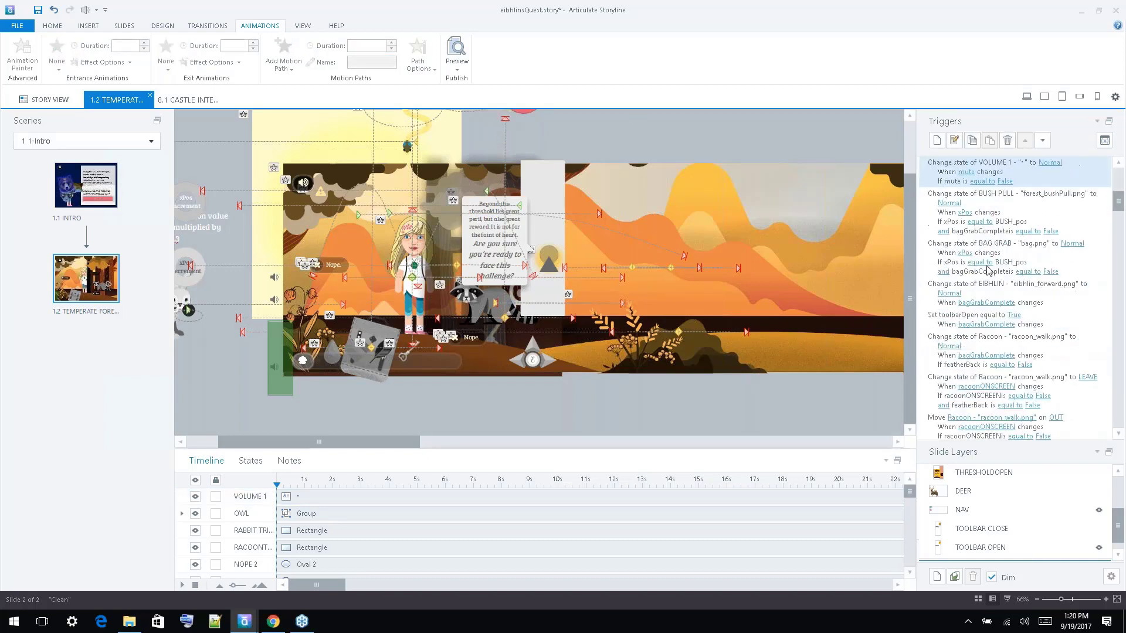
{"action": "scroll", "coordinate": [986, 266], "scroll_direction": "up", "scroll_amount": 6}
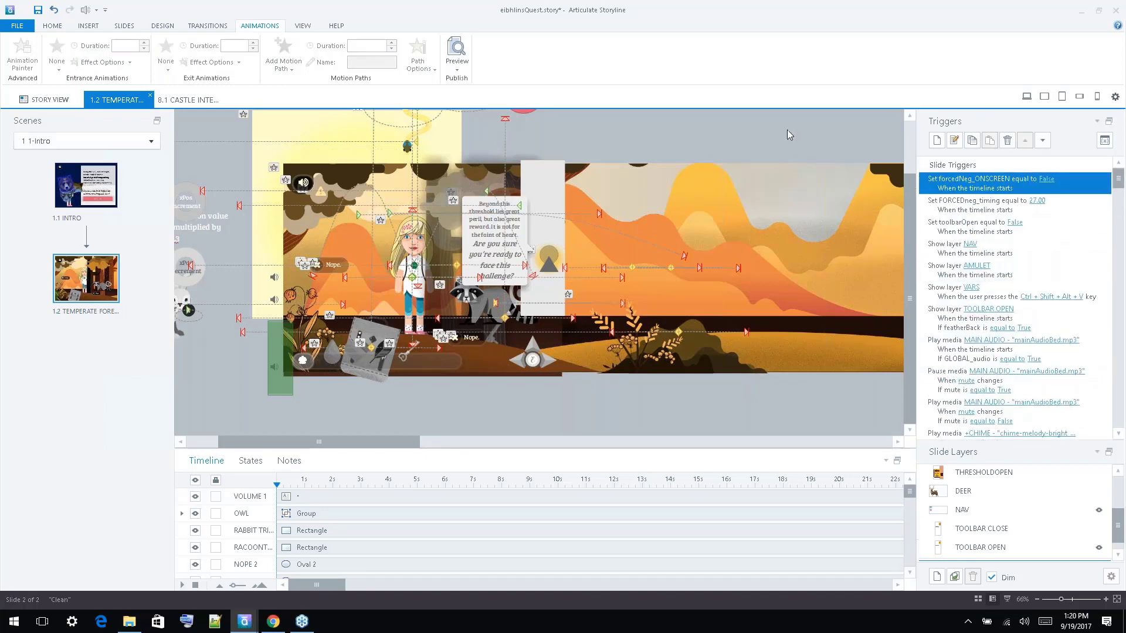
{"action": "scroll", "coordinate": [663, 151], "scroll_direction": "up", "scroll_amount": 1}
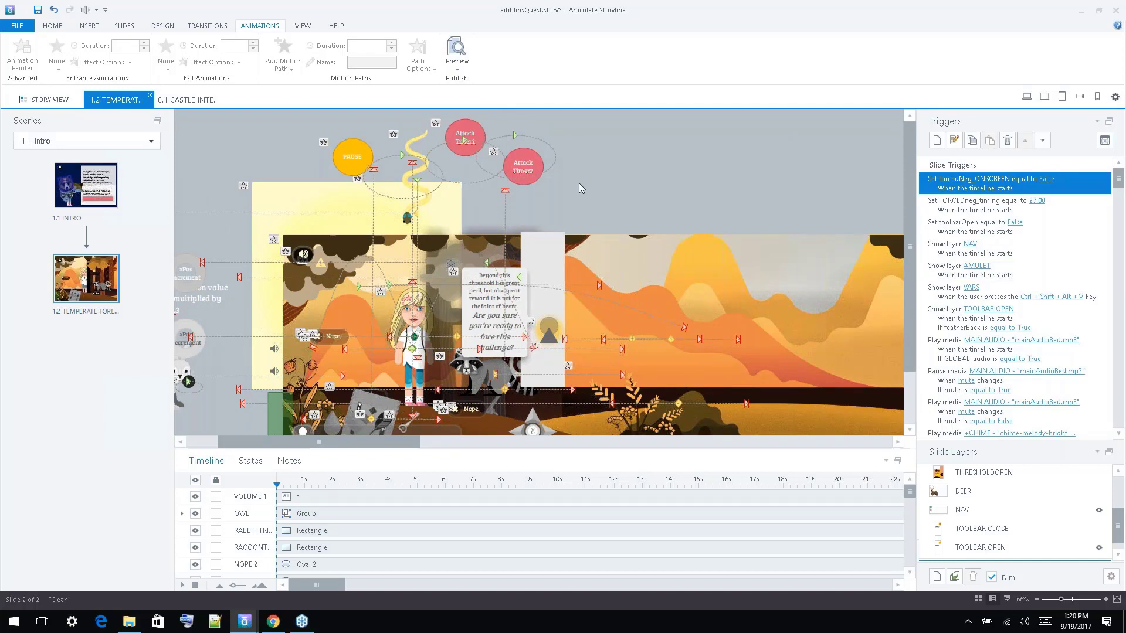
Inspect the Attack Timer2 circle motion path and the name of the bag's UP motion path.
{"action": "left_click", "coordinate": [556, 149]}
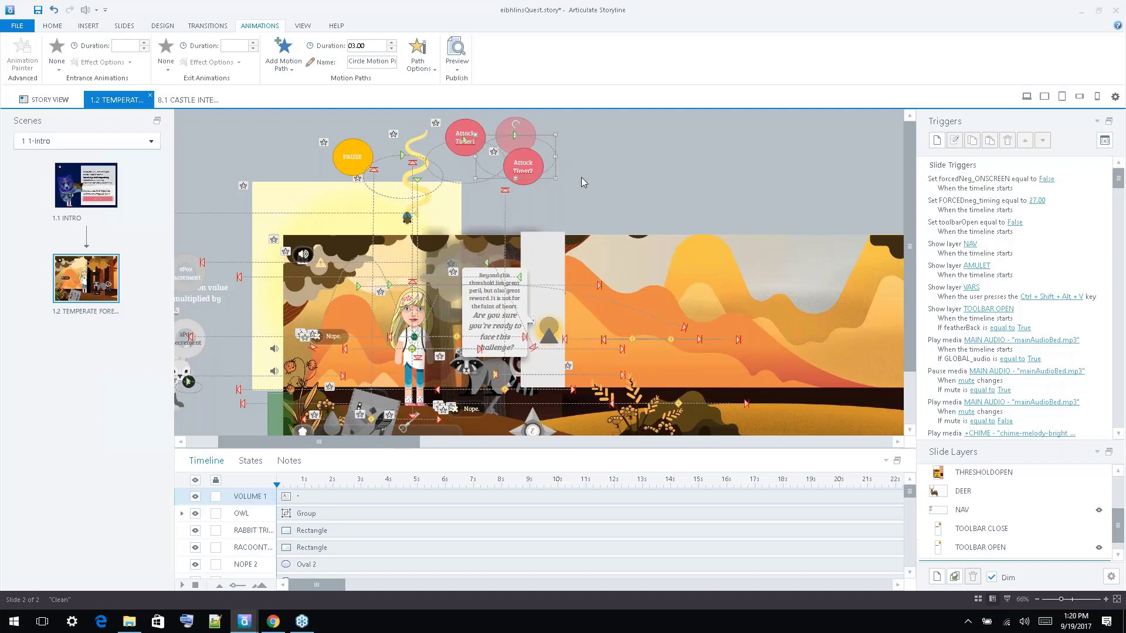
{"action": "left_click", "coordinate": [375, 174]}
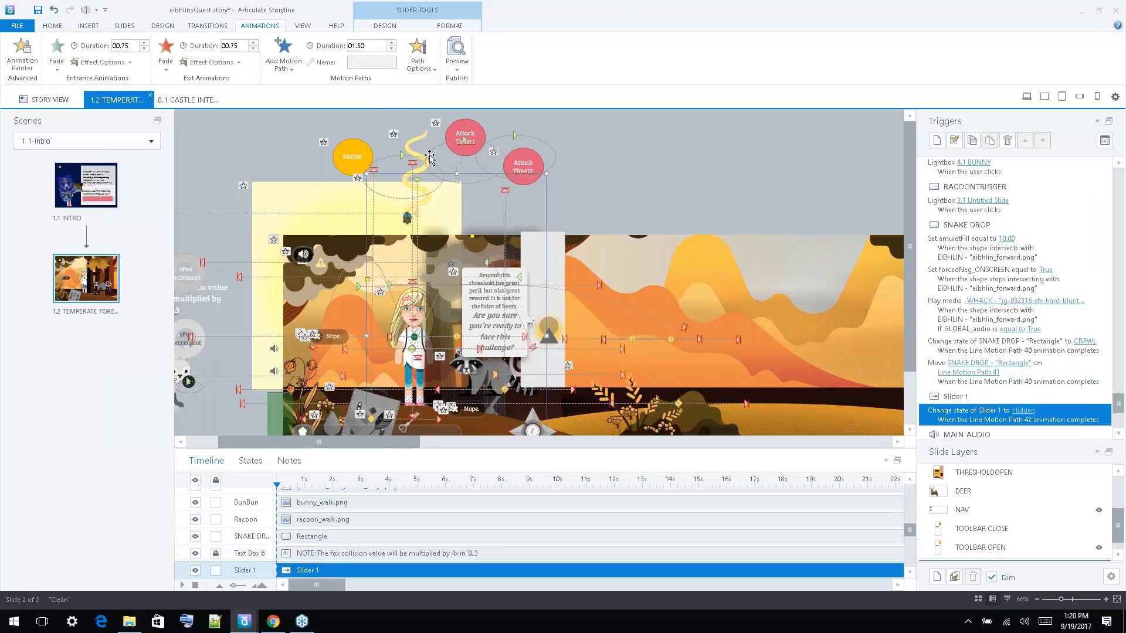
{"action": "left_click", "coordinate": [375, 170]}
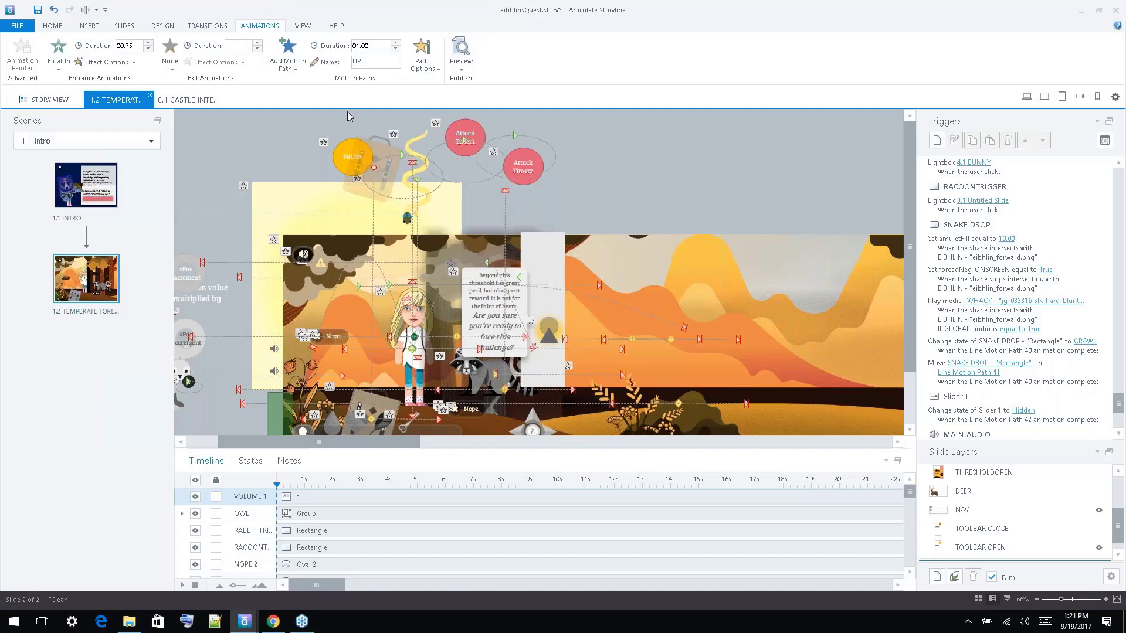
{"action": "left_click", "coordinate": [355, 62]}
Switch to the SL3featuresWebinar_091917.story project and inspect the name of the green circle's upper motion path, TIMER 1.
{"action": "mouse_move", "coordinate": [244, 620]}
{"action": "left_click", "coordinate": [179, 560]}
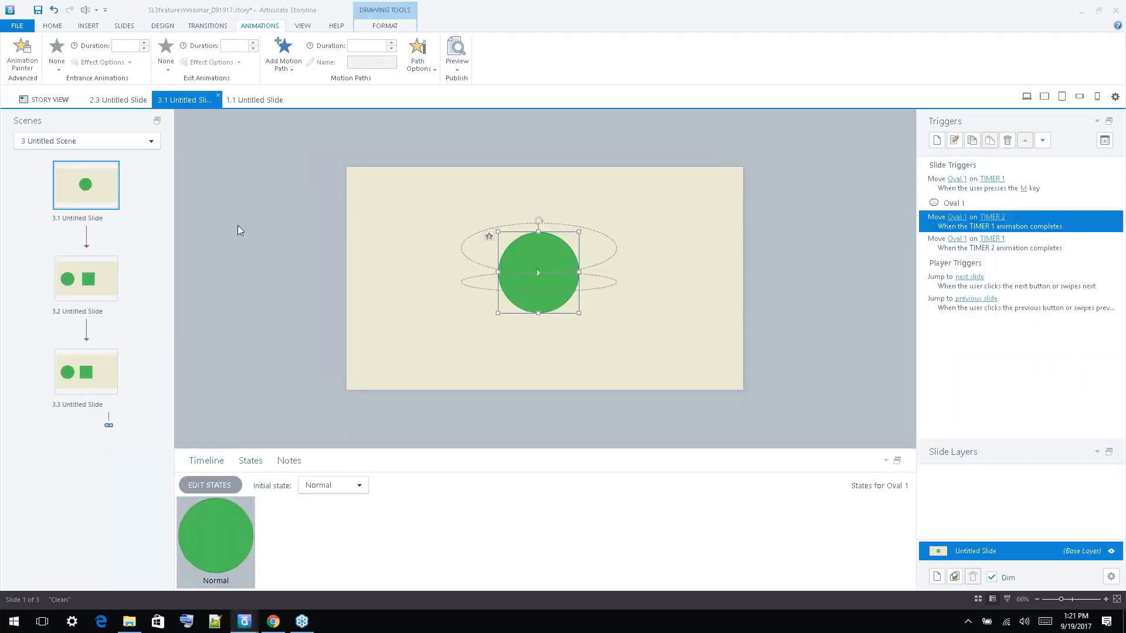
{"action": "left_click", "coordinate": [664, 237]}
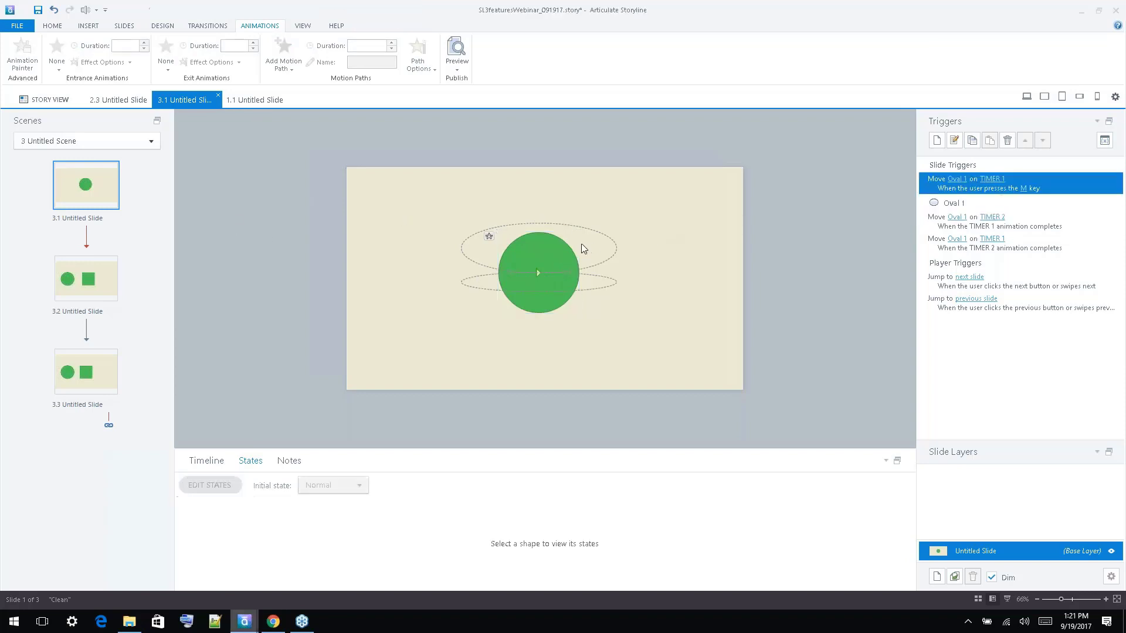
{"action": "left_click", "coordinate": [538, 272]}
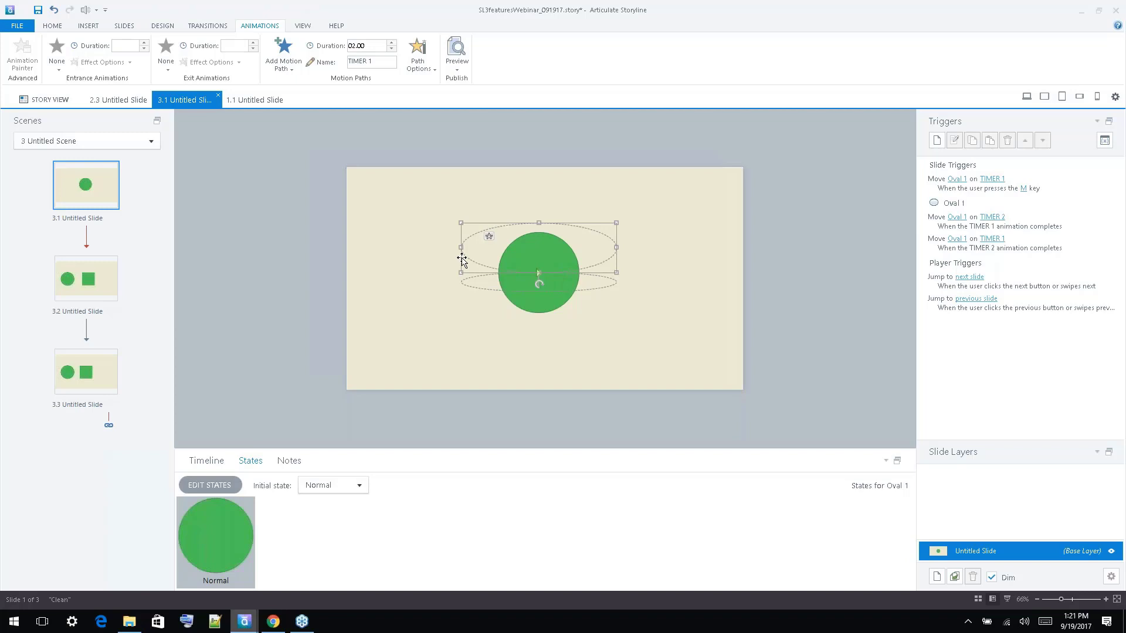
{"action": "left_click", "coordinate": [539, 258]}
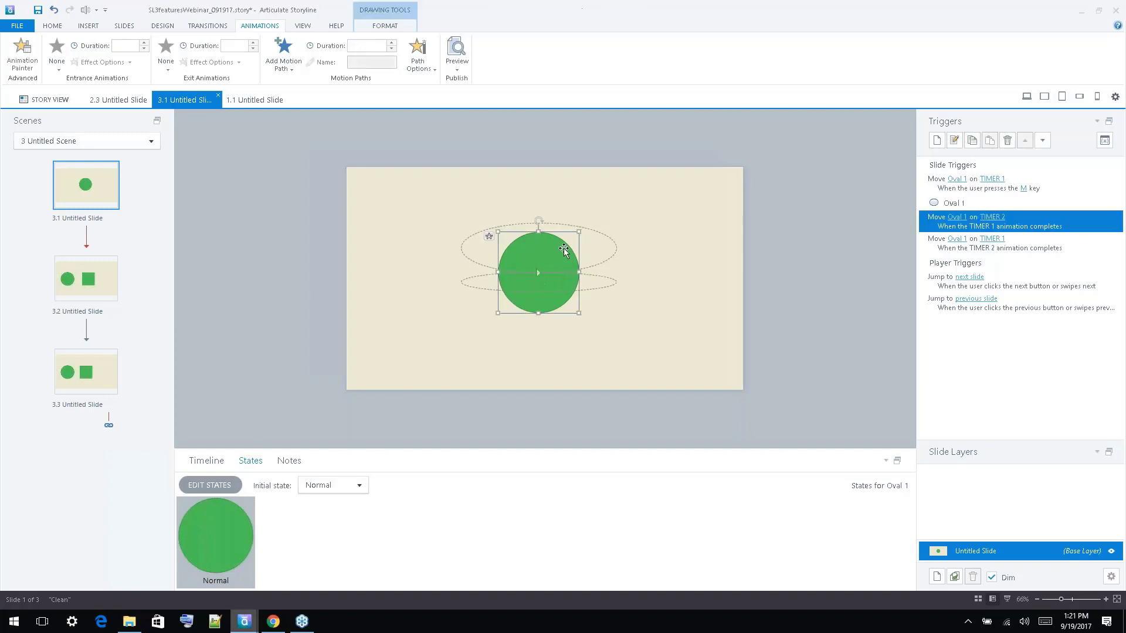
{"action": "left_click", "coordinate": [599, 234]}
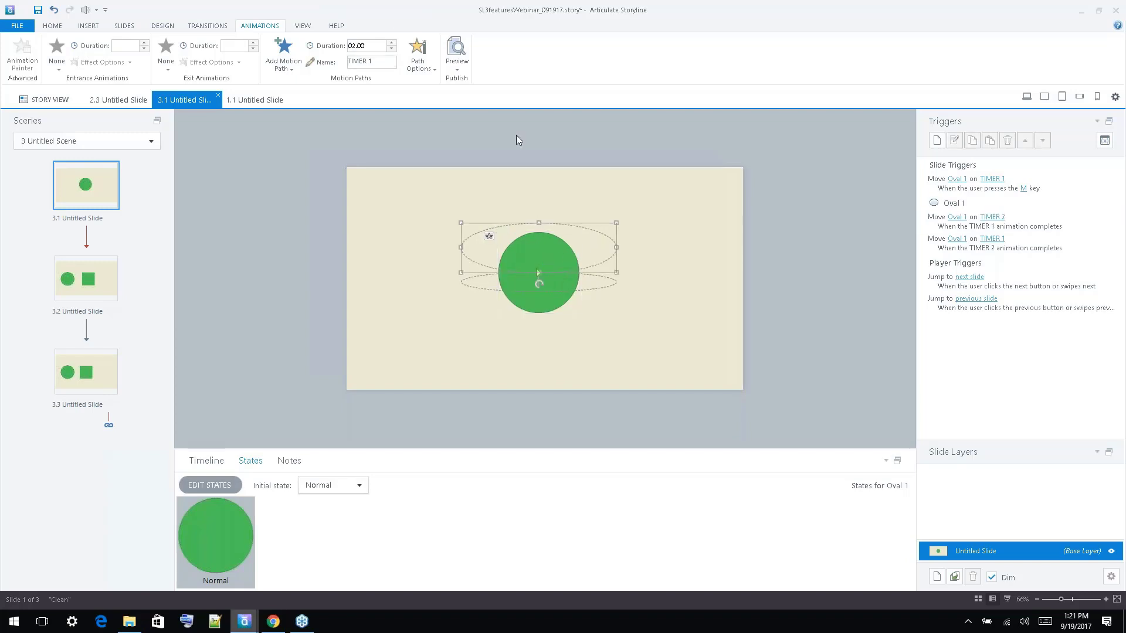
{"action": "left_click_drag", "start_coordinate": [376, 61], "coordinate": [346, 62]}
{"action": "left_click", "coordinate": [386, 62]}
{"action": "triple_click", "coordinate": [385, 62]}
{"action": "left_click", "coordinate": [516, 150]}
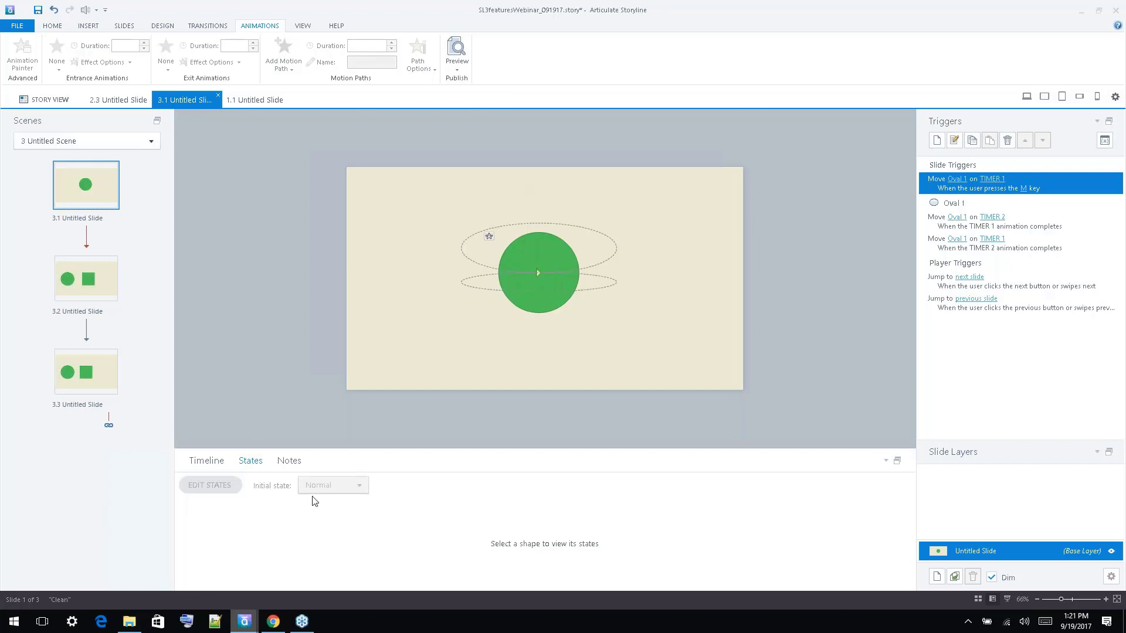
Return to the eibhlinsQuest.story project and select the Attack Timer2 circle to examine its motion path.
{"action": "mouse_move", "coordinate": [244, 622]}
{"action": "left_click", "coordinate": [297, 583]}
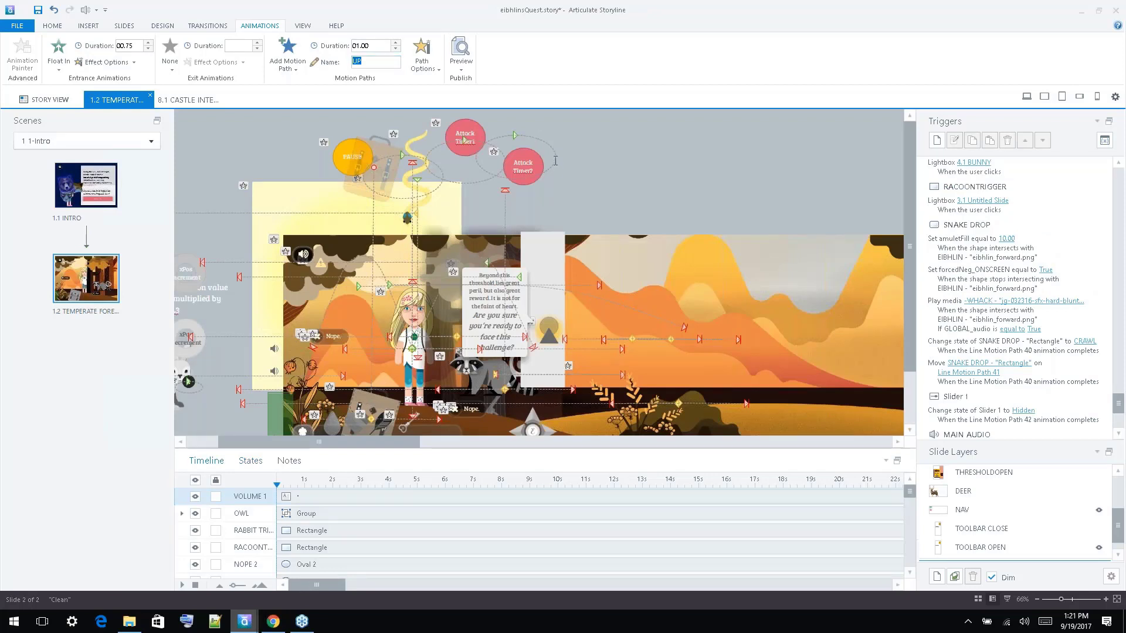
{"action": "left_click", "coordinate": [494, 152]}
{"action": "left_click", "coordinate": [575, 166]}
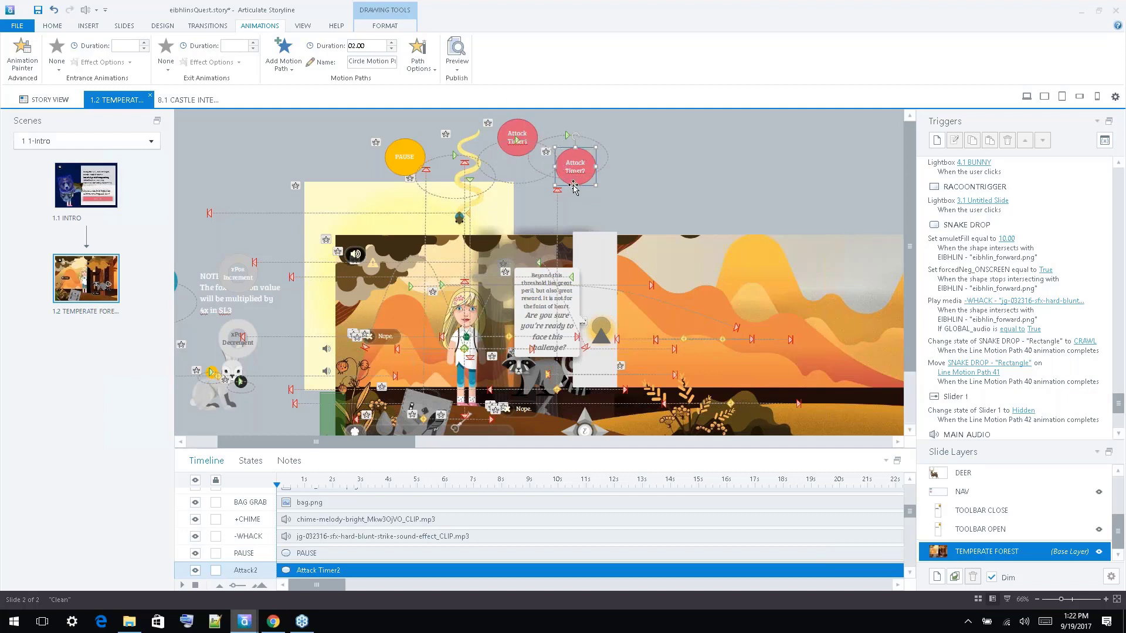
Switch back to SL3featuresWebinar_091917.story and inspect the duration and name of the green circle's lower motion path, TIMER 2.
{"action": "mouse_move", "coordinate": [248, 626]}
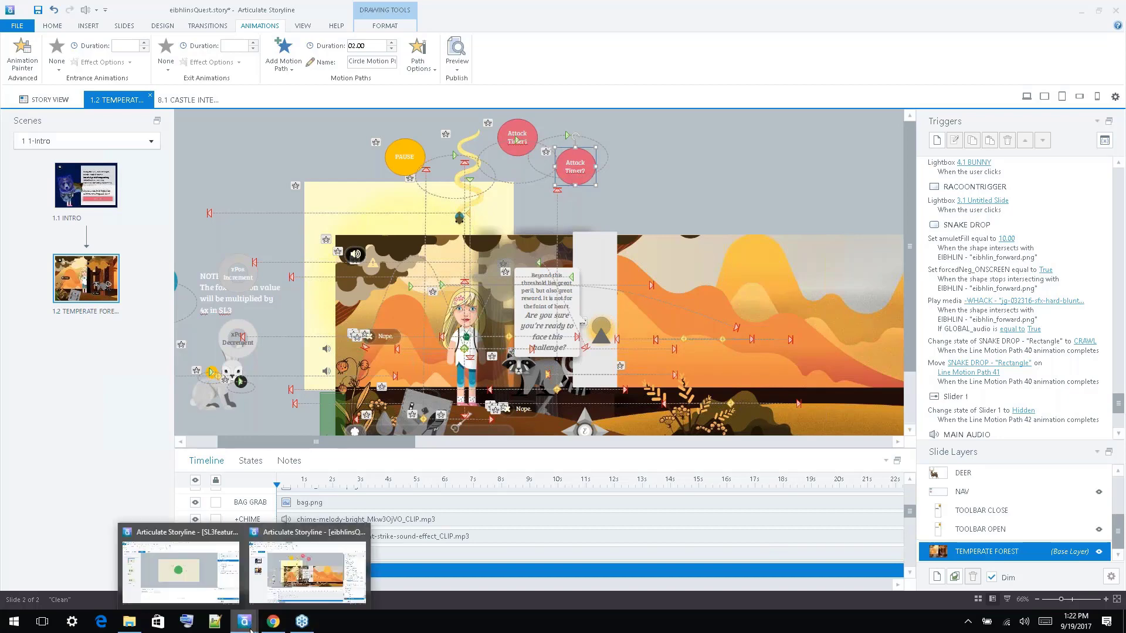
{"action": "left_click", "coordinate": [229, 577]}
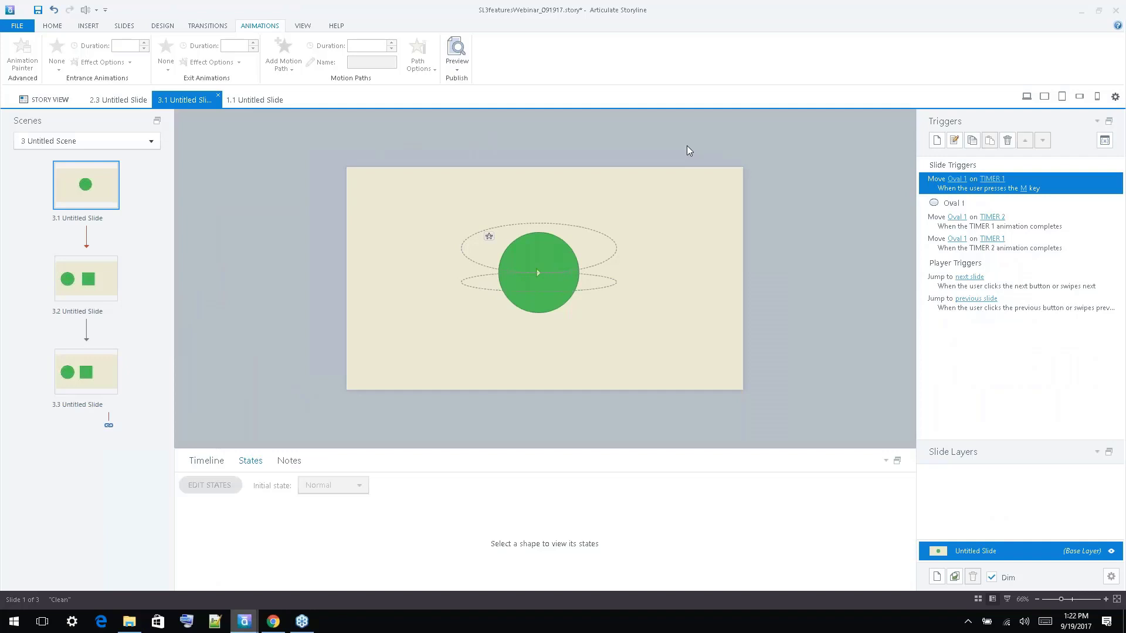
{"action": "left_click", "coordinate": [600, 234]}
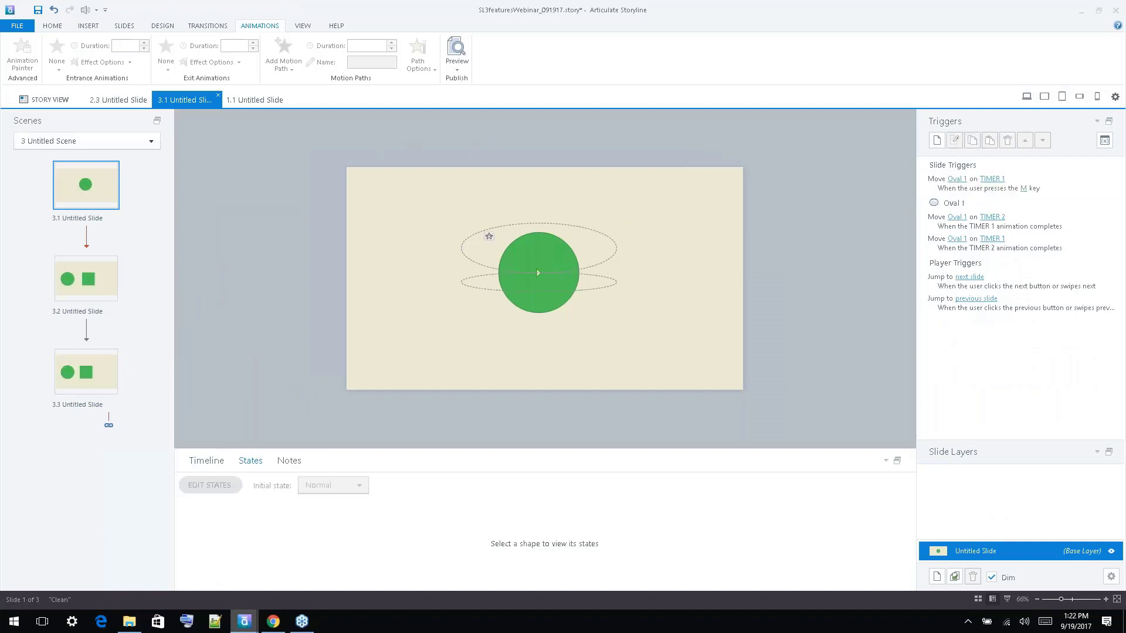
{"action": "left_click", "coordinate": [613, 308]}
{"action": "left_click", "coordinate": [598, 288]}
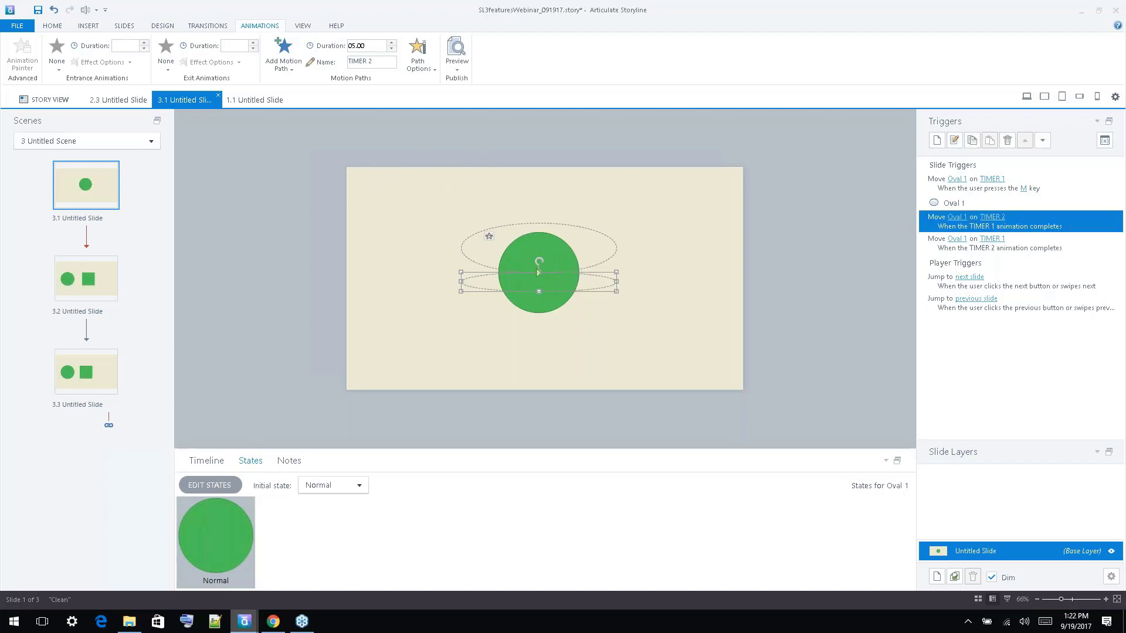
{"action": "left_click", "coordinate": [532, 235]}
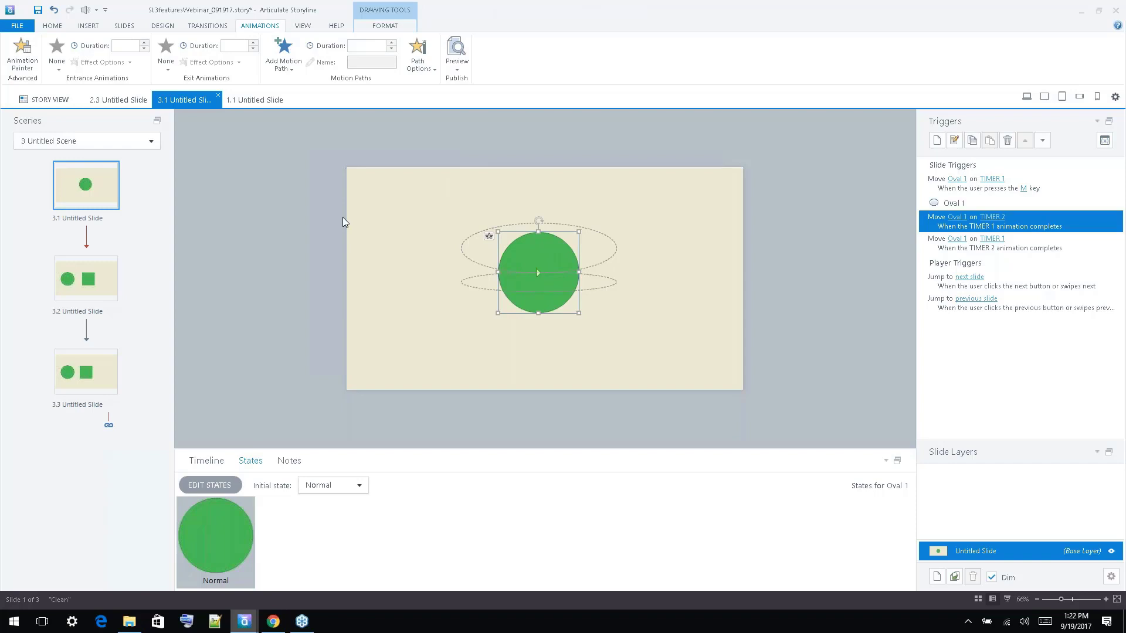
{"action": "left_click", "coordinate": [593, 230]}
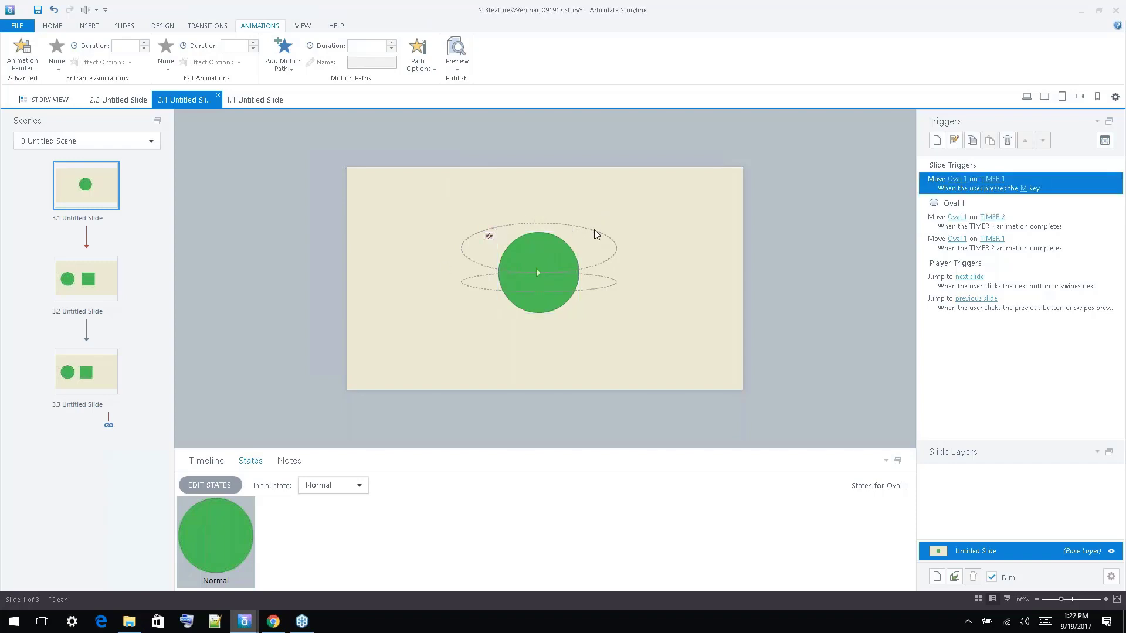
{"action": "left_click", "coordinate": [489, 235]}
{"action": "left_click", "coordinate": [487, 275]}
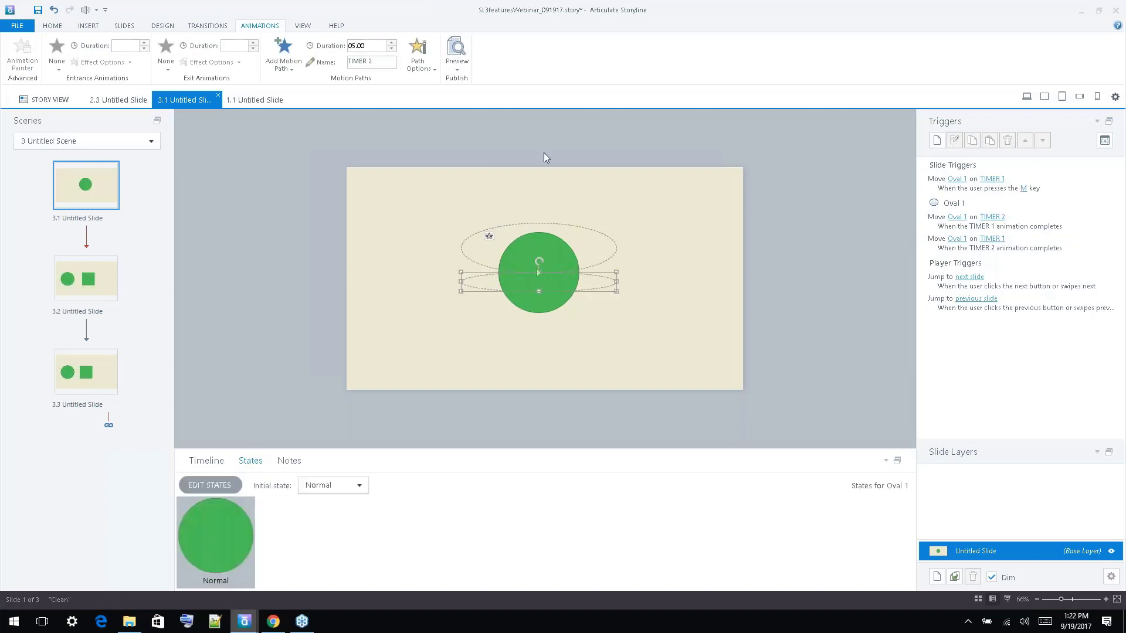
{"action": "left_click", "coordinate": [384, 61]}
{"action": "left_click", "coordinate": [573, 181]}
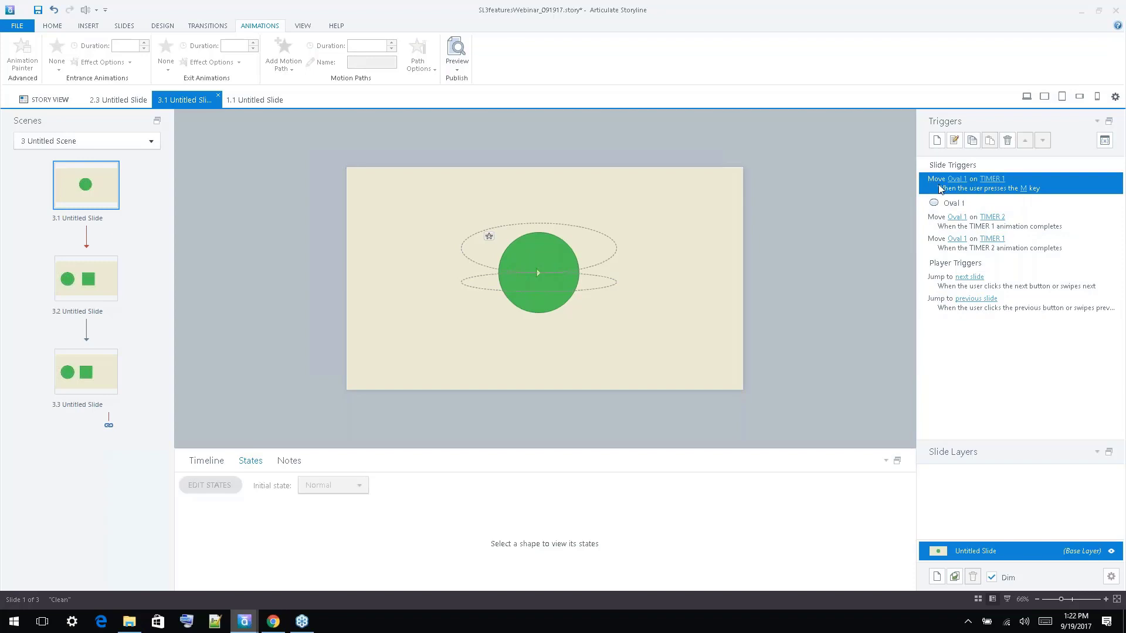
Review the three triggers that move Oval 1 along the TIMER 1 and TIMER 2 motion paths.
{"action": "left_click", "coordinate": [1027, 222]}
{"action": "left_click", "coordinate": [537, 273]}
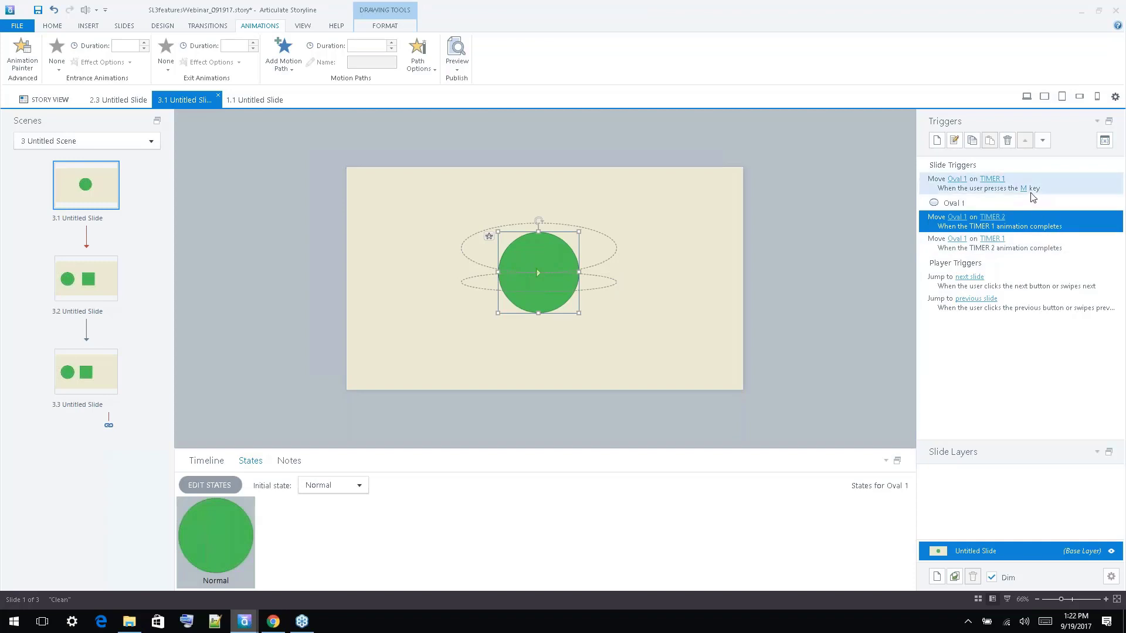
{"action": "left_click", "coordinate": [1050, 184]}
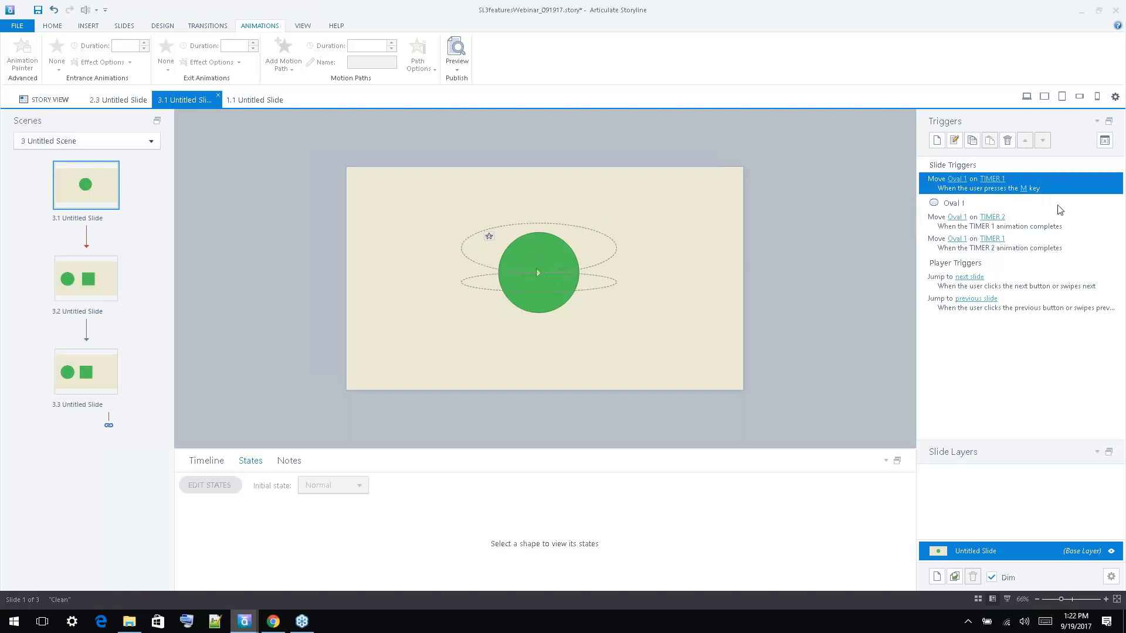
{"action": "left_click", "coordinate": [1043, 221]}
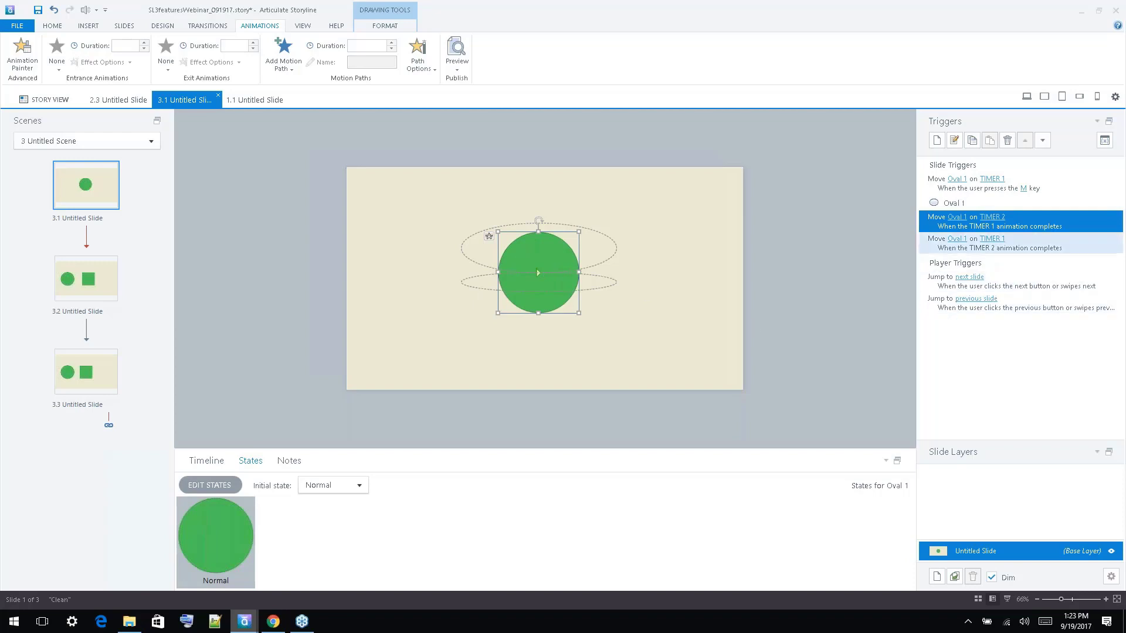
{"action": "left_click", "coordinate": [1030, 240]}
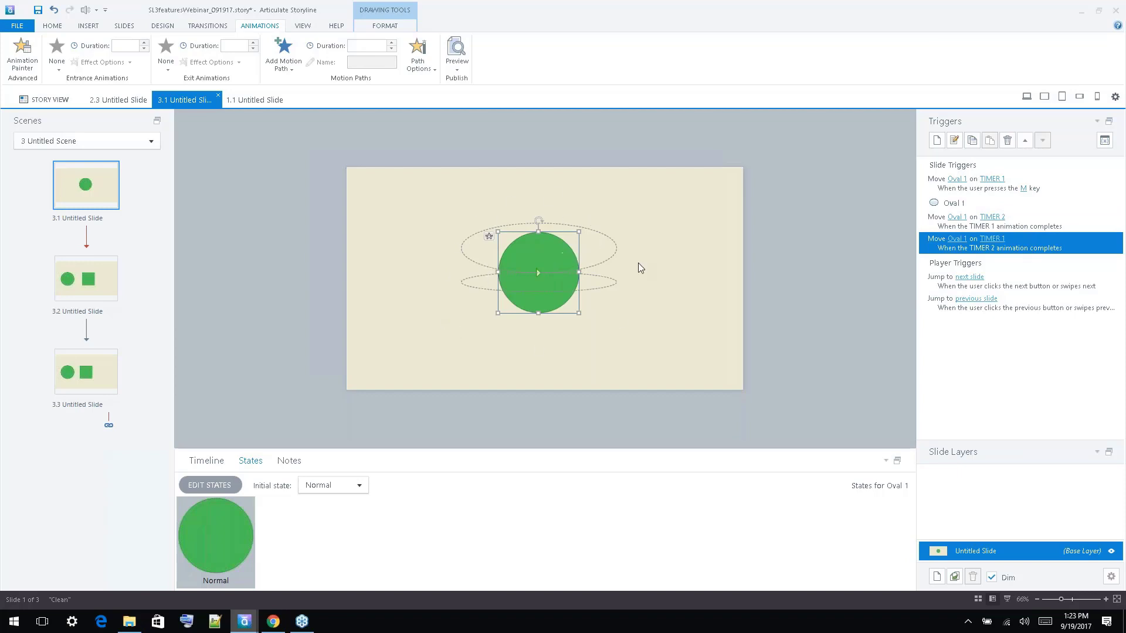
Preview slide 3.1 to watch the green circle's looping motion, and close the preview.
{"action": "left_click", "coordinate": [456, 70]}
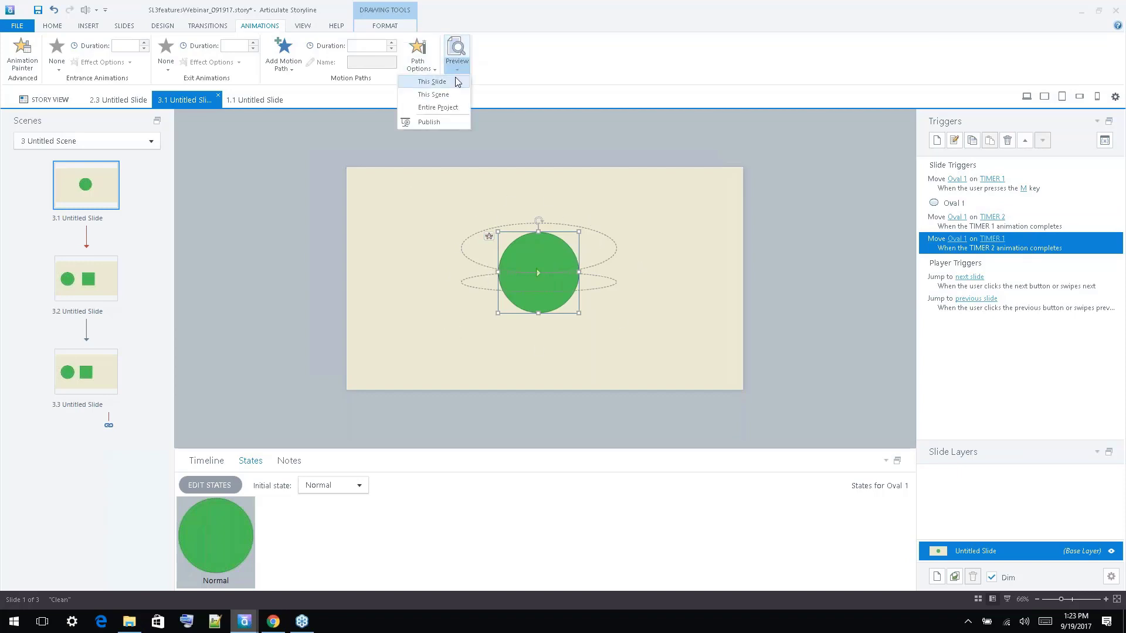
{"action": "left_click", "coordinate": [432, 81]}
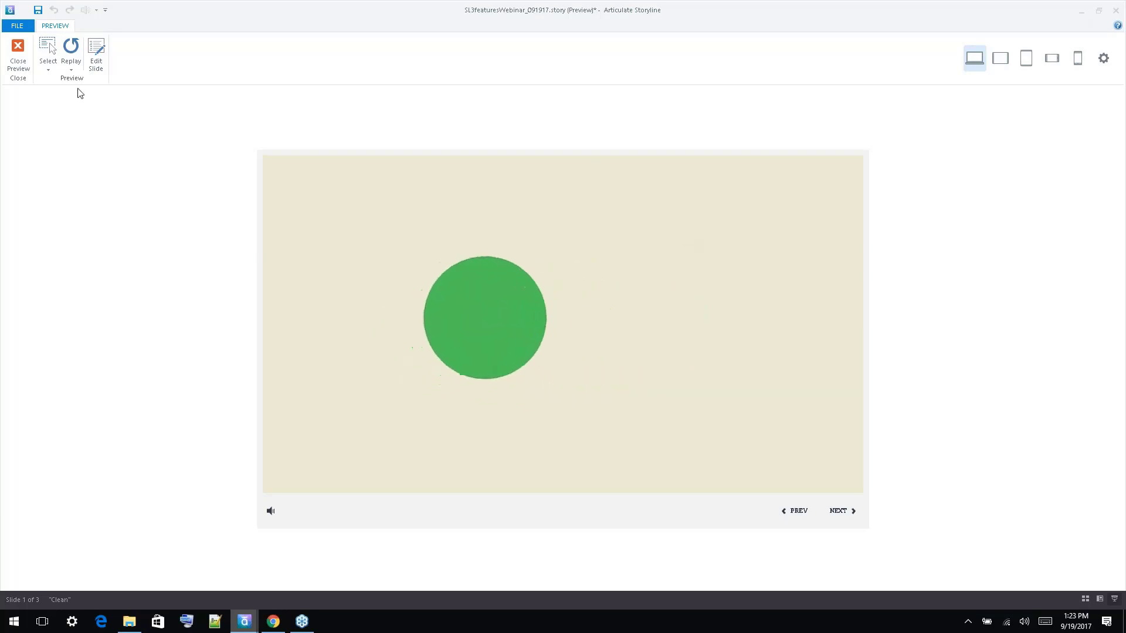
{"action": "left_click", "coordinate": [21, 56]}
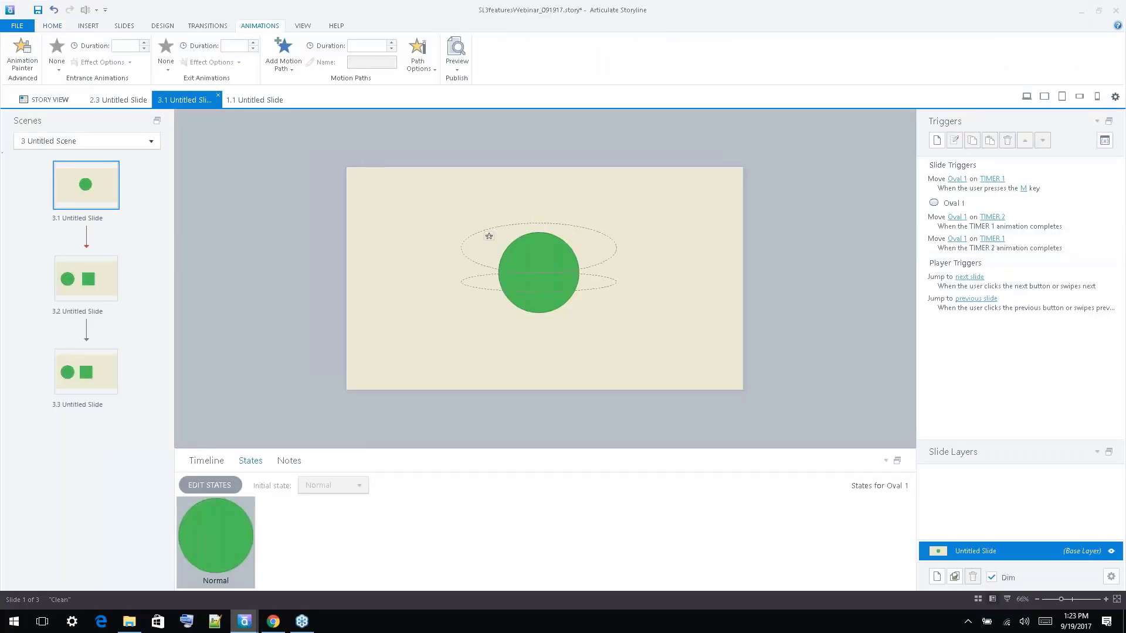
Open the trigger that runs when TIMER 1 completes, check its available animations, and cancel without changes.
{"action": "double_click", "coordinate": [1055, 226]}
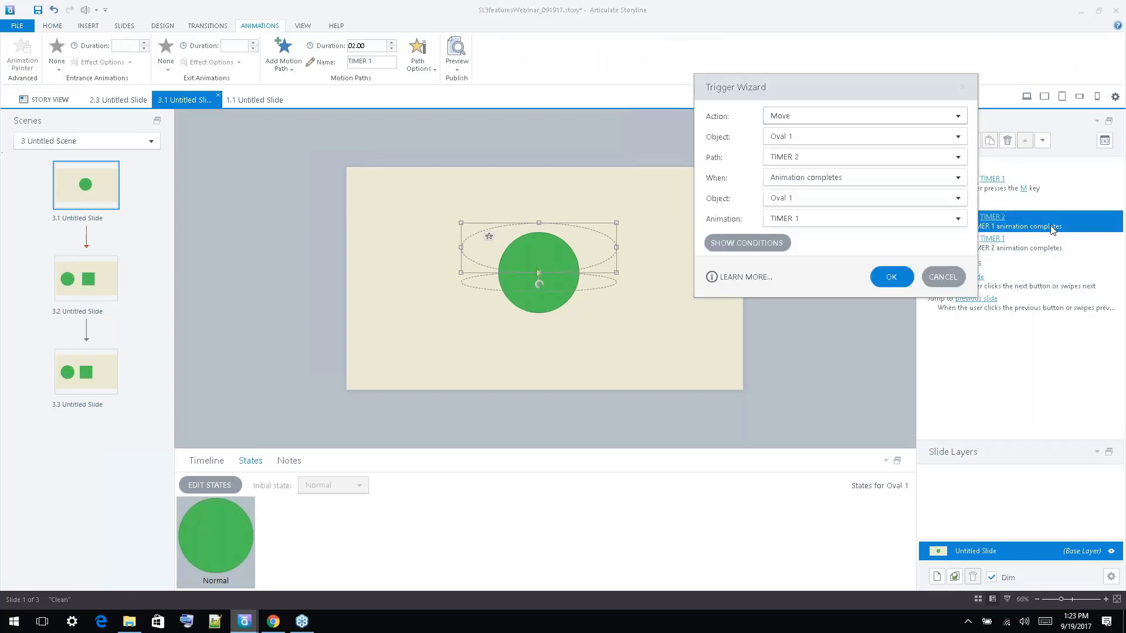
{"action": "left_click", "coordinate": [815, 218]}
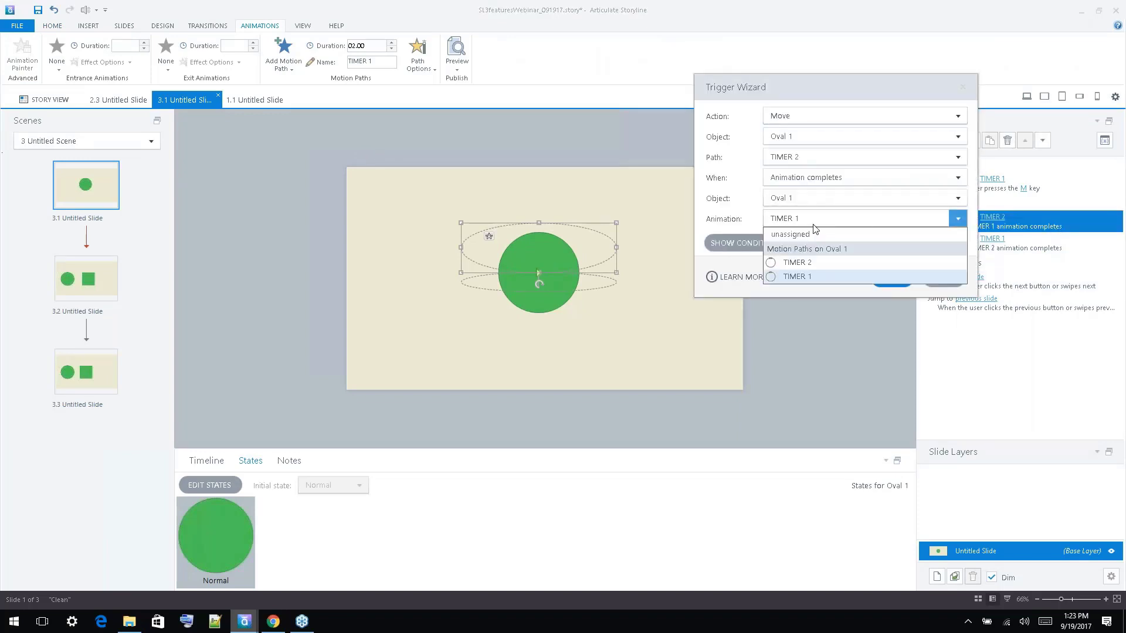
{"action": "left_click", "coordinate": [826, 293]}
{"action": "left_click", "coordinate": [942, 276]}
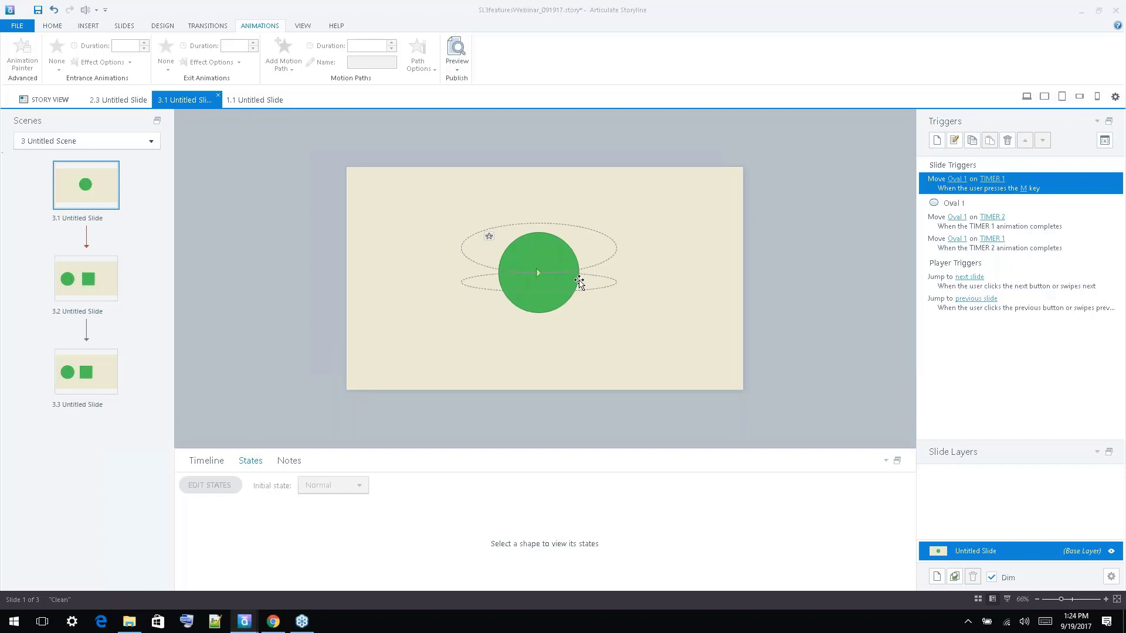
Start a new trigger on slide 3.1, examine the list of events it can respond to, and cancel it.
{"action": "left_click", "coordinate": [936, 140]}
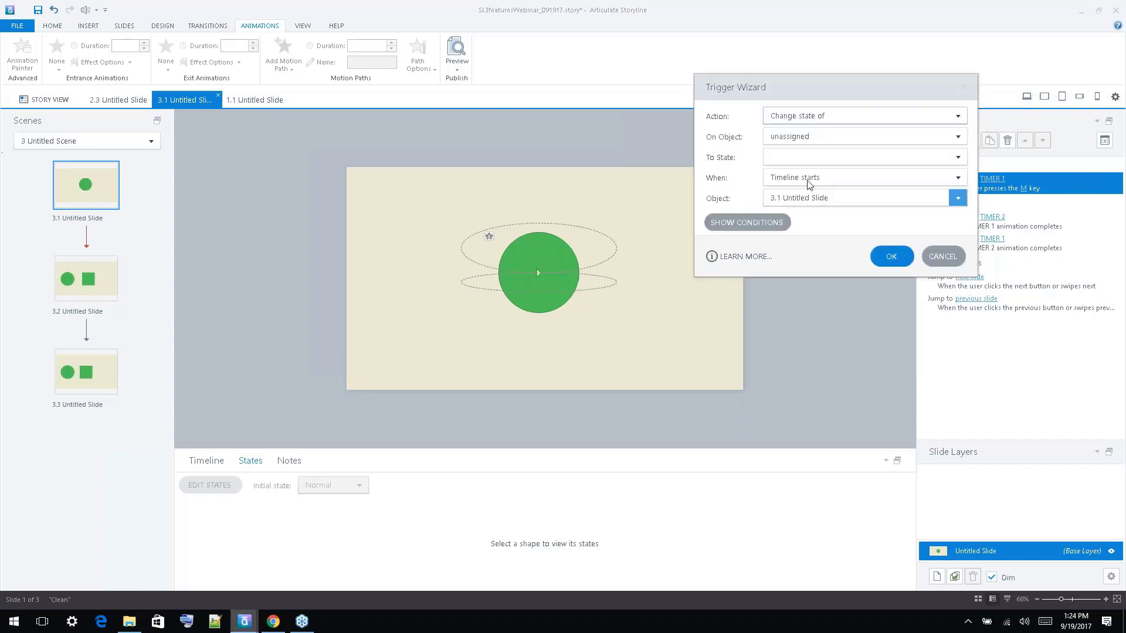
{"action": "left_click", "coordinate": [814, 138]}
{"action": "left_click", "coordinate": [852, 82]}
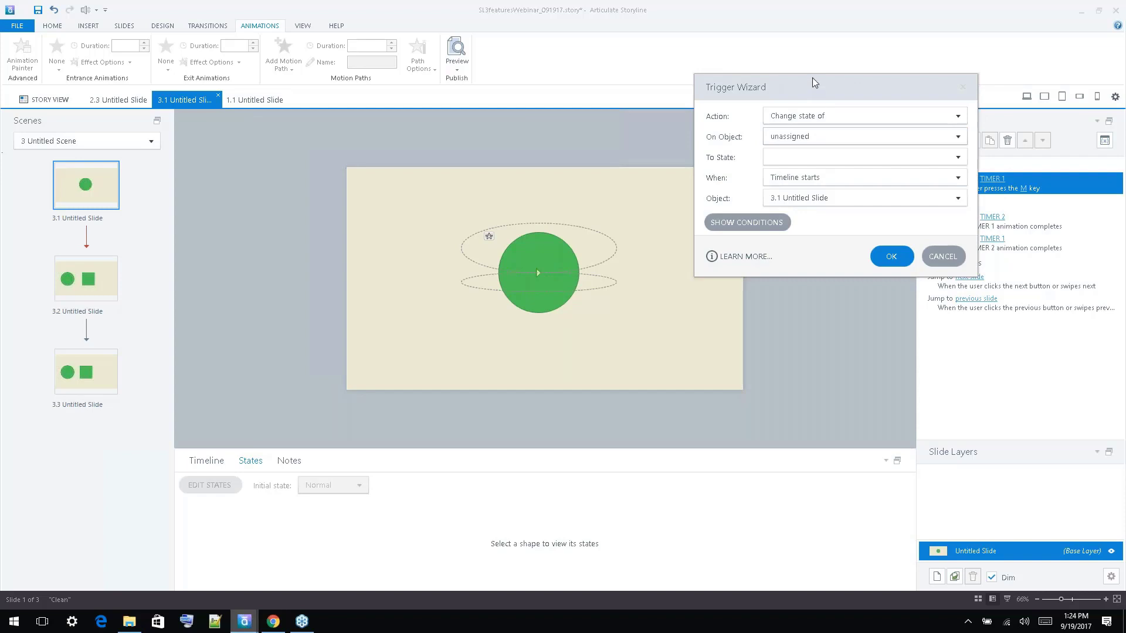
{"action": "left_click_drag", "start_coordinate": [814, 82], "coordinate": [691, 101]}
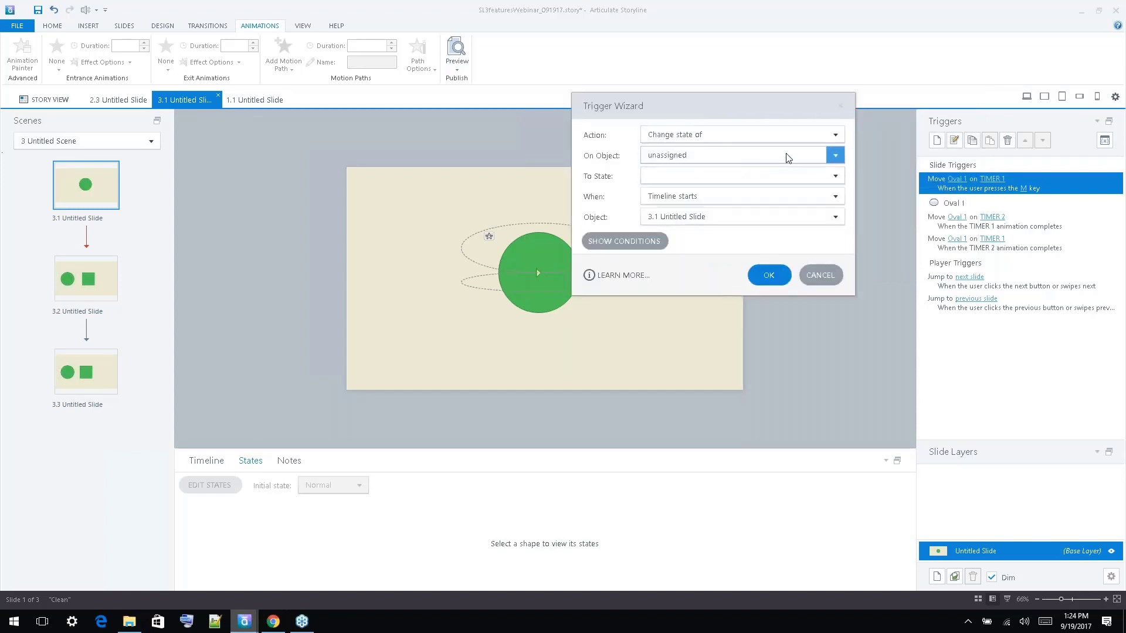
{"action": "left_click", "coordinate": [834, 196]}
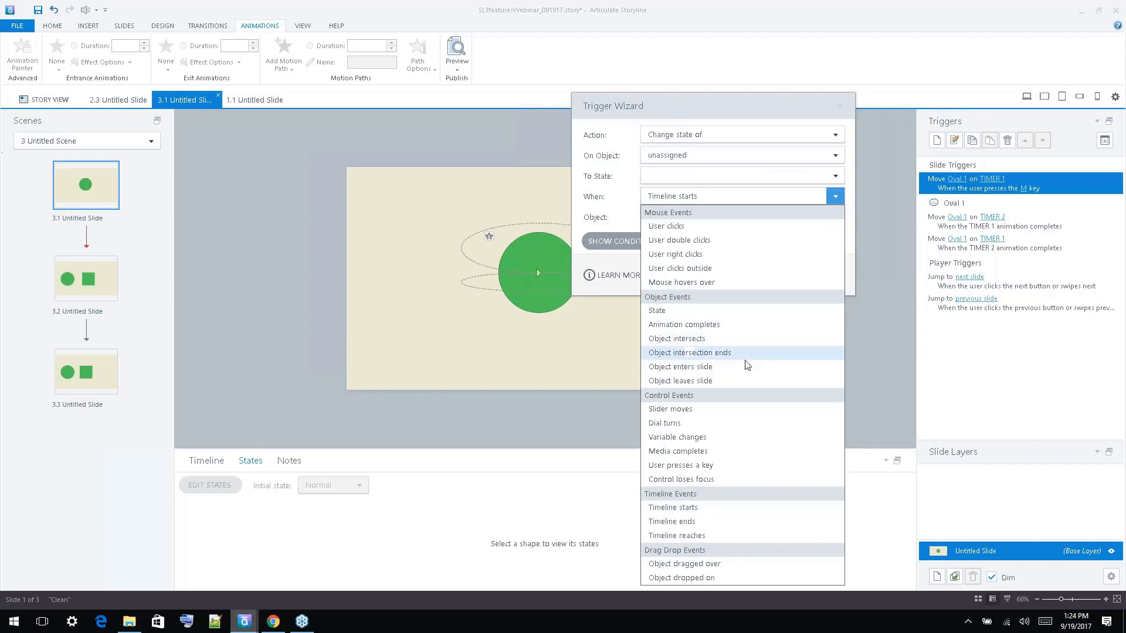
{"action": "left_click", "coordinate": [795, 118]}
{"action": "left_click", "coordinate": [823, 274]}
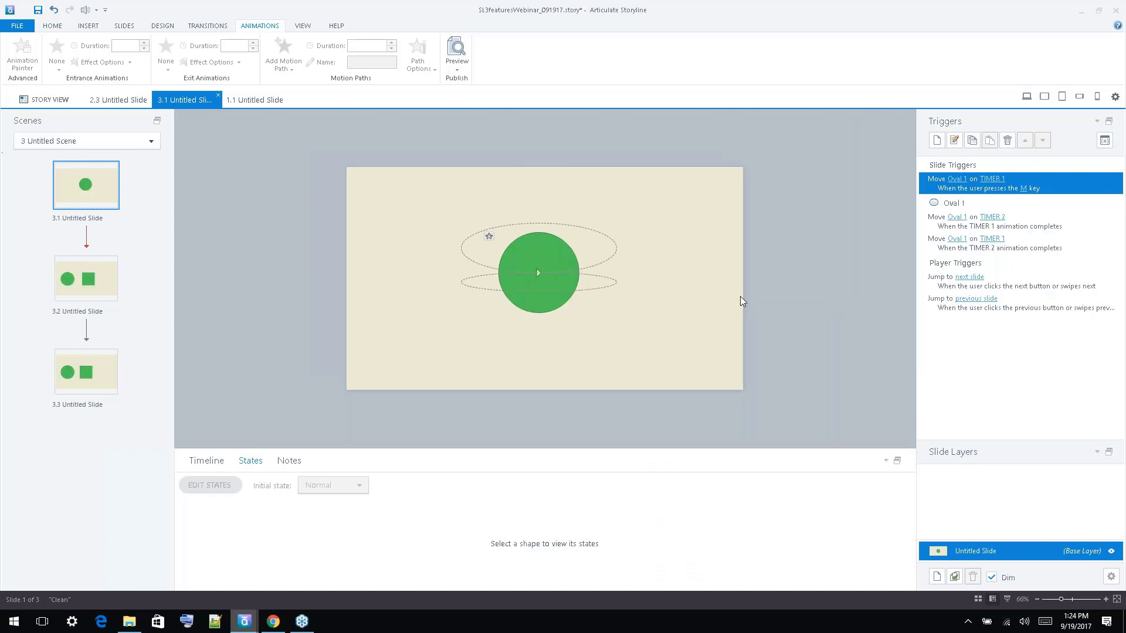
Open slide 3.2 and compare the Normal and INTERSECT states of the green circle.
{"action": "left_click", "coordinate": [80, 292]}
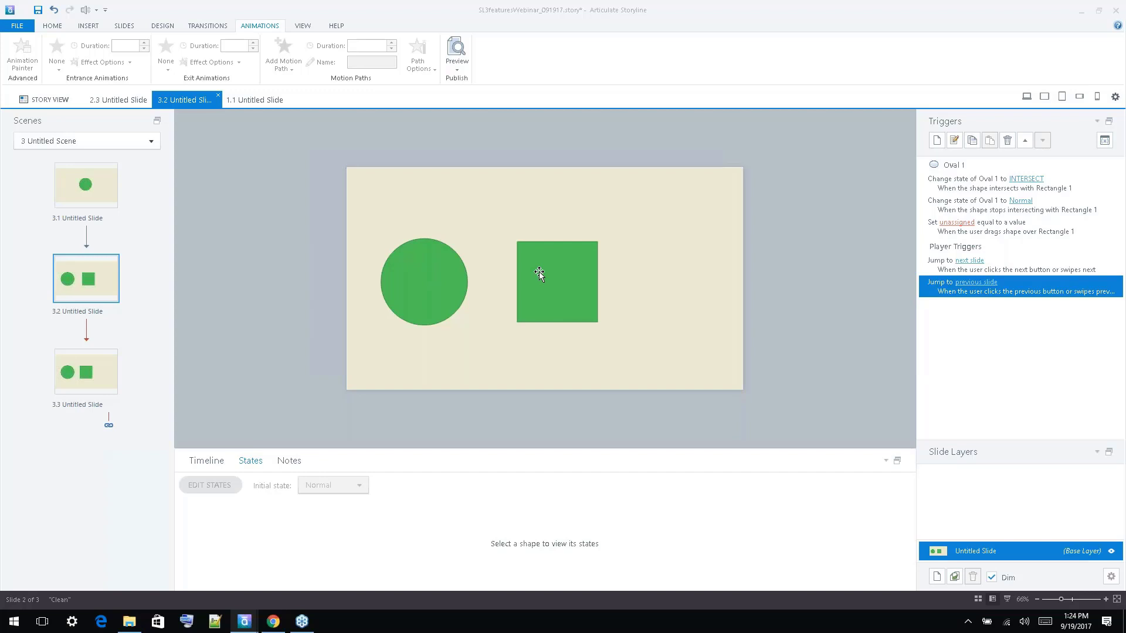
{"action": "left_click", "coordinate": [423, 282]}
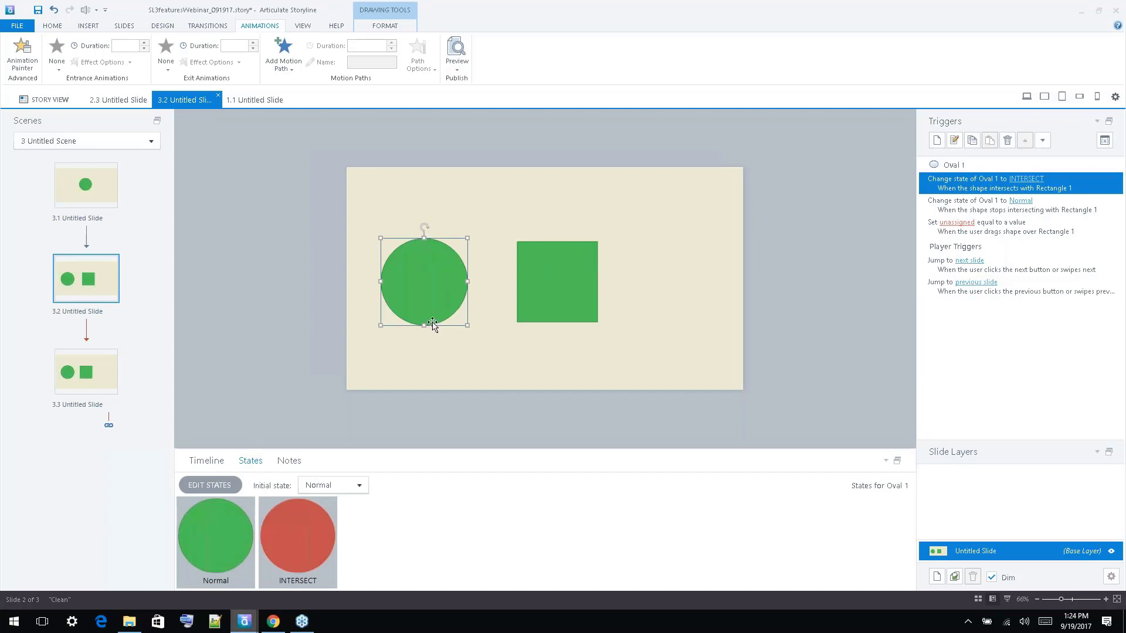
{"action": "left_click", "coordinate": [307, 554]}
{"action": "left_click", "coordinate": [244, 555]}
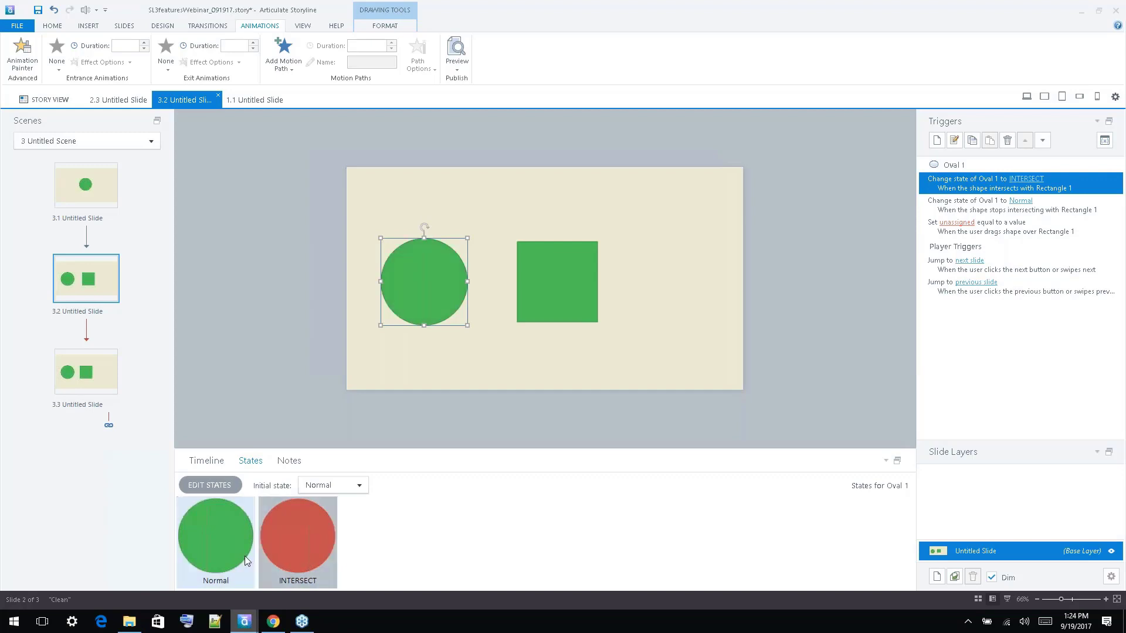
{"action": "left_click", "coordinate": [272, 545]}
{"action": "left_click", "coordinate": [235, 548]}
{"action": "left_click", "coordinate": [305, 554]}
{"action": "left_click", "coordinate": [589, 353]}
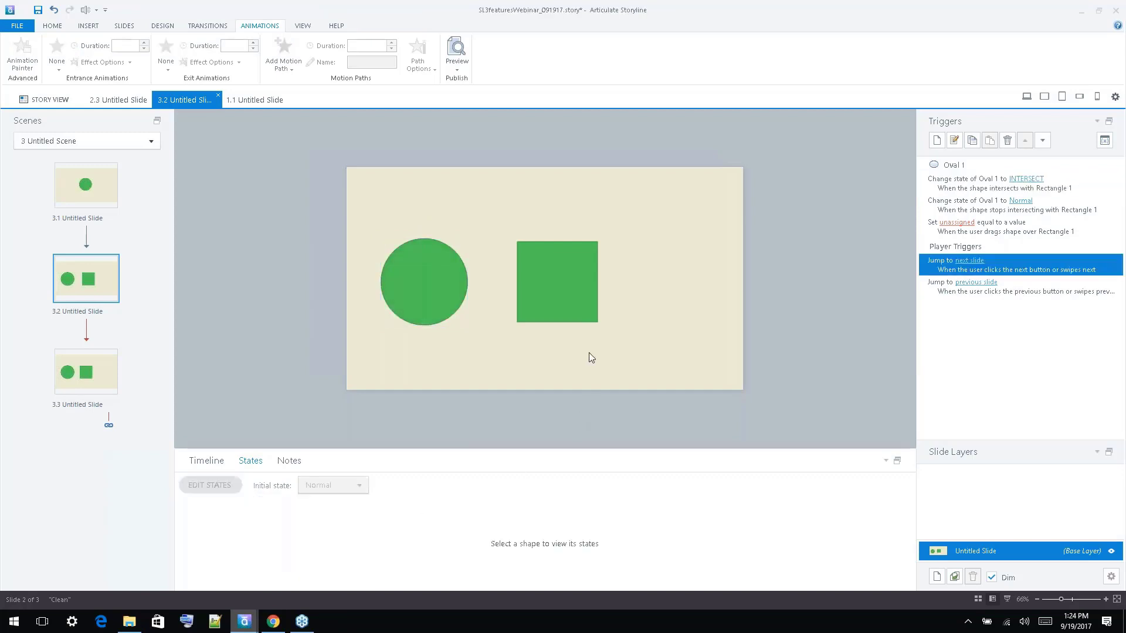
Check the states of the green square against those of the circle on slide 3.2.
{"action": "left_click", "coordinate": [531, 319]}
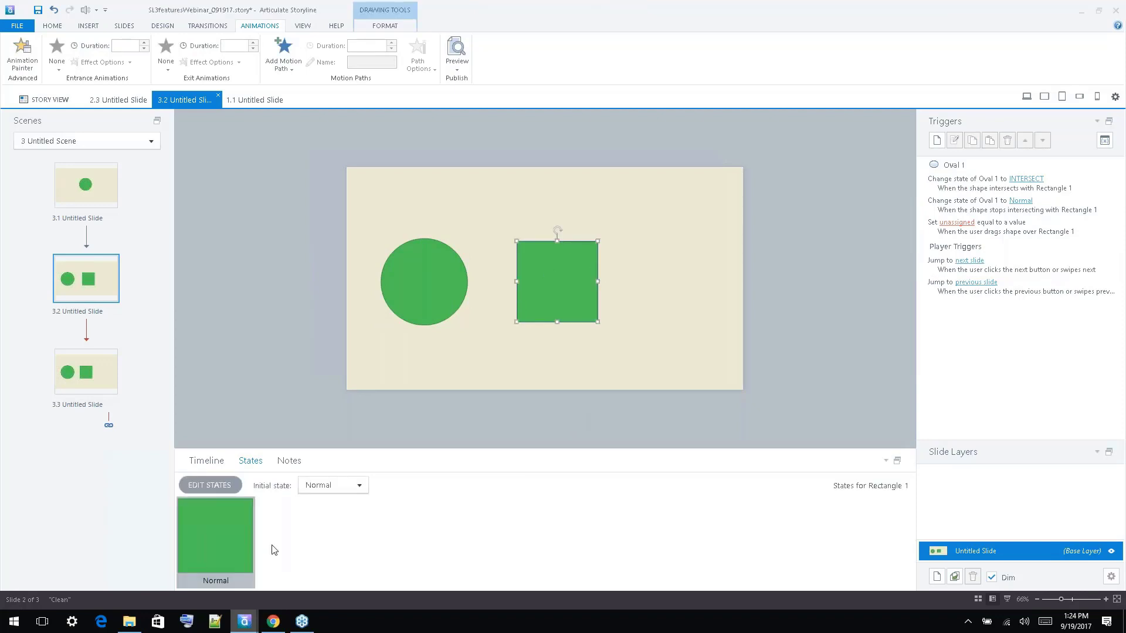
{"action": "left_click", "coordinate": [638, 308]}
{"action": "left_click", "coordinate": [421, 290]}
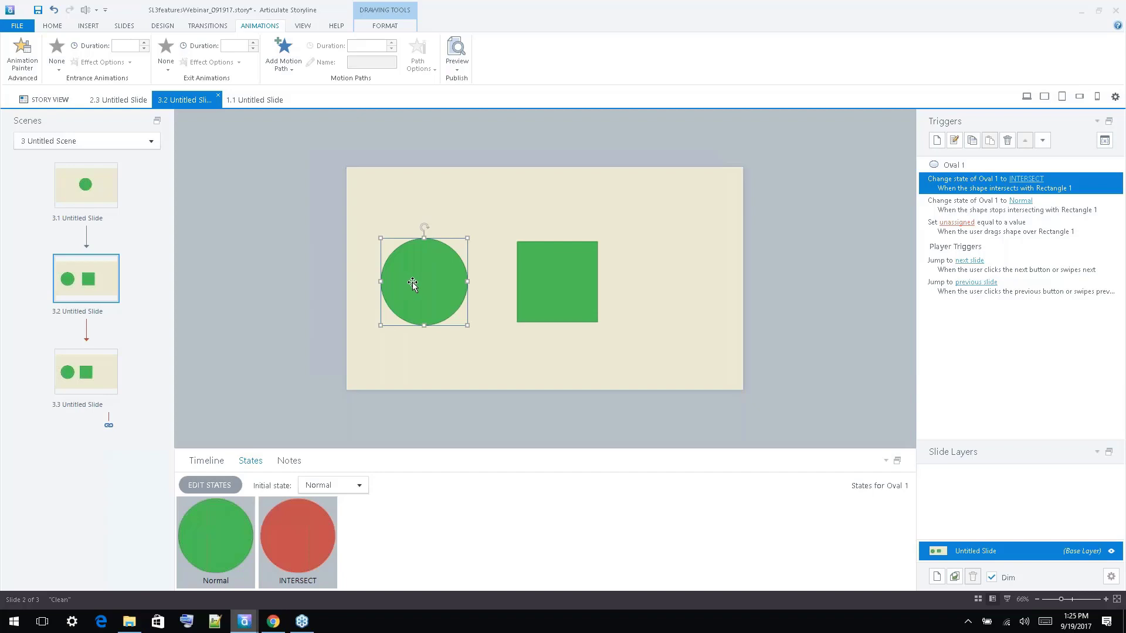
{"action": "left_click", "coordinate": [560, 272]}
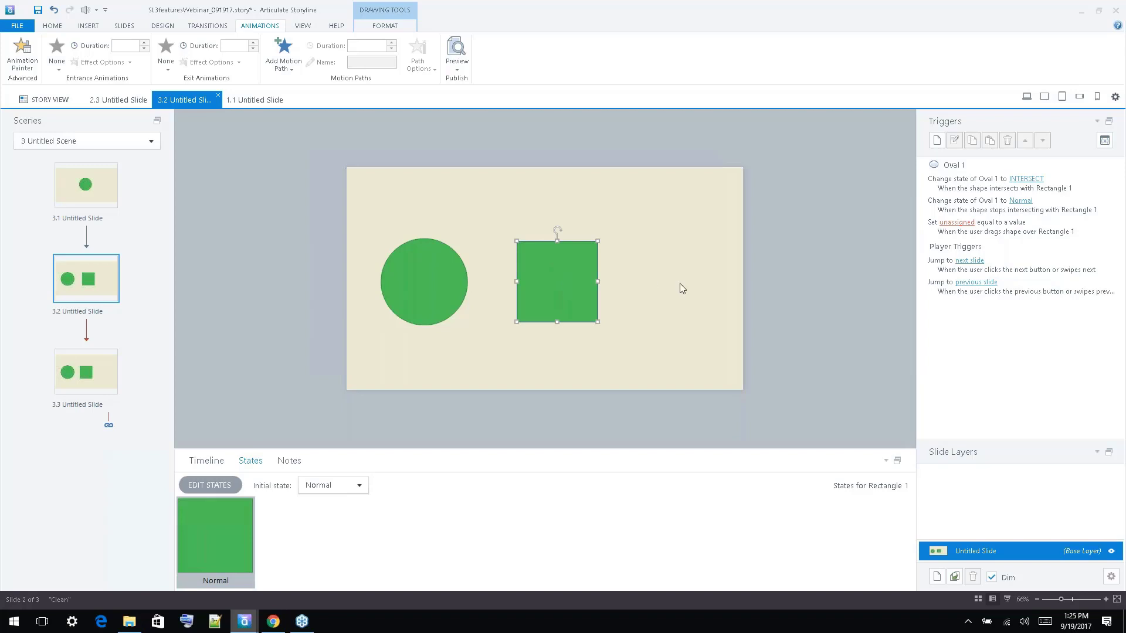
Inspect the trigger that changes Oval 1 to INTERSECT when it intersects Rectangle 1, and close it unchanged.
{"action": "left_click", "coordinate": [968, 190]}
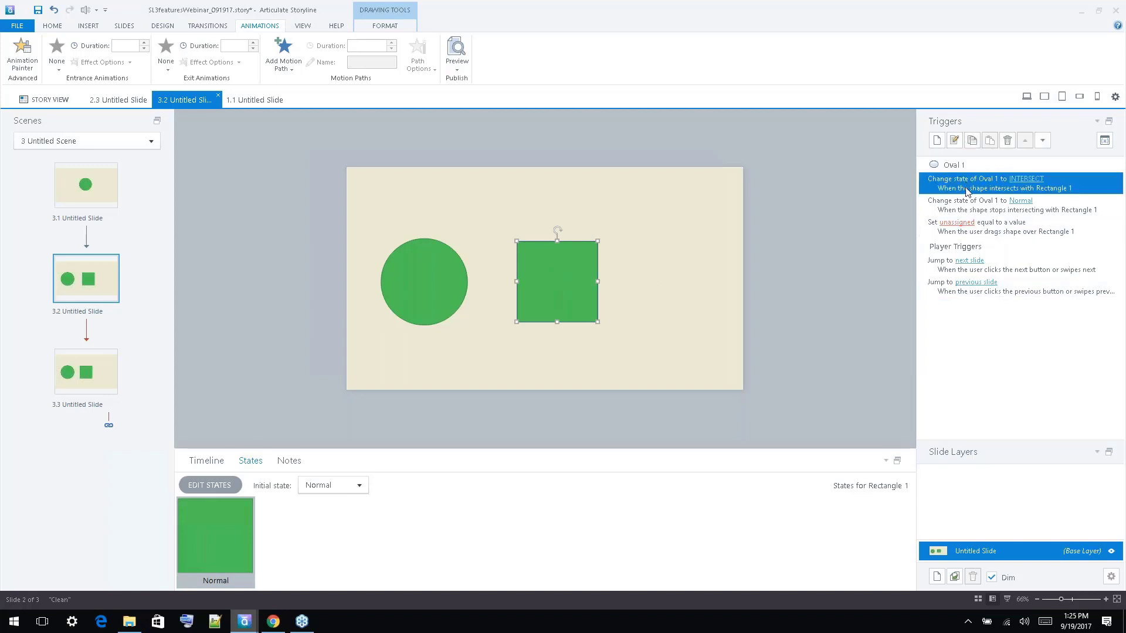
{"action": "double_click", "coordinate": [967, 190]}
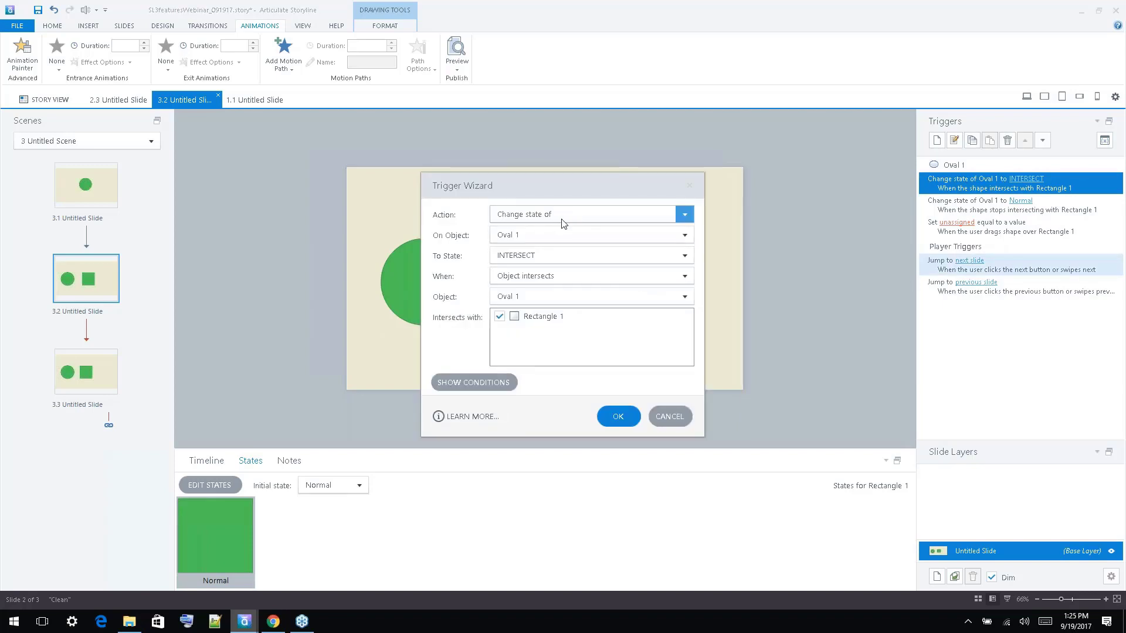
{"action": "left_click_drag", "start_coordinate": [566, 181], "coordinate": [773, 74]}
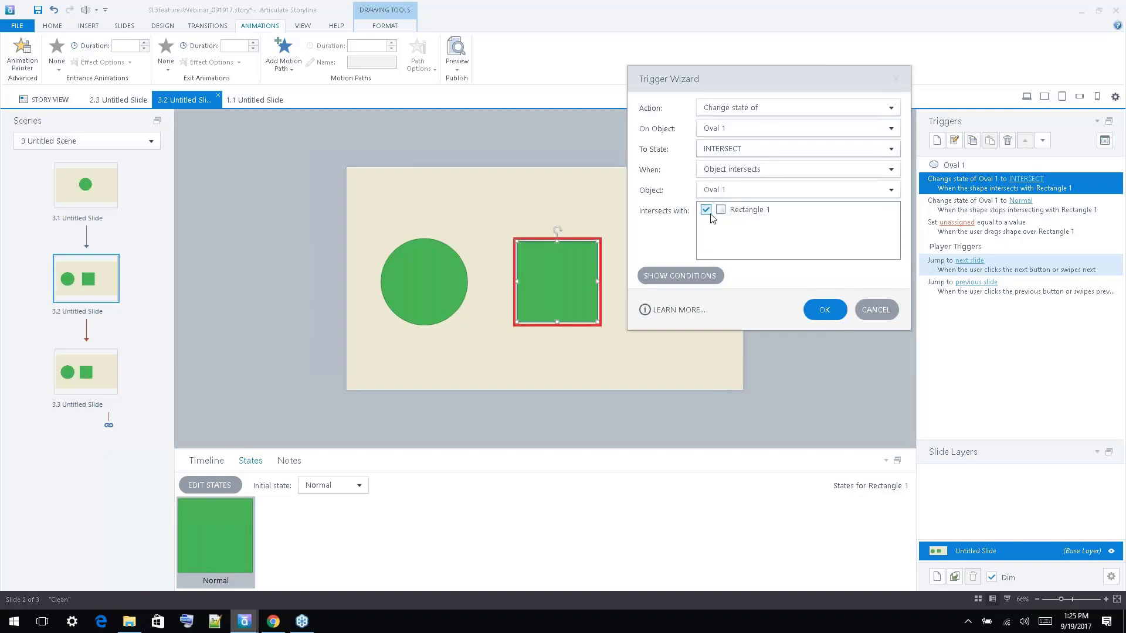
{"action": "left_click", "coordinate": [824, 312]}
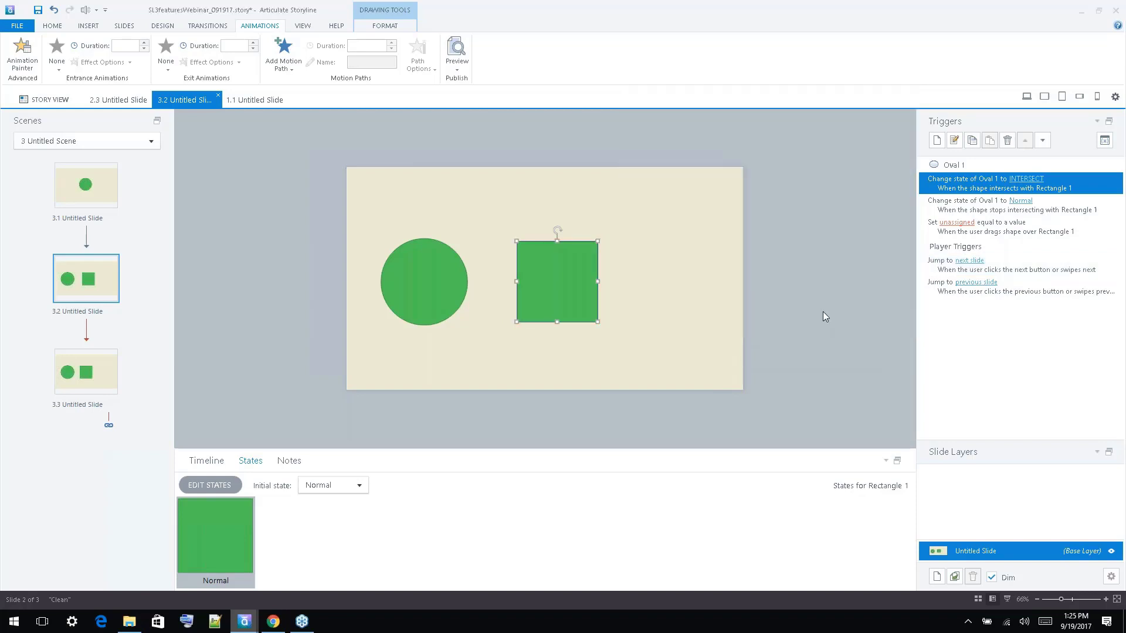
Inspect the trigger that returns Oval 1 to Normal when its intersection with Rectangle 1 ends, and close it unchanged.
{"action": "double_click", "coordinate": [973, 205]}
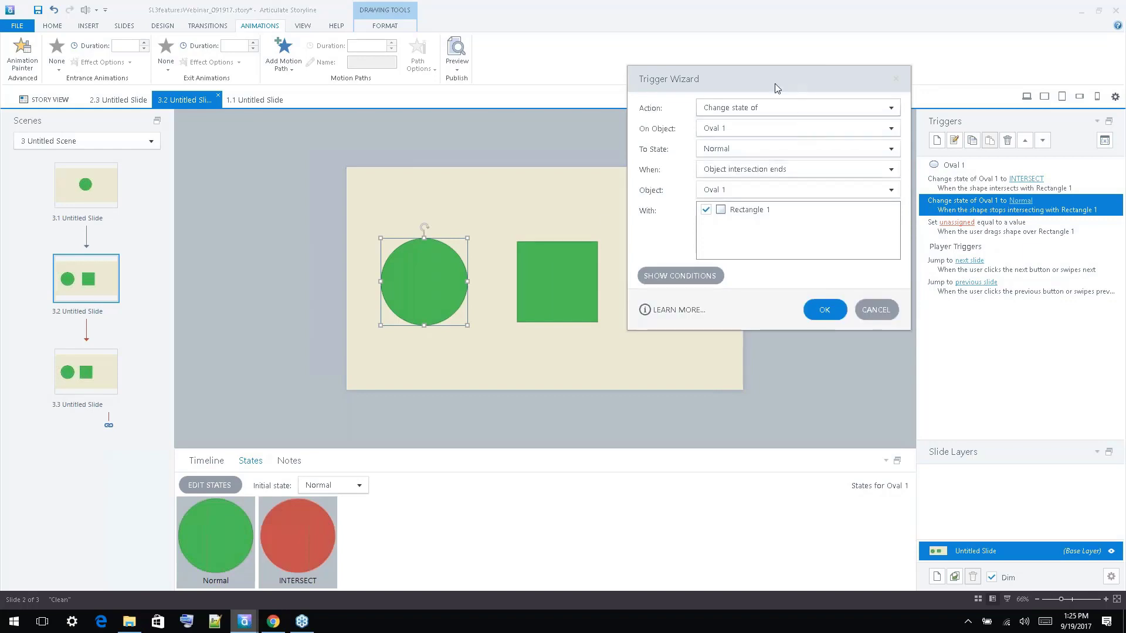
{"action": "left_click_drag", "start_coordinate": [775, 83], "coordinate": [618, 123]}
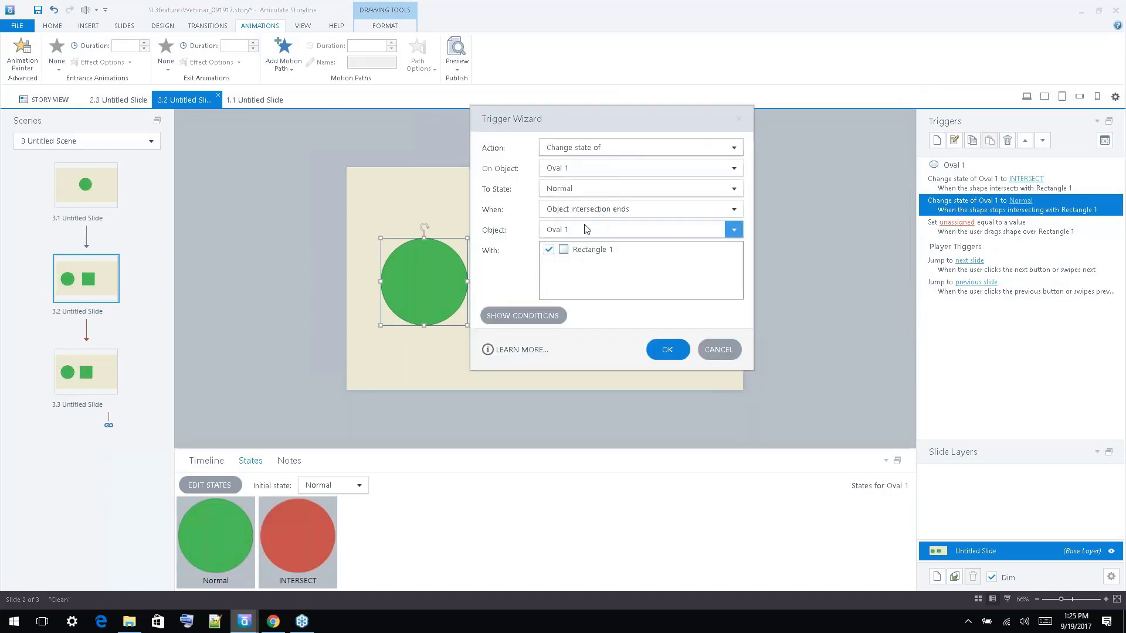
{"action": "left_click", "coordinate": [667, 350]}
{"action": "left_click", "coordinate": [782, 200]}
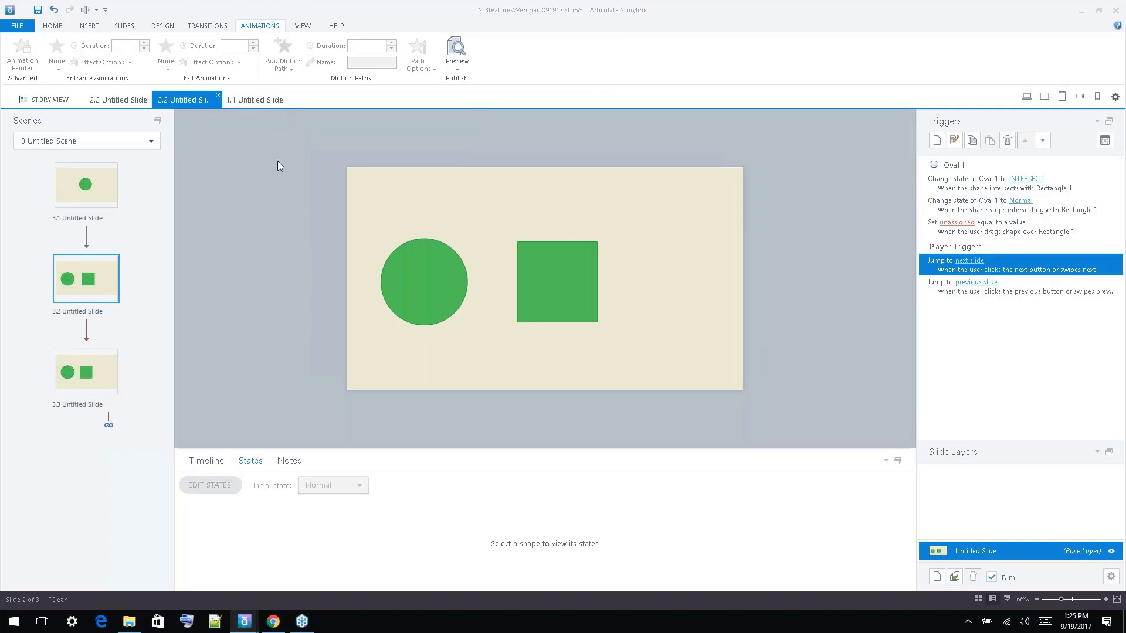
Preview the current scene, advance to slide 3.2, and move the circle across the square to test the intersection.
{"action": "left_click", "coordinate": [424, 284]}
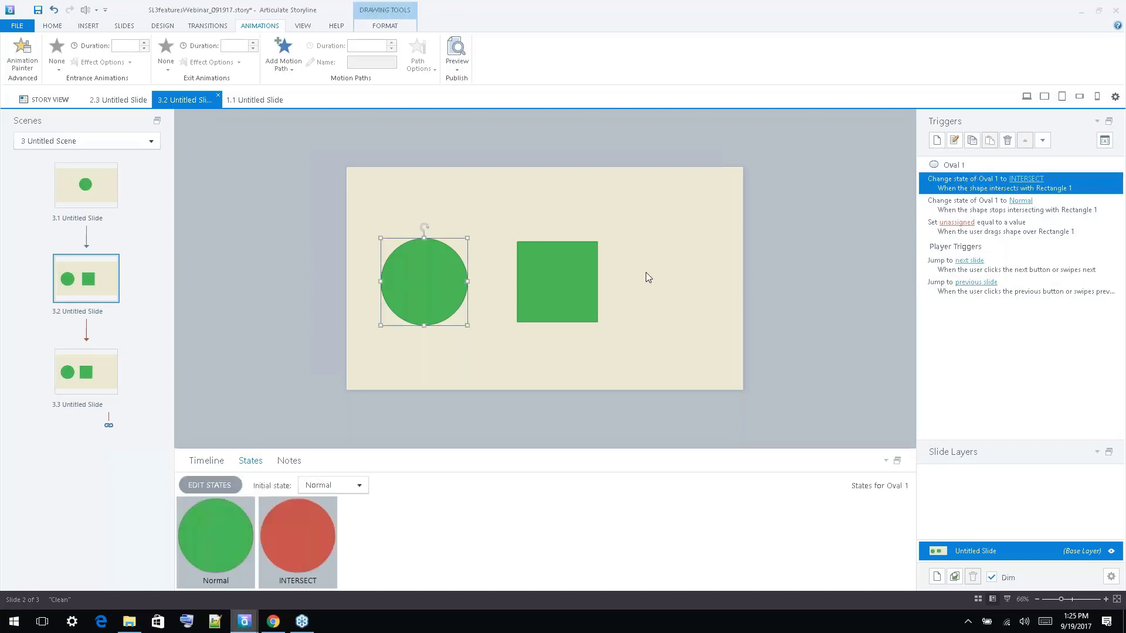
{"action": "left_click", "coordinate": [86, 372]}
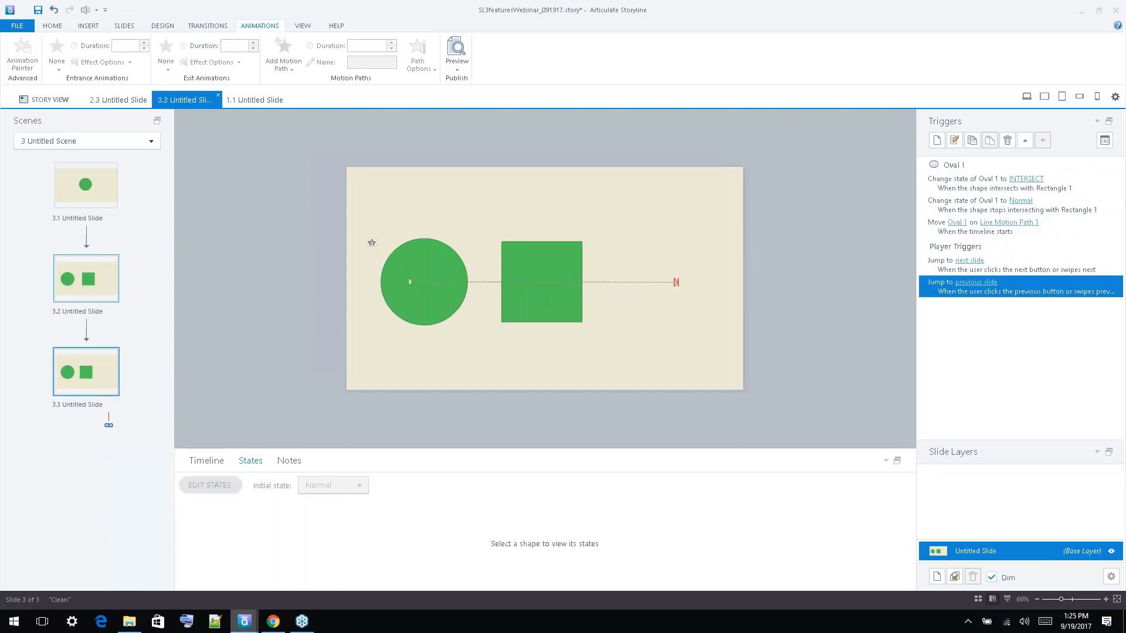
{"action": "left_click", "coordinate": [91, 279]}
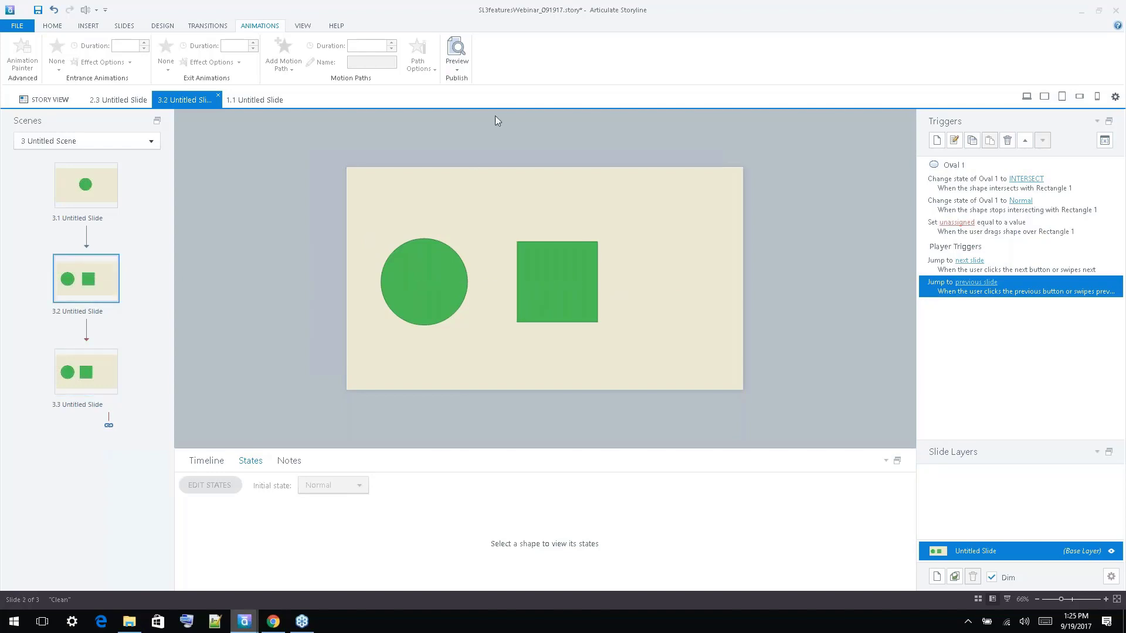
{"action": "left_click", "coordinate": [456, 66]}
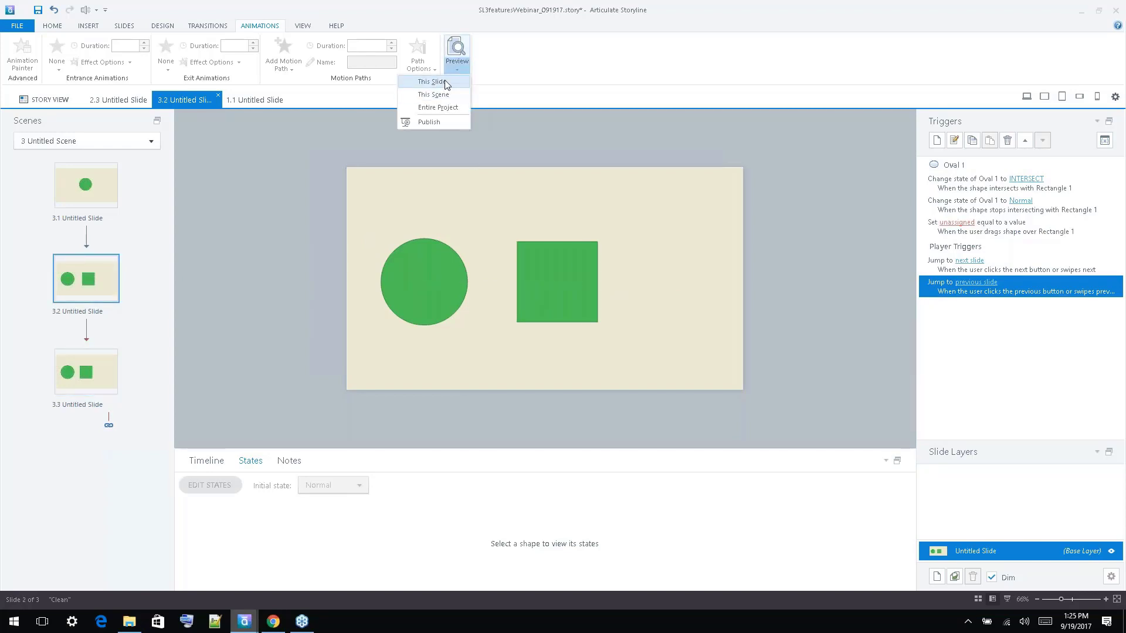
{"action": "left_click", "coordinate": [447, 95]}
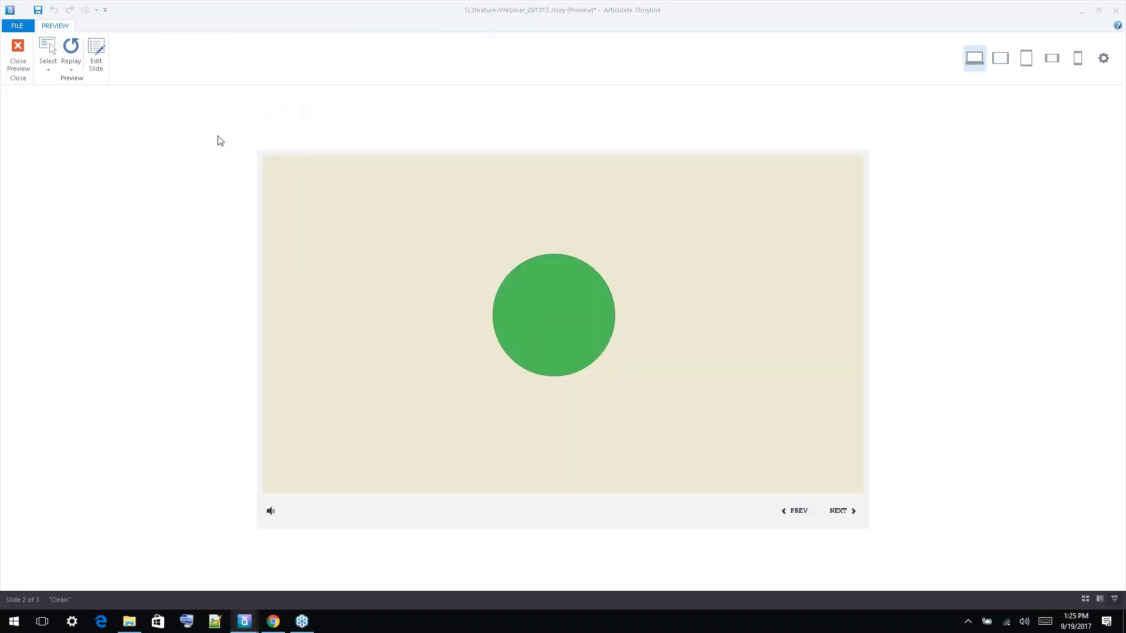
{"action": "left_click", "coordinate": [843, 511]}
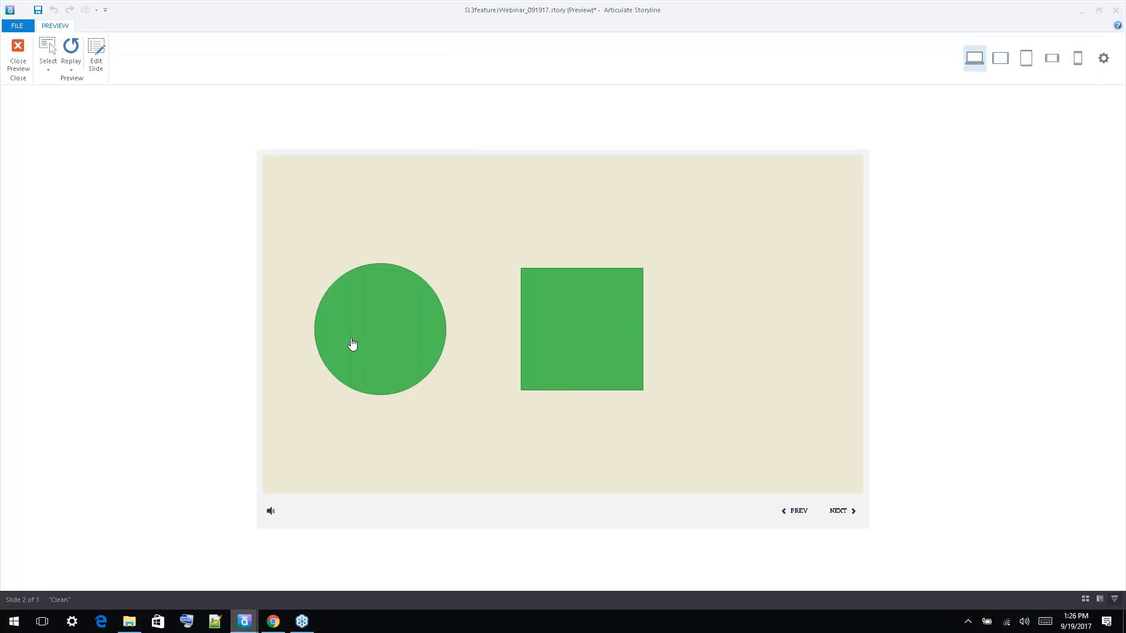
{"action": "left_click_drag", "start_coordinate": [352, 344], "coordinate": [716, 338]}
Play the circle's automatic motion on slide 3.3, replay it by going back and advancing again, and close the preview.
{"action": "left_click", "coordinate": [838, 510]}
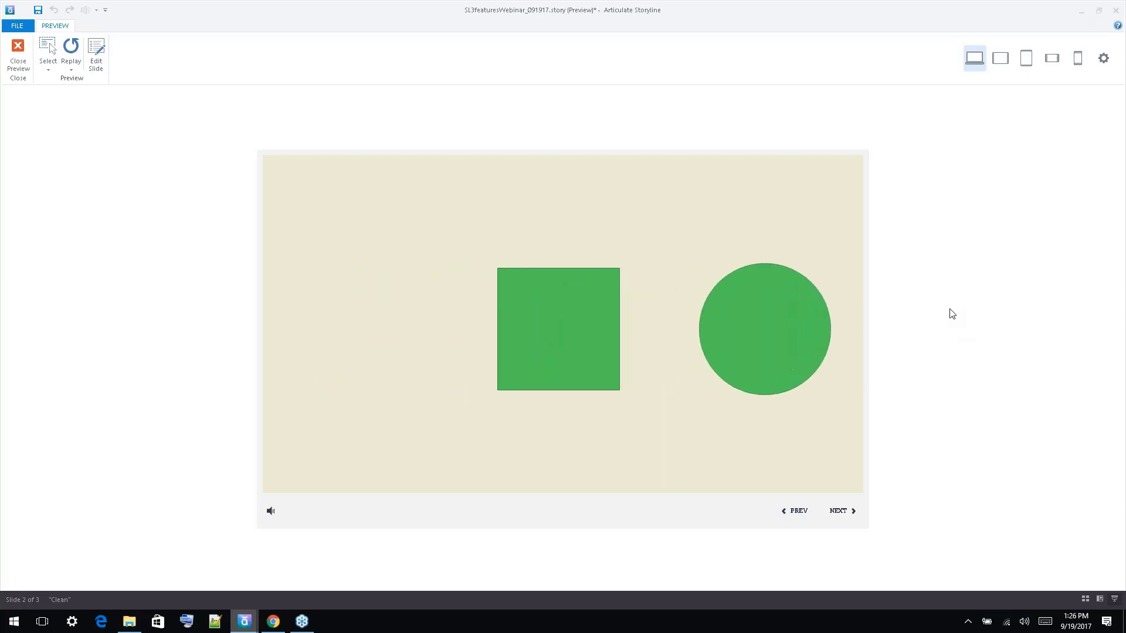
{"action": "left_click", "coordinate": [792, 511]}
{"action": "left_click", "coordinate": [842, 511]}
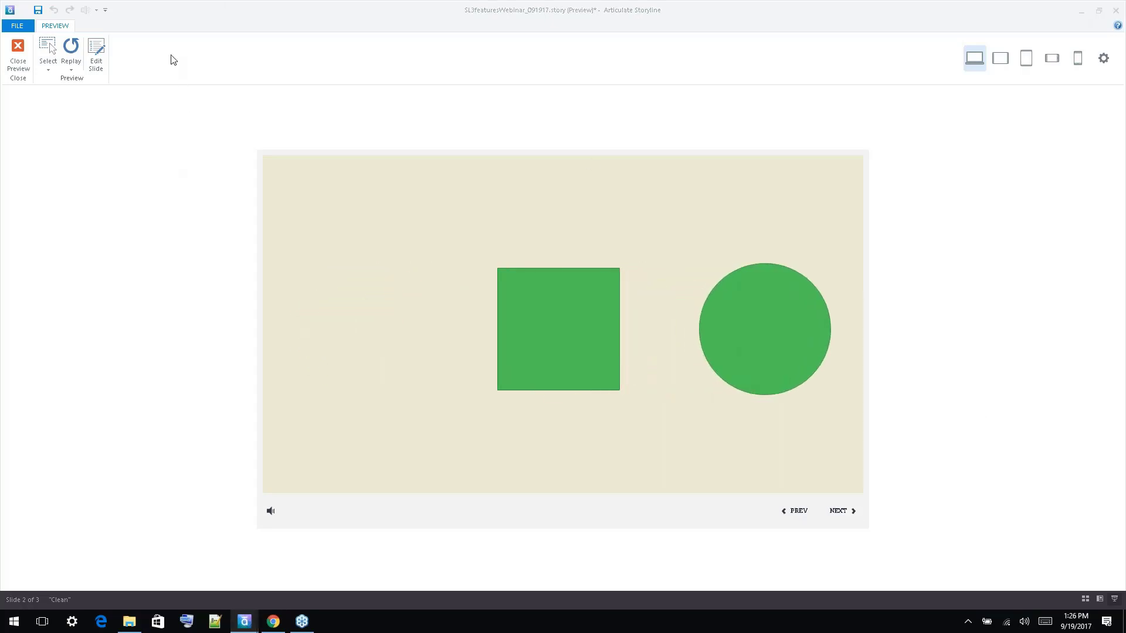
{"action": "left_click", "coordinate": [18, 62]}
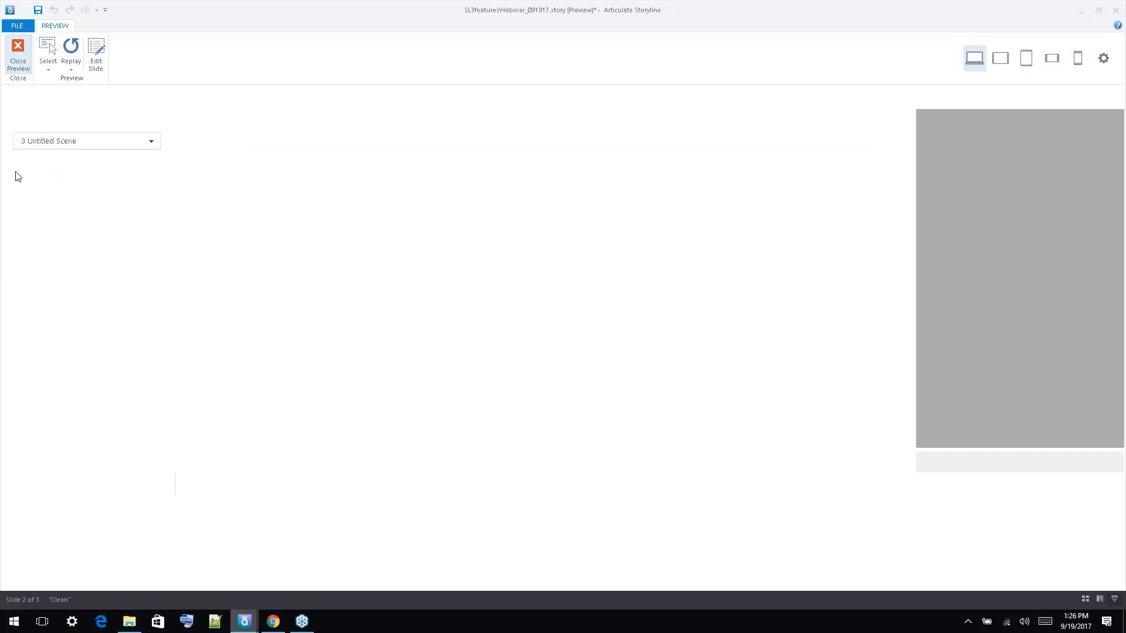
Open the circle's INTERSECT state on slide 3.2 for a look, and finish editing states without changes.
{"action": "mouse_move", "coordinate": [245, 626]}
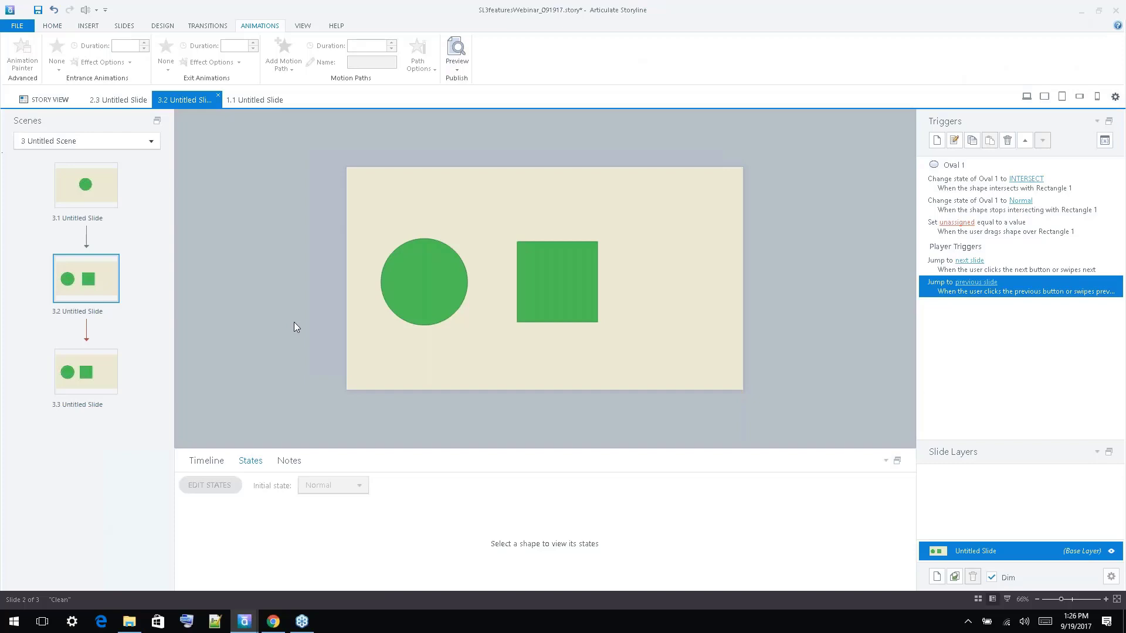
{"action": "left_click", "coordinate": [556, 282]}
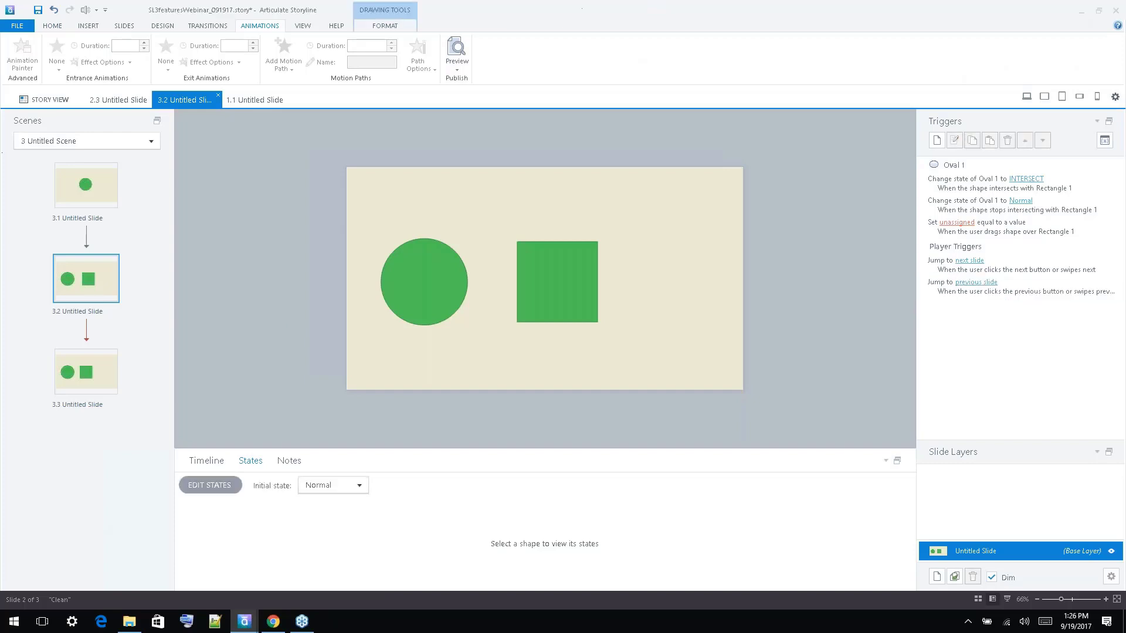
{"action": "left_click", "coordinate": [424, 282]}
{"action": "left_click", "coordinate": [298, 556]}
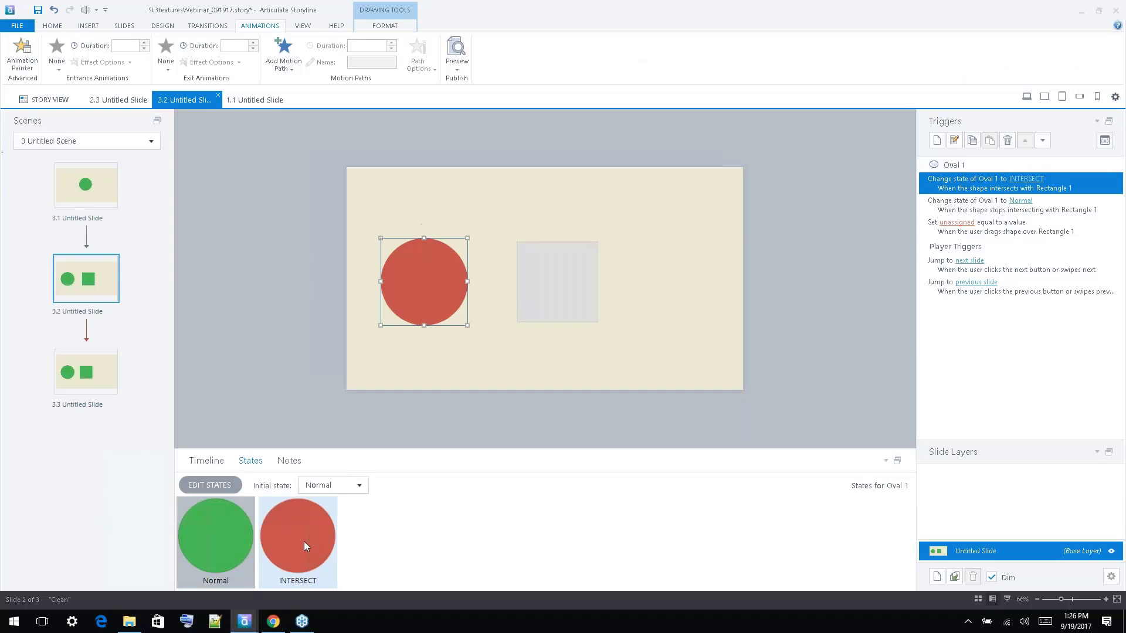
{"action": "left_click", "coordinate": [779, 370]}
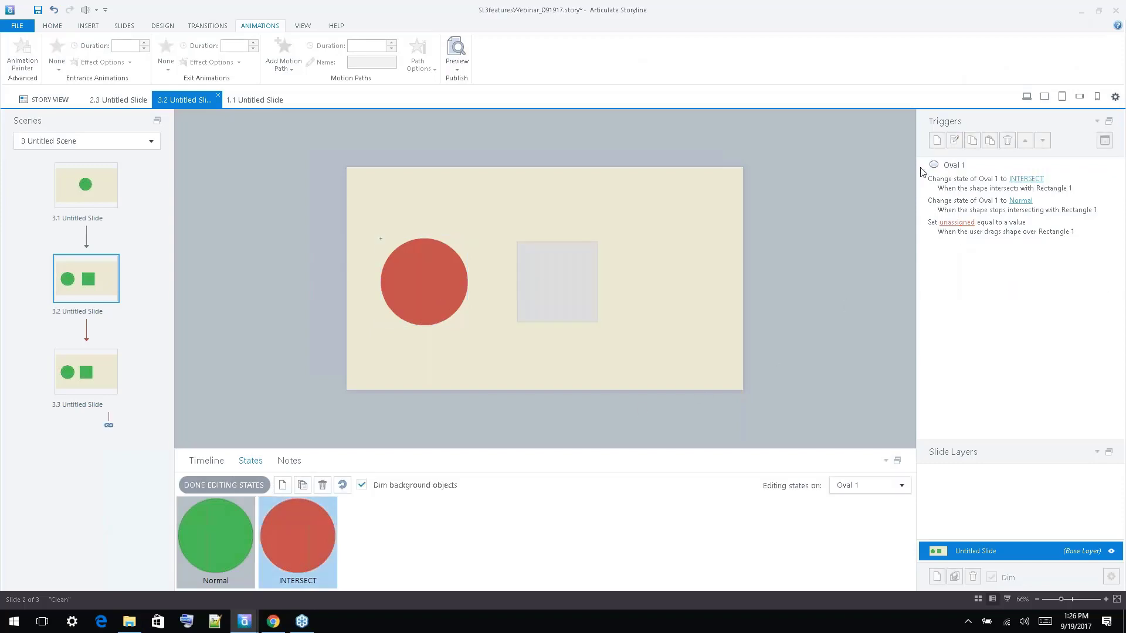
{"action": "left_click", "coordinate": [251, 485]}
{"action": "left_click", "coordinate": [780, 248]}
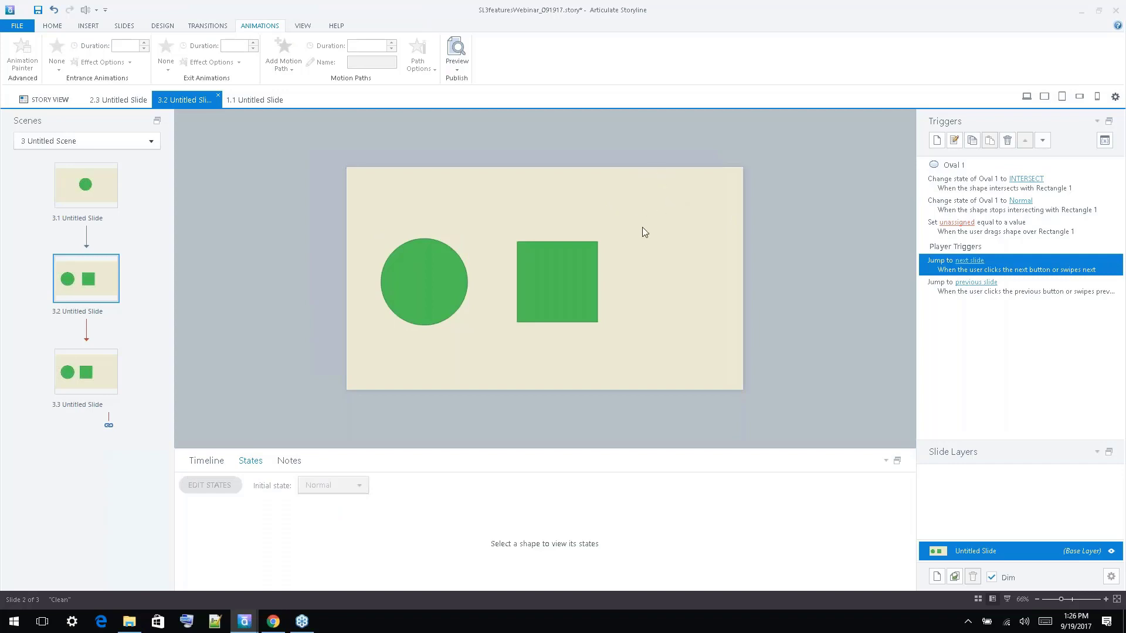
Switch to the open eibhlinsQuest.story project.
{"action": "left_click", "coordinate": [449, 269]}
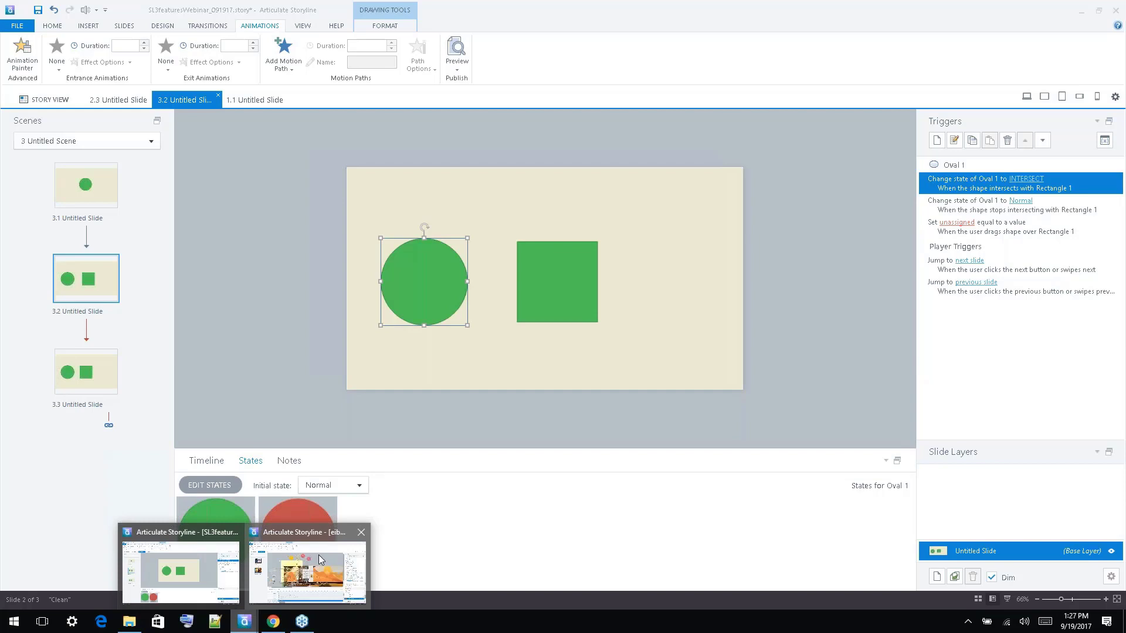
{"action": "left_click", "coordinate": [318, 555]}
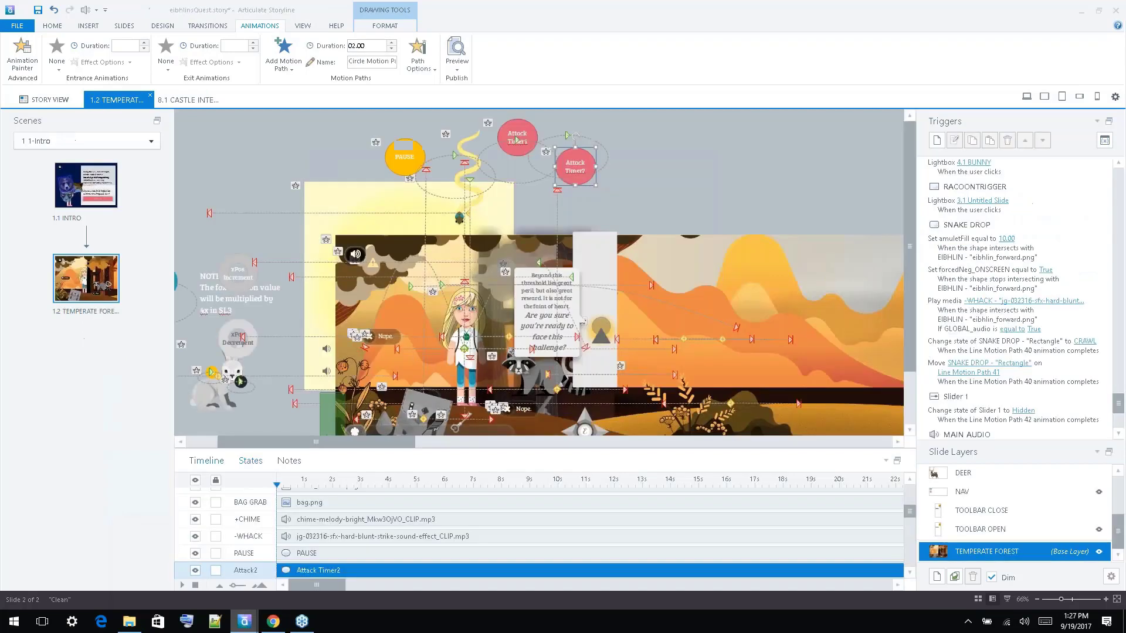
Open slide 8.1 CASTLE INTERIOR in the game project and preview it.
{"action": "left_click", "coordinate": [177, 103]}
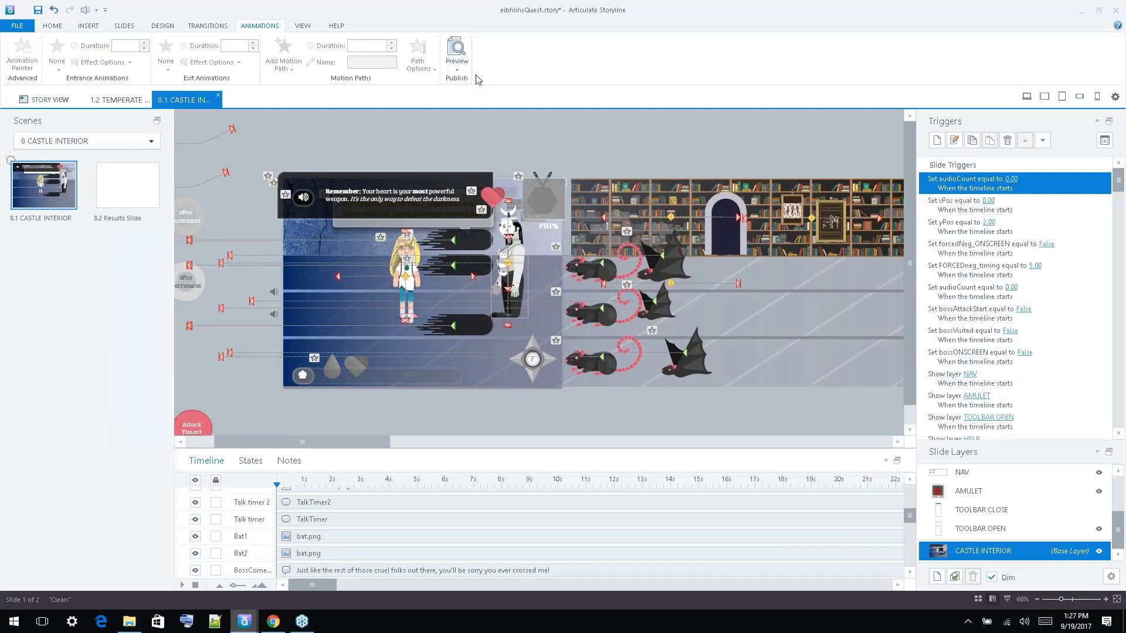
{"action": "left_click", "coordinate": [459, 68]}
{"action": "left_click", "coordinate": [434, 94]}
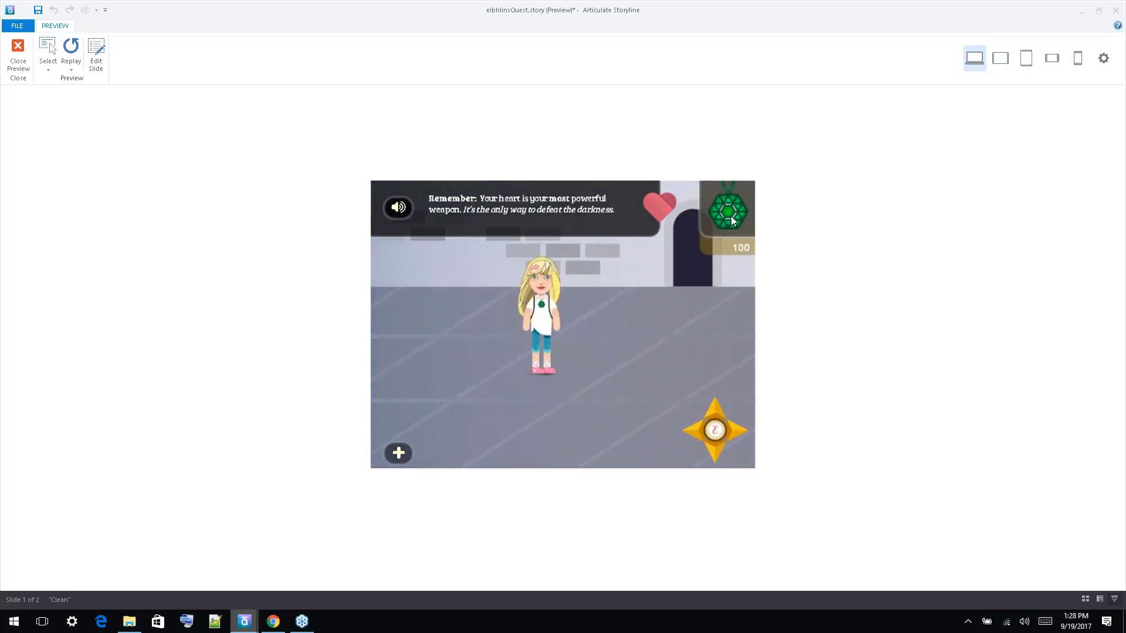
Walk the character rightward past the rats and bats in the preview, check the amulet score, and close the preview.
{"action": "left_click", "coordinate": [738, 434]}
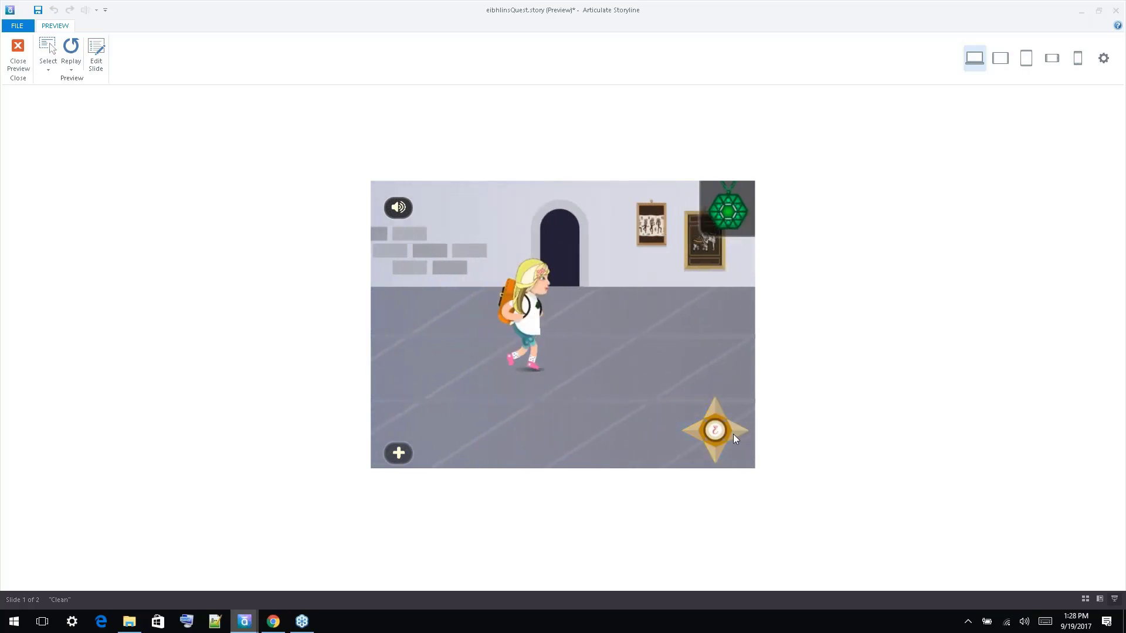
{"action": "left_click", "coordinate": [736, 434]}
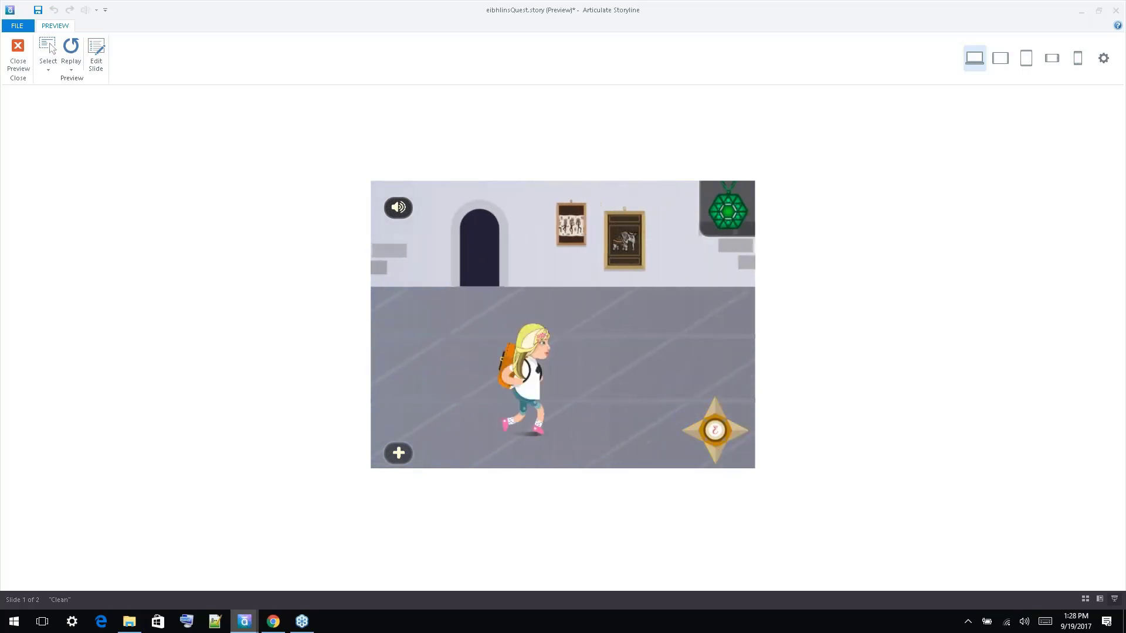
{"action": "left_click", "coordinate": [737, 432]}
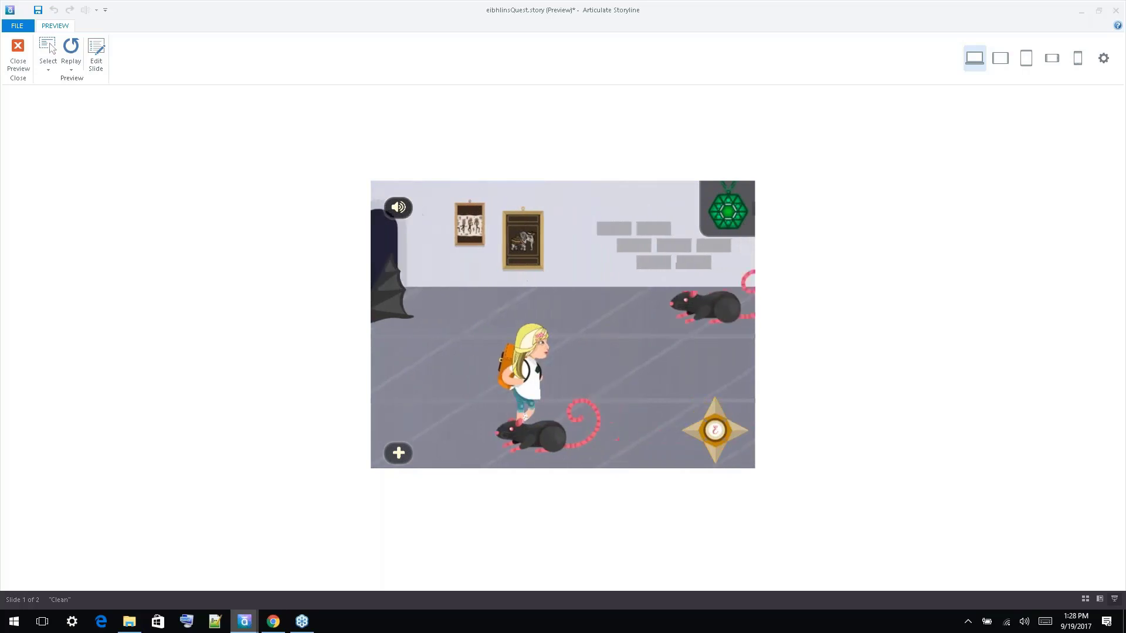
{"action": "mouse_move", "coordinate": [733, 218]}
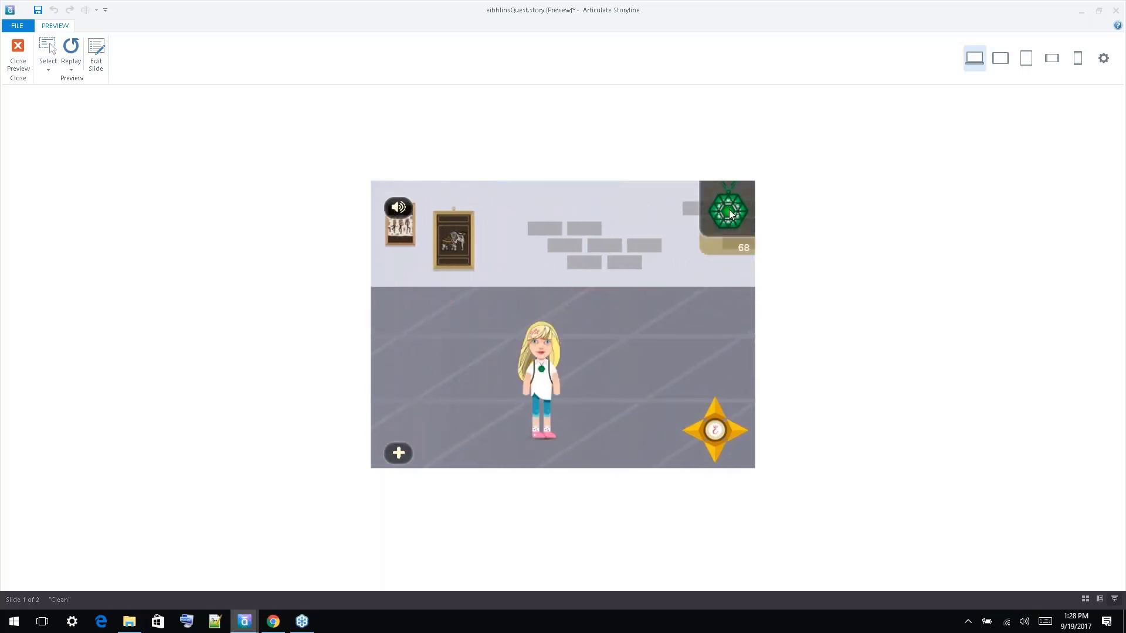
{"action": "left_click", "coordinate": [736, 430]}
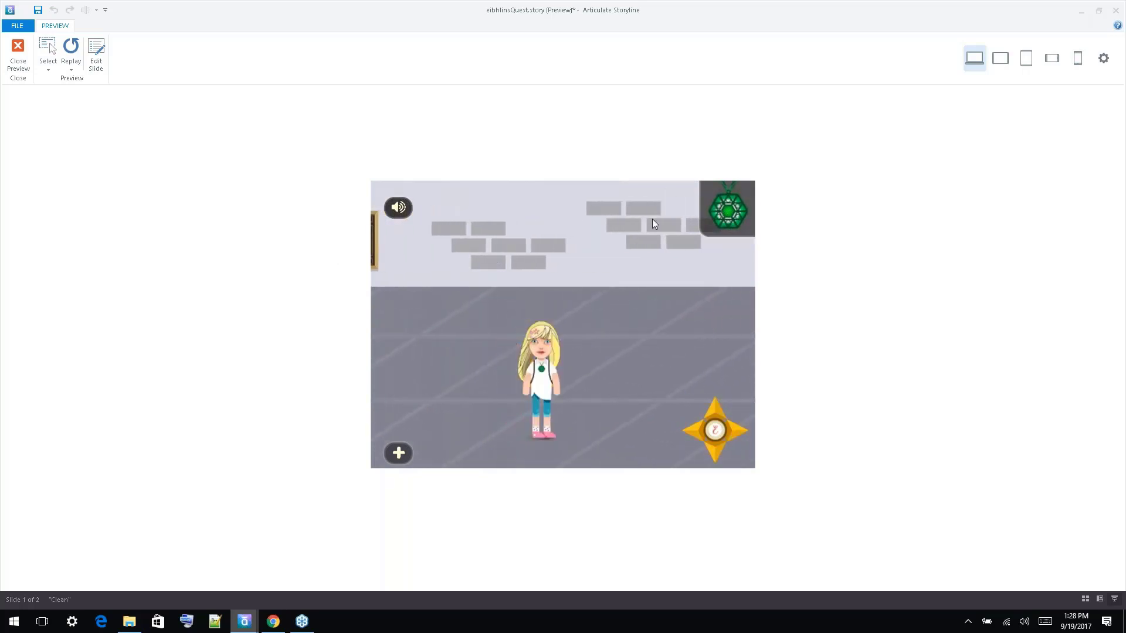
{"action": "left_click", "coordinate": [19, 56]}
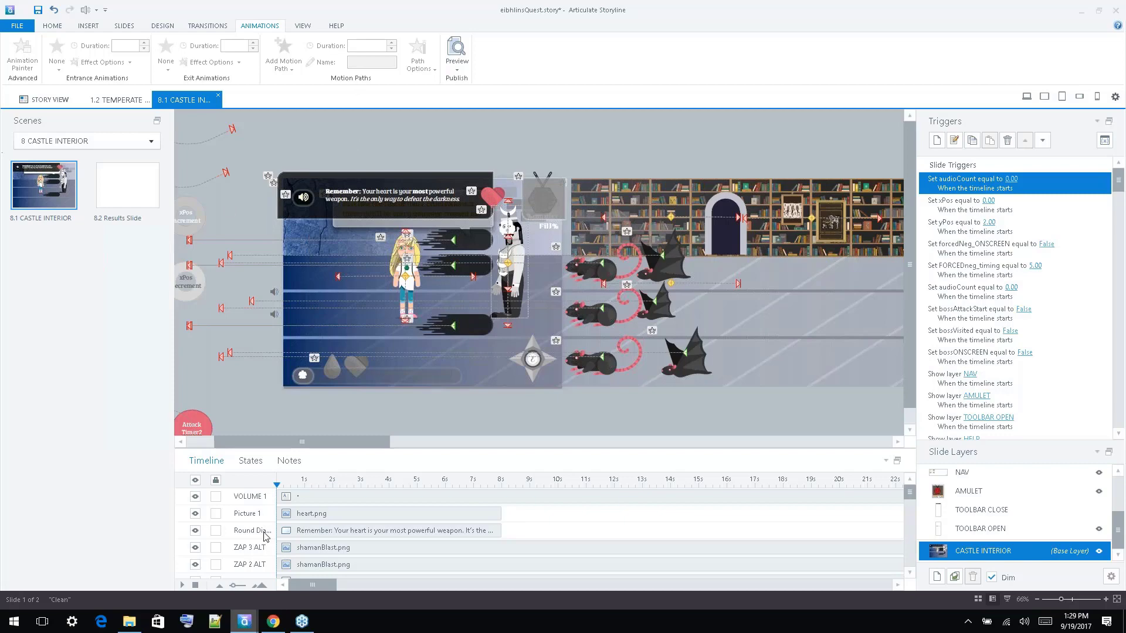
Return to the SL3featuresWebinar project and inspect the event choices of Oval 1's drag-over trigger on slide 3.2, leaving it unchanged.
{"action": "mouse_move", "coordinate": [245, 620]}
{"action": "left_click", "coordinate": [198, 588]}
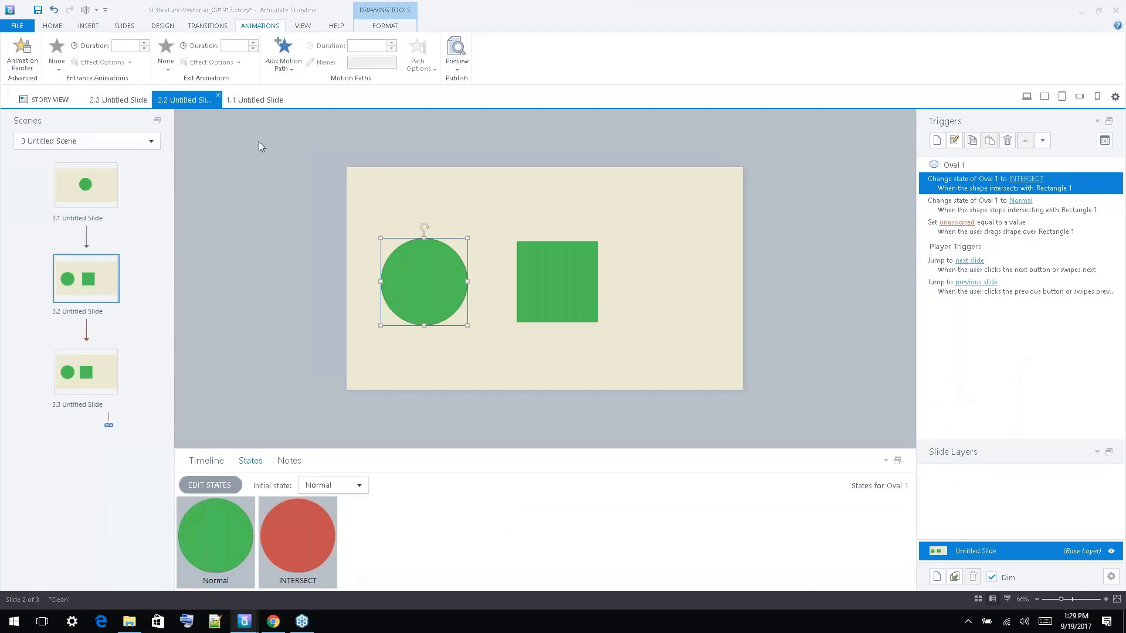
{"action": "left_click", "coordinate": [797, 176]}
{"action": "double_click", "coordinate": [1023, 232]}
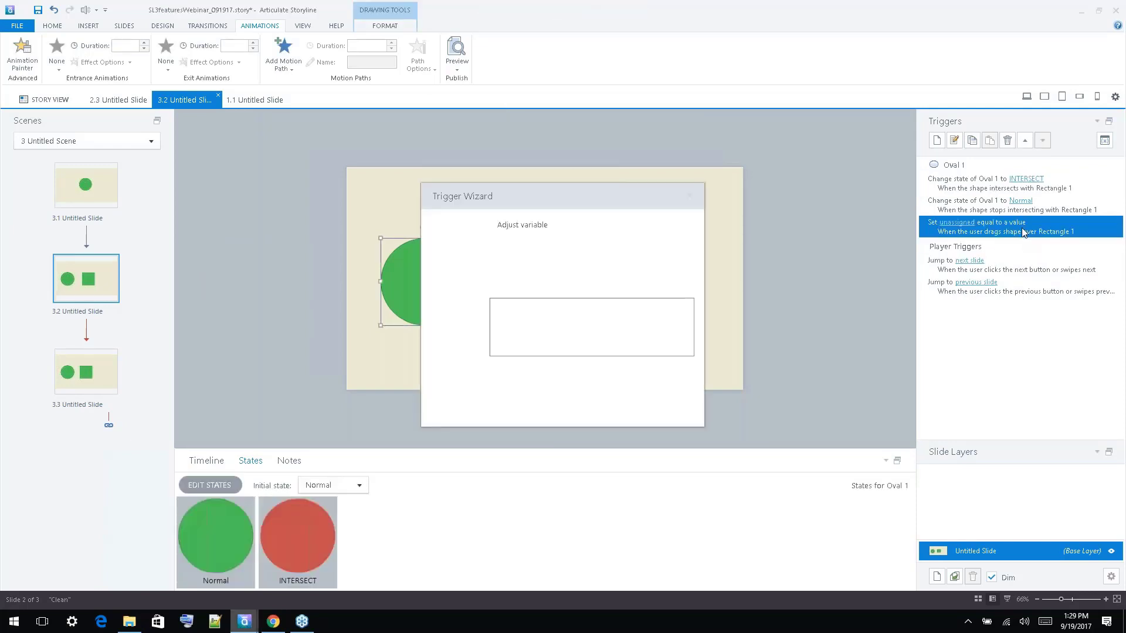
{"action": "left_click_drag", "start_coordinate": [645, 193], "coordinate": [816, 131]}
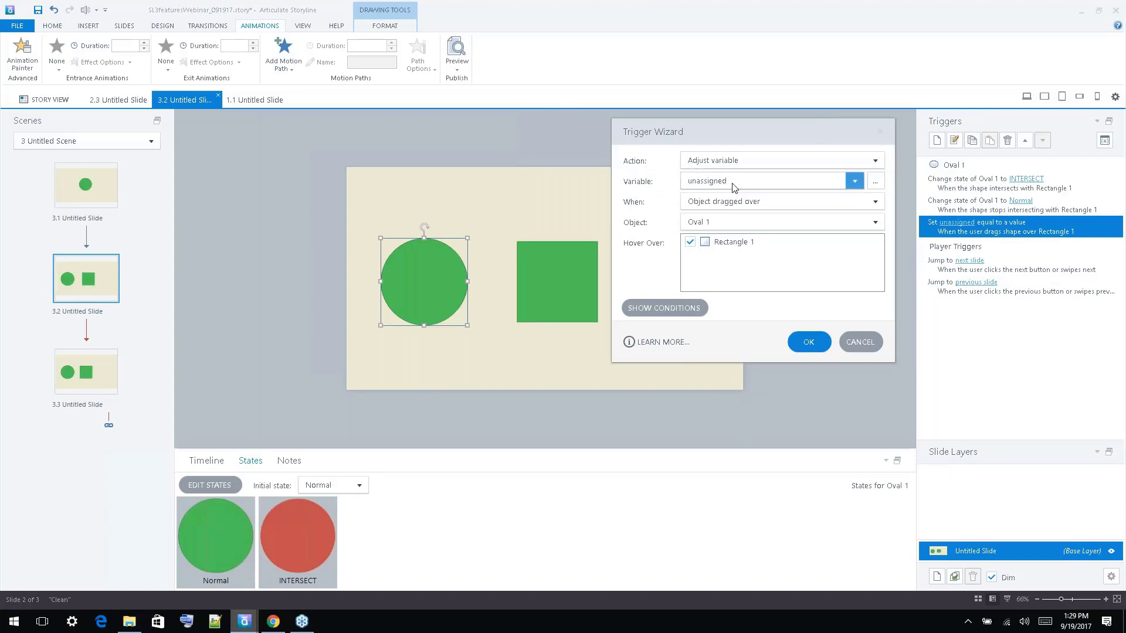
{"action": "left_click", "coordinate": [762, 207]}
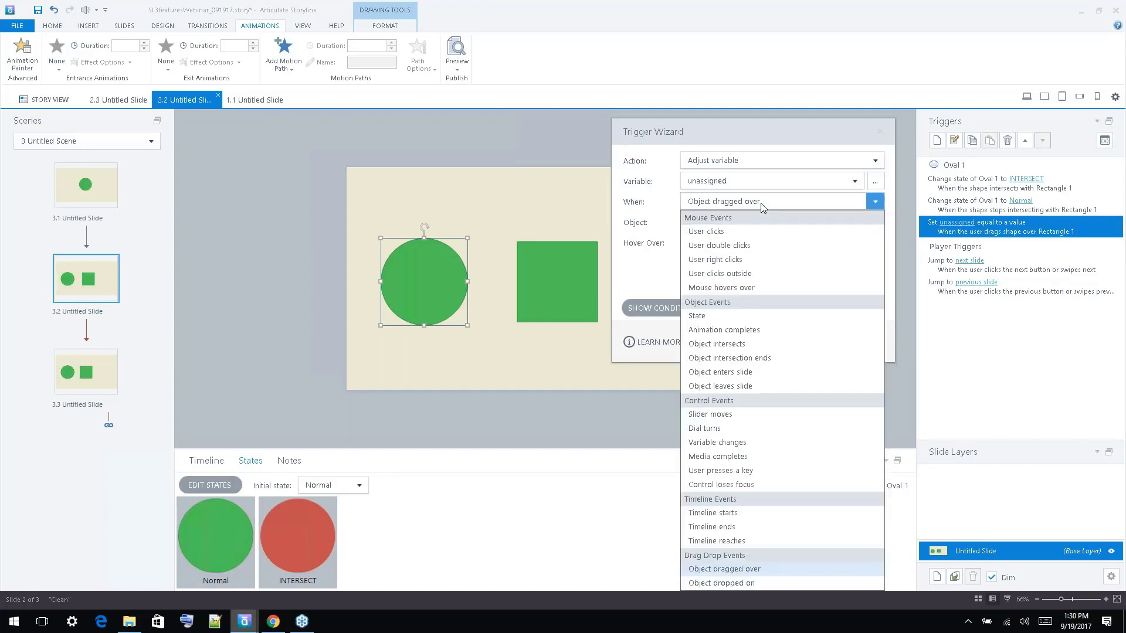
{"action": "left_click", "coordinate": [762, 207]}
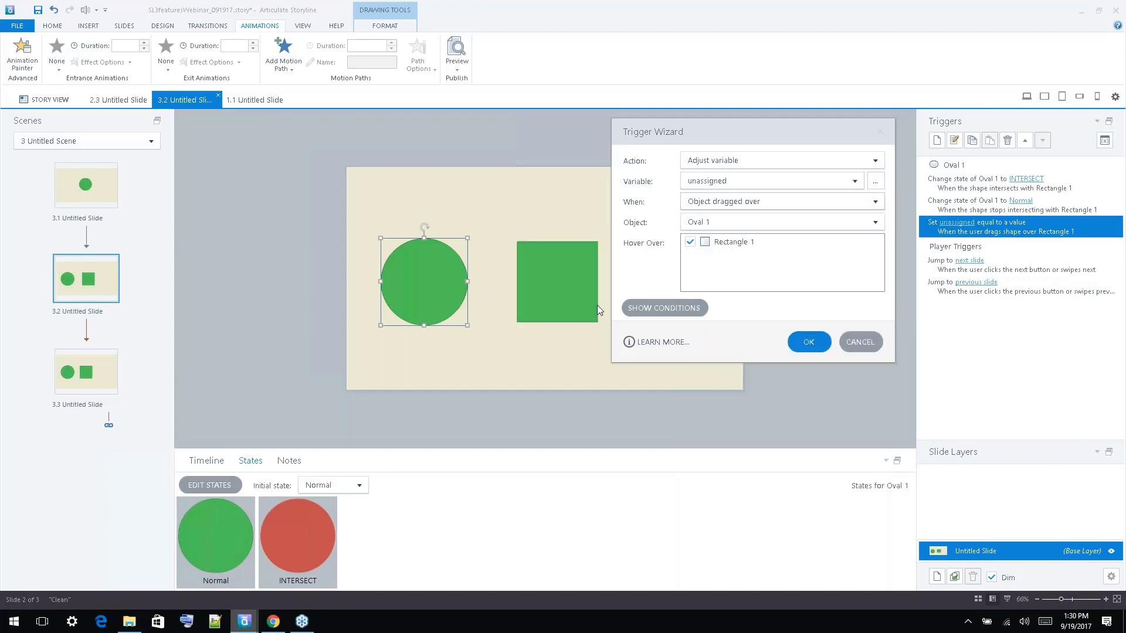
{"action": "left_click", "coordinate": [863, 346]}
{"action": "left_click", "coordinate": [687, 268]}
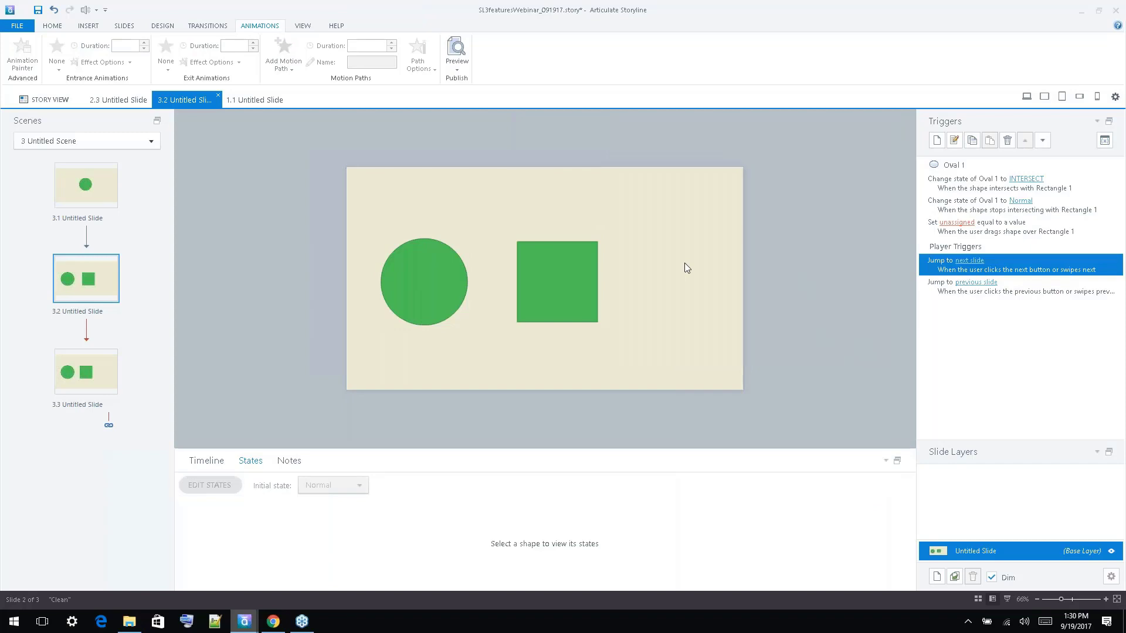
Move the circle onto the square on slide 3.2 to demonstrate overlapping, and undo the move.
{"action": "left_click", "coordinate": [434, 293]}
{"action": "left_click_drag", "start_coordinate": [432, 282], "coordinate": [606, 276]}
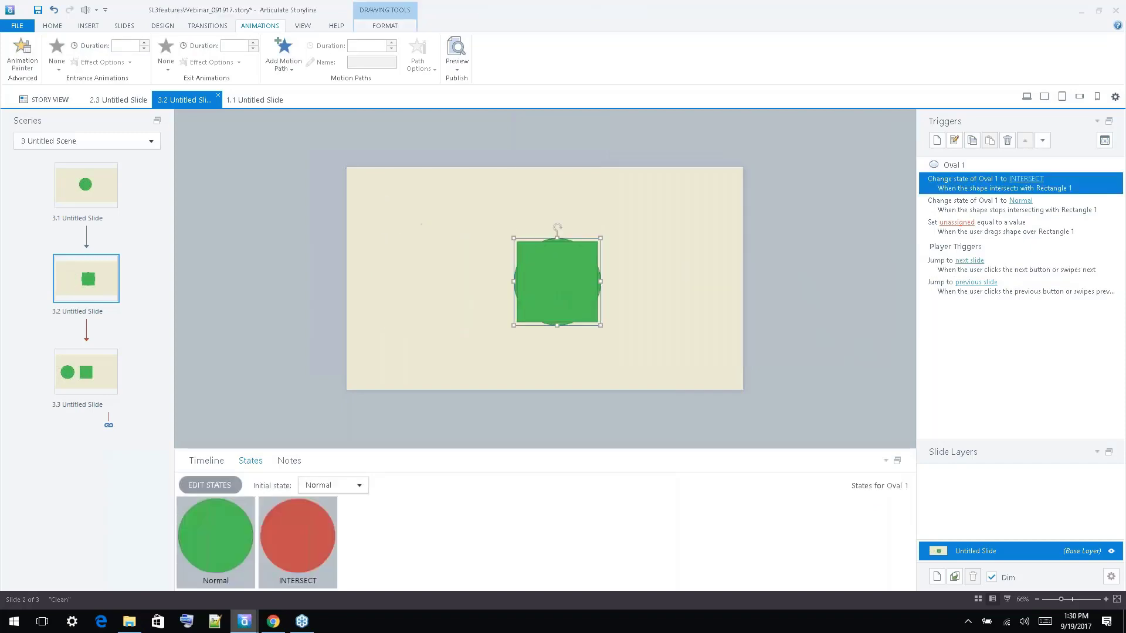
{"action": "key", "text": "ctrl+z"}
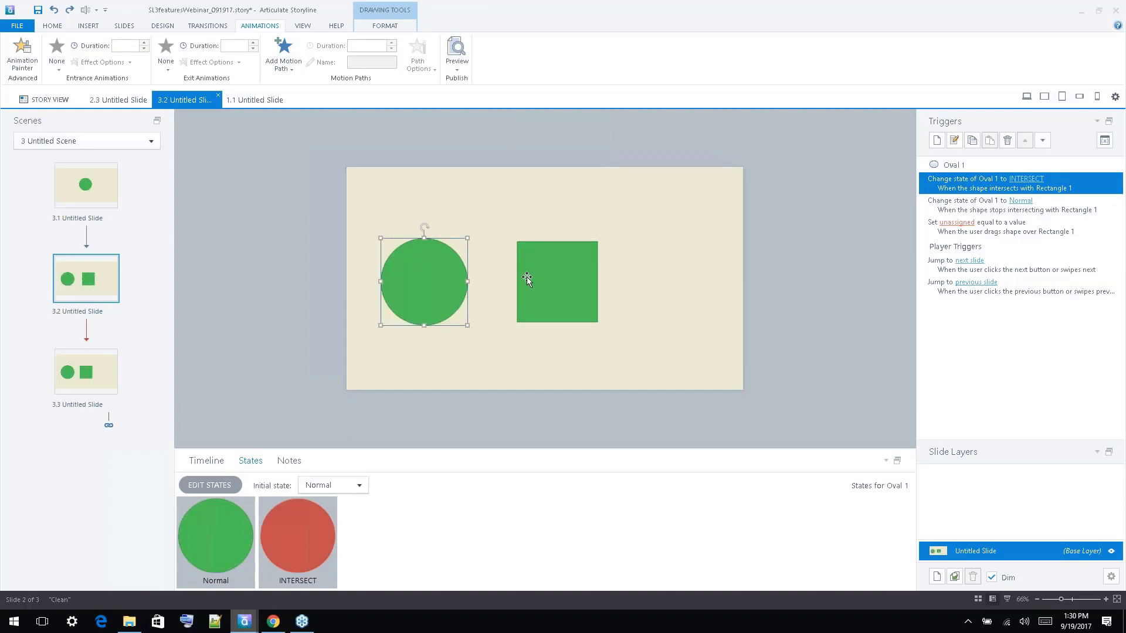
{"action": "left_click", "coordinate": [1014, 232]}
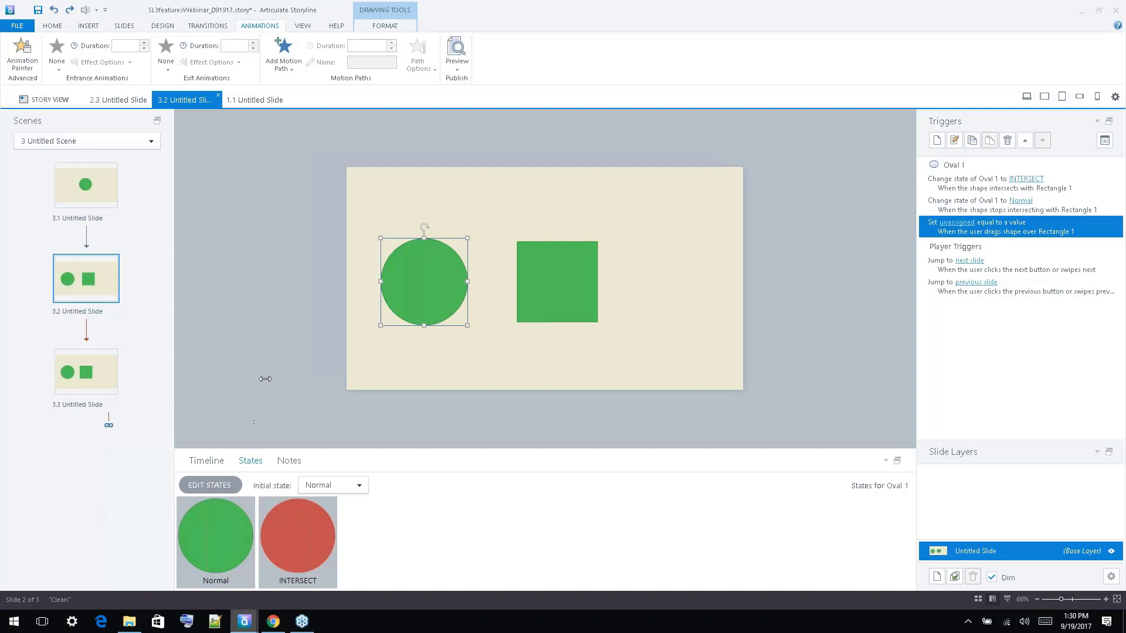
{"action": "left_click", "coordinate": [614, 391]}
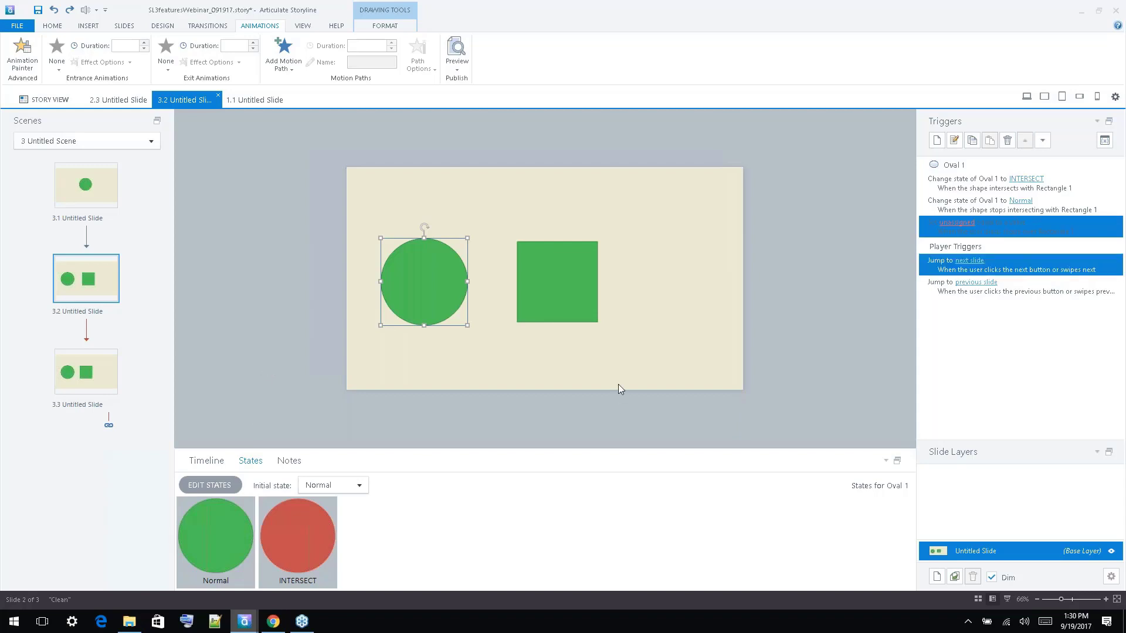
Add a blank slide after slide 3.3 and draw a large circle near its center.
{"action": "left_click", "coordinate": [103, 364]}
{"action": "right_click", "coordinate": [95, 375]}
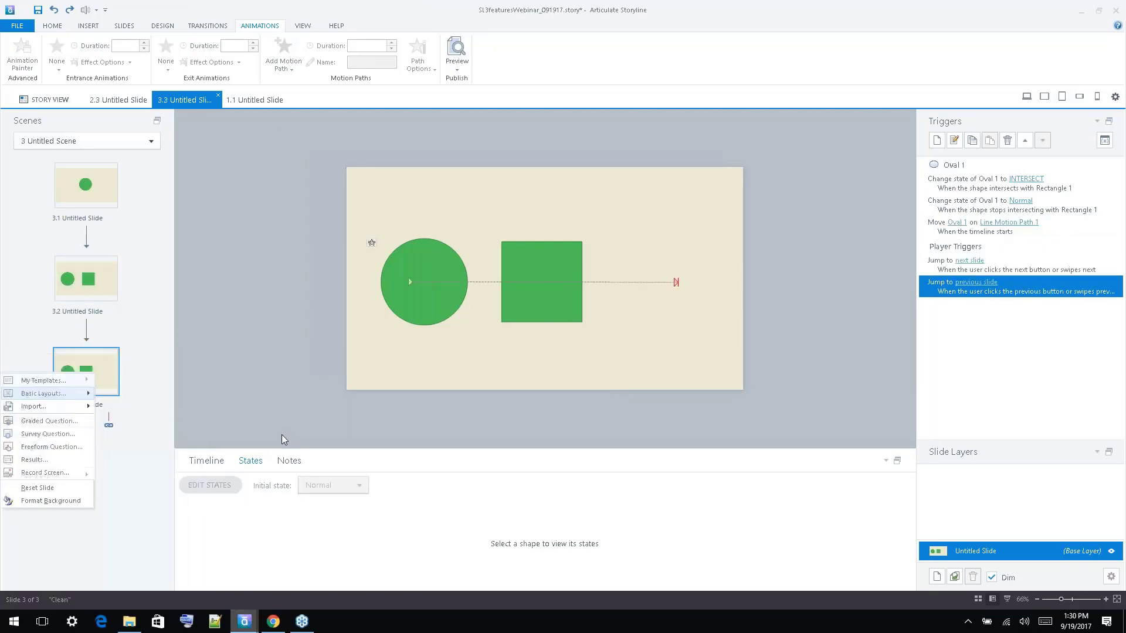
{"action": "left_click", "coordinate": [88, 25]}
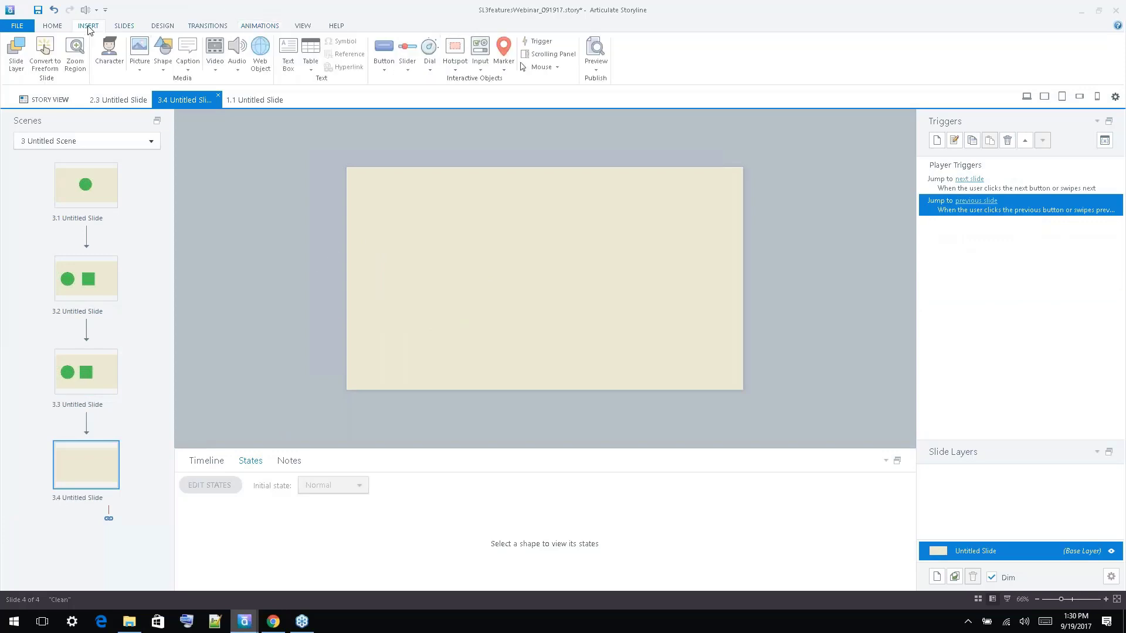
{"action": "left_click", "coordinate": [163, 56]}
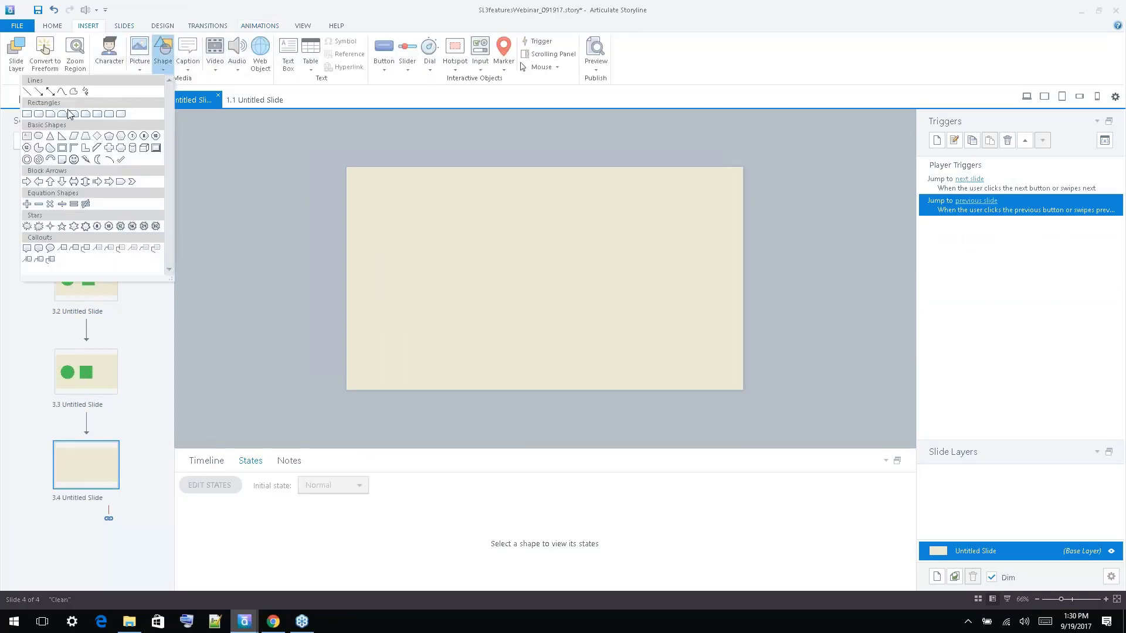
{"action": "left_click", "coordinate": [39, 137]}
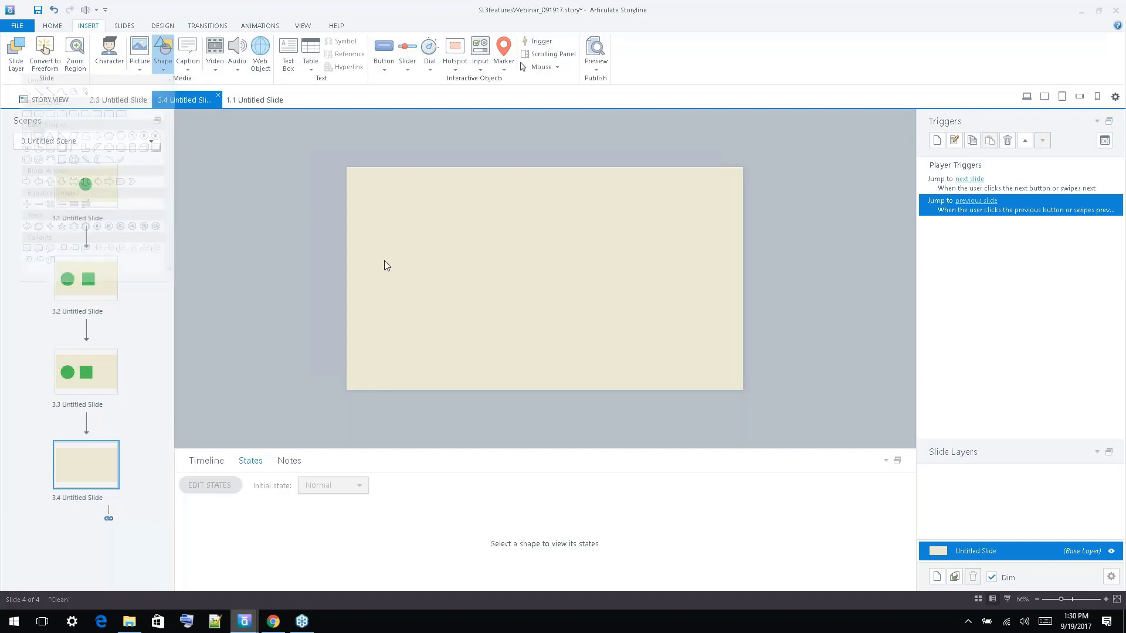
{"action": "mouse_move", "coordinate": [508, 235]}
{"action": "left_mouse_down"}
{"action": "mouse_move", "coordinate": [559, 293]}
{"action": "mouse_move", "coordinate": [539, 292]}
{"action": "left_mouse_up"}
Add a line motion path to the circle, direct it Right, and extend its end point until the shape passes the slide's right edge.
{"action": "left_click", "coordinate": [254, 27]}
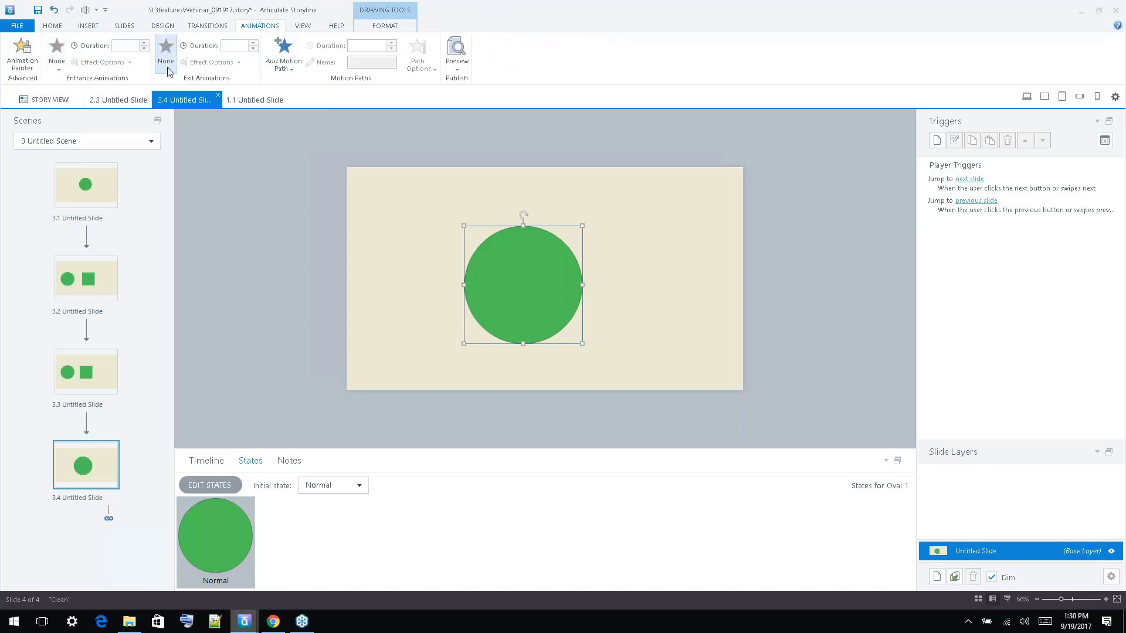
{"action": "left_click", "coordinate": [284, 65]}
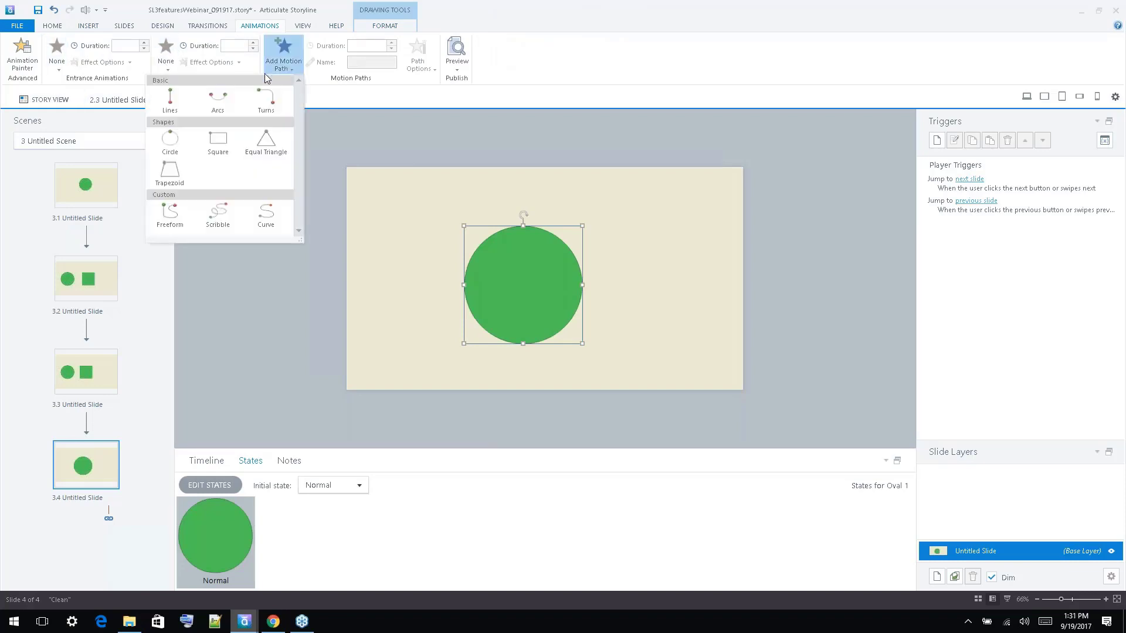
{"action": "left_click", "coordinate": [171, 107]}
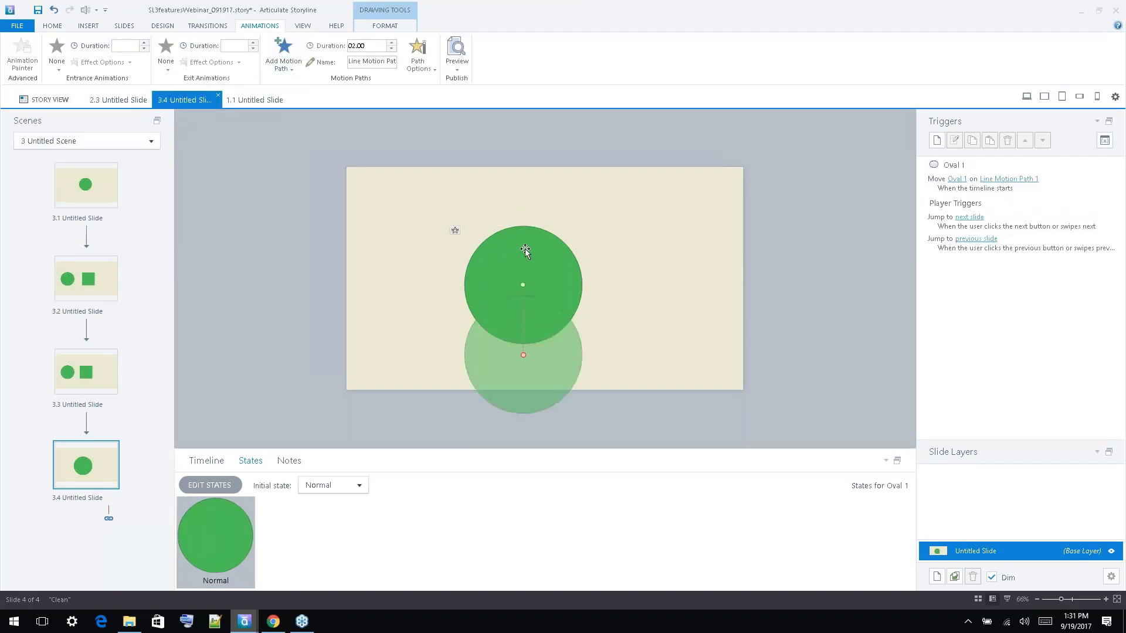
{"action": "left_click", "coordinate": [420, 68]}
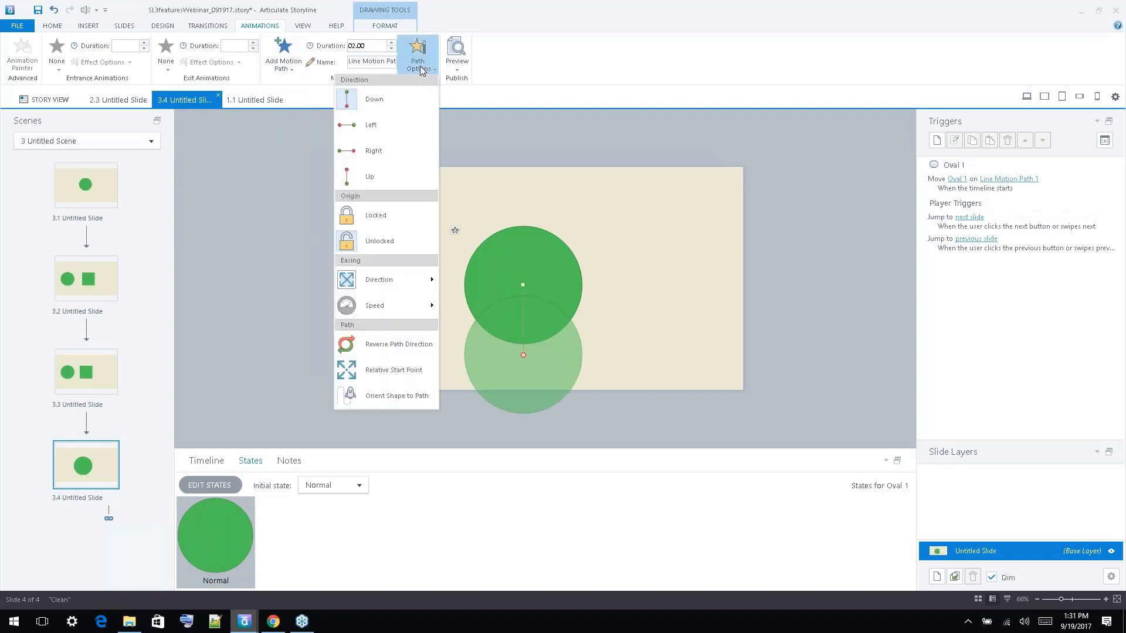
{"action": "left_click", "coordinate": [375, 150]}
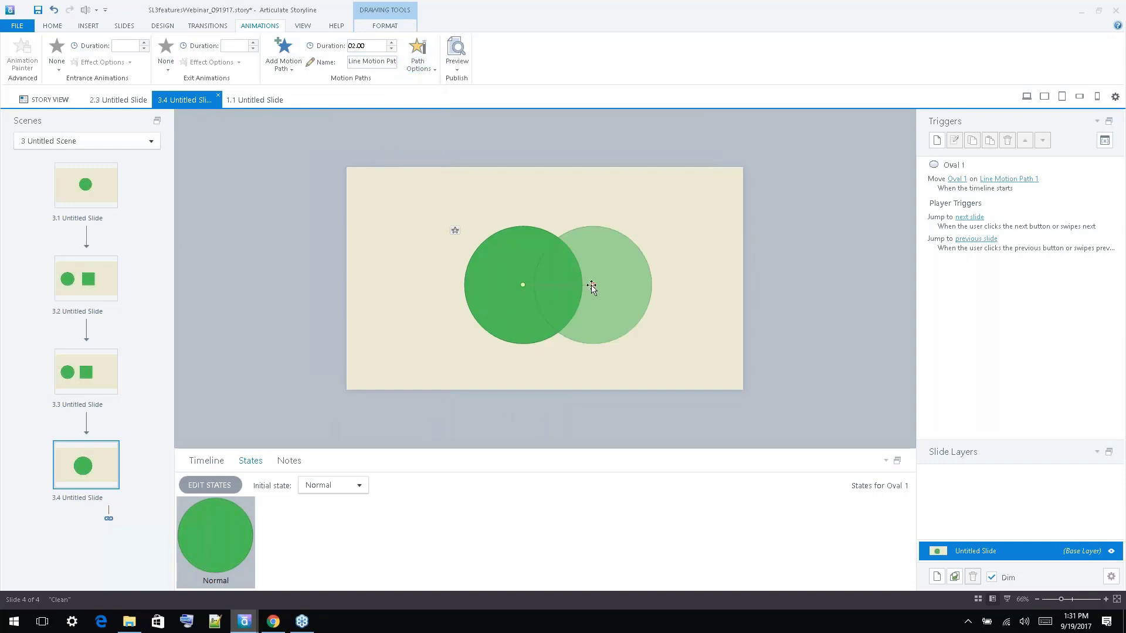
{"action": "left_click_drag", "start_coordinate": [603, 284], "coordinate": [705, 284]}
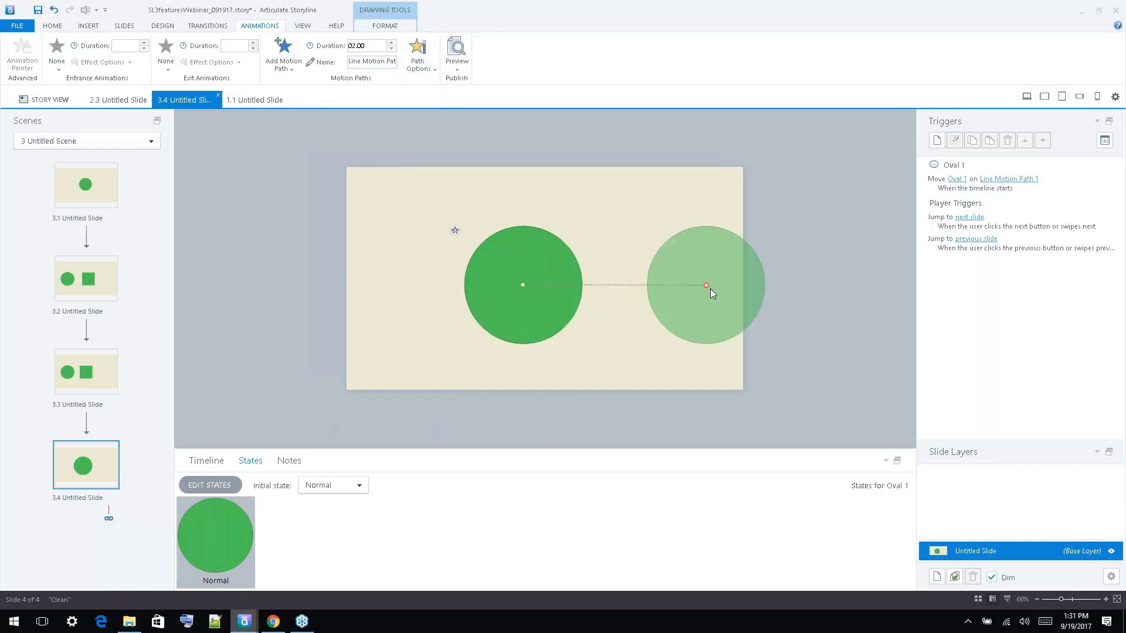
Set the circle's motion path duration to 0.50 seconds and name the path OBJECT OFFSCEEN.
{"action": "double_click", "coordinate": [359, 46]}
{"action": "key", "text": "BackSpace"}
{"action": "type", "text": ".5"}
{"action": "key", "text": "Return"}
{"action": "left_click", "coordinate": [373, 64]}
{"action": "triple_click", "coordinate": [374, 64]}
{"action": "type", "text": "OBJECT OFFSCEEN"}
{"action": "key", "text": "Return"}
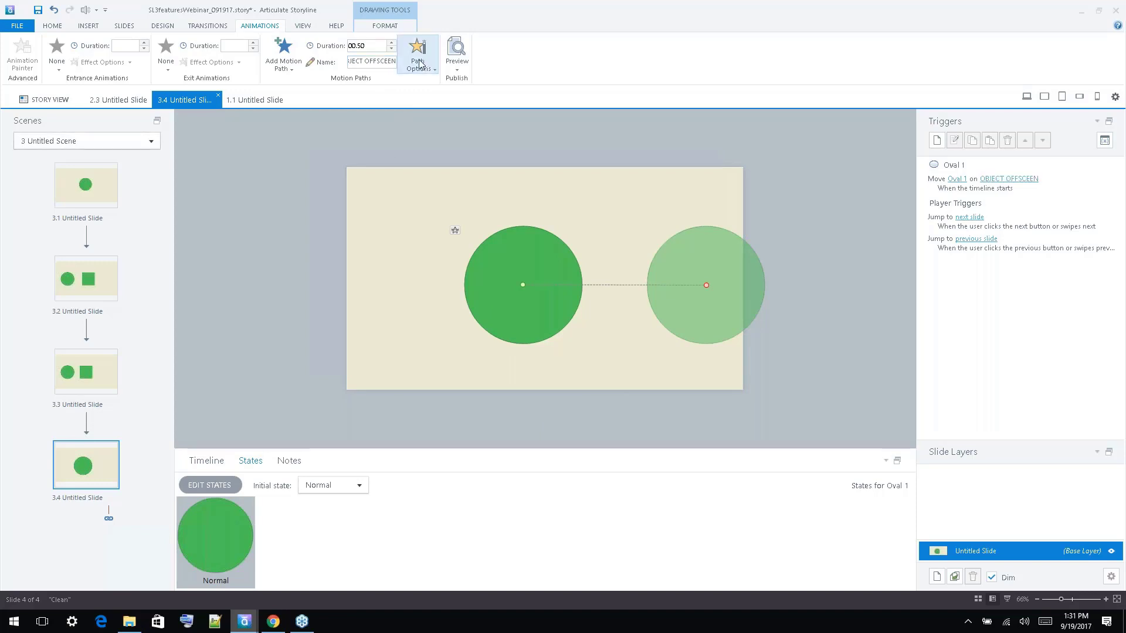
Try to correct the motion path's name to OBJECT OFFSCREEN, and set its easing direction to Out.
{"action": "left_click", "coordinate": [383, 62]}
{"action": "type", "text": "R"}
{"action": "left_click", "coordinate": [427, 70]}
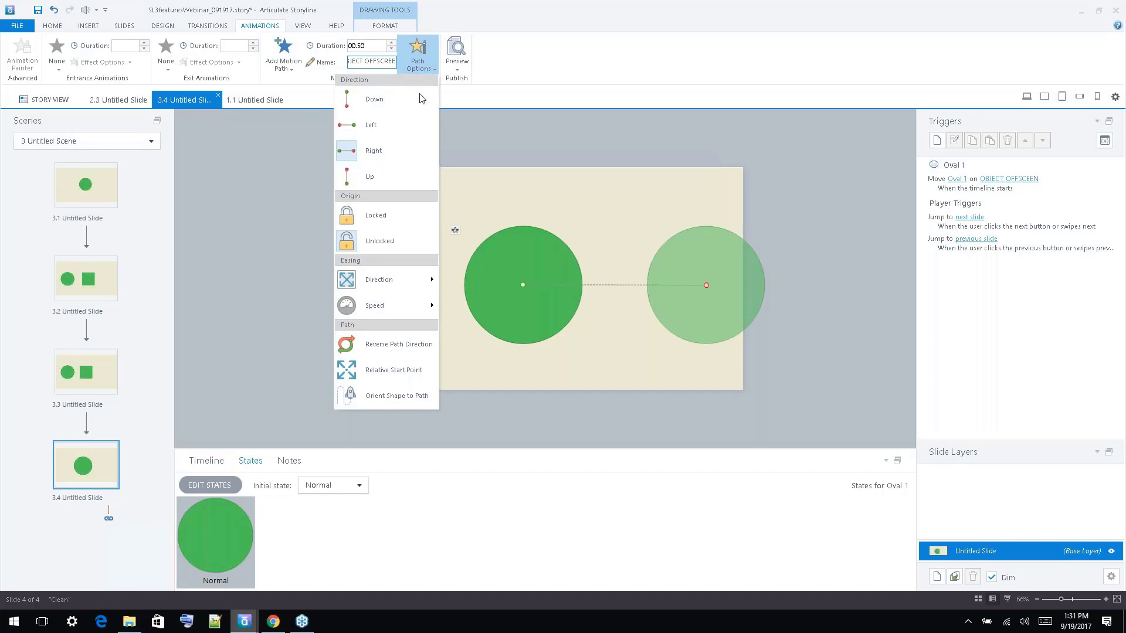
{"action": "mouse_move", "coordinate": [388, 280]}
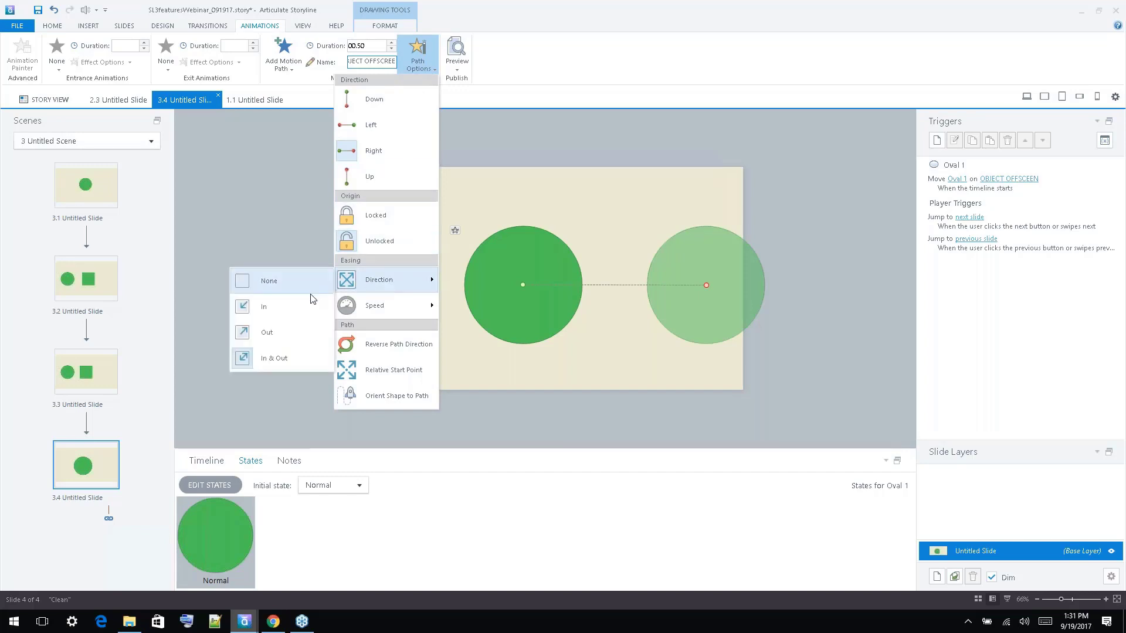
{"action": "left_click", "coordinate": [310, 335]}
Review the motion path's easing speed and Relative Start Point options without changing them, and deselect the path.
{"action": "left_click", "coordinate": [425, 70]}
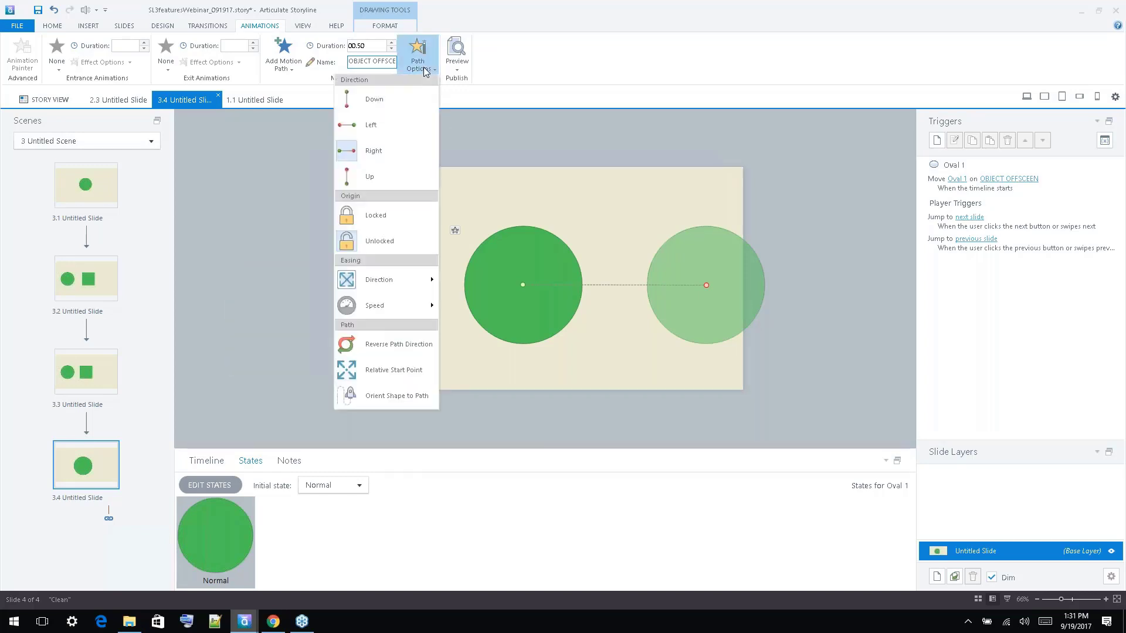
{"action": "mouse_move", "coordinate": [387, 281]}
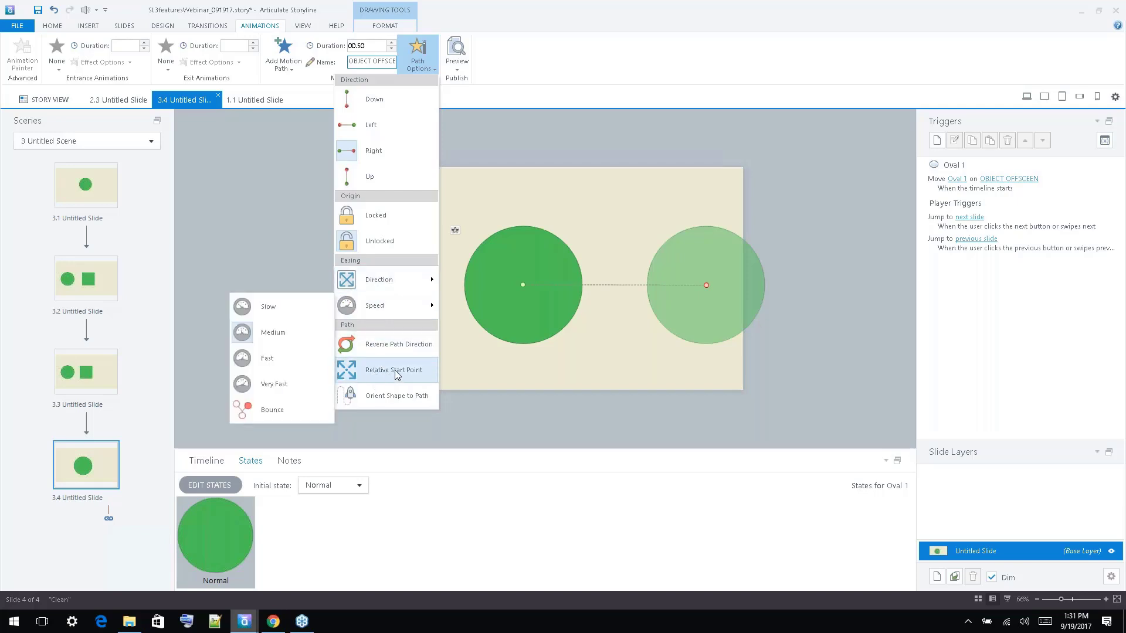
{"action": "left_click", "coordinate": [549, 374]}
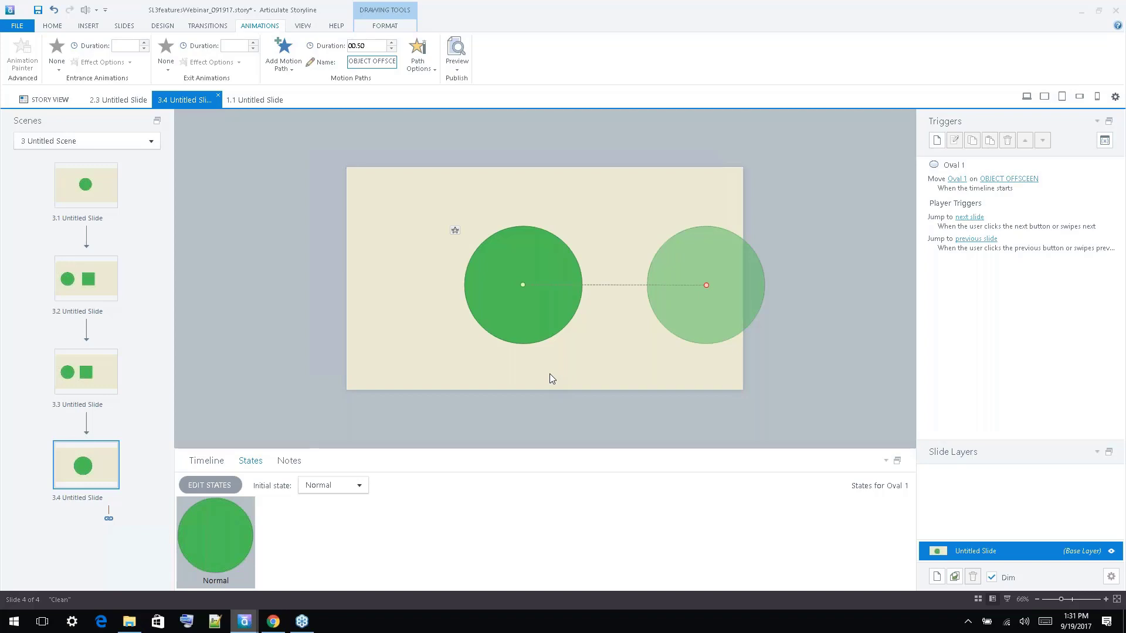
{"action": "left_click", "coordinate": [550, 374]}
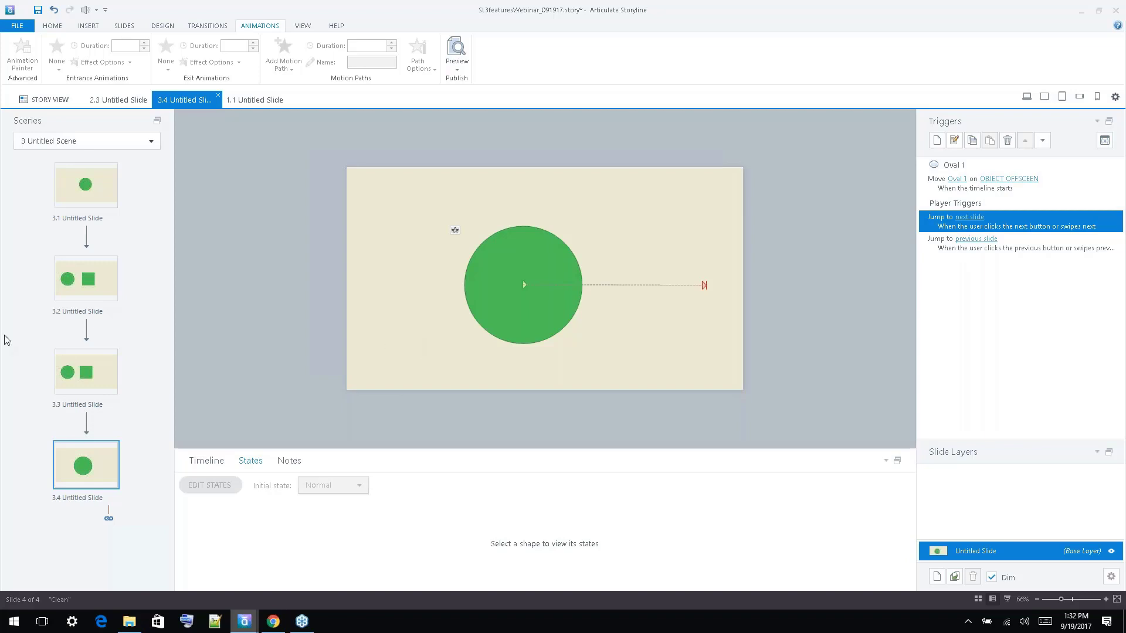
Delete the green oval and its motion path from slide 3.4.
{"action": "left_click", "coordinate": [89, 356]}
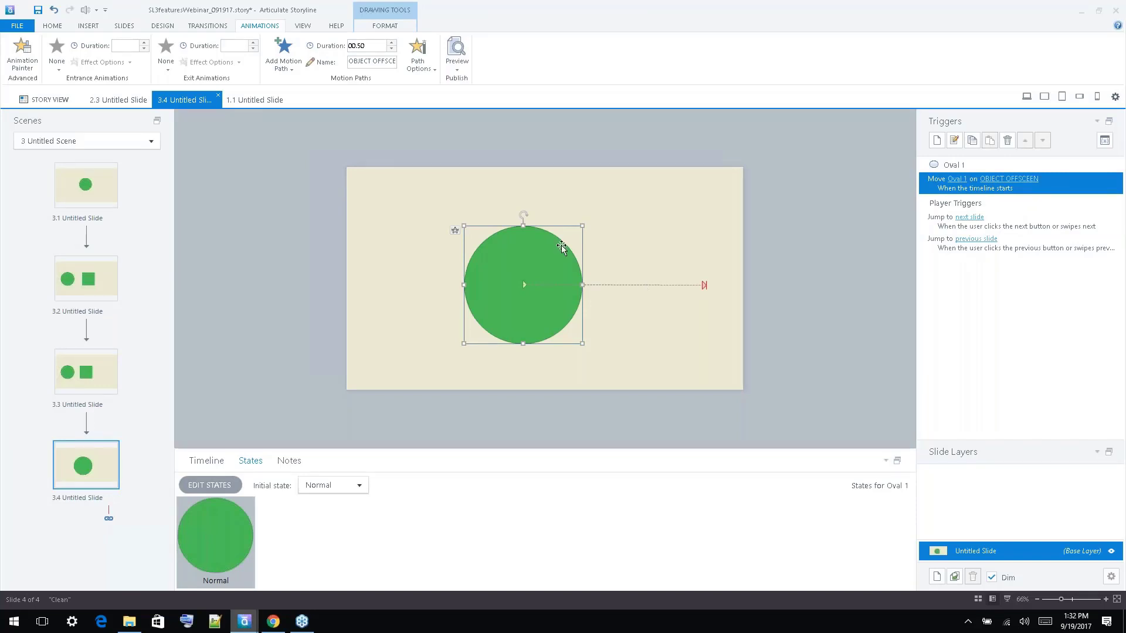
{"action": "left_click", "coordinate": [648, 214]}
{"action": "key", "text": "ctrl+a"}
{"action": "key", "text": "Delete"}
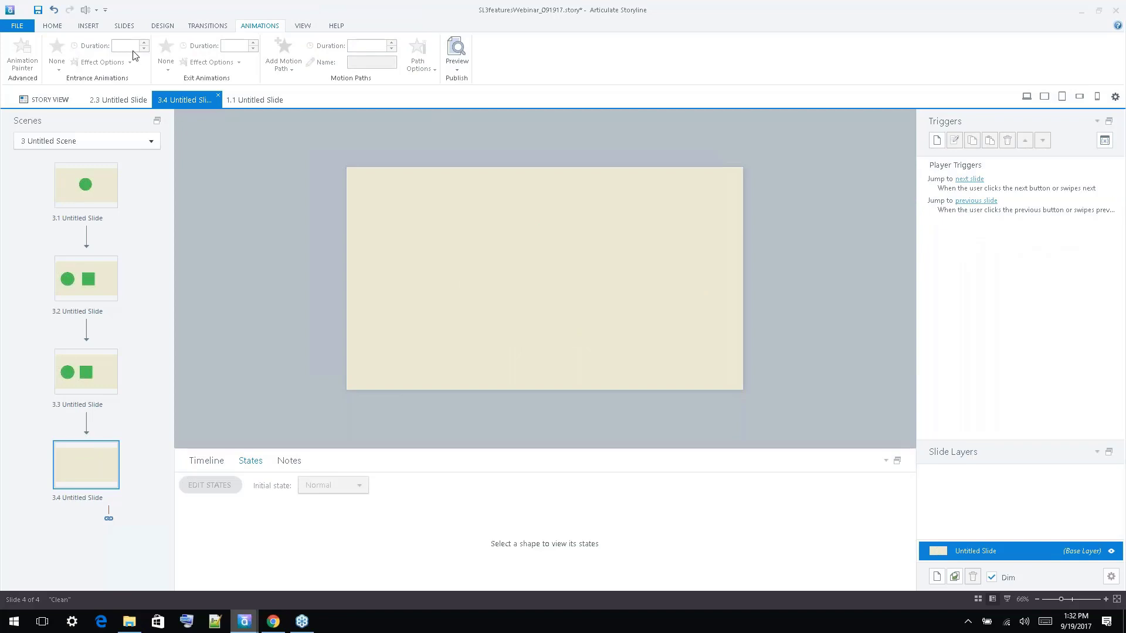
Draw a green rectangle on the empty slide 3.4 and move it to the middle of the slide.
{"action": "left_click", "coordinate": [96, 27]}
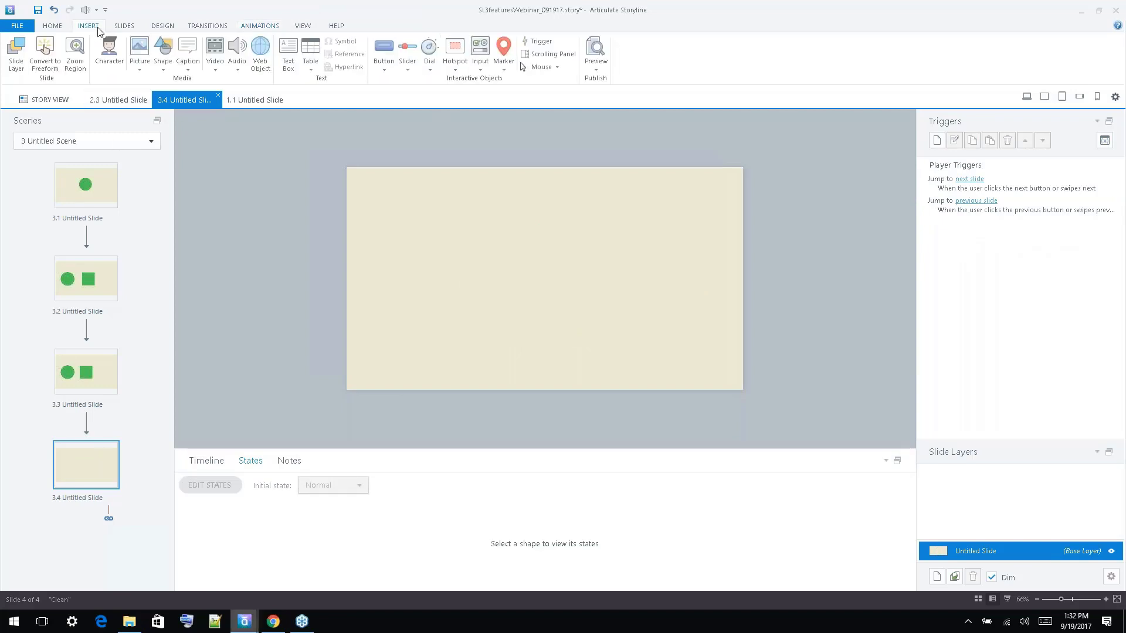
{"action": "left_click", "coordinate": [162, 69]}
{"action": "left_click", "coordinate": [59, 142]}
{"action": "mouse_move", "coordinate": [408, 219]}
{"action": "left_mouse_down"}
{"action": "mouse_move", "coordinate": [525, 301]}
{"action": "mouse_move", "coordinate": [523, 319]}
{"action": "left_mouse_up"}
{"action": "mouse_move", "coordinate": [477, 274]}
{"action": "left_mouse_down"}
{"action": "mouse_move", "coordinate": [577, 279]}
{"action": "mouse_move", "coordinate": [546, 271]}
{"action": "left_mouse_up"}
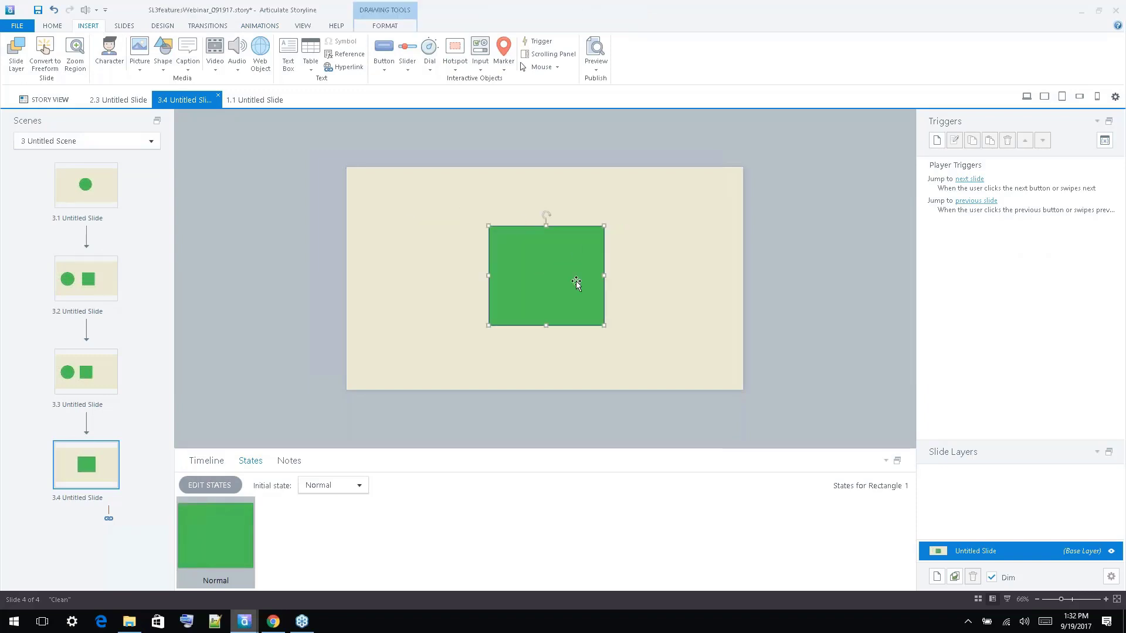
{"action": "left_click", "coordinate": [856, 276]}
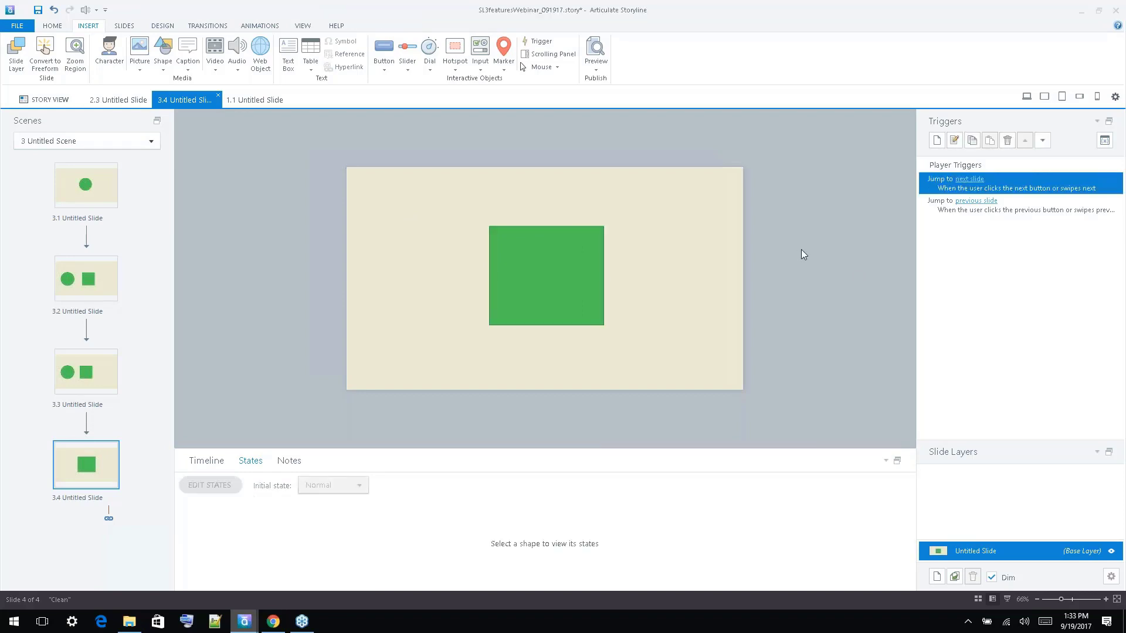
Move the rectangle off the slide past its right edge and undo the move.
{"action": "left_click", "coordinate": [527, 264]}
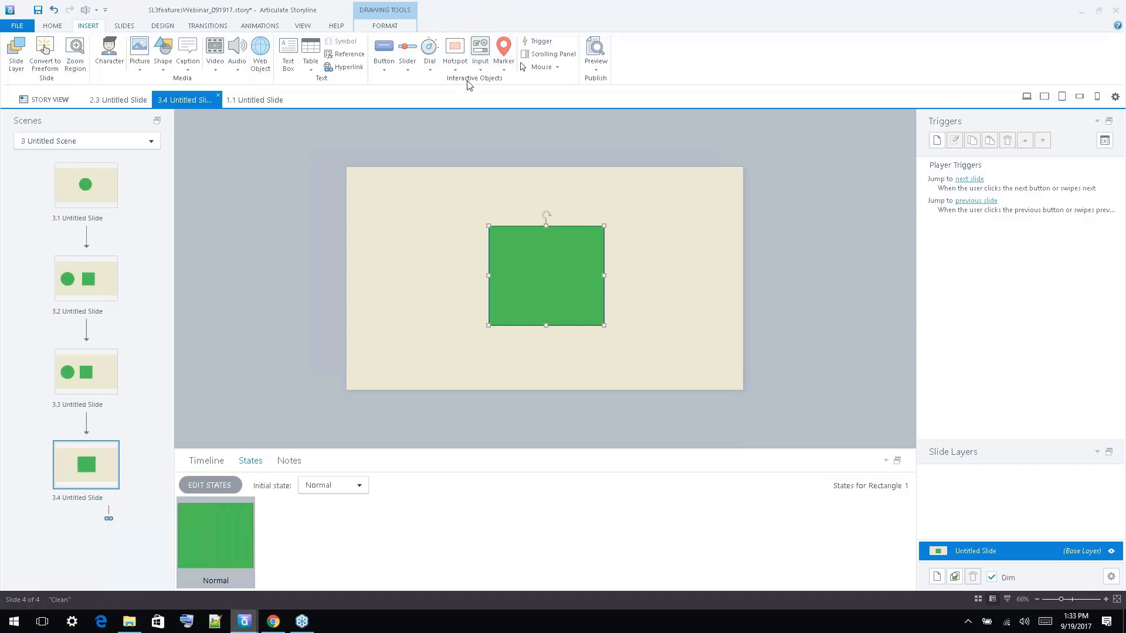
{"action": "left_click_drag", "start_coordinate": [528, 304], "coordinate": [819, 276]}
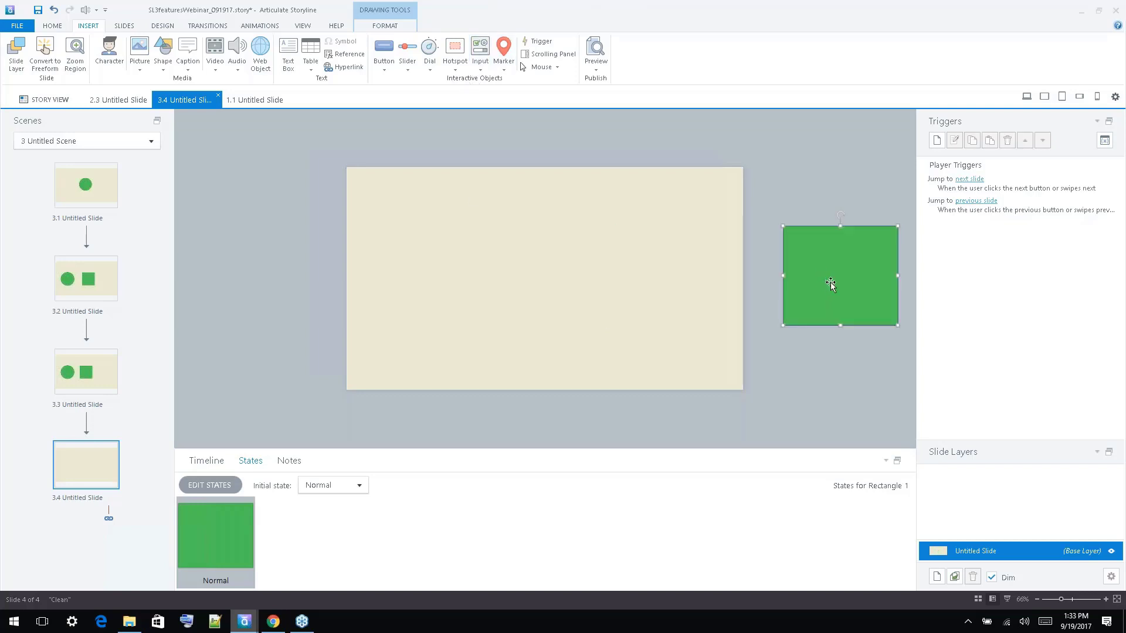
{"action": "key", "text": "ctrl+z"}
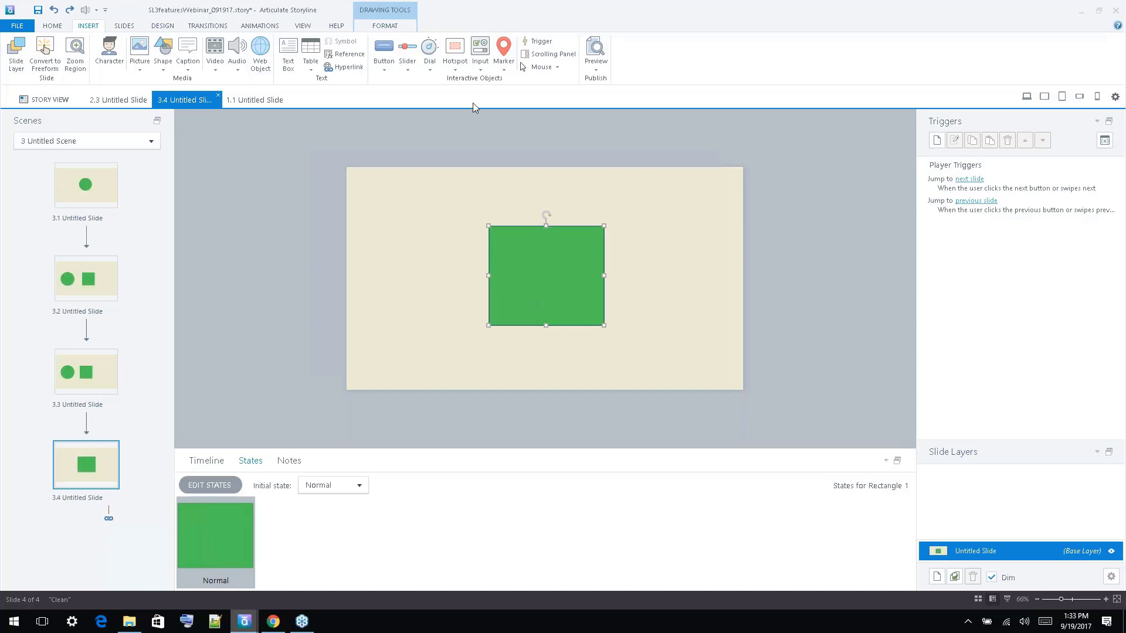
Add a line motion path with direction Right to the rectangle and extend its end point beyond the slide's right edge.
{"action": "left_click", "coordinate": [271, 26]}
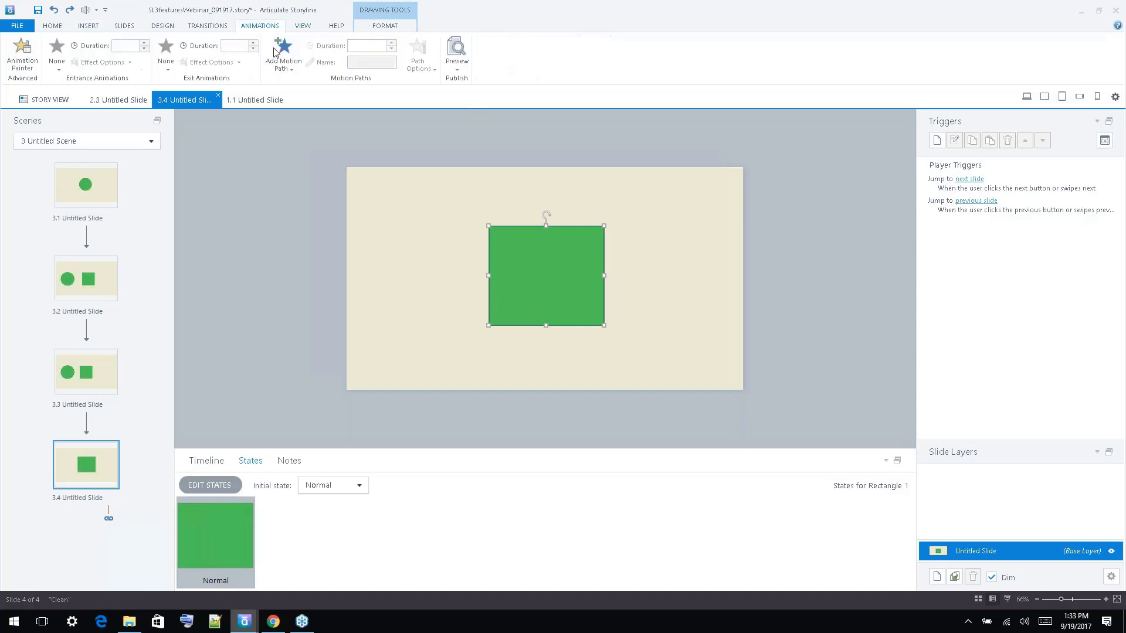
{"action": "left_click", "coordinate": [667, 258]}
{"action": "left_click", "coordinate": [535, 306]}
{"action": "left_click", "coordinate": [288, 57]}
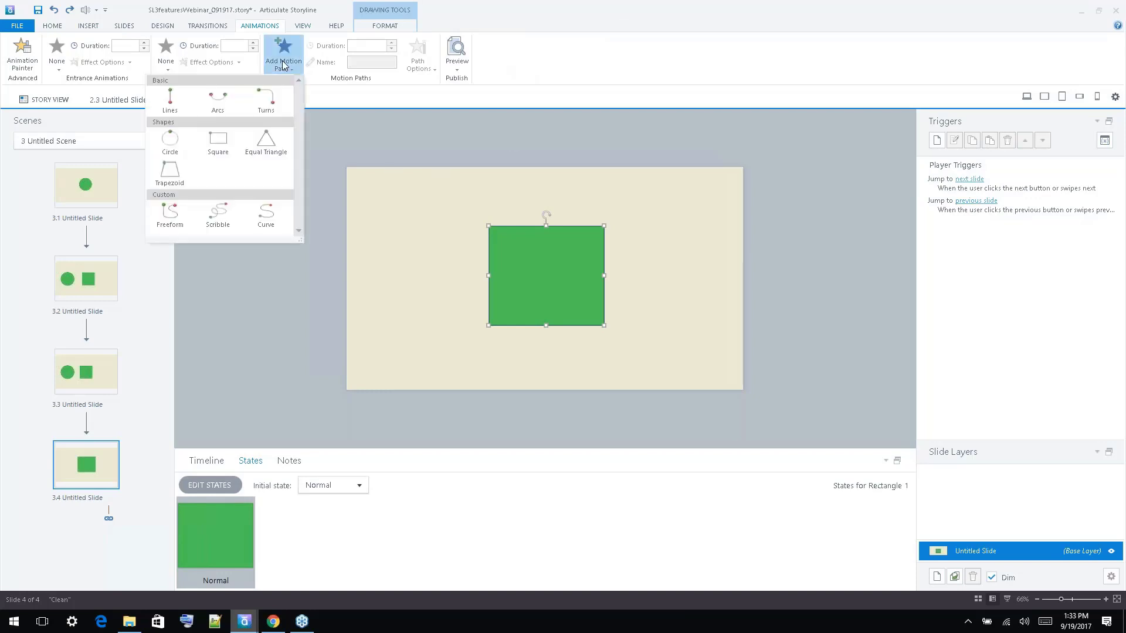
{"action": "left_click", "coordinate": [168, 110]}
{"action": "left_click", "coordinate": [412, 58]}
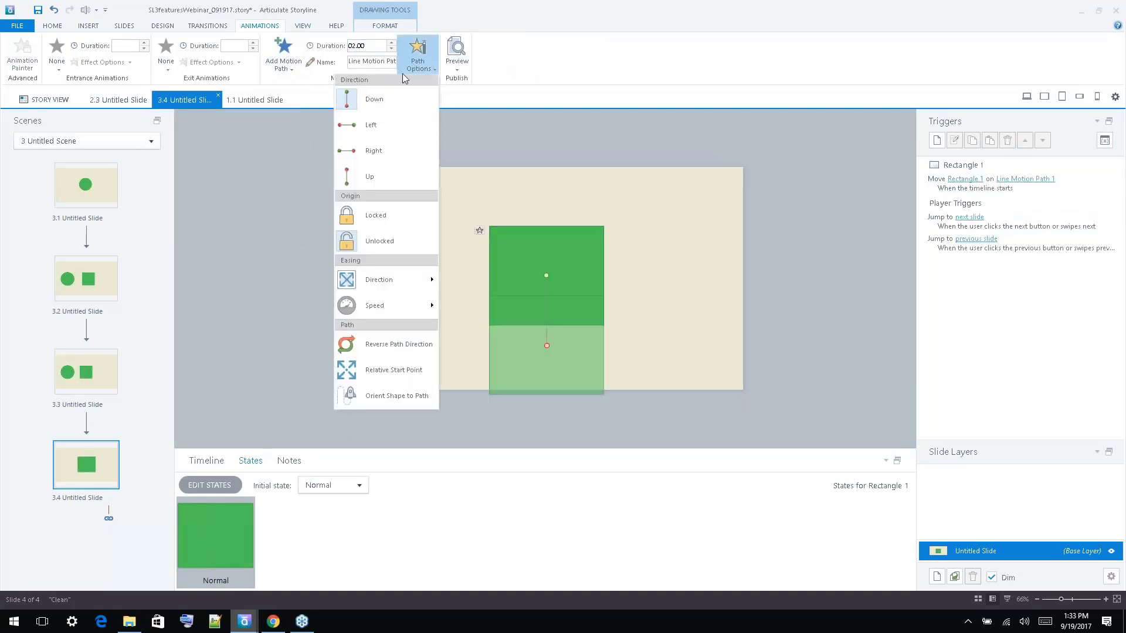
{"action": "left_click", "coordinate": [373, 151]}
{"action": "left_click_drag", "start_coordinate": [616, 276], "coordinate": [805, 276]}
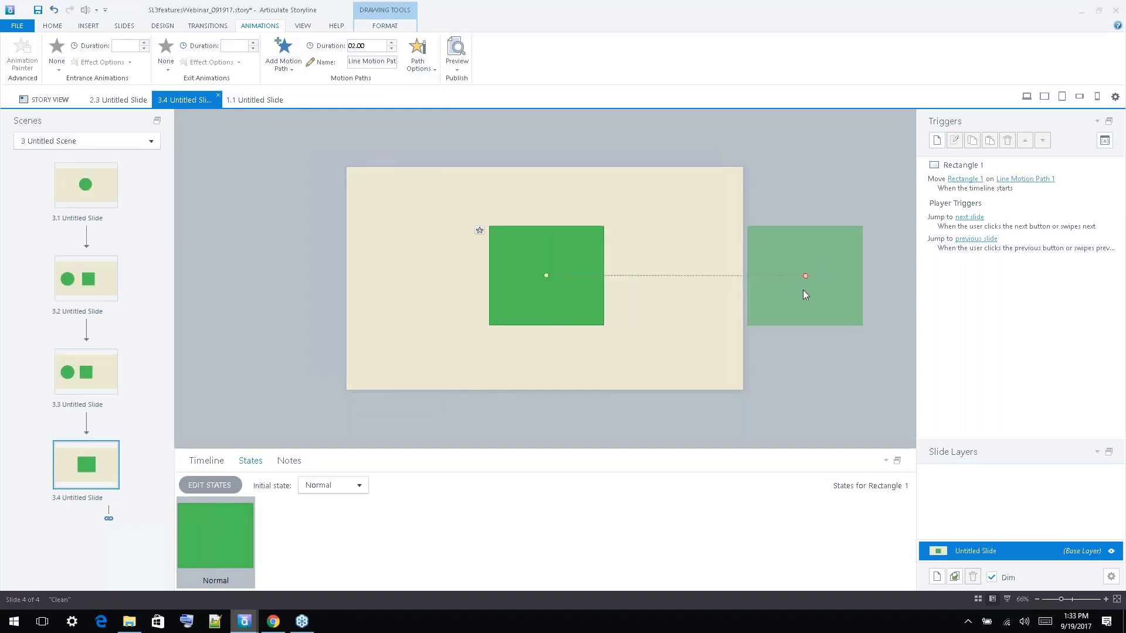
{"action": "left_click", "coordinate": [692, 361]}
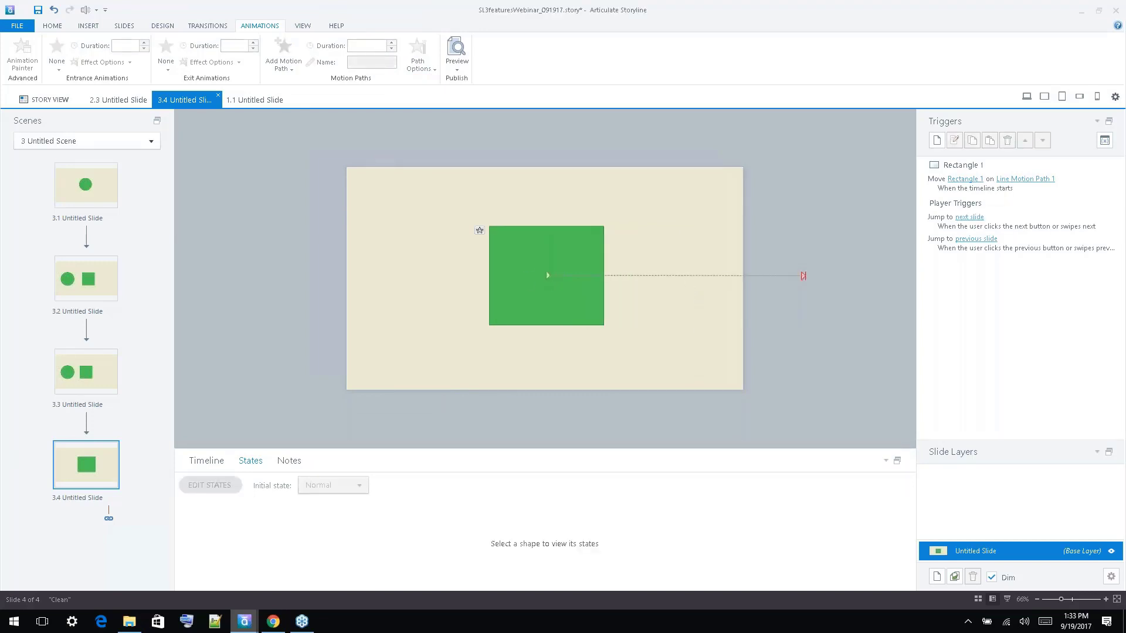
Reverse the direction of the rectangle's line motion path.
{"action": "left_click", "coordinate": [780, 276]}
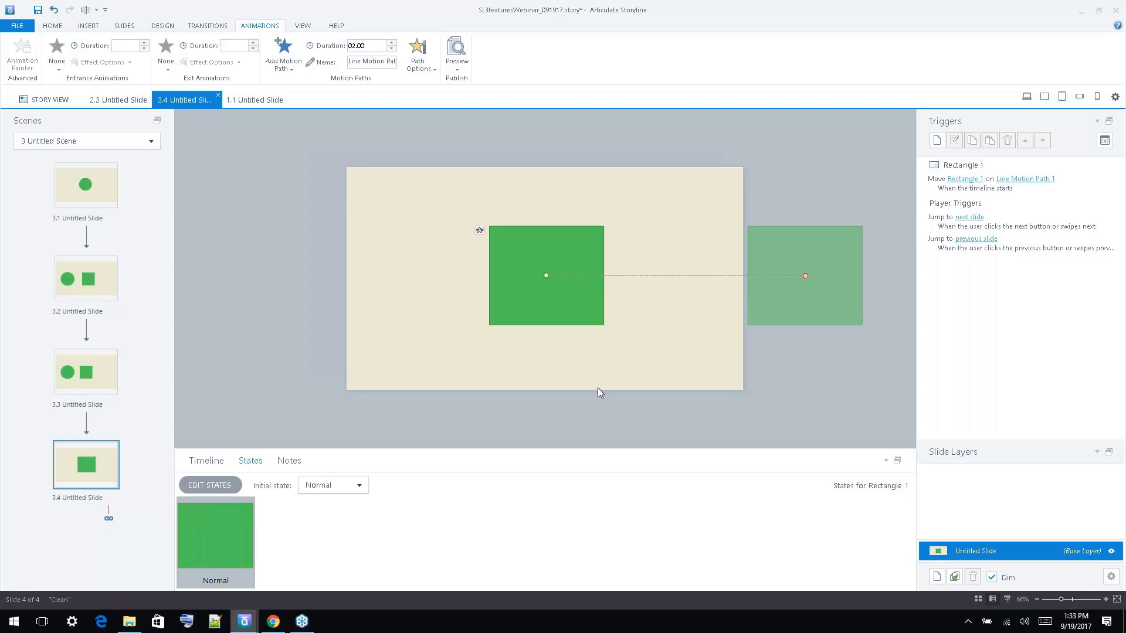
{"action": "left_click", "coordinate": [417, 64]}
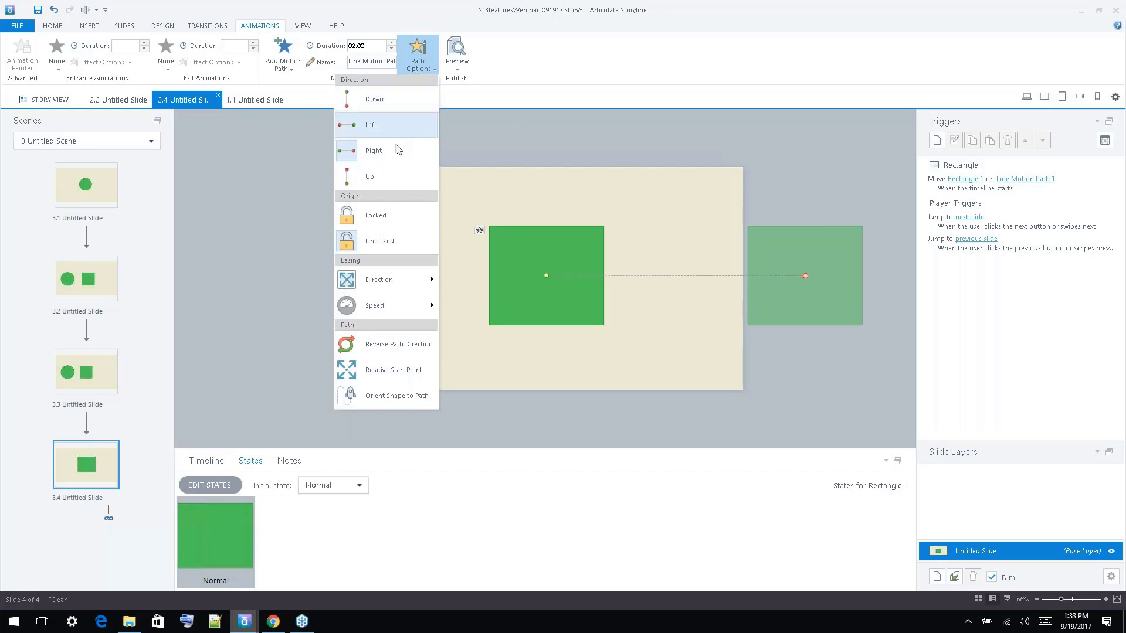
{"action": "left_click", "coordinate": [361, 344]}
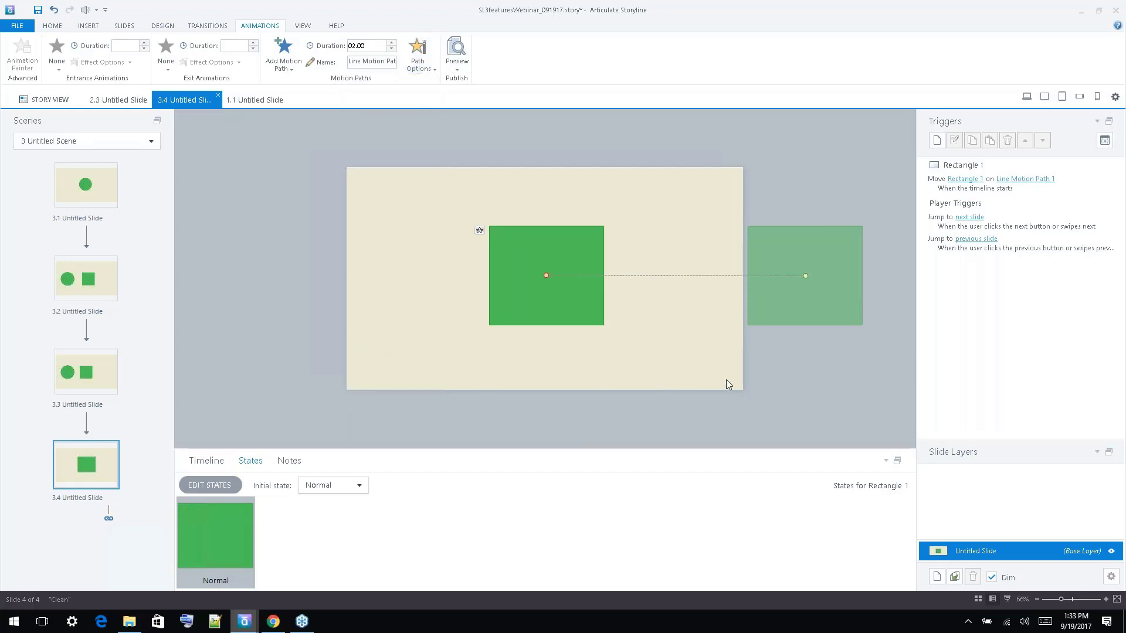
Preview the slide to watch the rectangle's motion path animation, and close the preview.
{"action": "left_click", "coordinate": [457, 64]}
{"action": "left_click", "coordinate": [435, 78]}
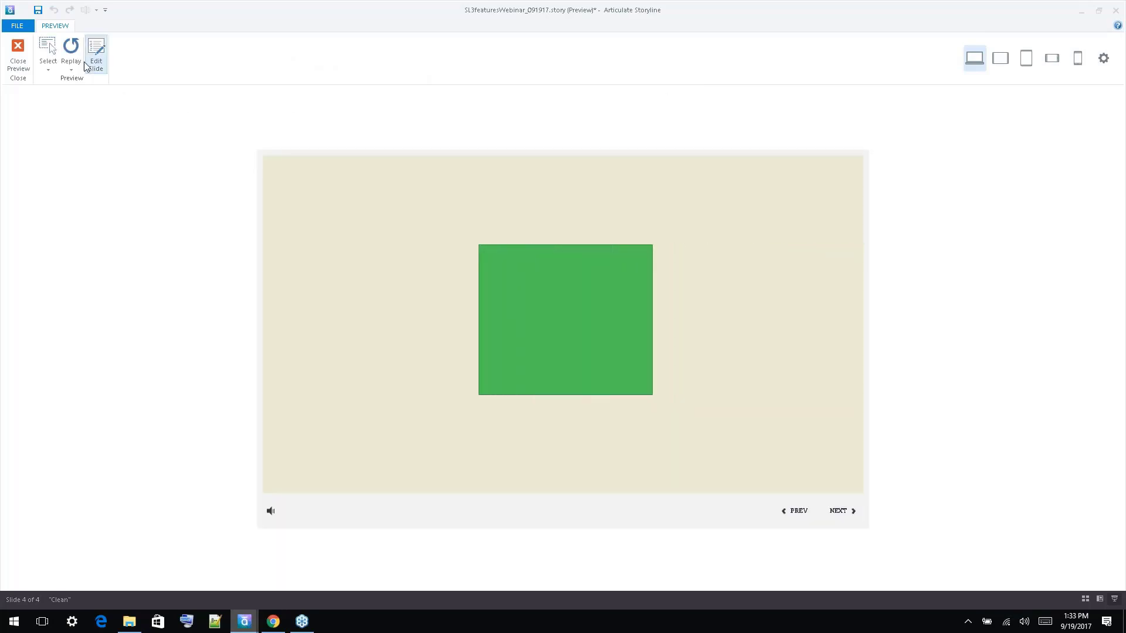
{"action": "left_click", "coordinate": [18, 56]}
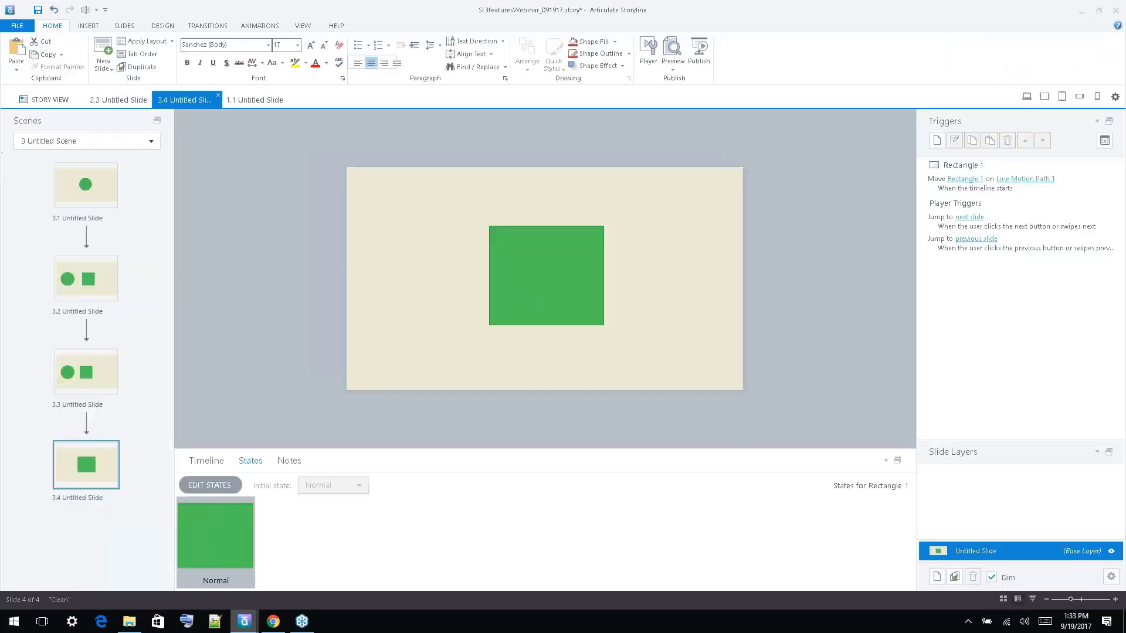
{"action": "left_click", "coordinate": [545, 252]}
{"action": "left_click", "coordinate": [545, 247]}
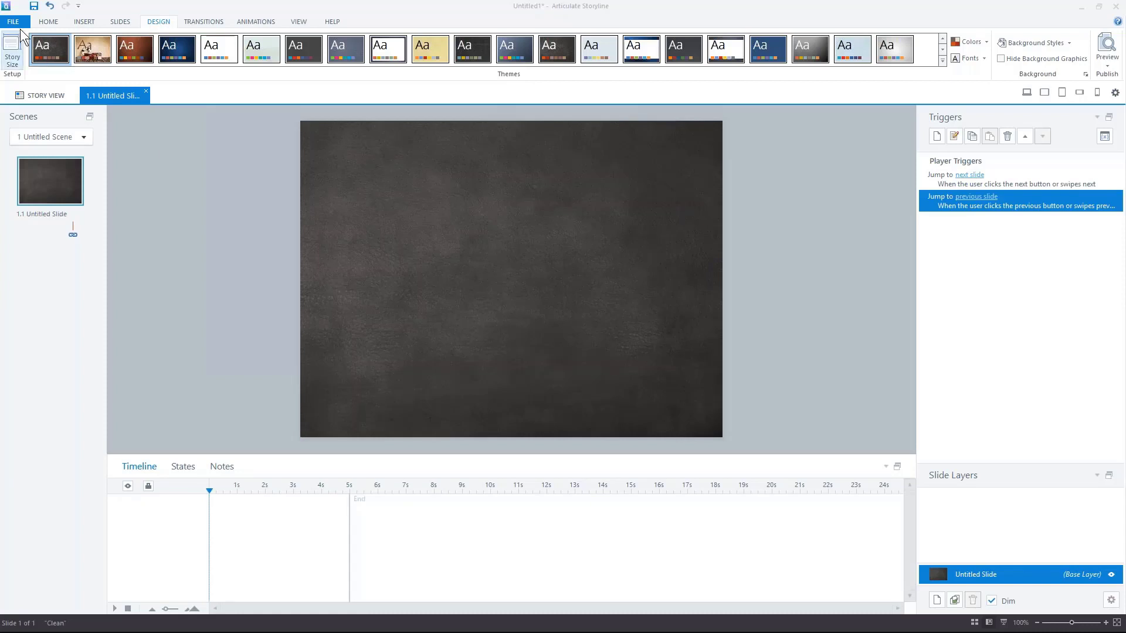
Look at the video and caption files in the Caption Sample SL3 folder in File Explorer and return to the Storyline project.
{"action": "left_click", "coordinate": [49, 21]}
{"action": "left_click", "coordinate": [86, 22]}
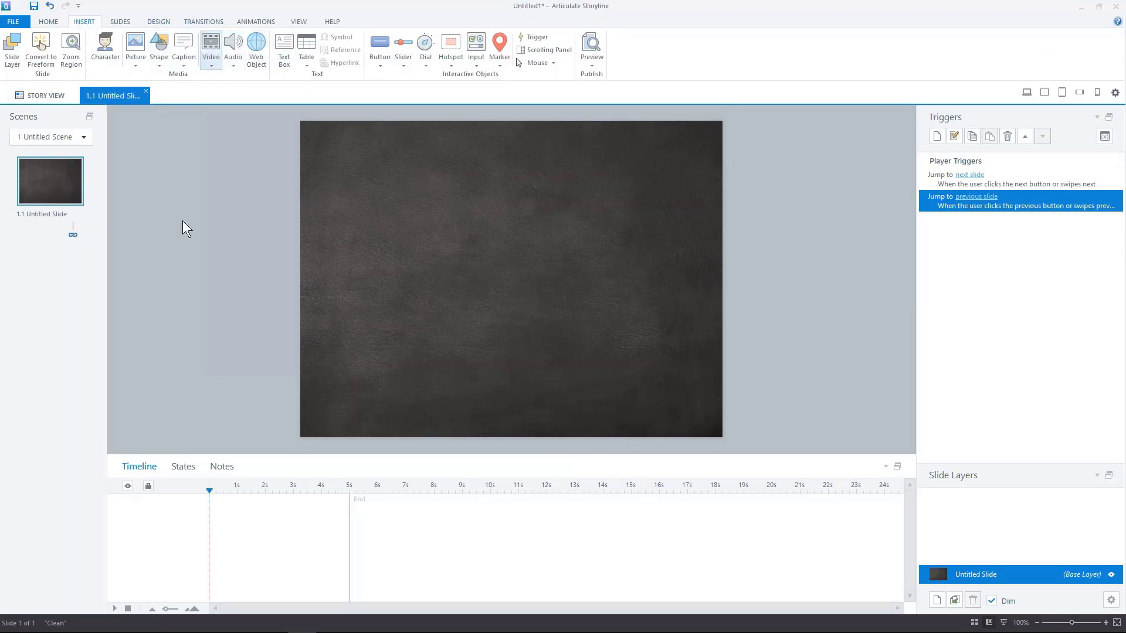
{"action": "mouse_move", "coordinate": [149, 626]}
{"action": "mouse_move", "coordinate": [101, 622]}
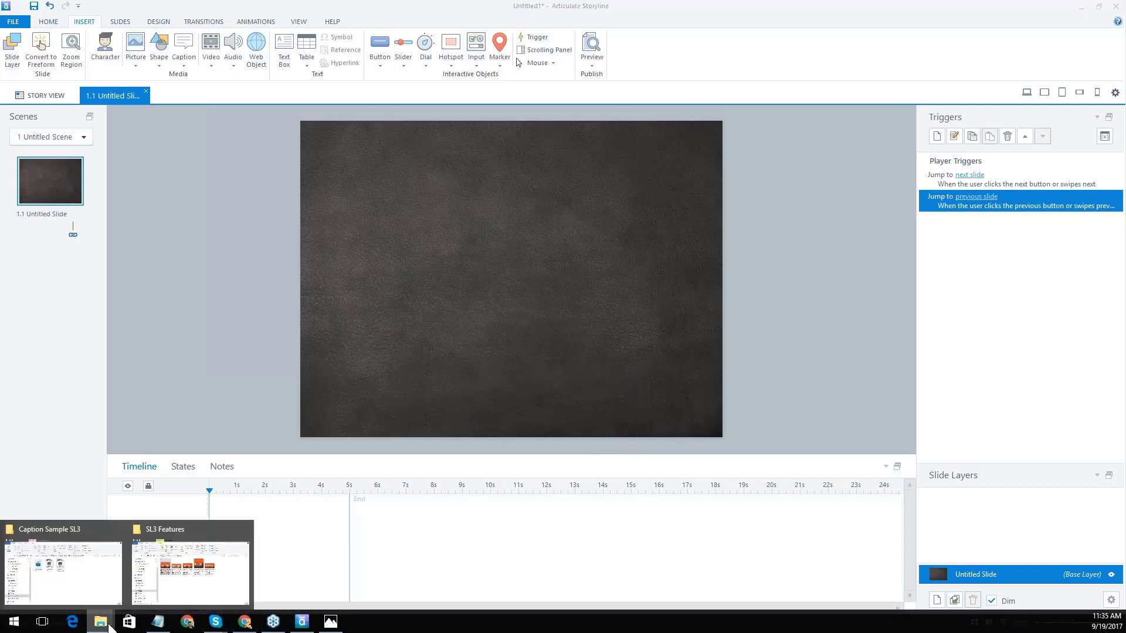
{"action": "left_click", "coordinate": [81, 579]}
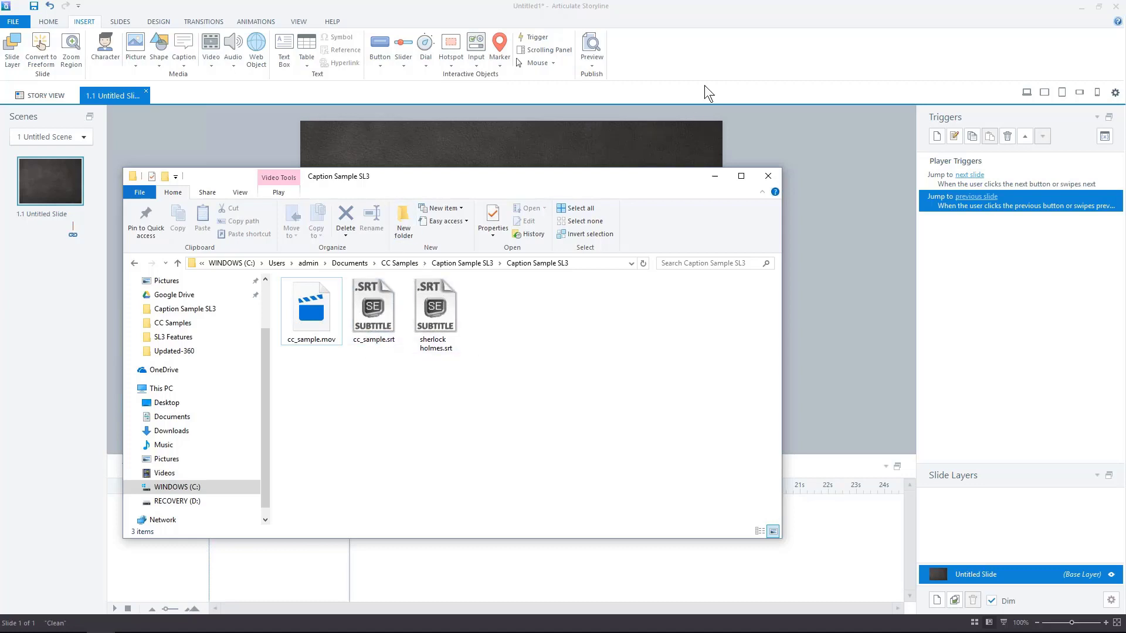
{"action": "left_click", "coordinate": [709, 42]}
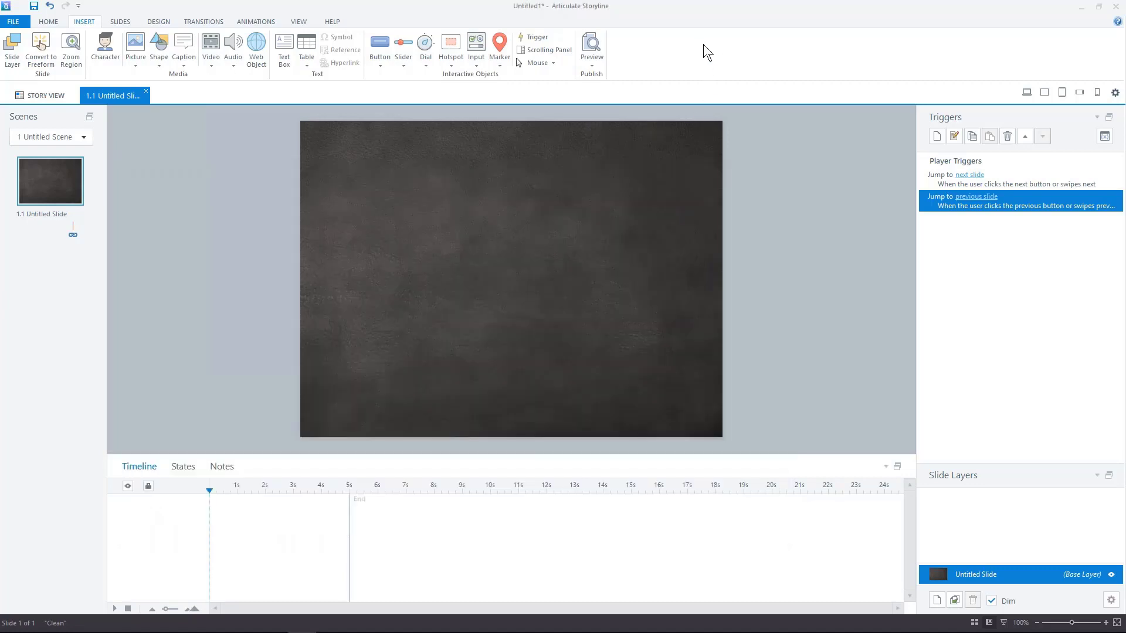
Insert the video file cc_sample.mov from the Caption Sample SL3 folder onto the slide.
{"action": "left_click", "coordinate": [210, 66]}
{"action": "left_click", "coordinate": [182, 76]}
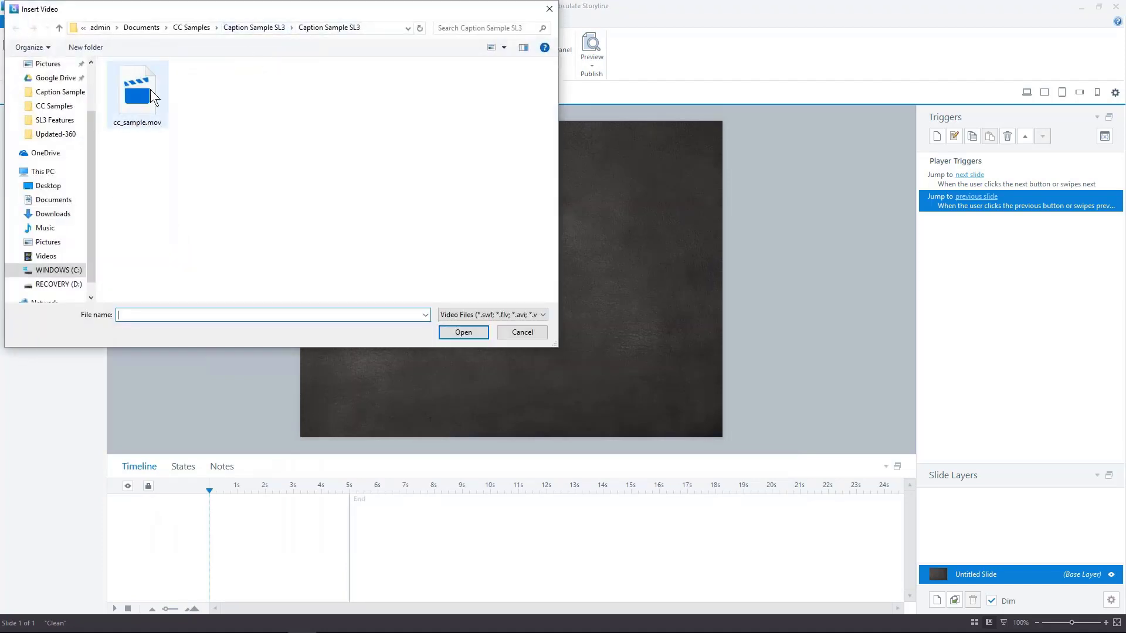
{"action": "left_click", "coordinate": [142, 101]}
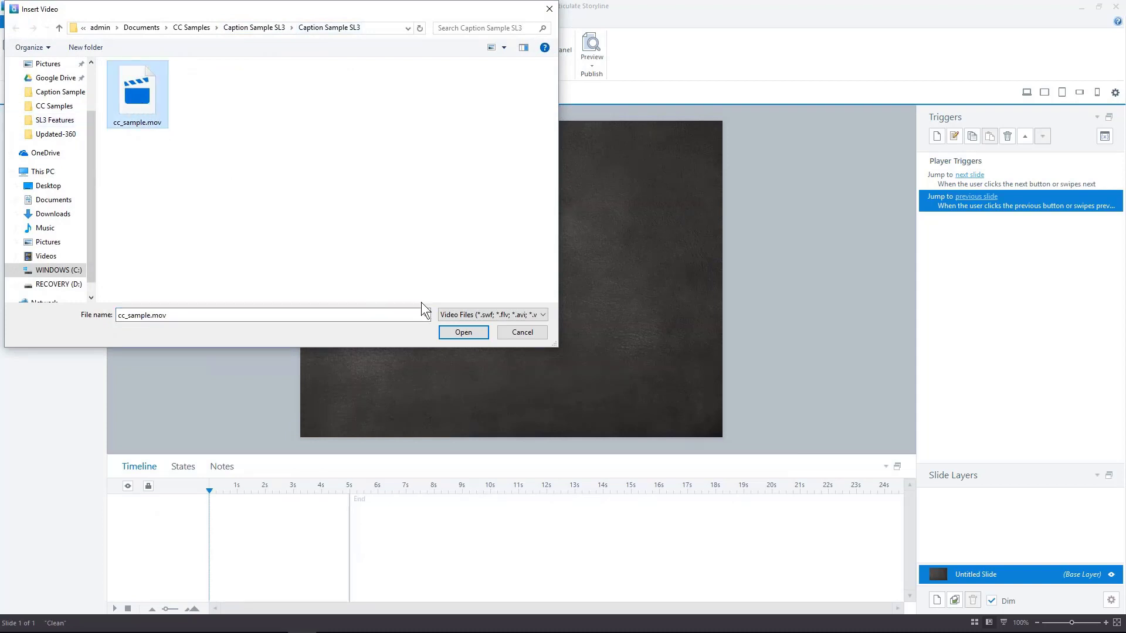
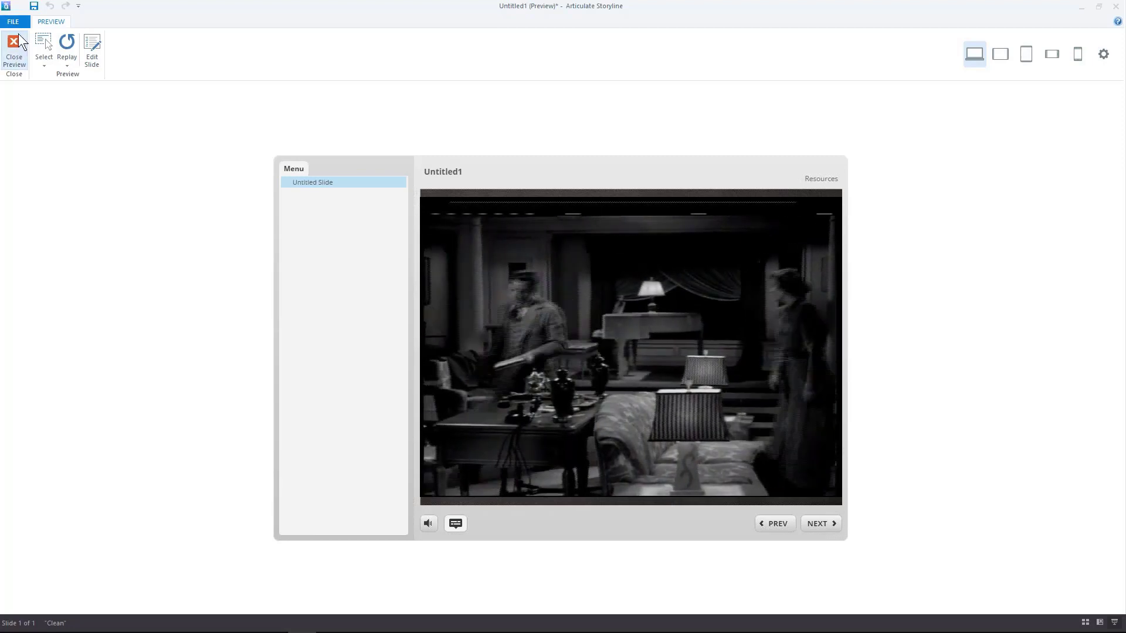
Close the slide preview and try editing the video's imported closed captions, cancelling the file conversion.
{"action": "left_click", "coordinate": [14, 52]}
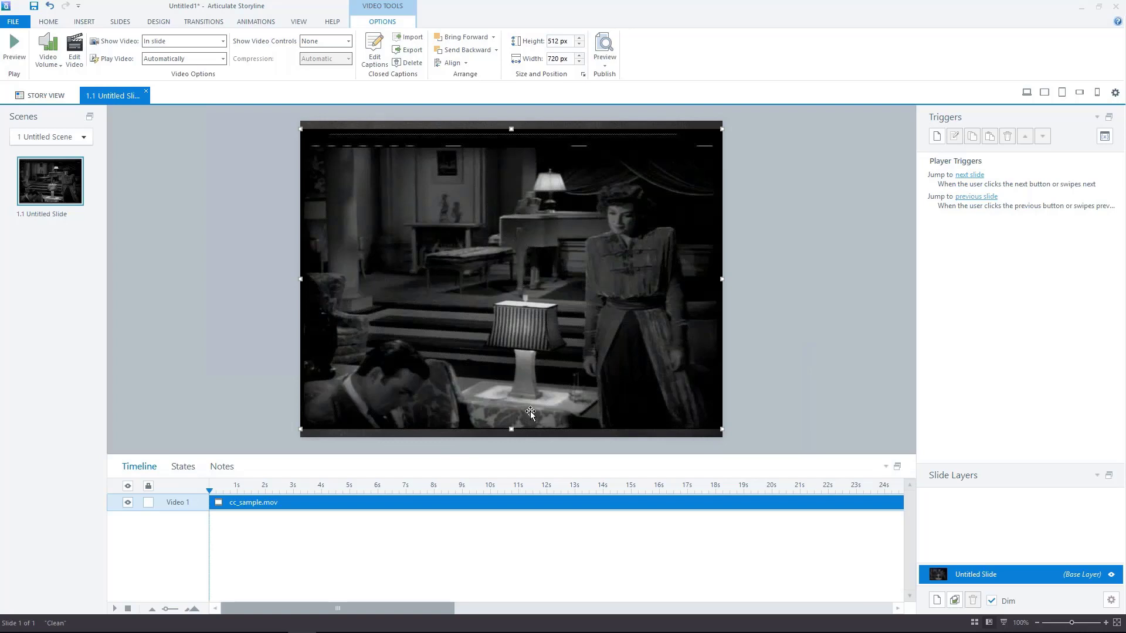
{"action": "left_click", "coordinate": [374, 53]}
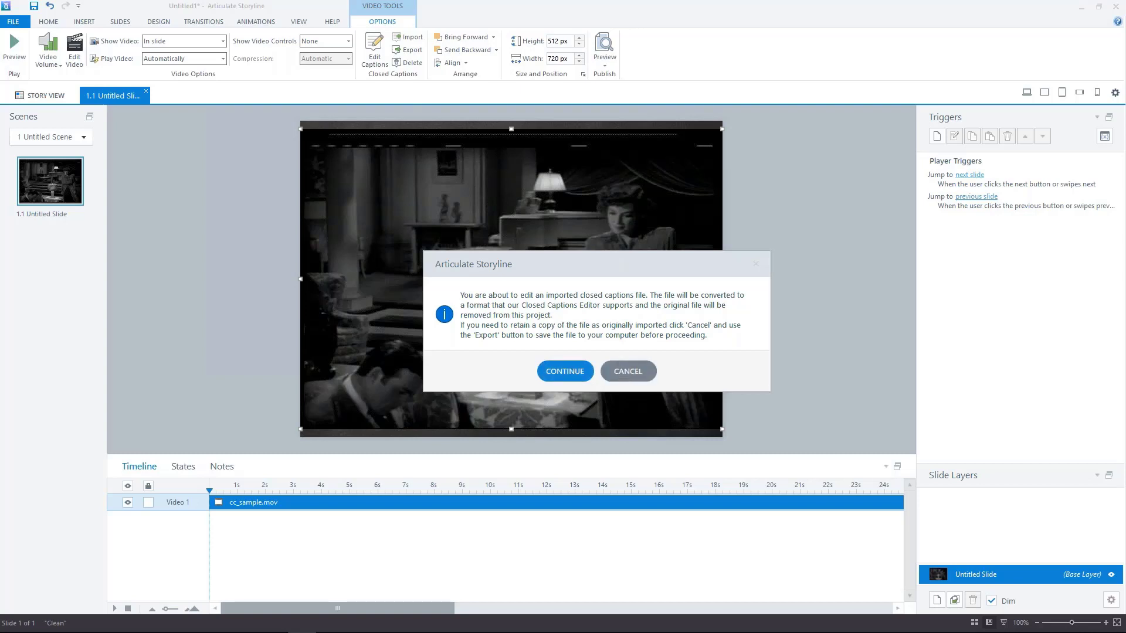
{"action": "left_click", "coordinate": [618, 364]}
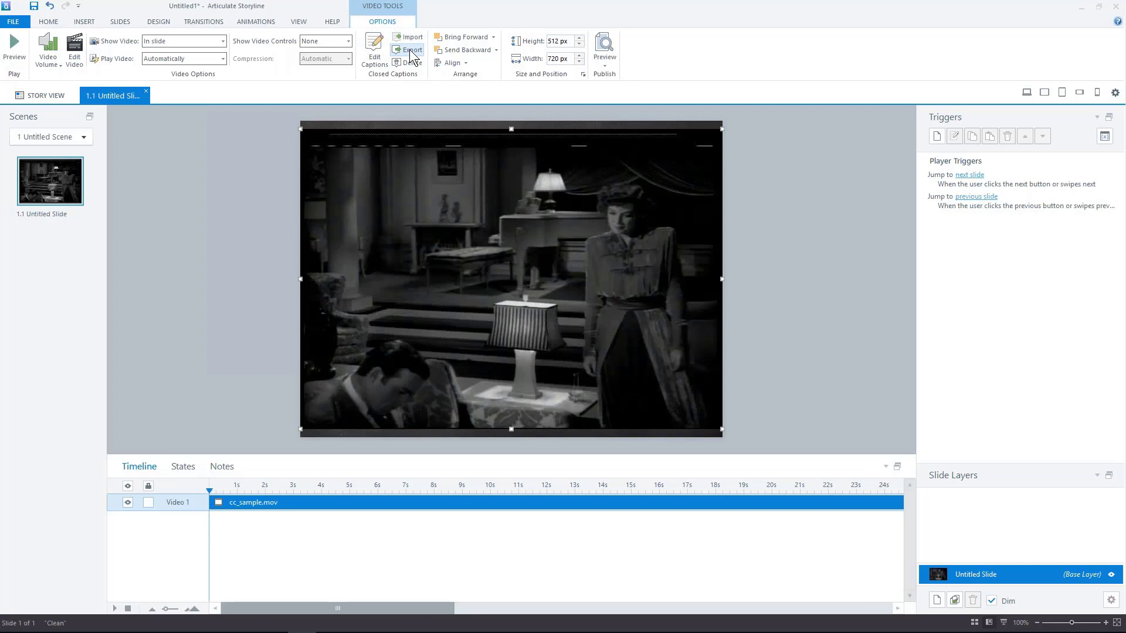
Export the video's closed captions to the Caption Sample SL3 folder, replacing the 3 in the suggested file name with _b.
{"action": "left_click", "coordinate": [411, 50]}
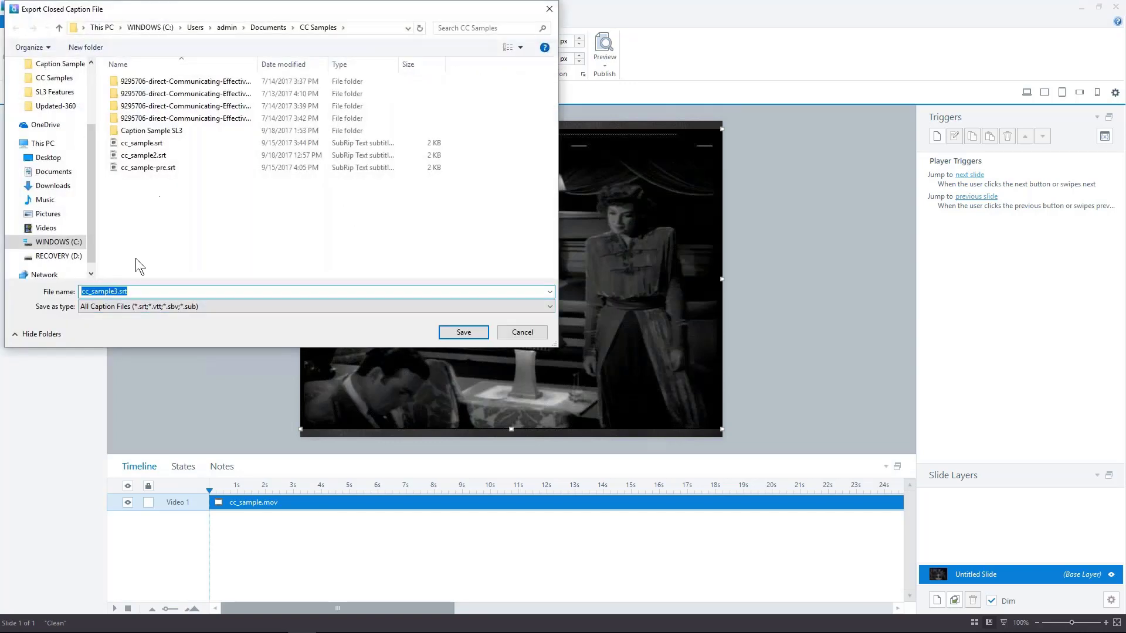
{"action": "double_click", "coordinate": [152, 130]}
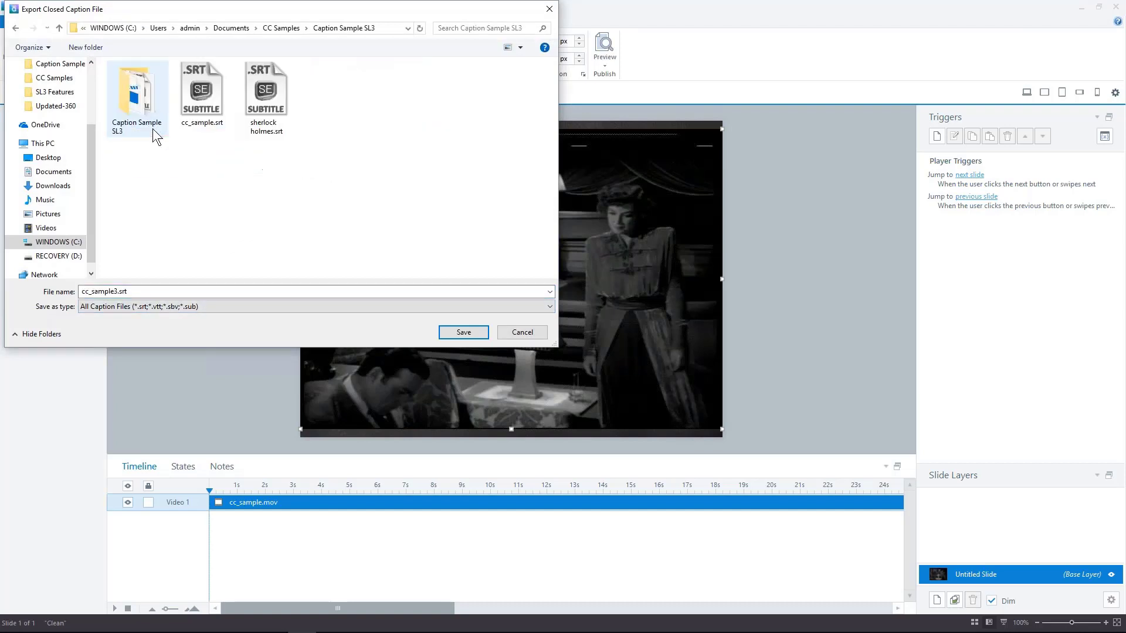
{"action": "left_click", "coordinate": [151, 293]}
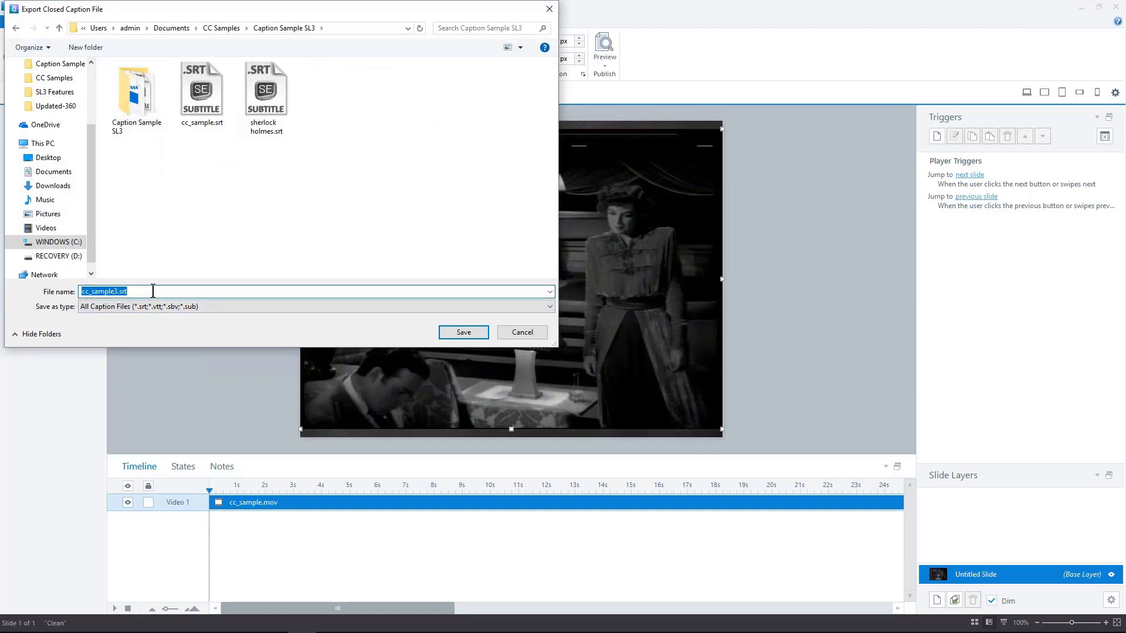
{"action": "left_click", "coordinate": [119, 289]}
{"action": "key", "text": "BackSpace"}
{"action": "type", "text": "_b"}
{"action": "left_click", "coordinate": [464, 333]}
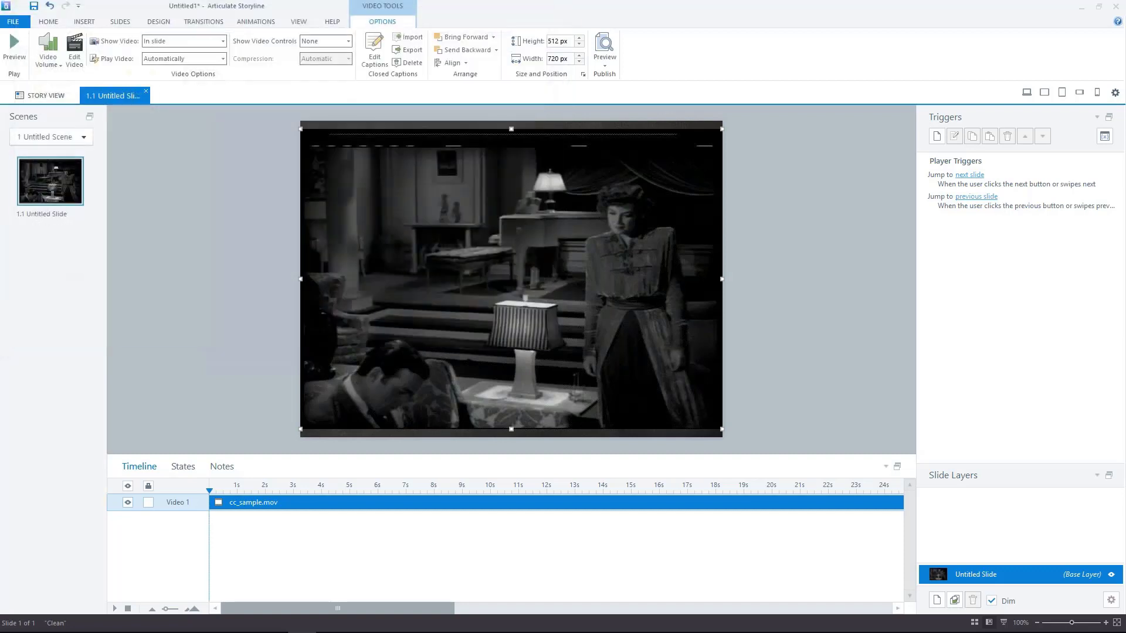
Open the video's captions in the Closed Captions Editor, accepting the conversion of the imported file.
{"action": "left_click", "coordinate": [374, 48]}
{"action": "left_click", "coordinate": [578, 368]}
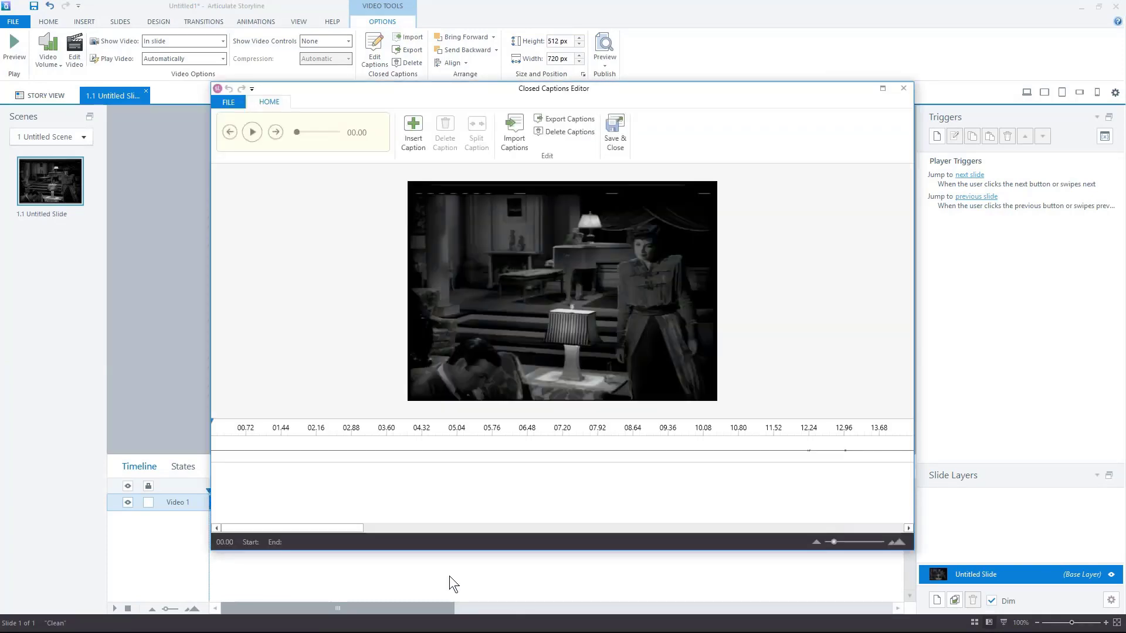
{"action": "left_click_drag", "start_coordinate": [265, 527], "coordinate": [240, 523]}
Import a caption file into the Closed Captions Editor, accepting the replacement of all existing captions.
{"action": "left_click", "coordinate": [515, 128]}
{"action": "left_click", "coordinate": [600, 346]}
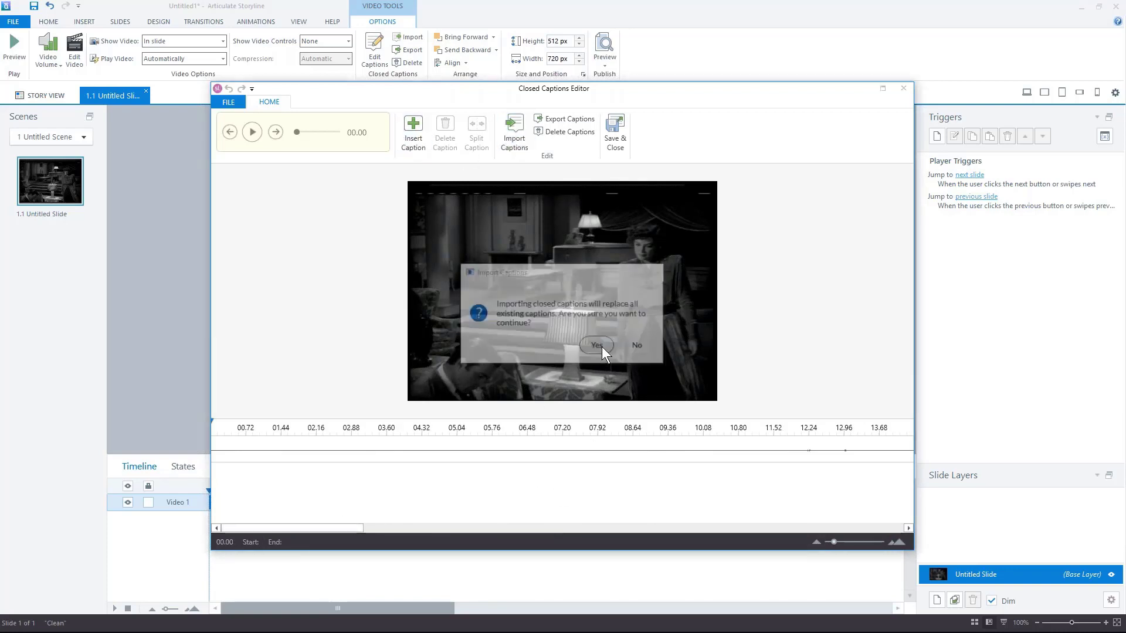
{"action": "left_click", "coordinate": [356, 175]}
{"action": "left_click", "coordinate": [673, 378]}
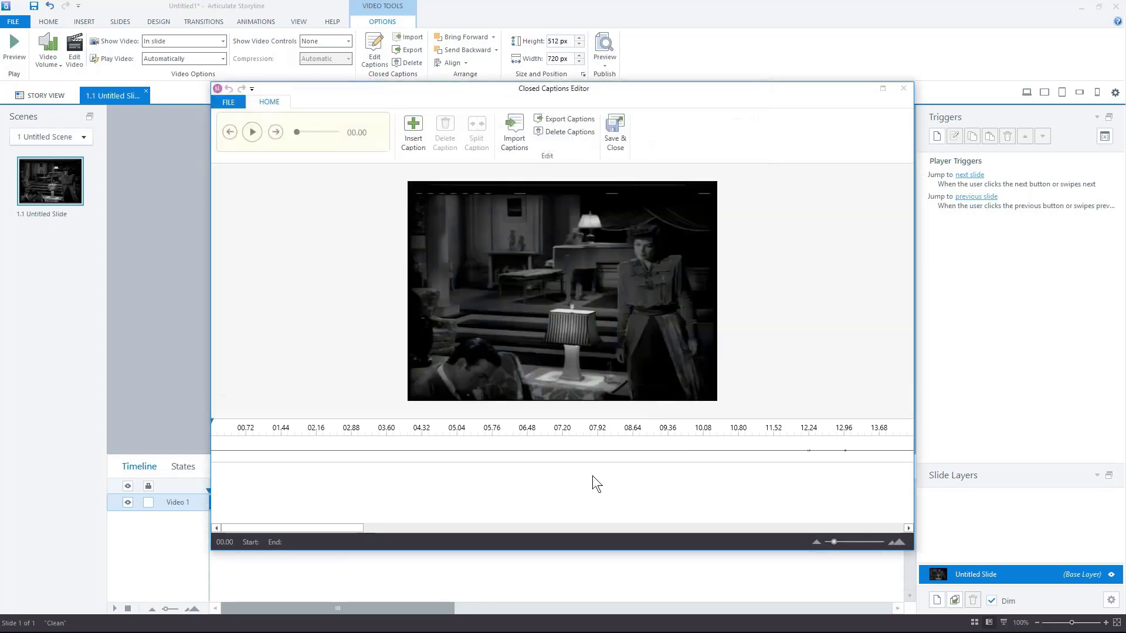
Prefix the caption "Is that what the Americans call doodling?" with "LADY:" and the following caption with "MAN:".
{"action": "left_click", "coordinate": [593, 476]}
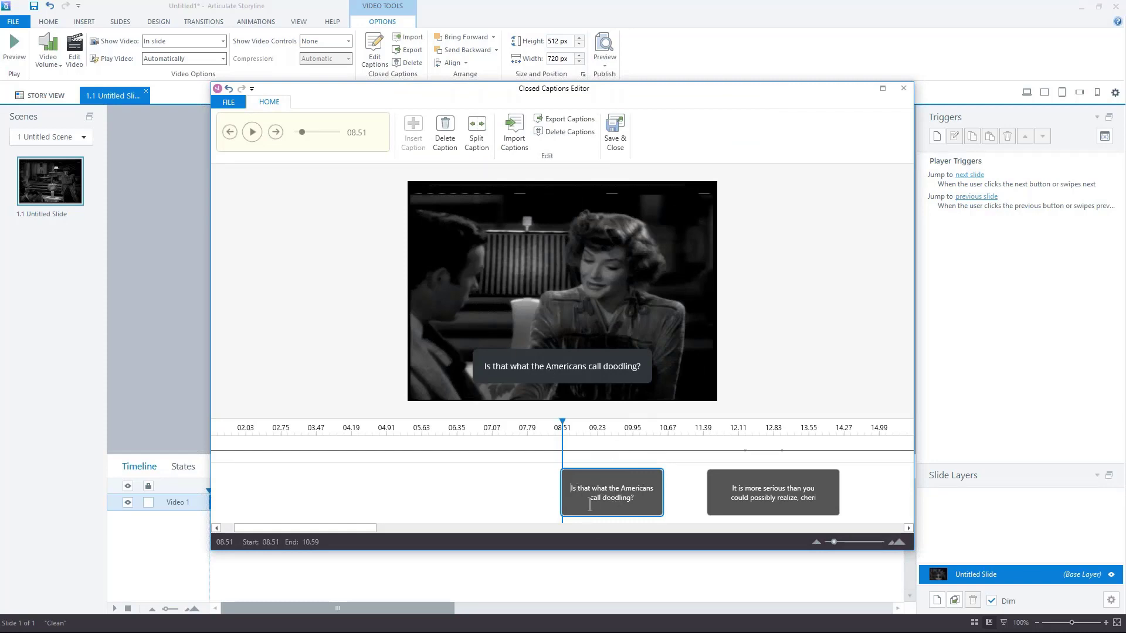
{"action": "type", "text": "LADY:"}
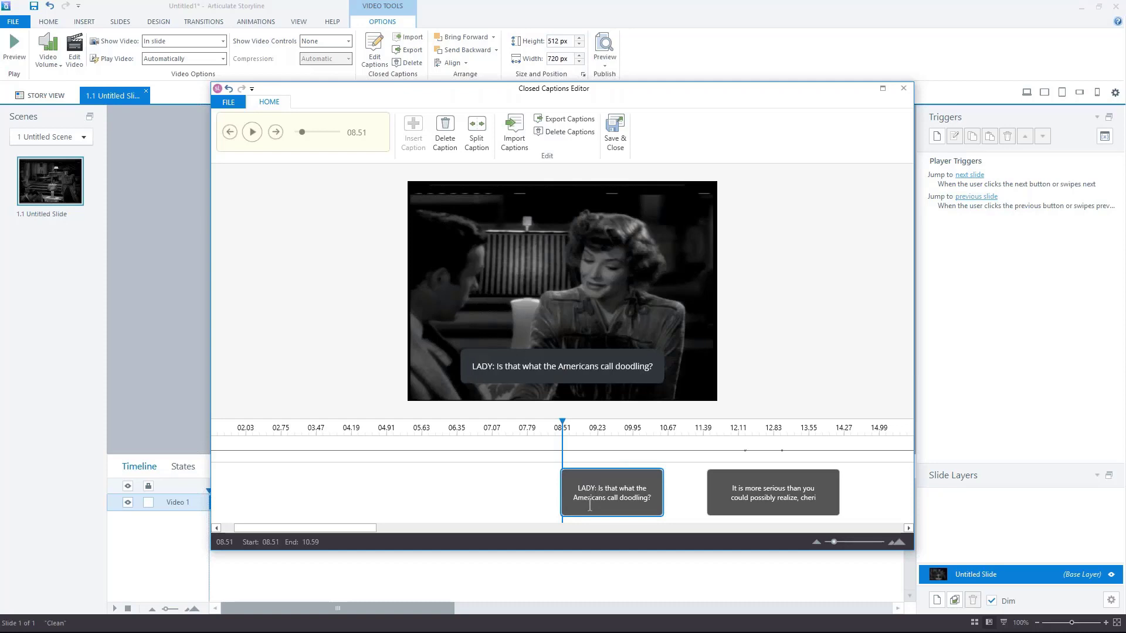
{"action": "left_click", "coordinate": [732, 488]}
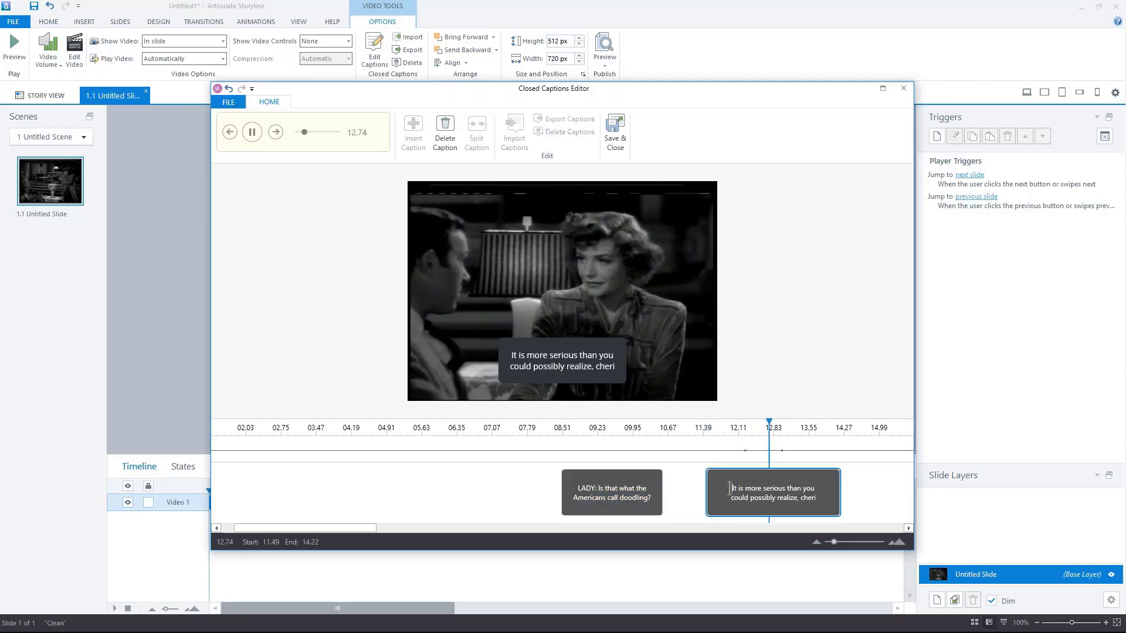
{"action": "type", "text": "MAN"}
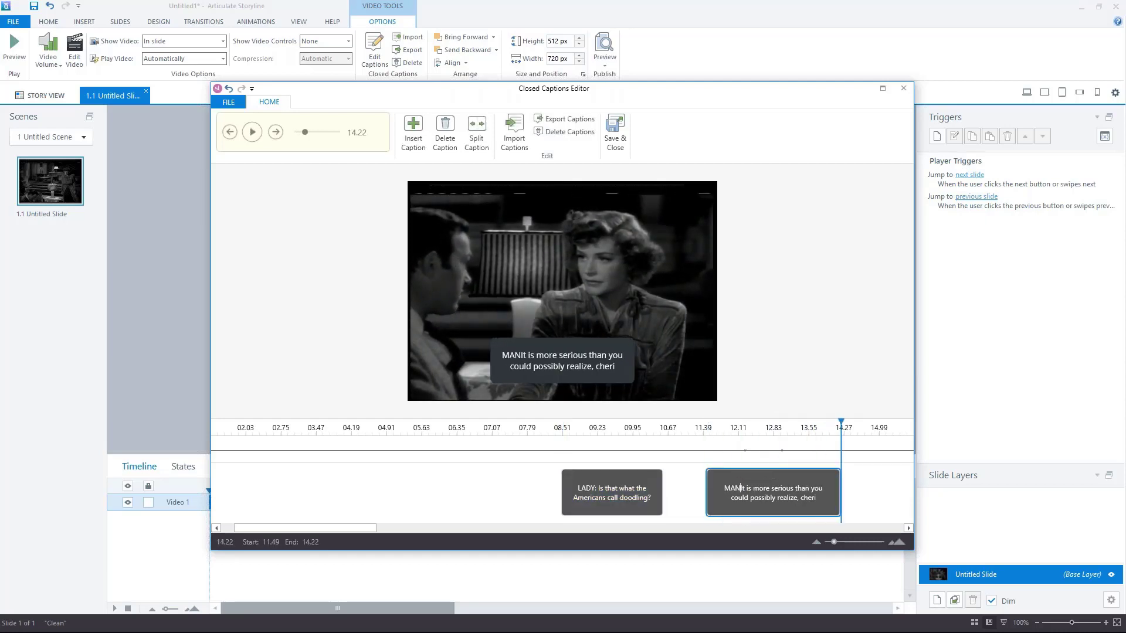
{"action": "type", "text": ":"}
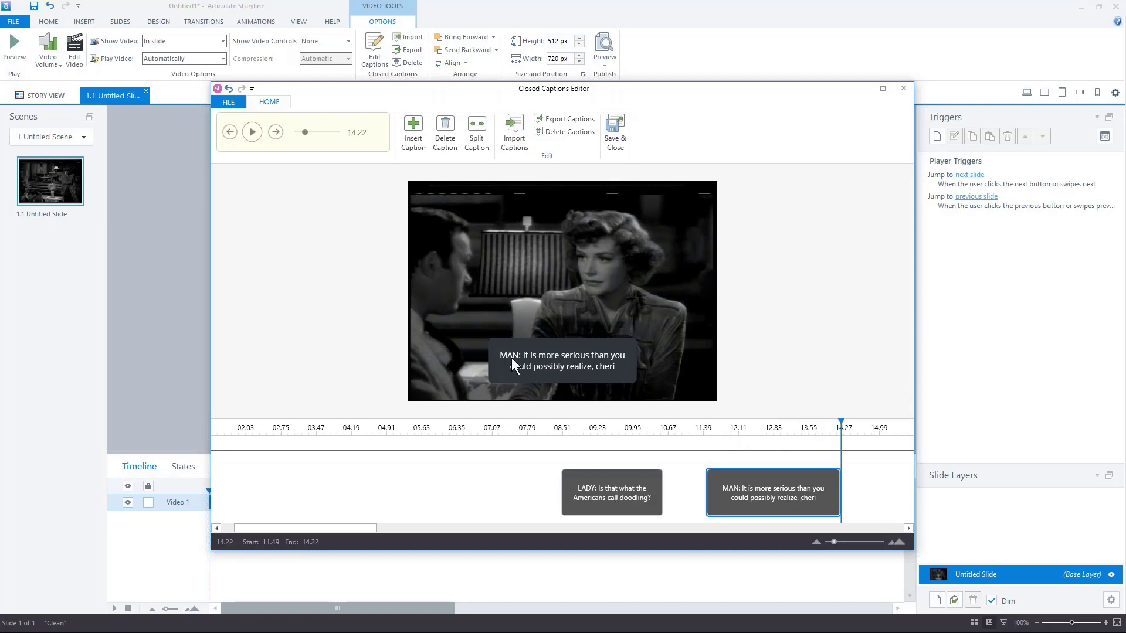
Try splitting the MAN caption at 12.85 and undo the split.
{"action": "left_click", "coordinate": [768, 506]}
{"action": "left_click", "coordinate": [473, 126]}
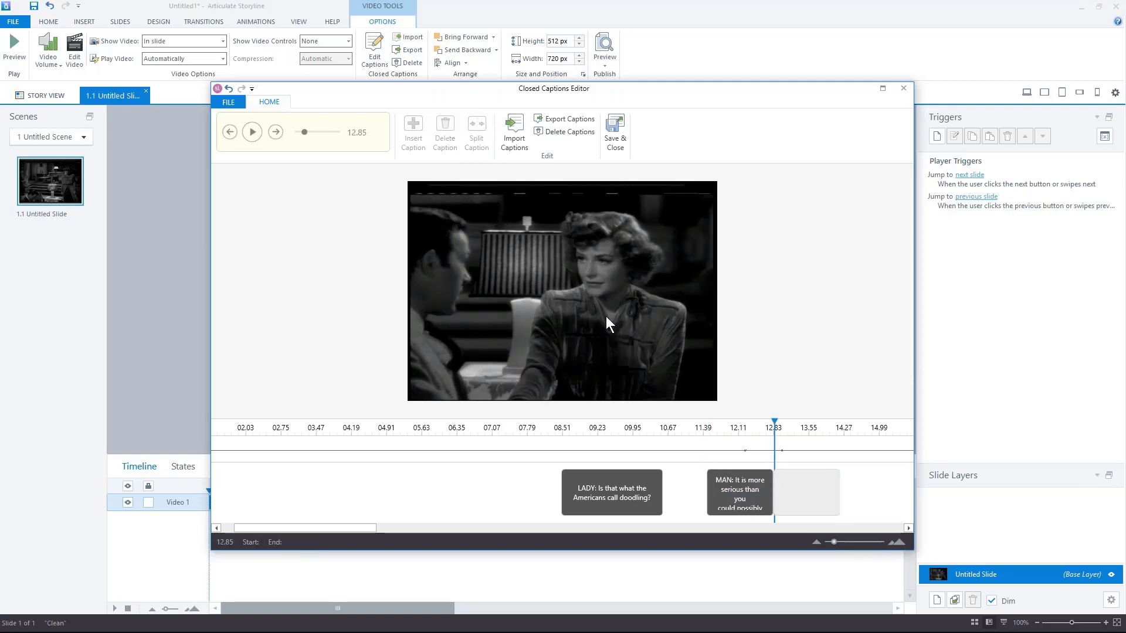
{"action": "key", "text": "ctrl+z"}
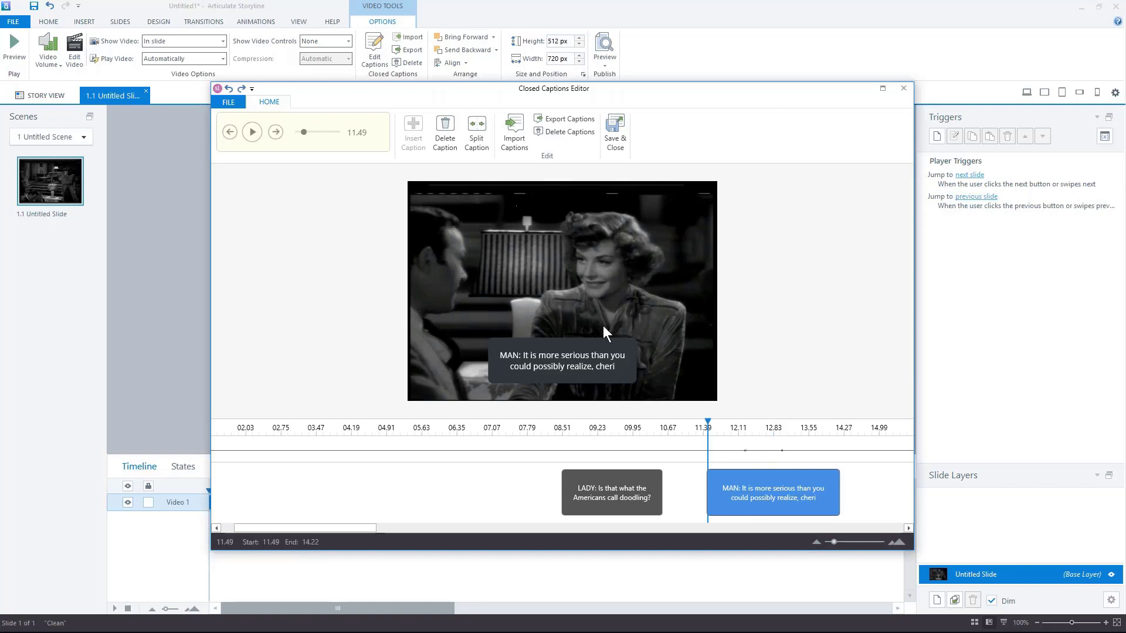
Insert a blank caption at 14.63 in the gap after the MAN caption, scrub through it, and delete it again.
{"action": "left_click", "coordinate": [859, 489]}
{"action": "left_click", "coordinate": [424, 131]}
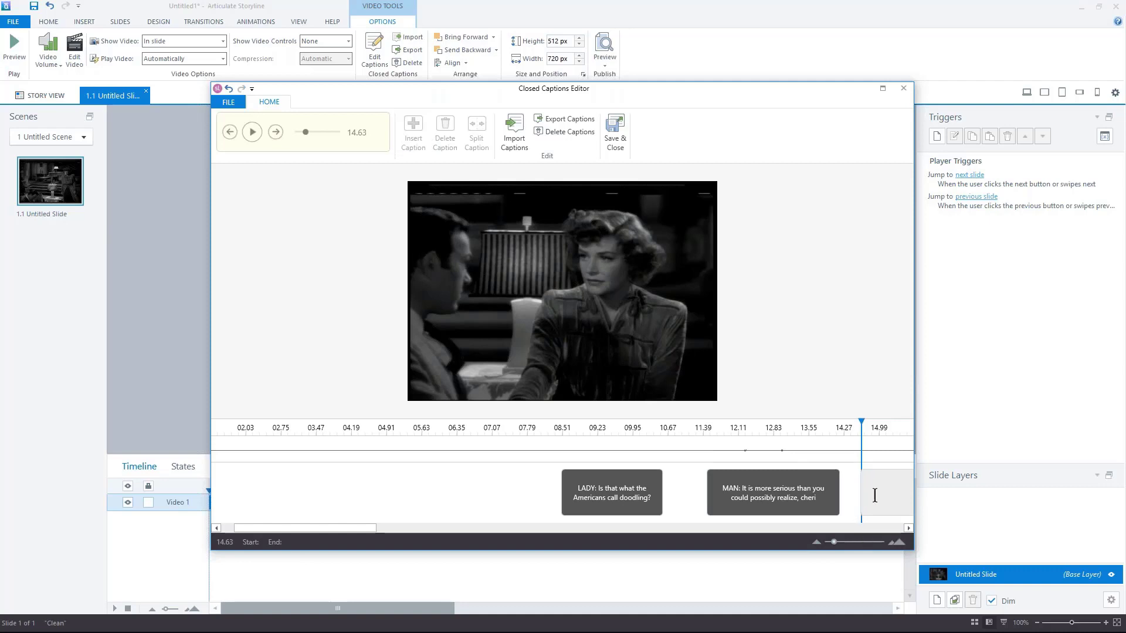
{"action": "left_click_drag", "start_coordinate": [315, 527], "coordinate": [386, 527]}
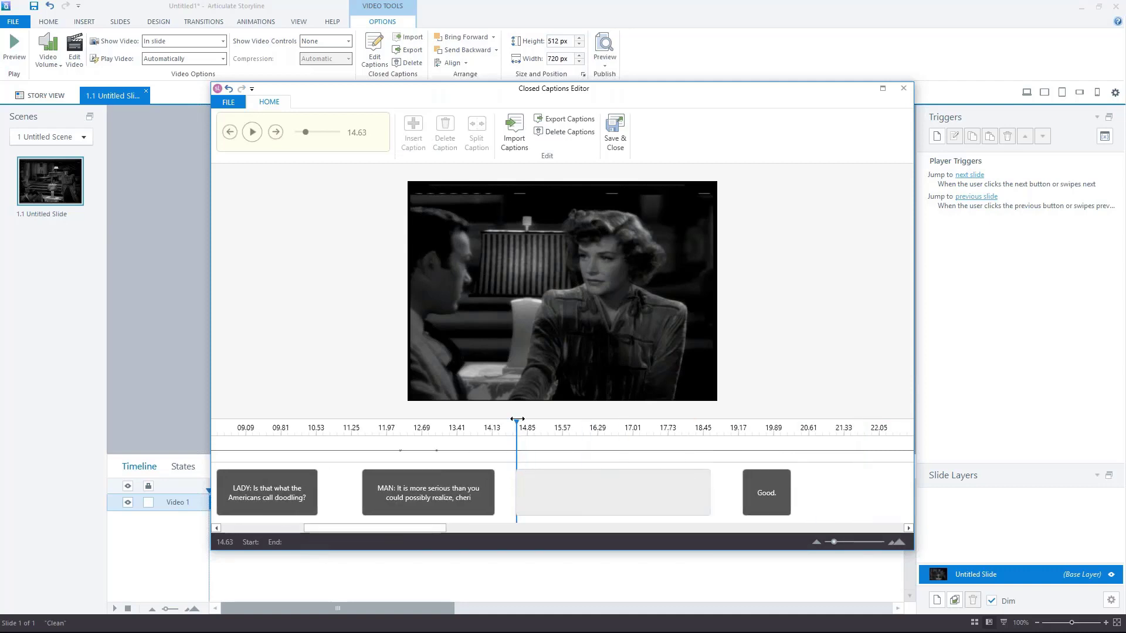
{"action": "left_click_drag", "start_coordinate": [516, 420], "coordinate": [615, 420]}
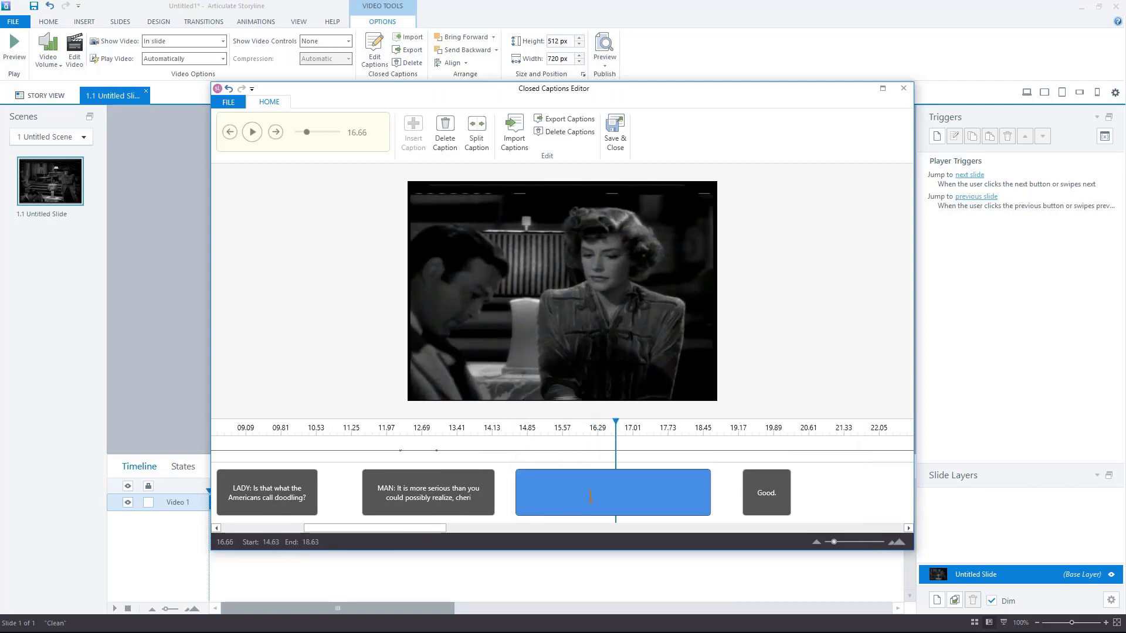
{"action": "left_click", "coordinate": [589, 497]}
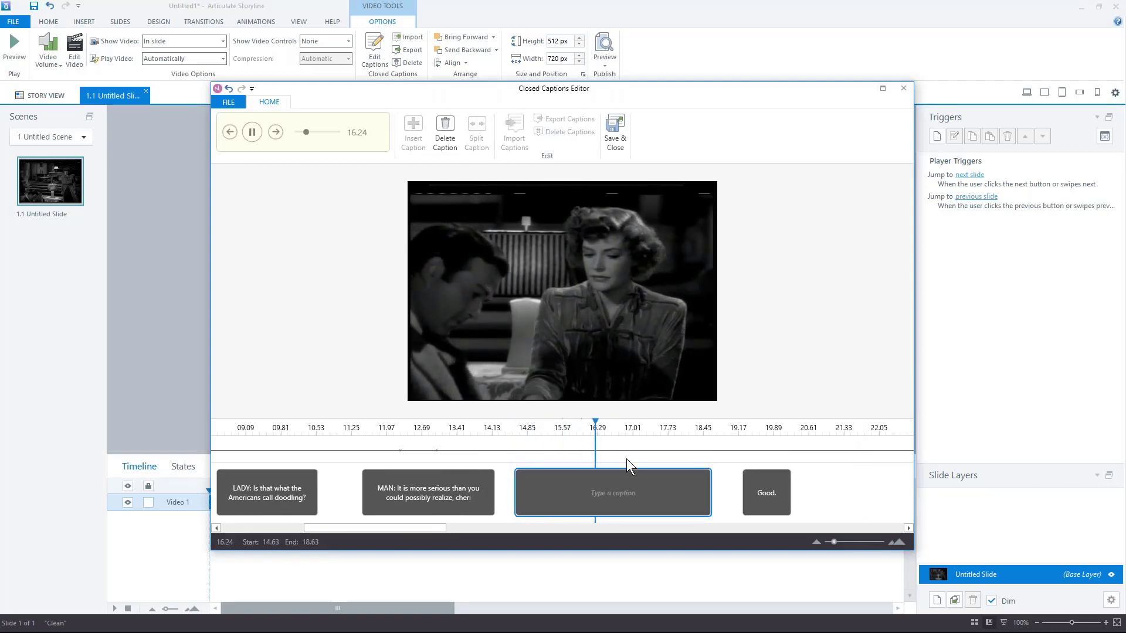
{"action": "left_click", "coordinate": [600, 512]}
{"action": "key", "text": "Delete"}
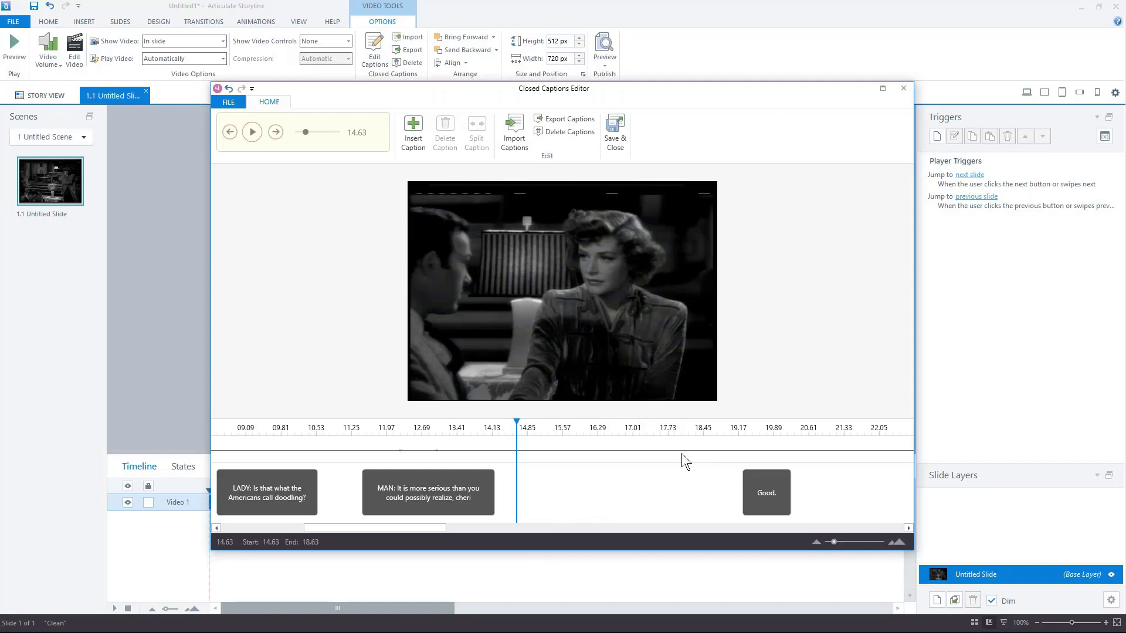
Save and close the edited captions, and check them in a tablet landscape preview of the slide.
{"action": "left_click", "coordinate": [616, 130]}
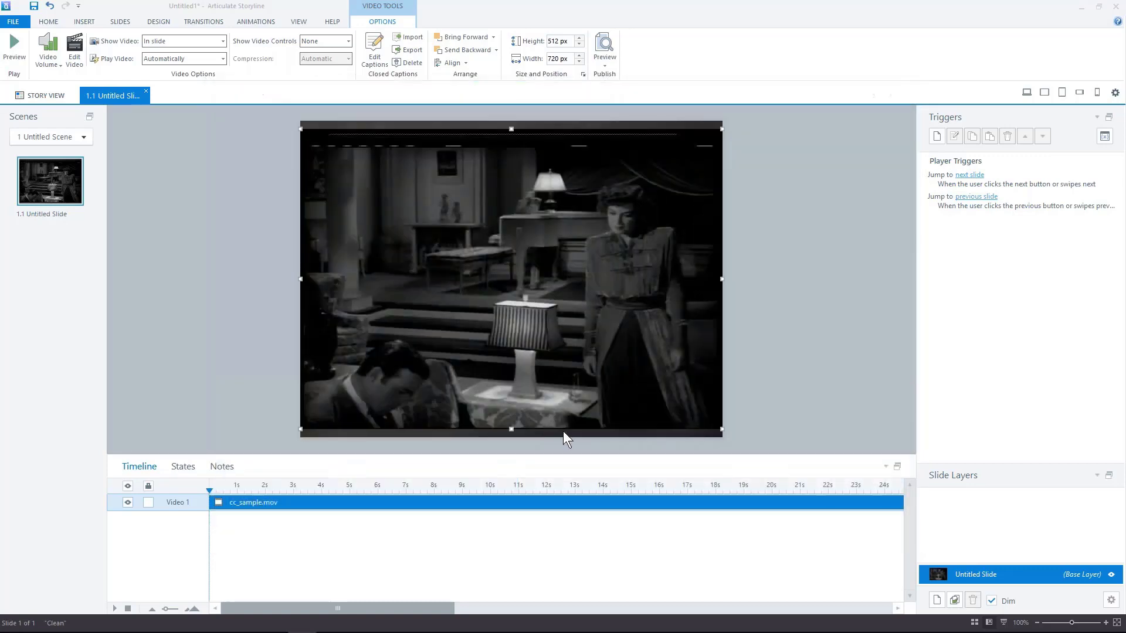
{"action": "left_click", "coordinate": [1045, 92]}
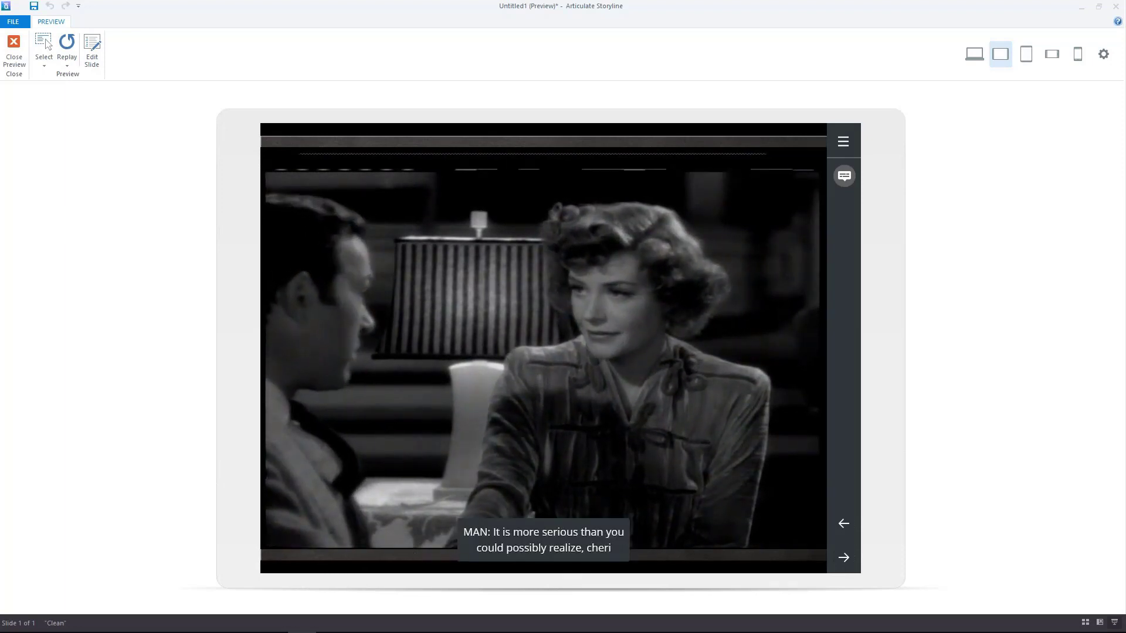
{"action": "left_click", "coordinate": [13, 44]}
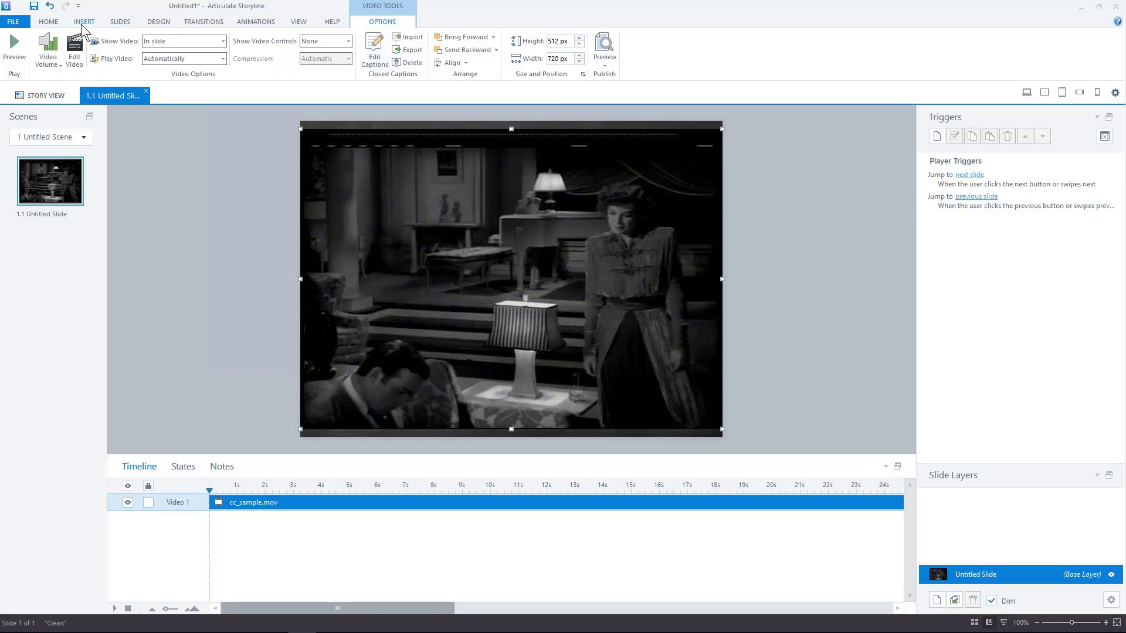
Set the captions font to Raleway ExtraBold in the player's colors and effects properties.
{"action": "left_click", "coordinate": [50, 23]}
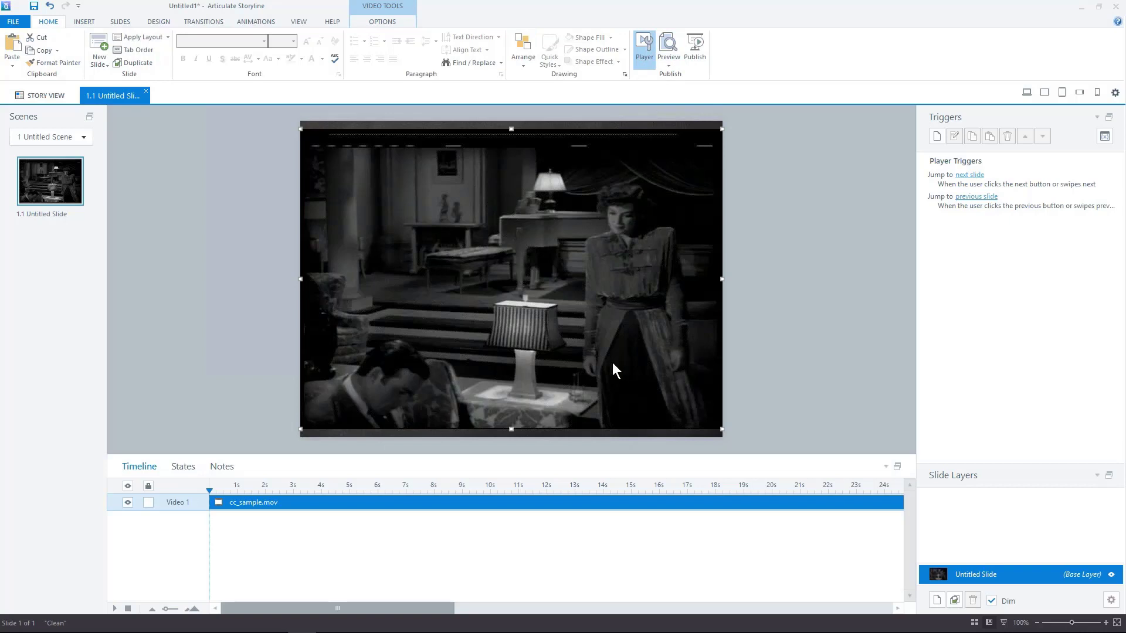
{"action": "left_click", "coordinate": [642, 61]}
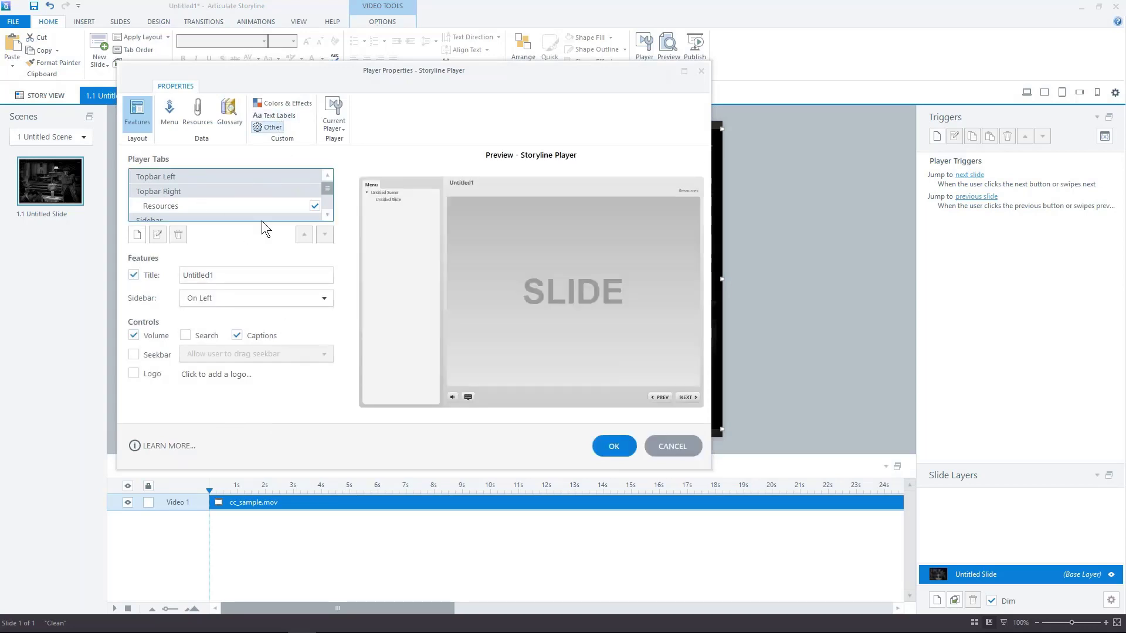
{"action": "left_click", "coordinate": [277, 104]}
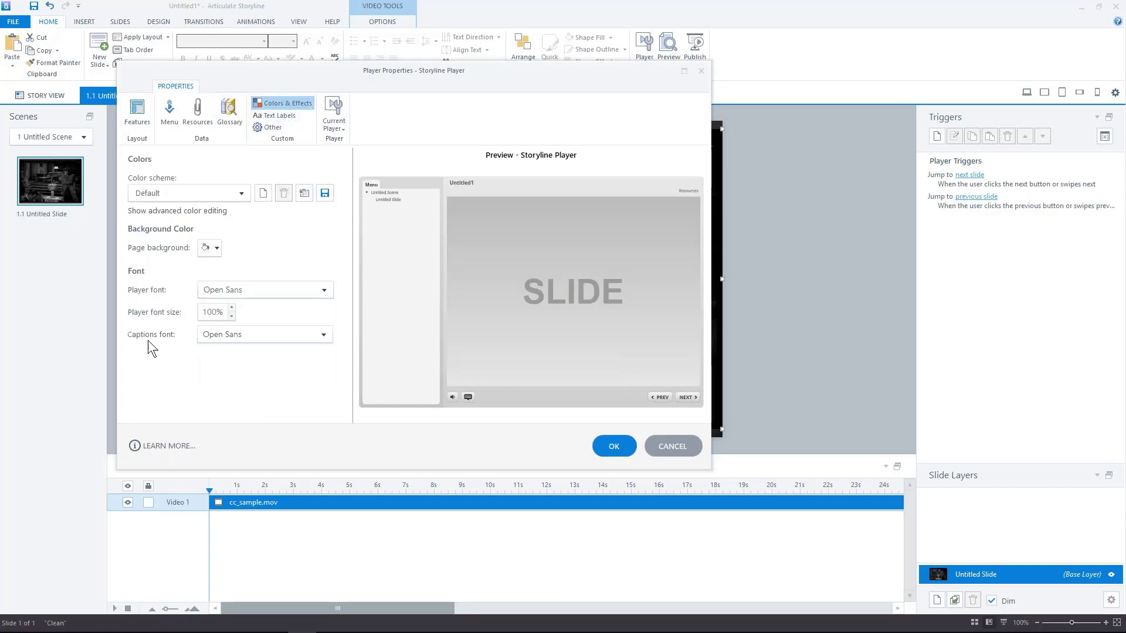
{"action": "left_click", "coordinate": [320, 334]}
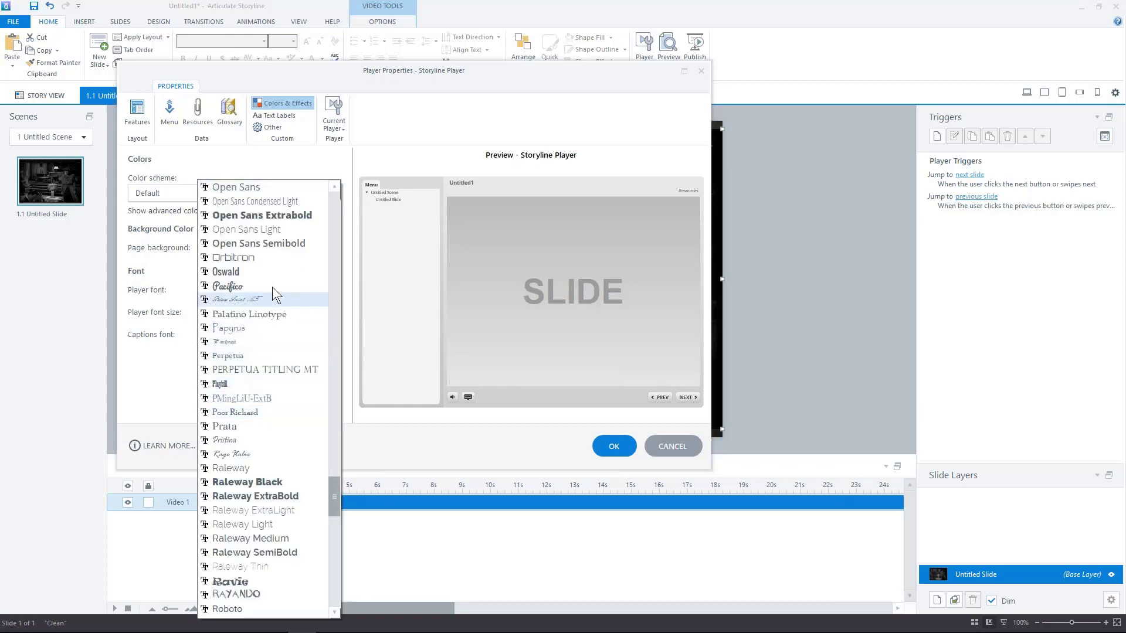
{"action": "left_click", "coordinate": [262, 495]}
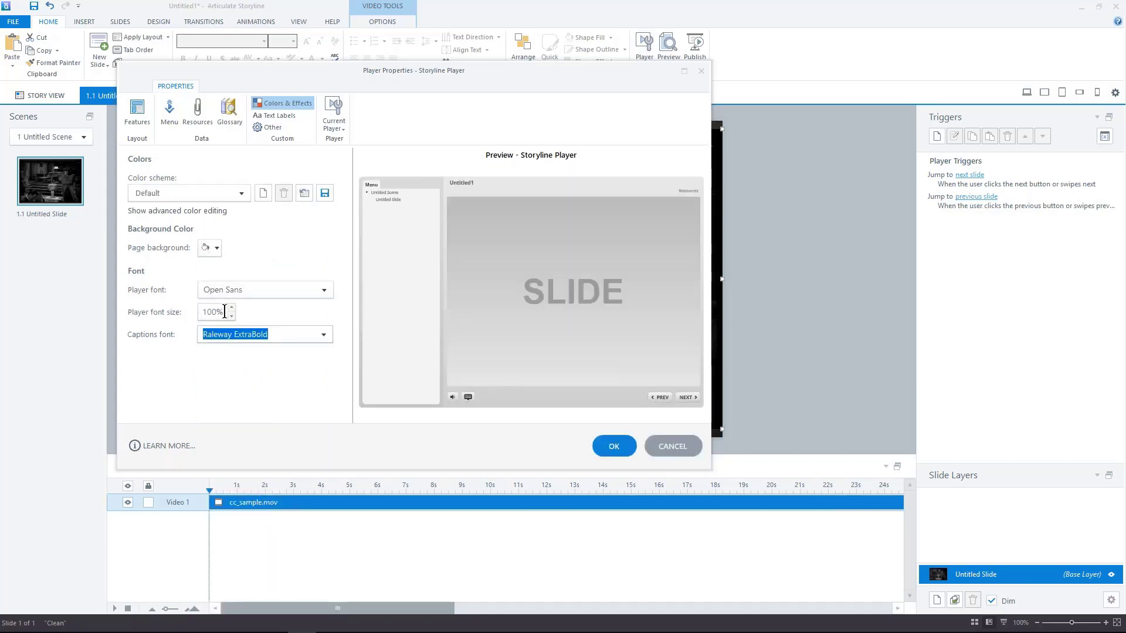
Increase the player font size to about 115%, apply the player changes, and check the slide in a tablet landscape preview.
{"action": "left_click", "coordinate": [231, 307]}
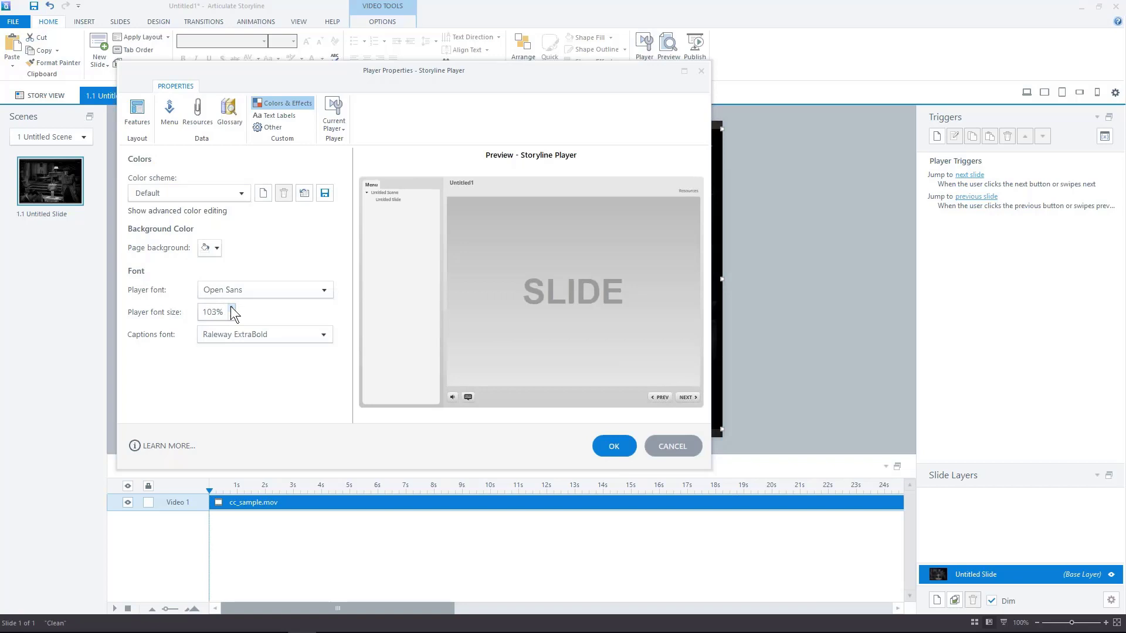
{"action": "left_click", "coordinate": [231, 306]}
{"action": "left_click", "coordinate": [230, 306]}
{"action": "left_click", "coordinate": [230, 307]}
{"action": "left_click", "coordinate": [231, 307]}
{"action": "left_click", "coordinate": [230, 306]}
{"action": "left_click", "coordinate": [230, 307]}
{"action": "left_click", "coordinate": [230, 307]}
{"action": "left_click", "coordinate": [231, 306]}
{"action": "left_click", "coordinate": [231, 307]}
{"action": "left_click", "coordinate": [231, 307]}
{"action": "left_click", "coordinate": [230, 308]}
{"action": "left_click", "coordinate": [231, 307]}
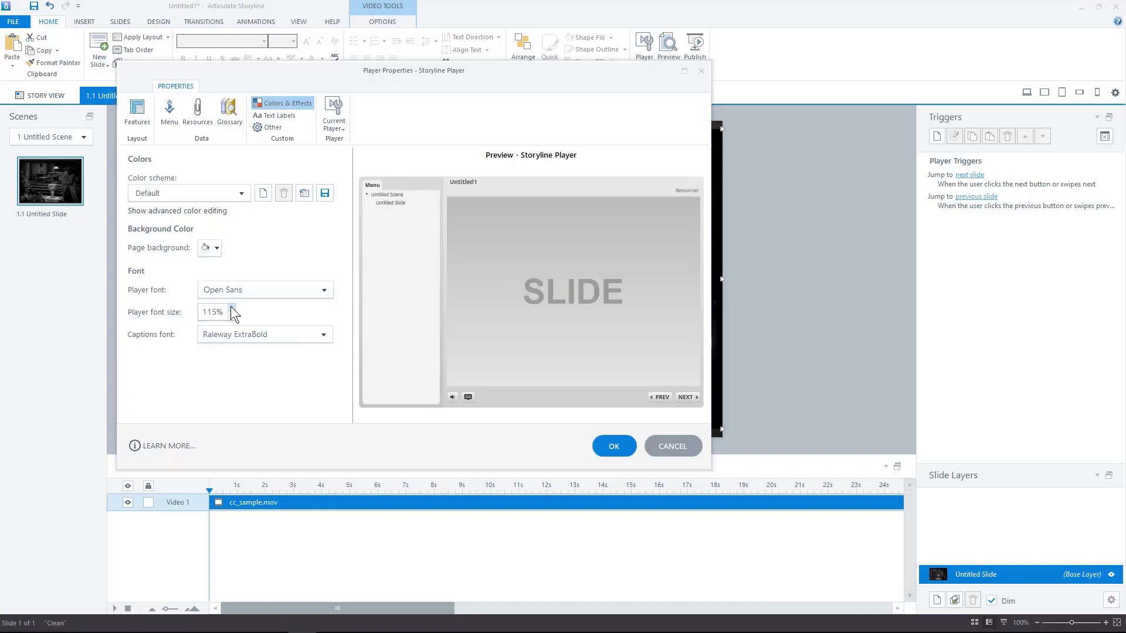
{"action": "left_click", "coordinate": [231, 307]}
{"action": "left_click", "coordinate": [610, 451]}
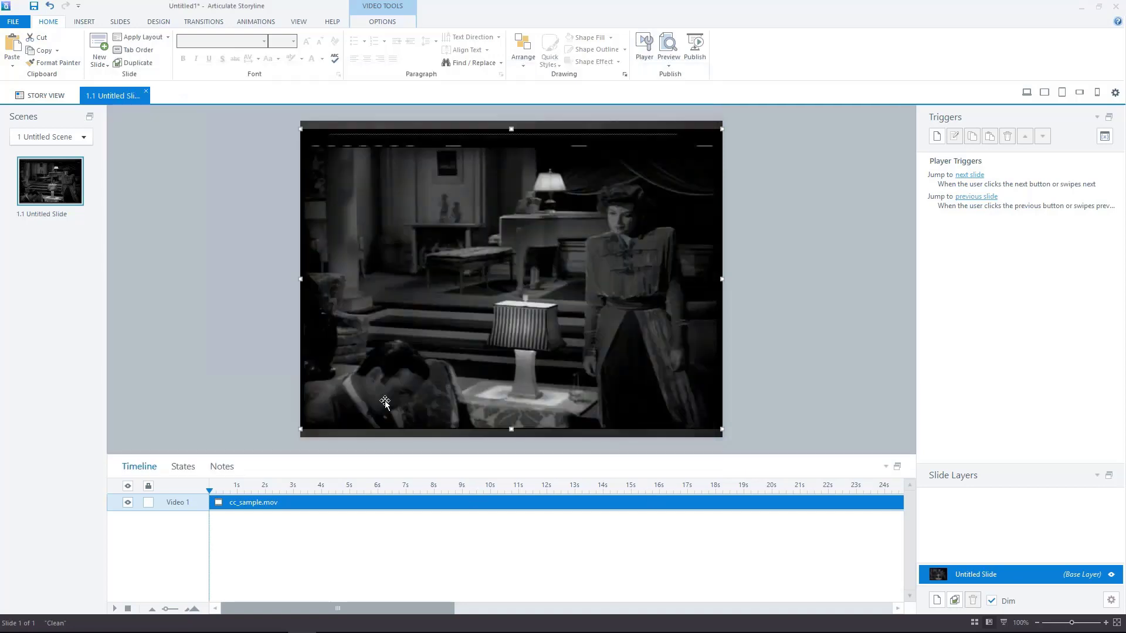
{"action": "left_click", "coordinate": [1044, 92]}
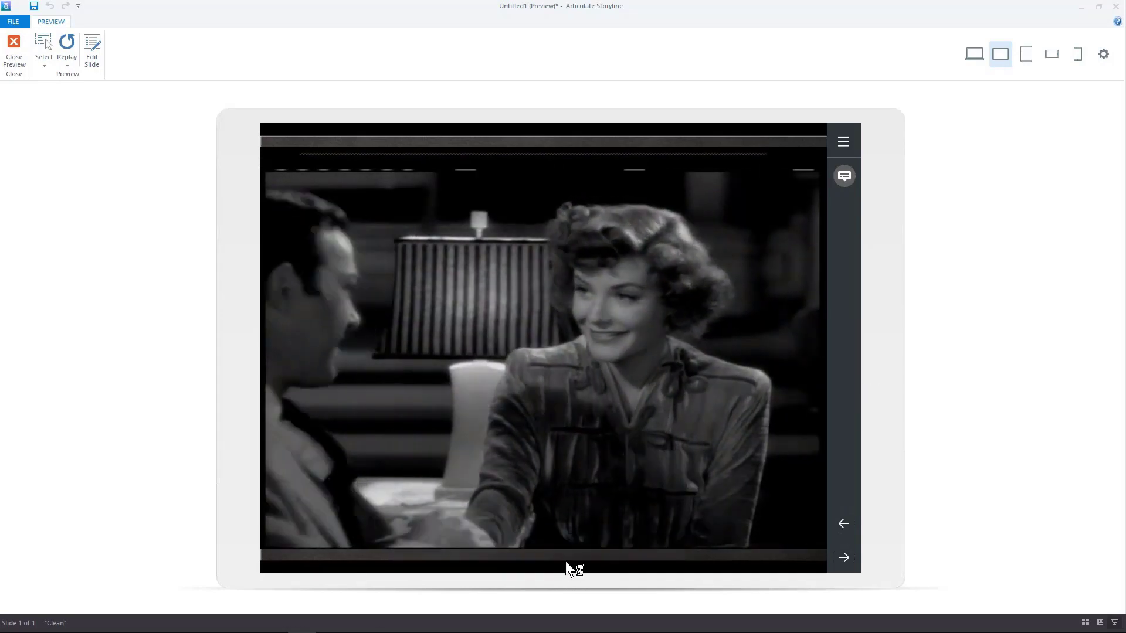
{"action": "left_click", "coordinate": [13, 47]}
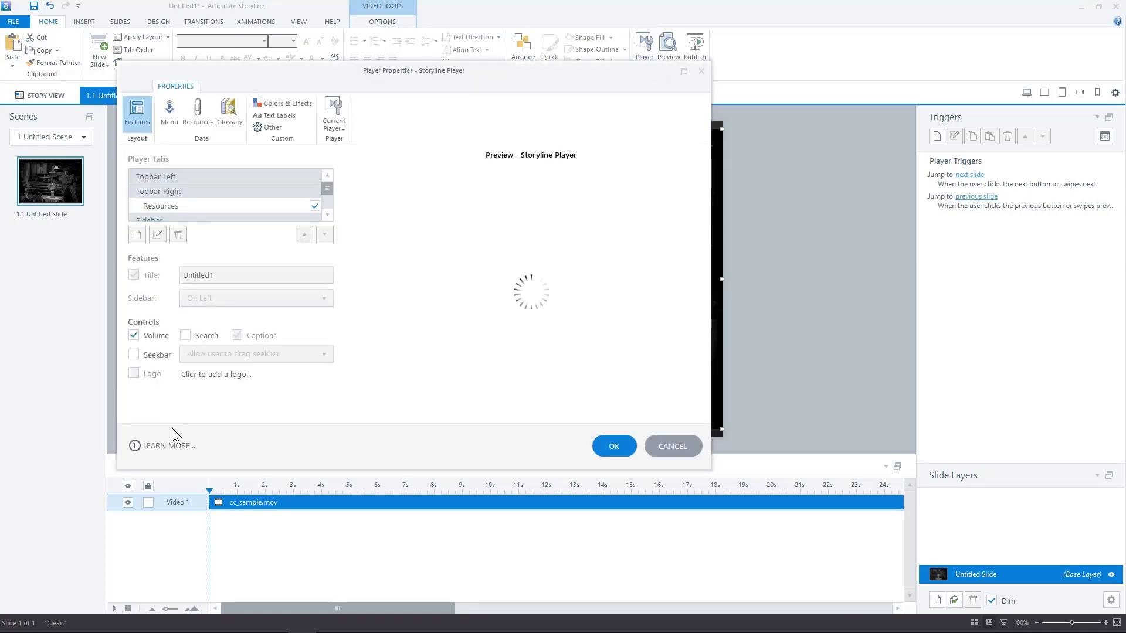
Turn off the player's Volume and Captions controls, title, Resources tab and Menu tab, and apply the changes.
{"action": "left_click", "coordinate": [236, 336]}
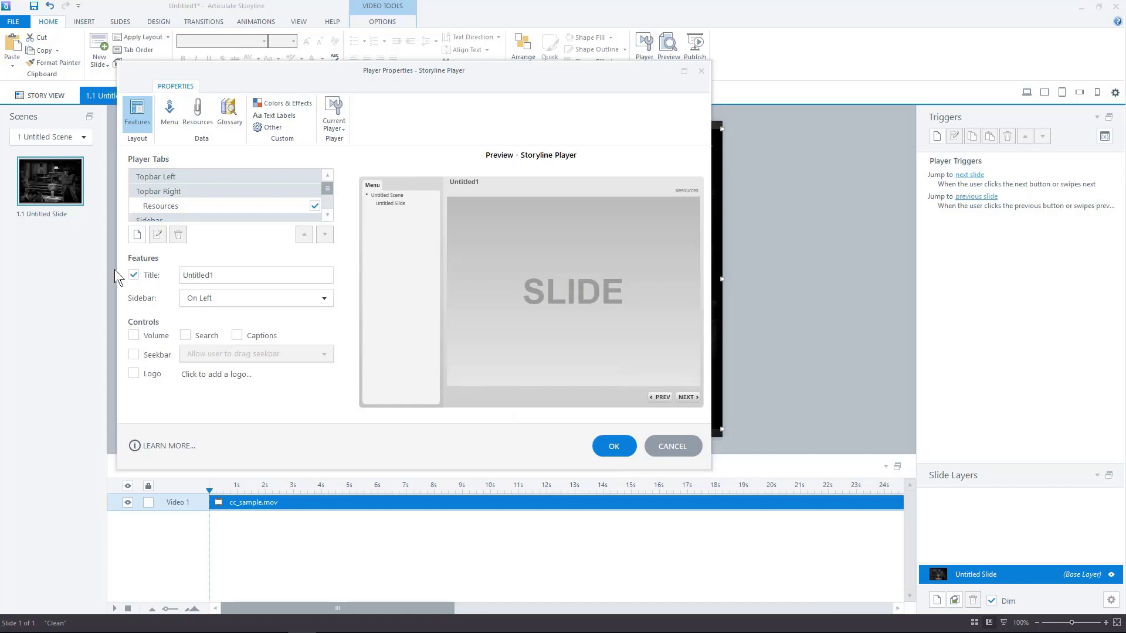
{"action": "left_click", "coordinate": [134, 275]}
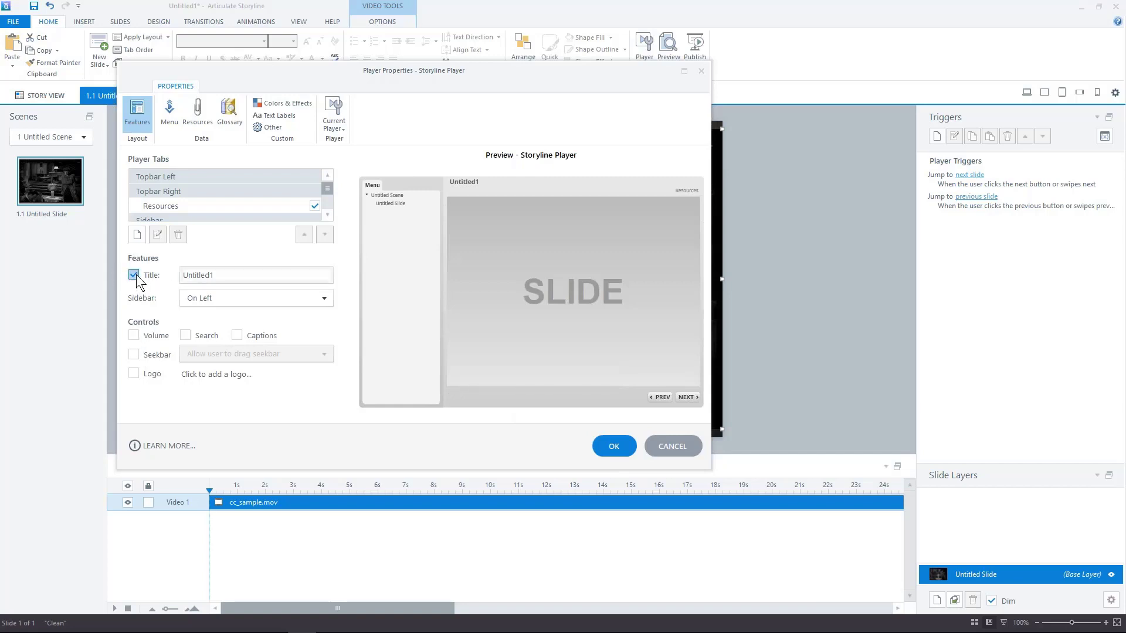
{"action": "left_click", "coordinate": [315, 206]}
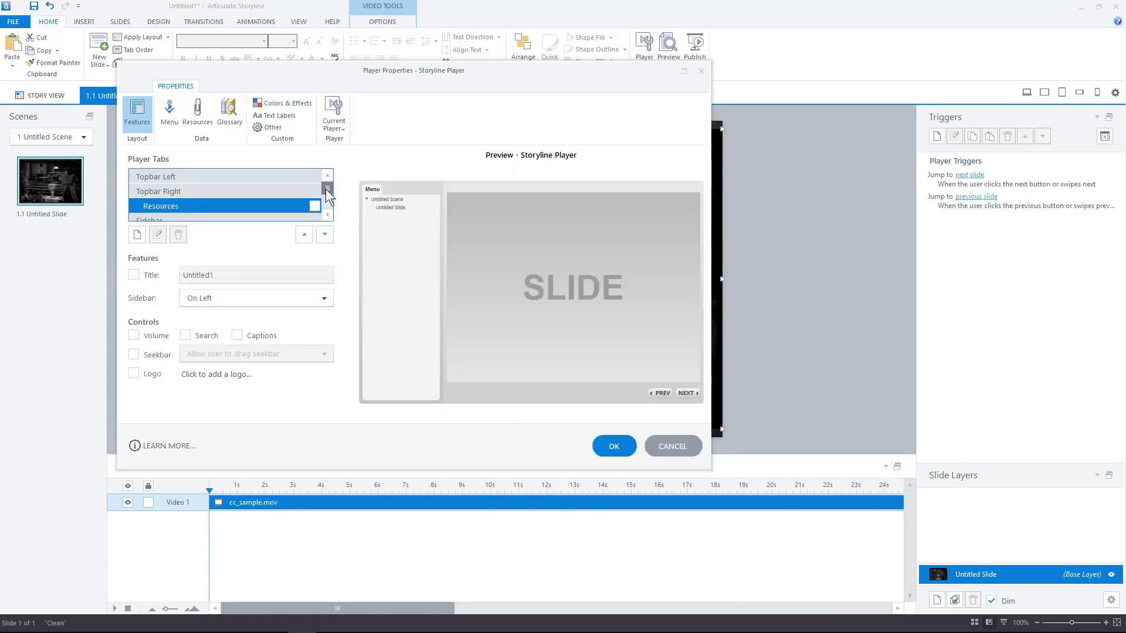
{"action": "scroll", "coordinate": [325, 189], "scroll_direction": "down", "scroll_amount": 1}
{"action": "left_click", "coordinate": [315, 206]}
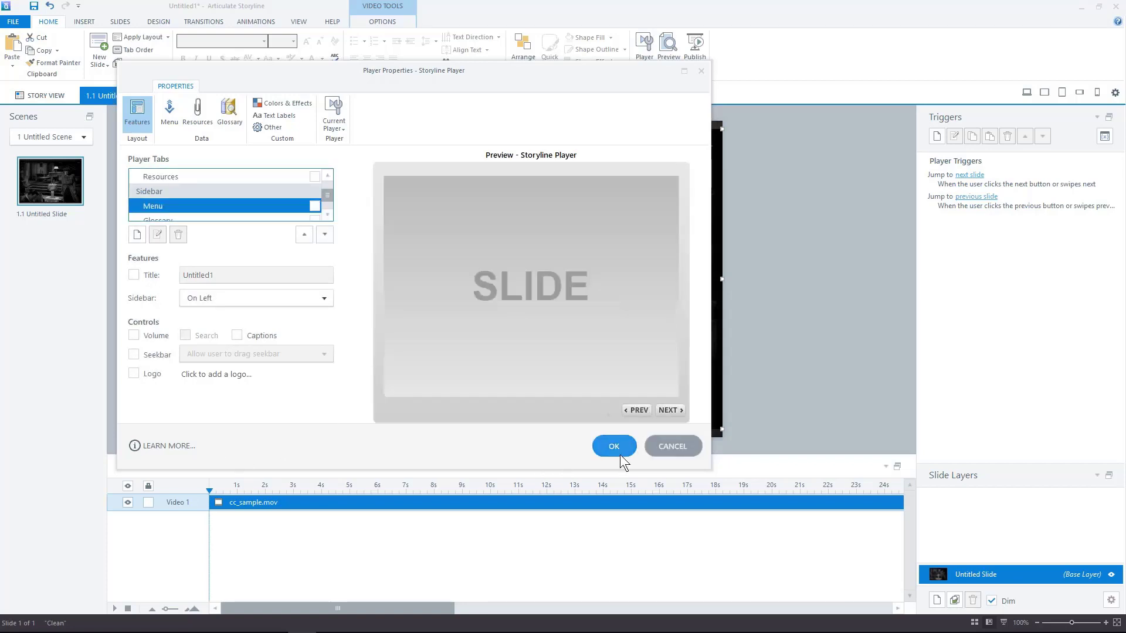
{"action": "left_click", "coordinate": [619, 449]}
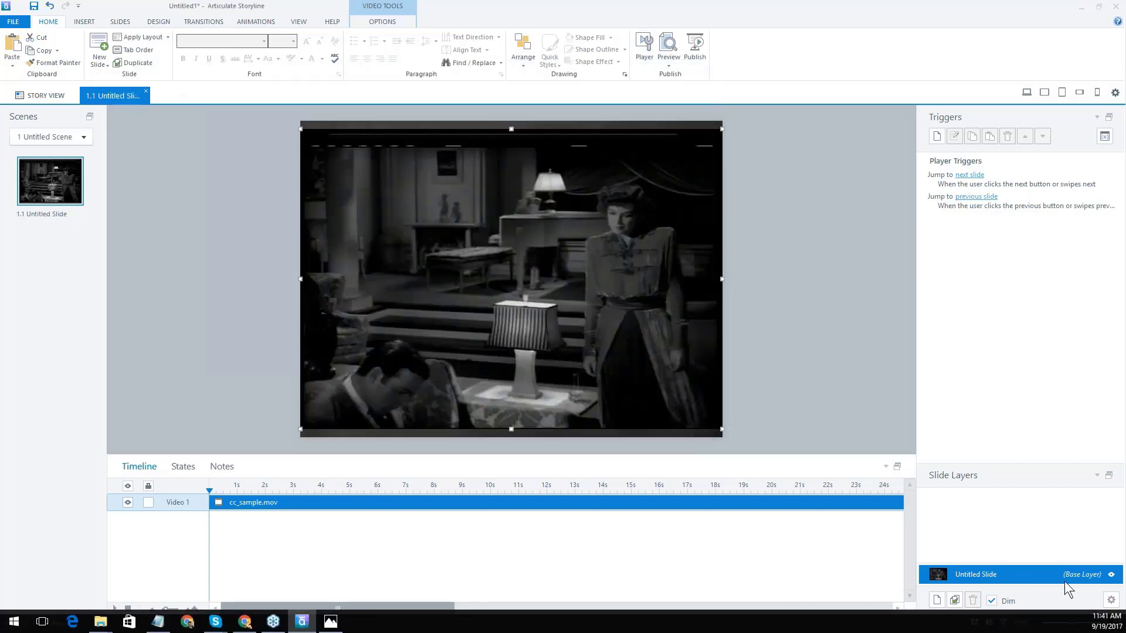
Turn off the Prev and Next navigation buttons and swipe gestures in the slide's properties.
{"action": "left_click", "coordinate": [1111, 600]}
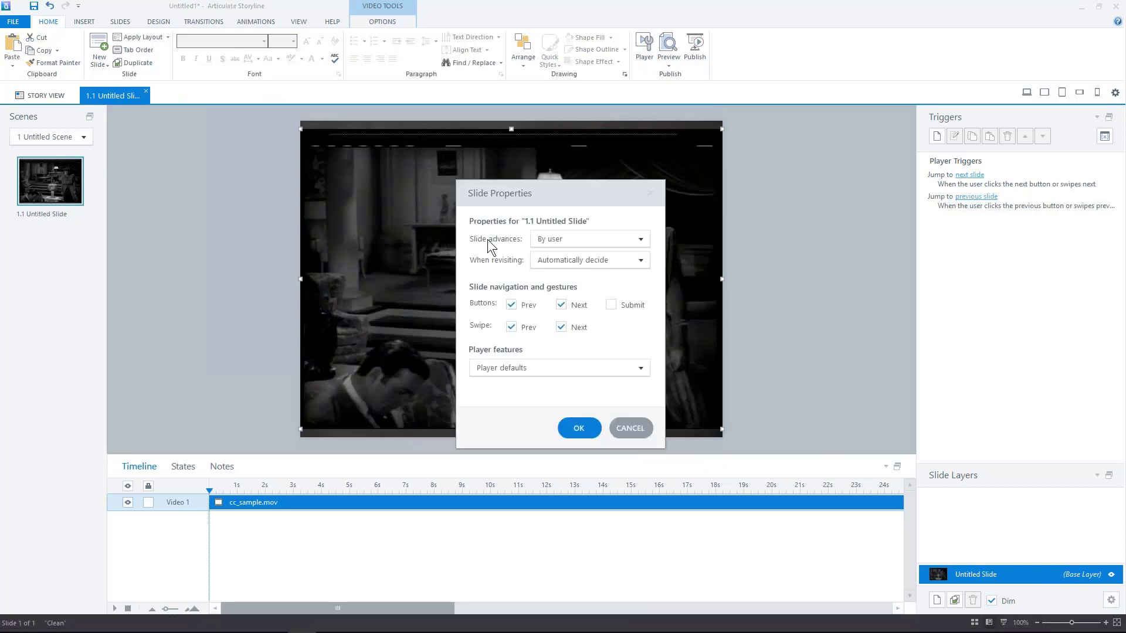
{"action": "left_click", "coordinate": [515, 306]}
{"action": "left_click", "coordinate": [514, 325]}
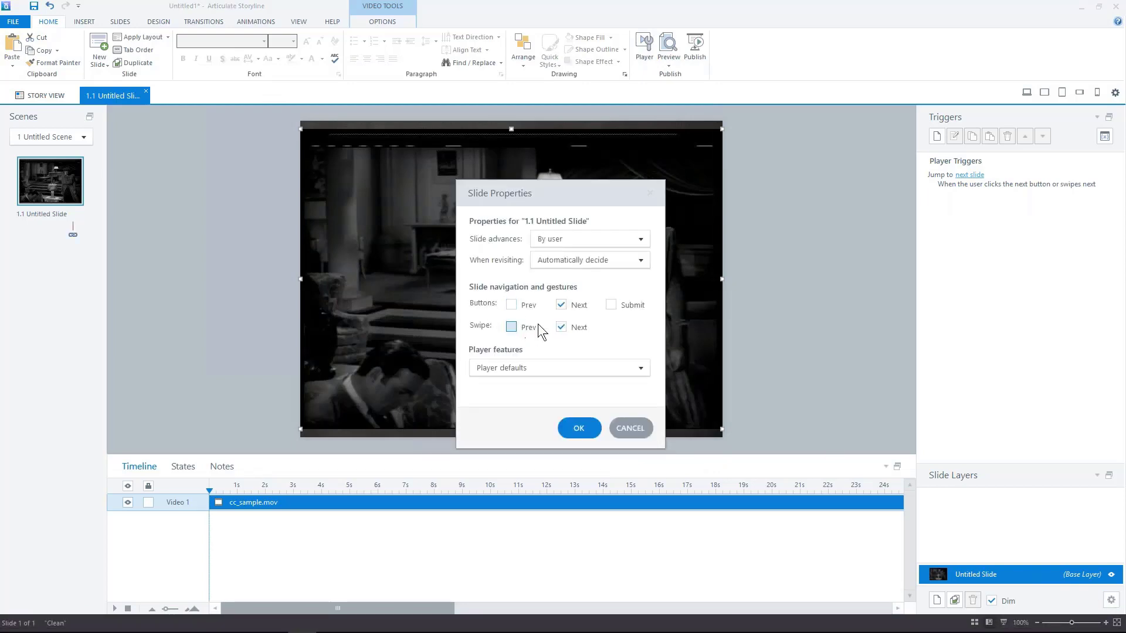
{"action": "left_click", "coordinate": [560, 306]}
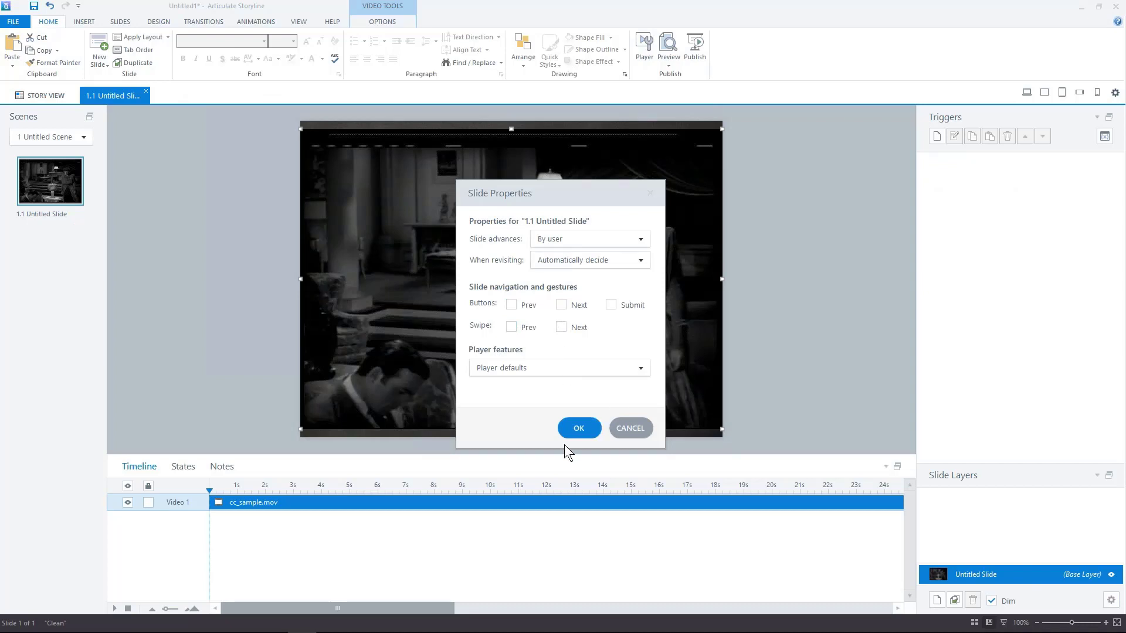
{"action": "left_click", "coordinate": [575, 429]}
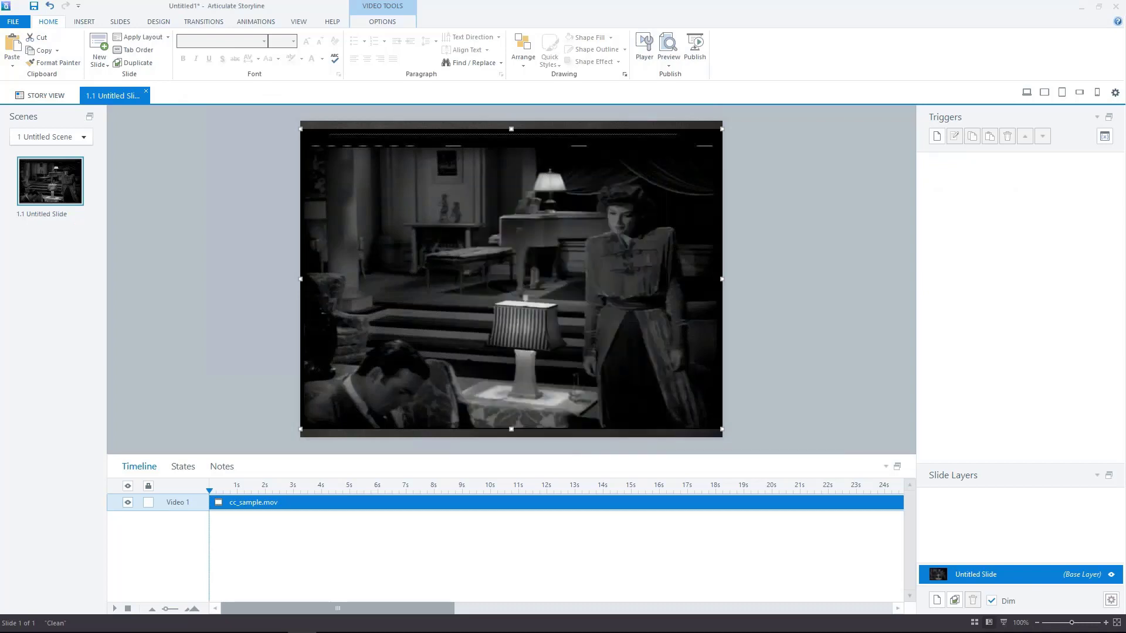
Add a Video 1 trigger that adjusts Player.DisplayCaptions to the value True when the timeline starts.
{"action": "left_click", "coordinate": [936, 136]}
{"action": "left_click", "coordinate": [557, 266]}
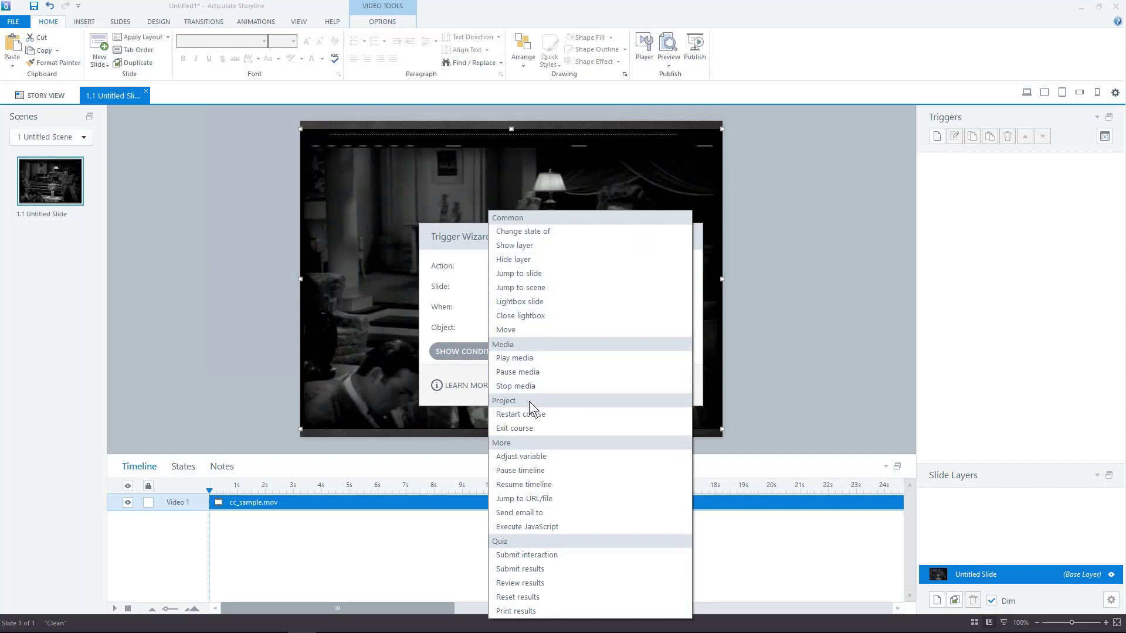
{"action": "left_click", "coordinate": [543, 457]}
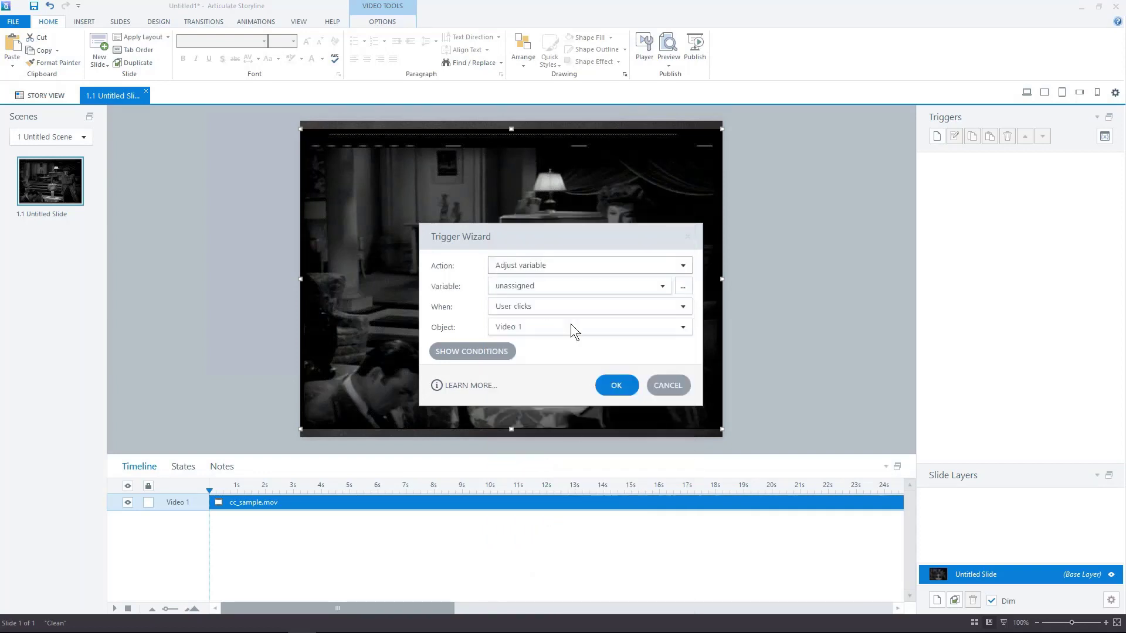
{"action": "left_click", "coordinate": [554, 286]}
{"action": "left_click", "coordinate": [540, 315]}
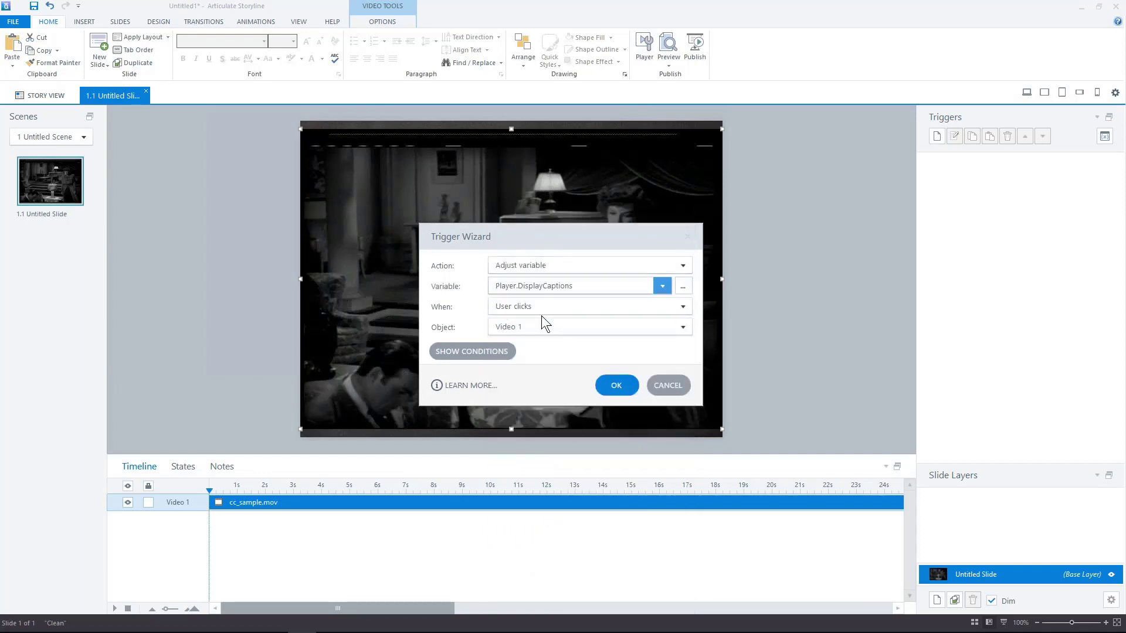
{"action": "left_click", "coordinate": [557, 325]}
{"action": "left_click", "coordinate": [538, 341]}
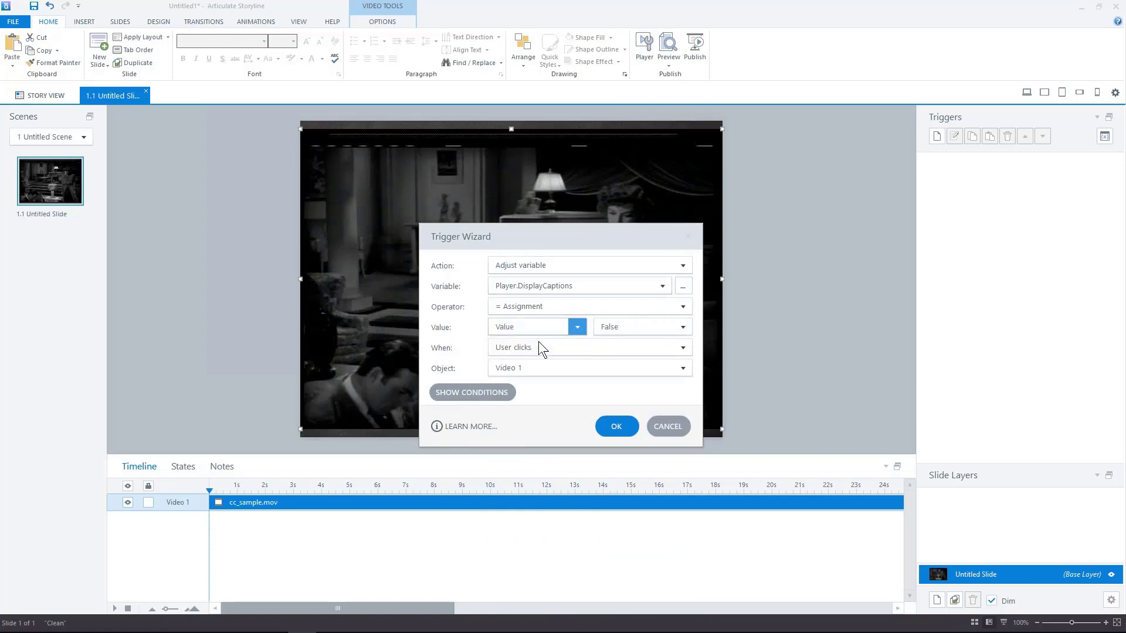
{"action": "left_click", "coordinate": [682, 328]}
{"action": "left_click", "coordinate": [645, 343]}
{"action": "left_click", "coordinate": [525, 350]}
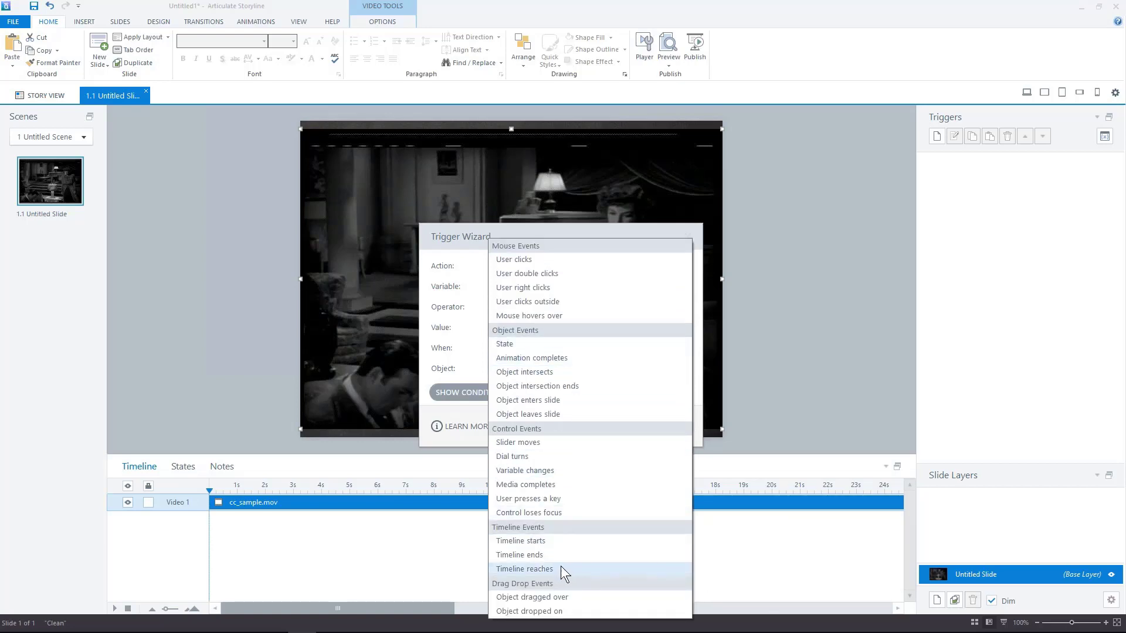
{"action": "left_click", "coordinate": [550, 541]}
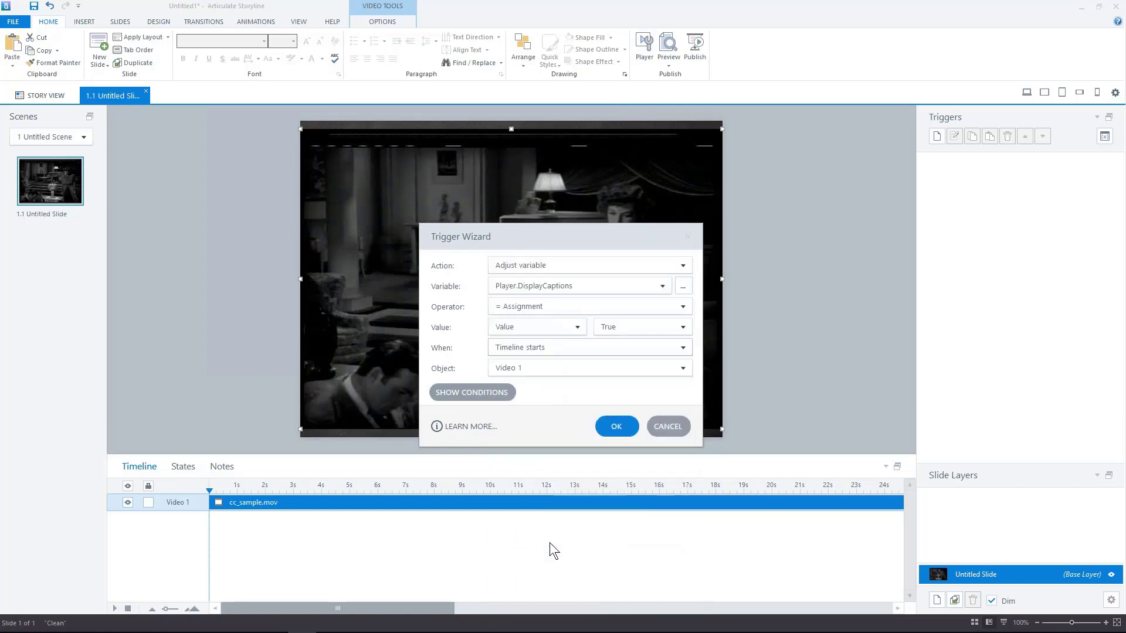
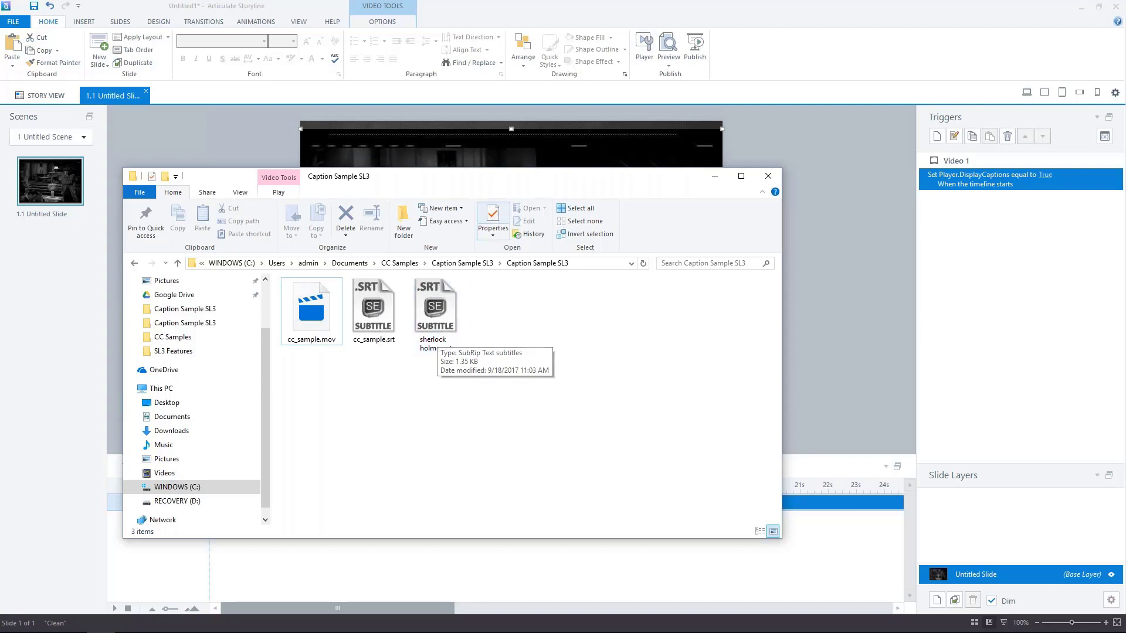
Open the video's closed captions for editing and insert a new caption at 01.25, before the first existing one.
{"action": "left_click", "coordinate": [714, 177]}
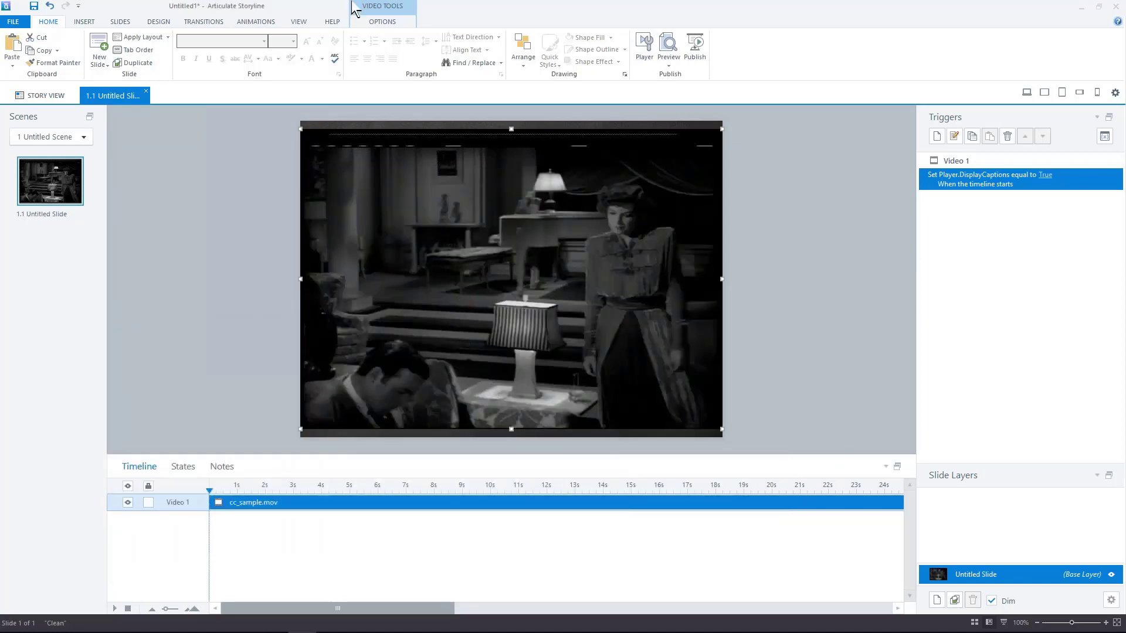
{"action": "left_click", "coordinate": [385, 24]}
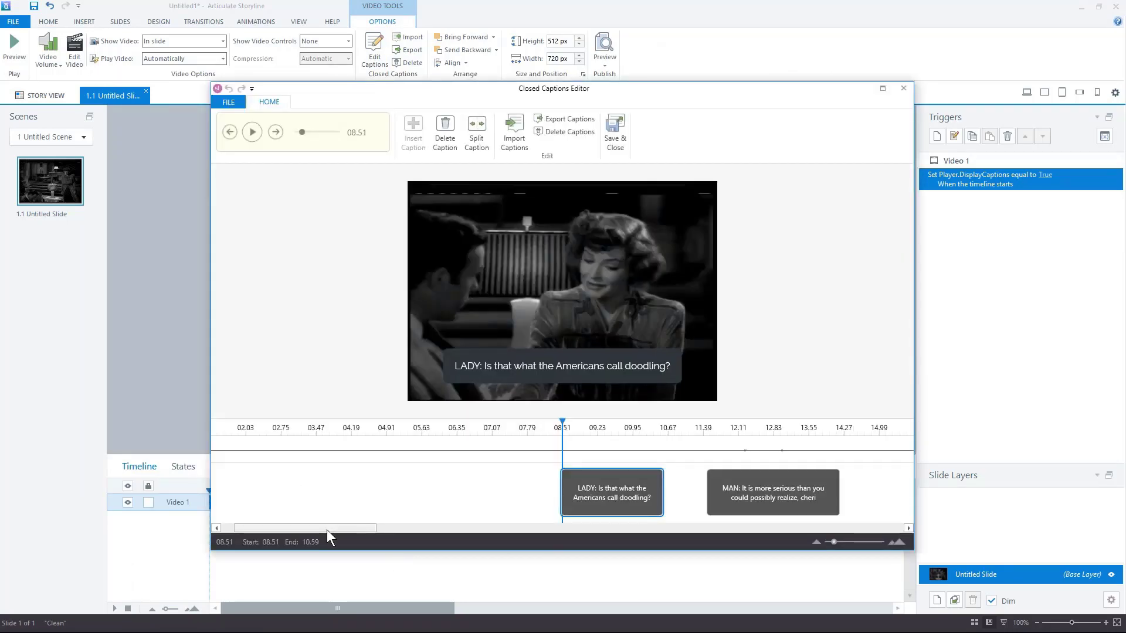
{"action": "left_click_drag", "start_coordinate": [326, 528], "coordinate": [264, 541]}
{"action": "left_click", "coordinate": [270, 438]}
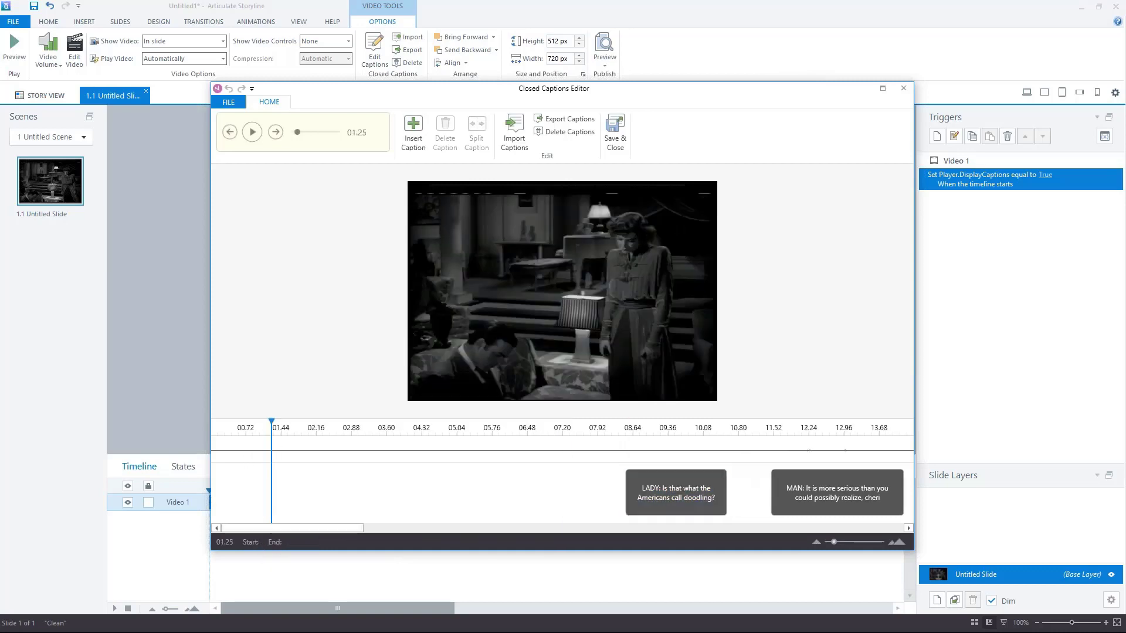
{"action": "left_click", "coordinate": [413, 129]}
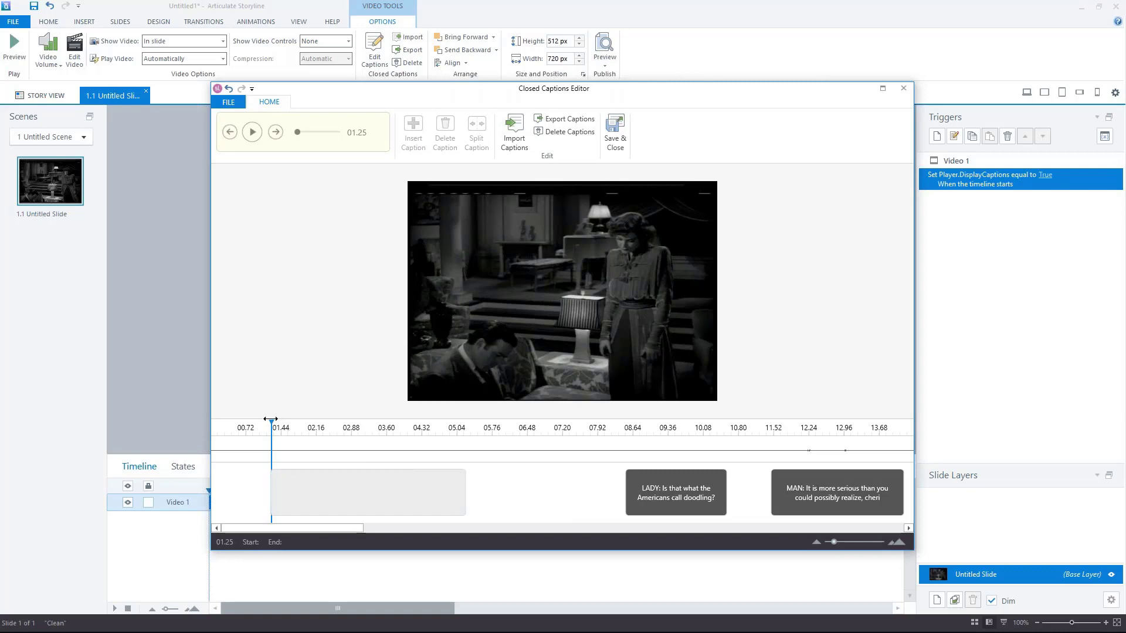
Try out the text "The" in the new caption, clear it again, and save and close the captions.
{"action": "left_click_drag", "start_coordinate": [271, 423], "coordinate": [455, 429]}
{"action": "left_click", "coordinate": [352, 494]}
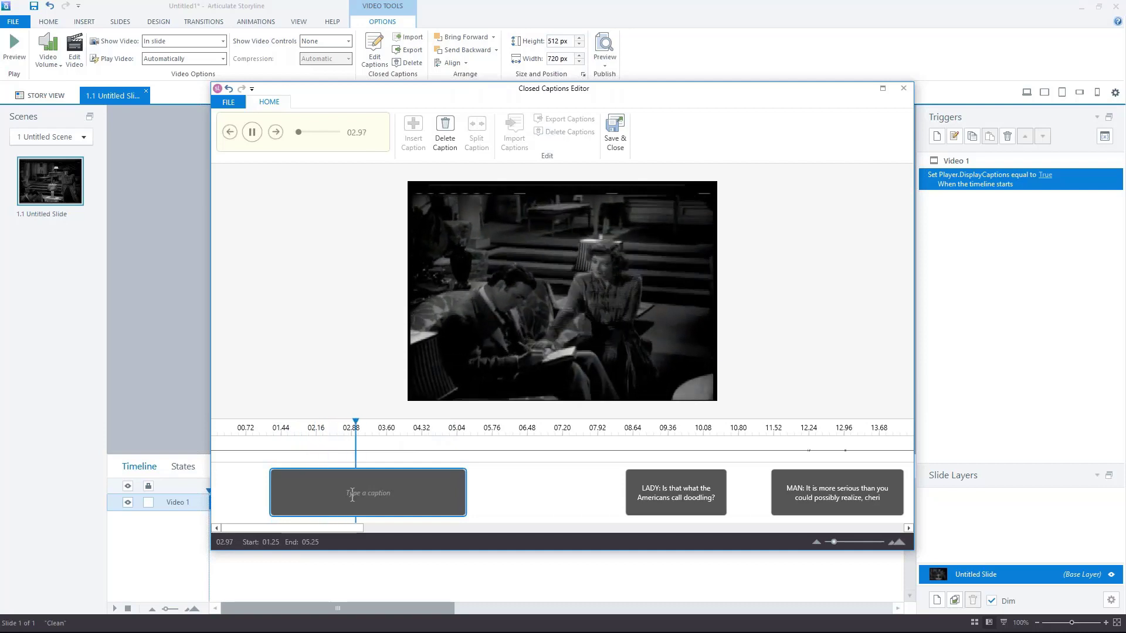
{"action": "type", "text": "Thet"}
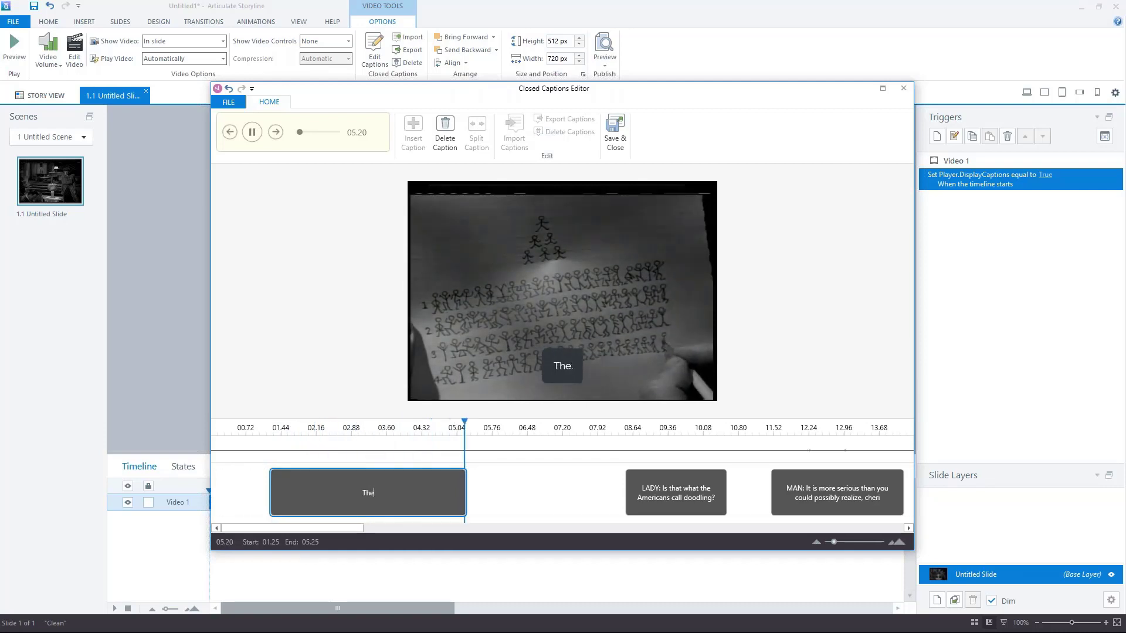
{"action": "key", "text": "BackSpace"}
{"action": "key", "text": "BackSpace"}
{"action": "key", "text": "BackSpace"}
{"action": "key", "text": "BackSpace"}
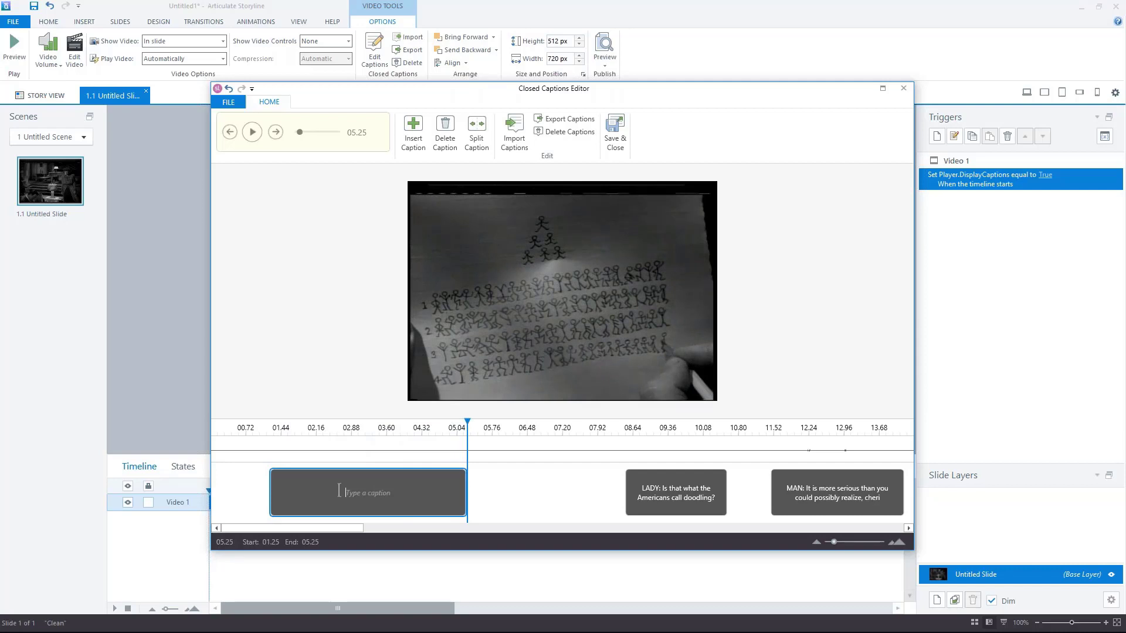
{"action": "left_click", "coordinate": [310, 511]}
{"action": "left_click", "coordinate": [315, 494]}
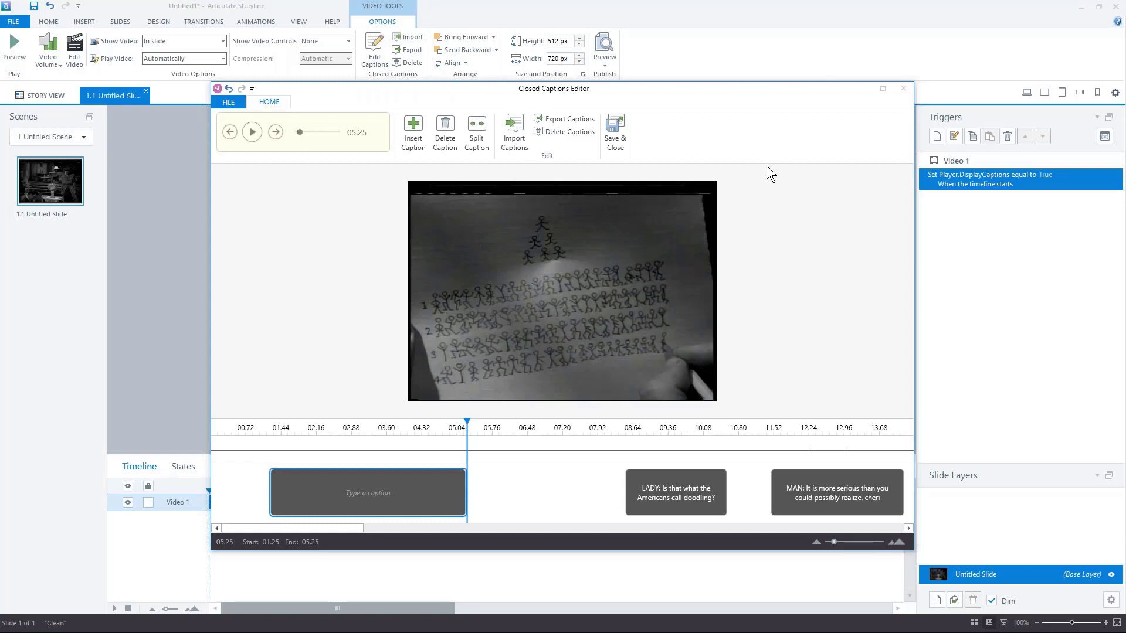
{"action": "left_click", "coordinate": [614, 135]}
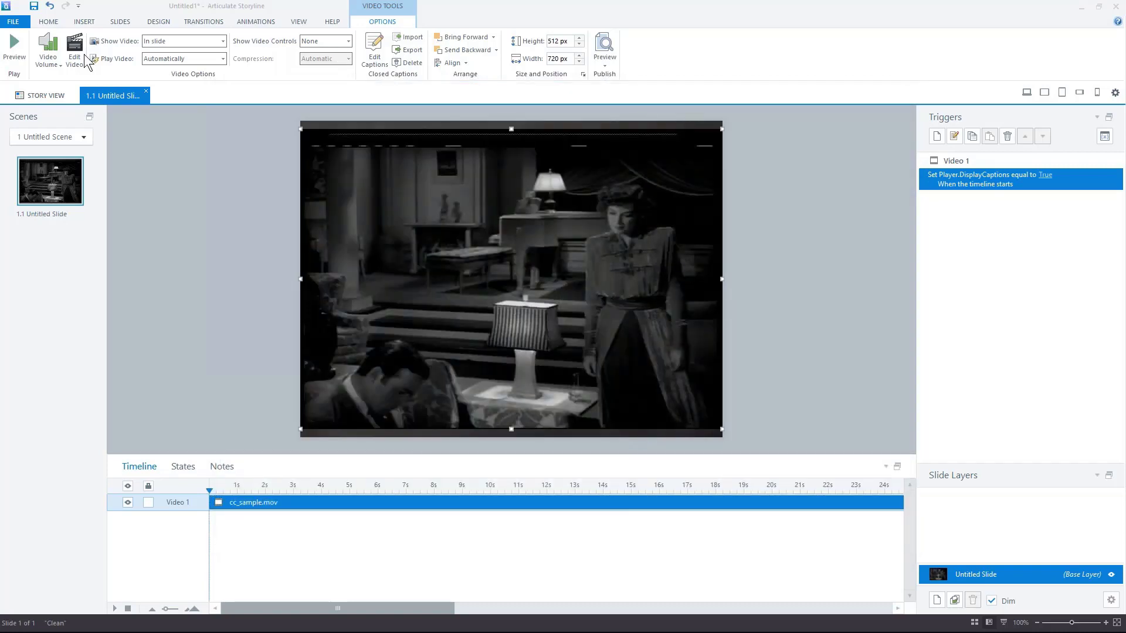
Insert an audio clip from a file into the video slide.
{"action": "left_click", "coordinate": [85, 22]}
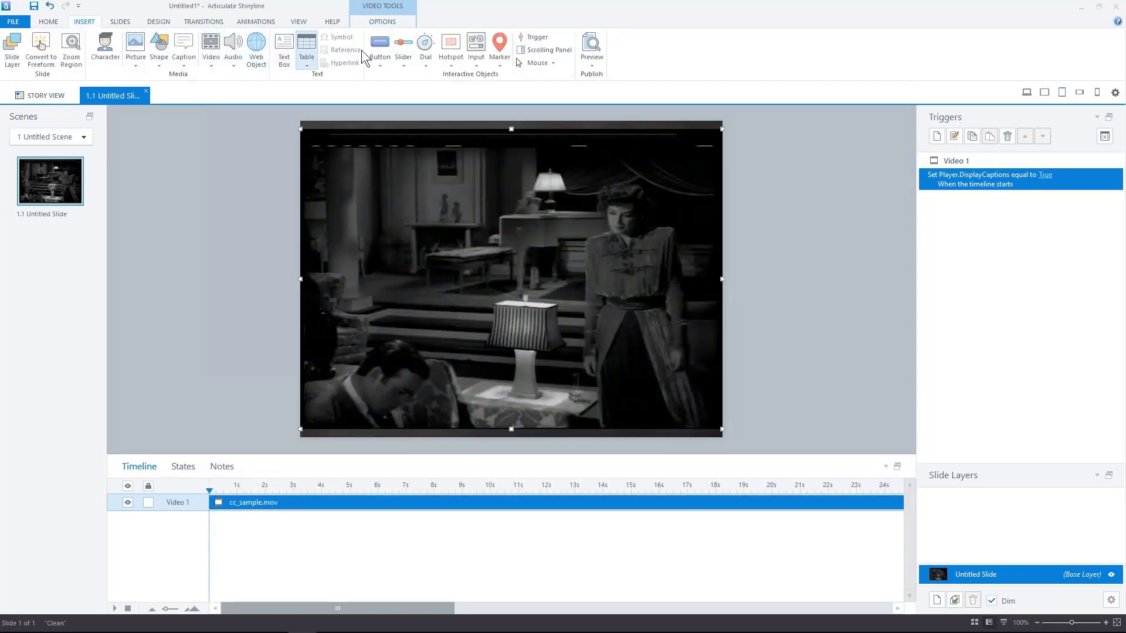
{"action": "left_click", "coordinate": [230, 54]}
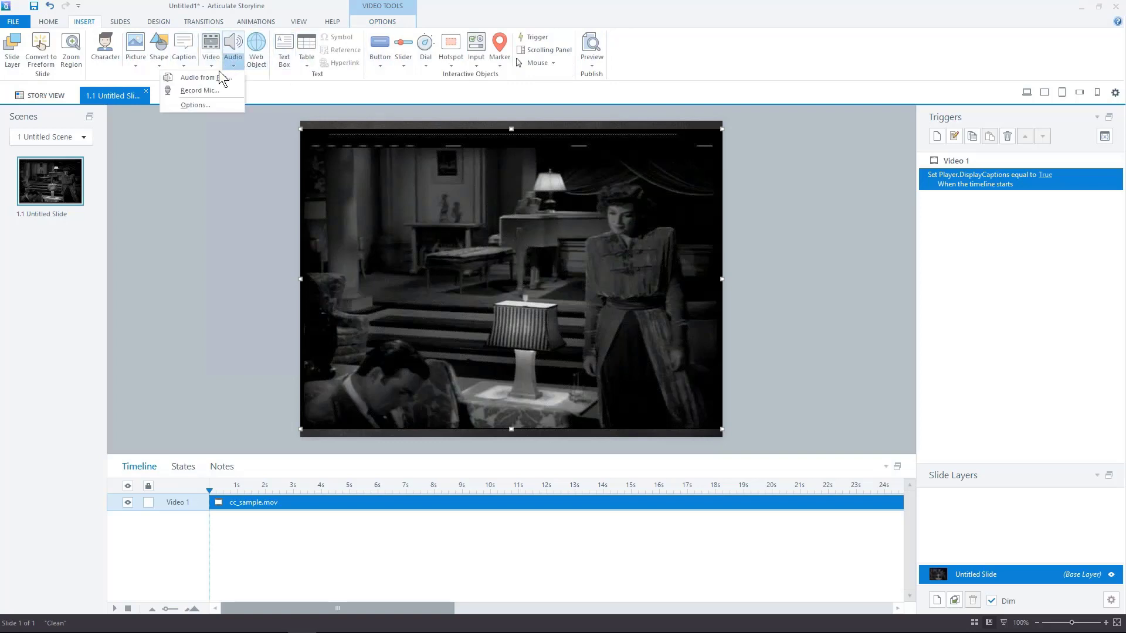
{"action": "left_click", "coordinate": [227, 89]}
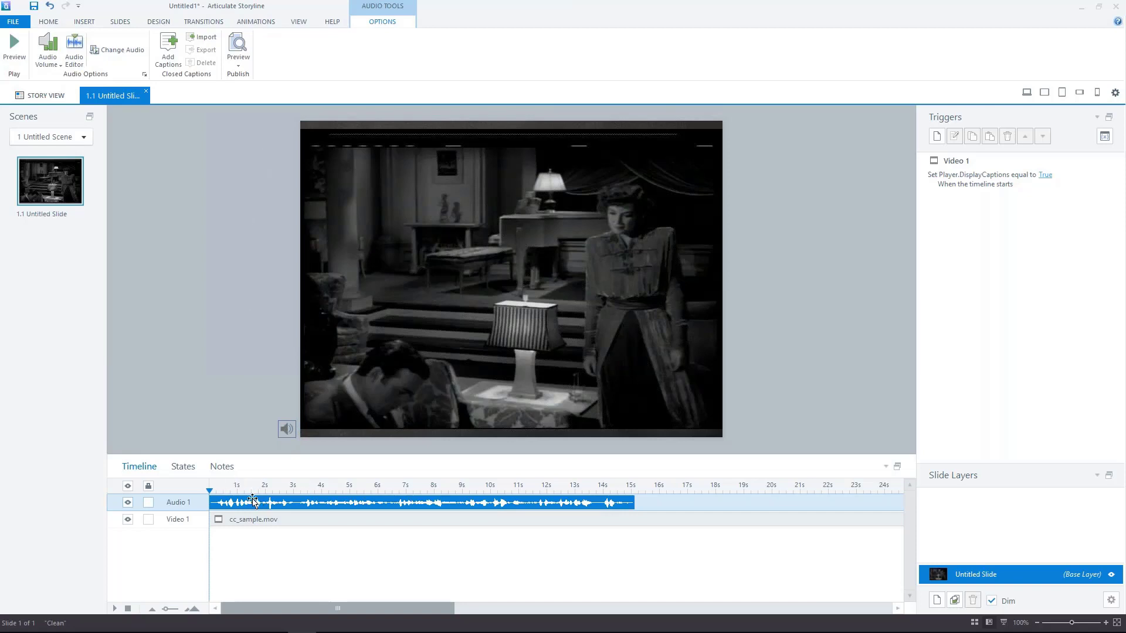
Add closed captions to the audio, with "Once again we bring you the romance of Helen Trent" as the first caption, and save and close.
{"action": "left_click", "coordinate": [168, 46]}
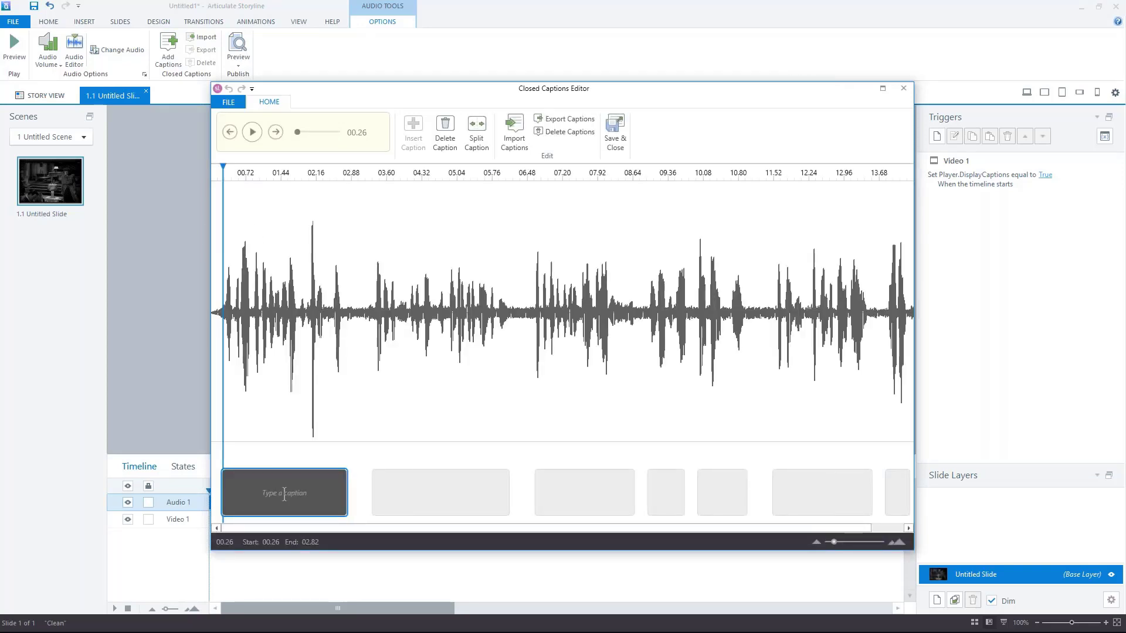
{"action": "left_click", "coordinate": [283, 494]}
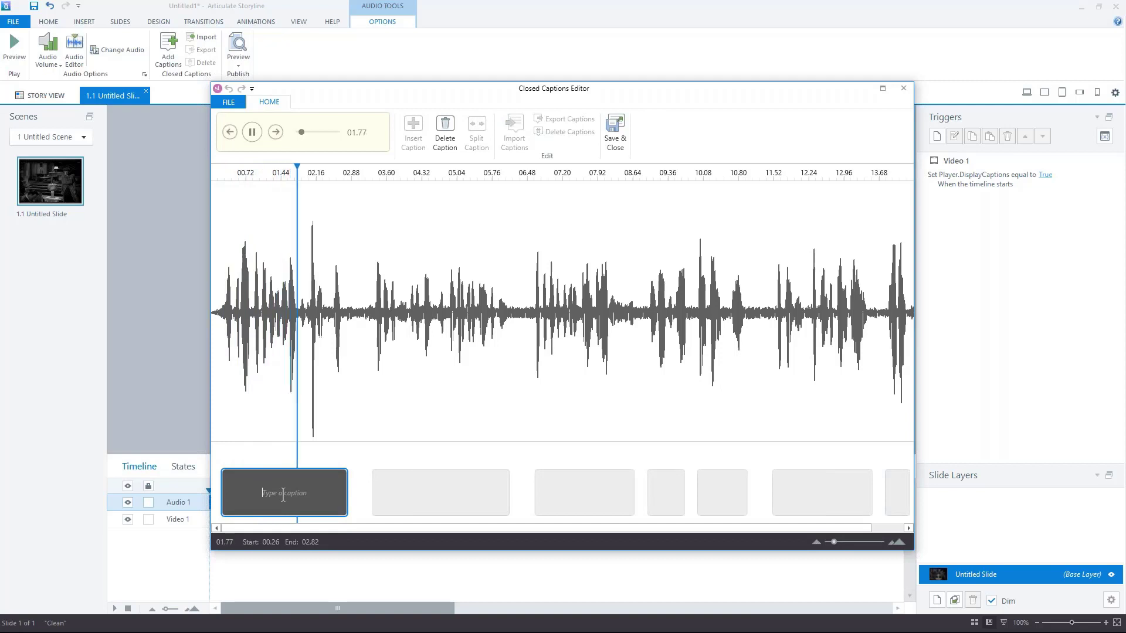
{"action": "type", "text": "ONce"}
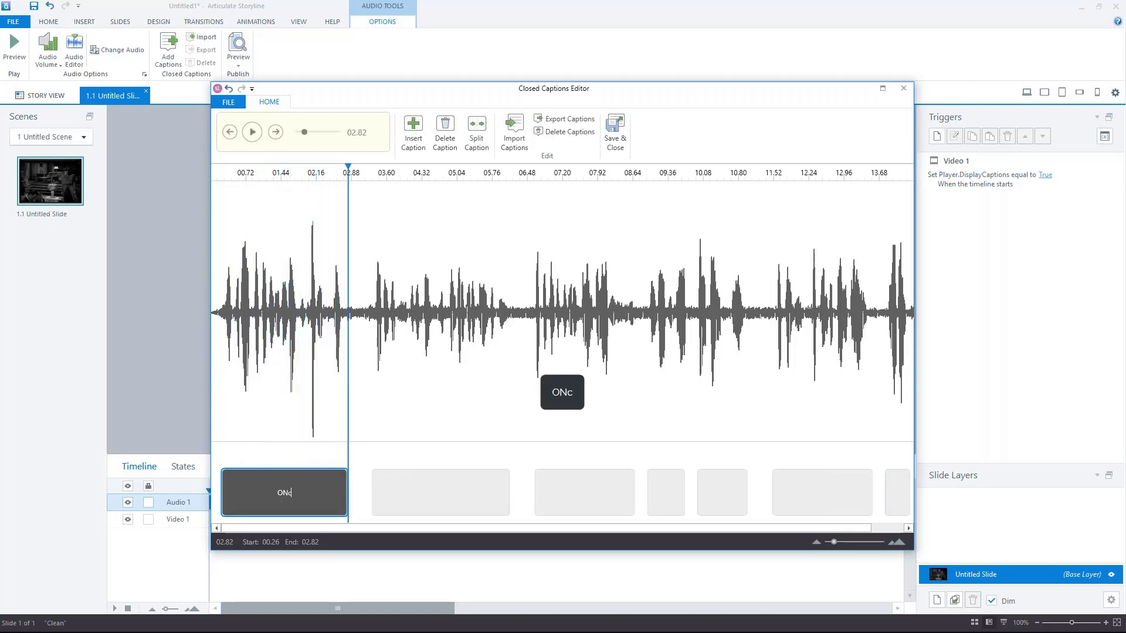
{"action": "key", "text": "BackSpace"}
{"action": "key", "text": "BackSpace"}
{"action": "key", "text": "BackSpace"}
{"action": "type", "text": "nce again wd"}
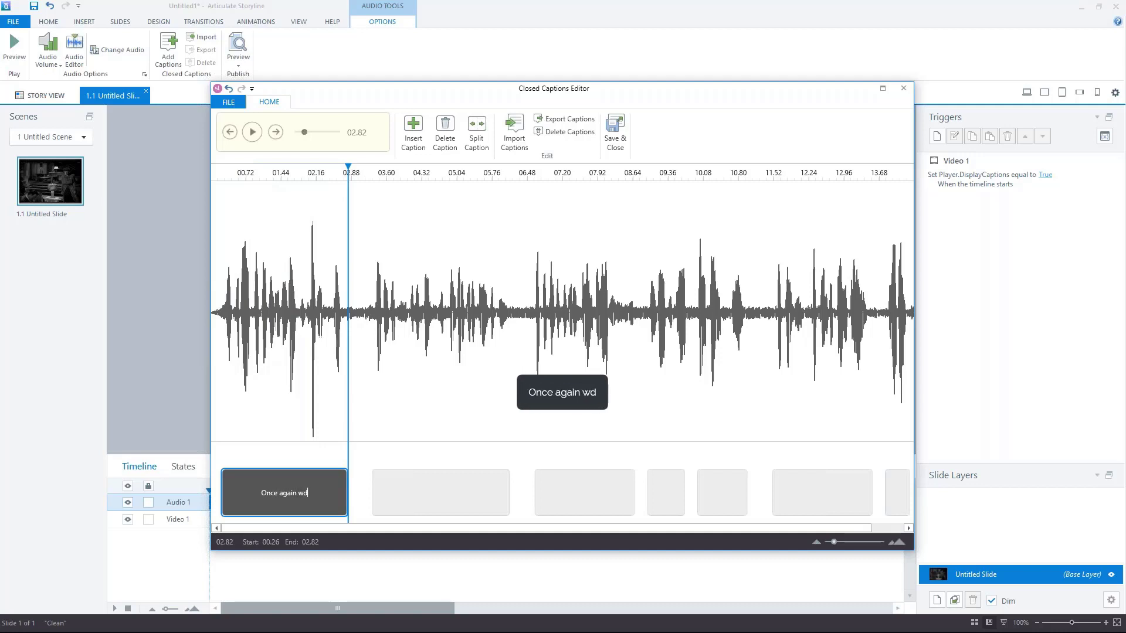
{"action": "key", "text": "BackSpace"}
{"action": "type", "text": "e b"}
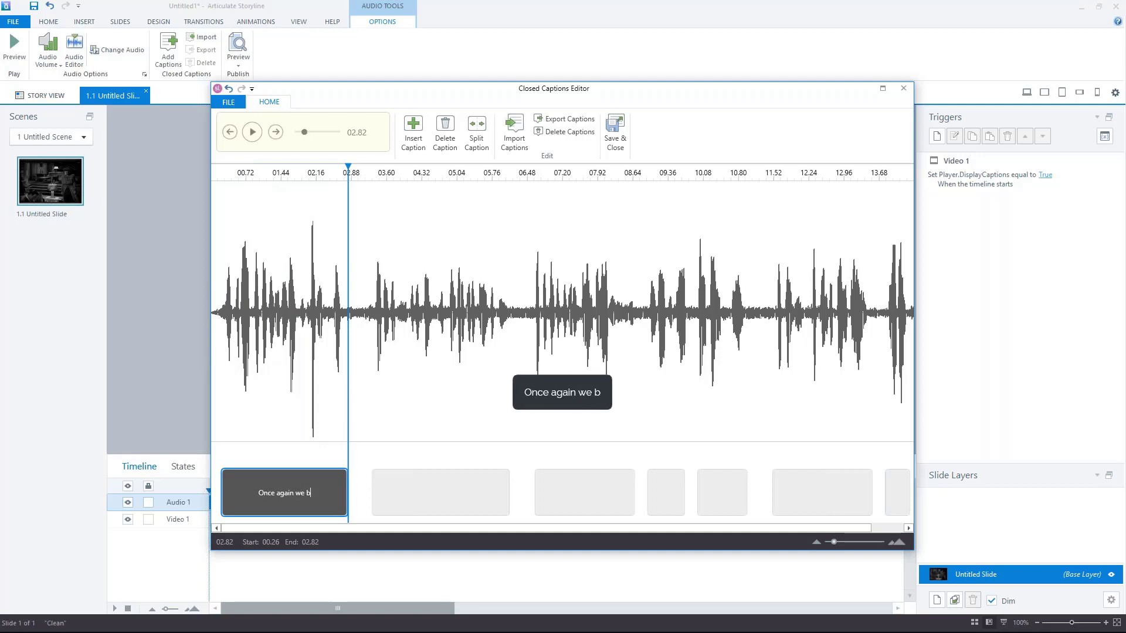
{"action": "type", "text": "ring you the r"}
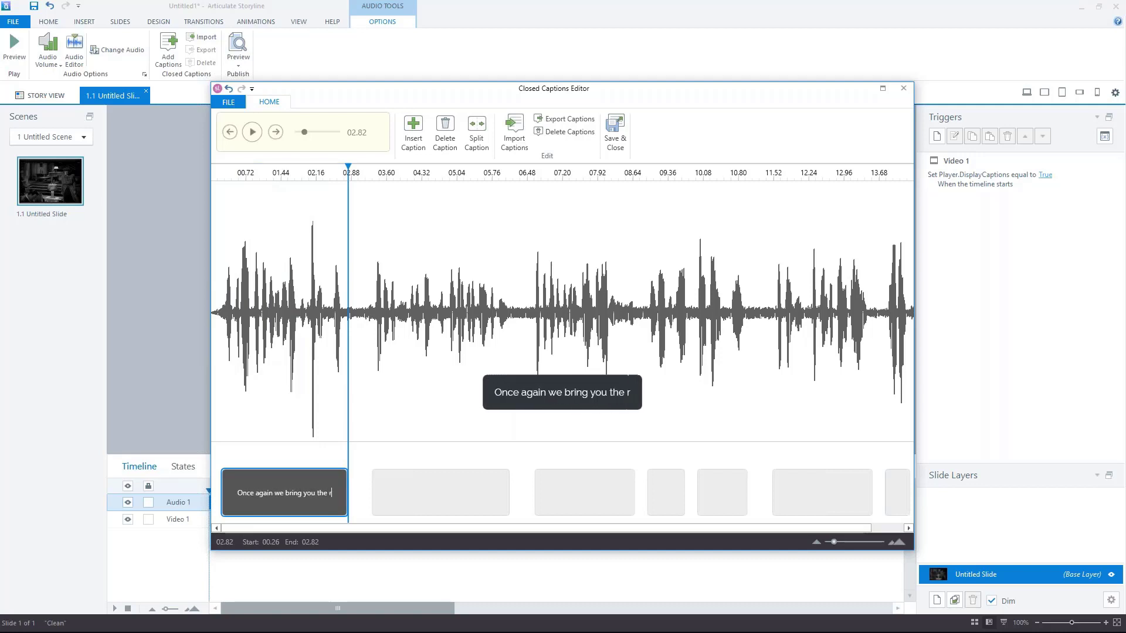
{"action": "type", "text": "omance of H"}
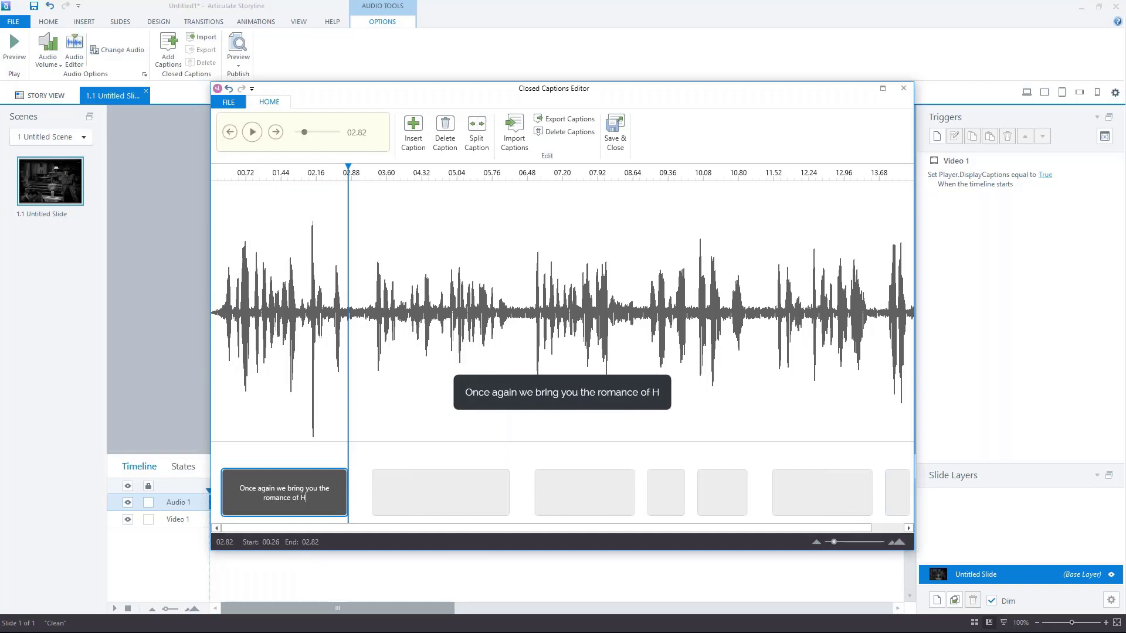
{"action": "type", "text": "elen Trent"}
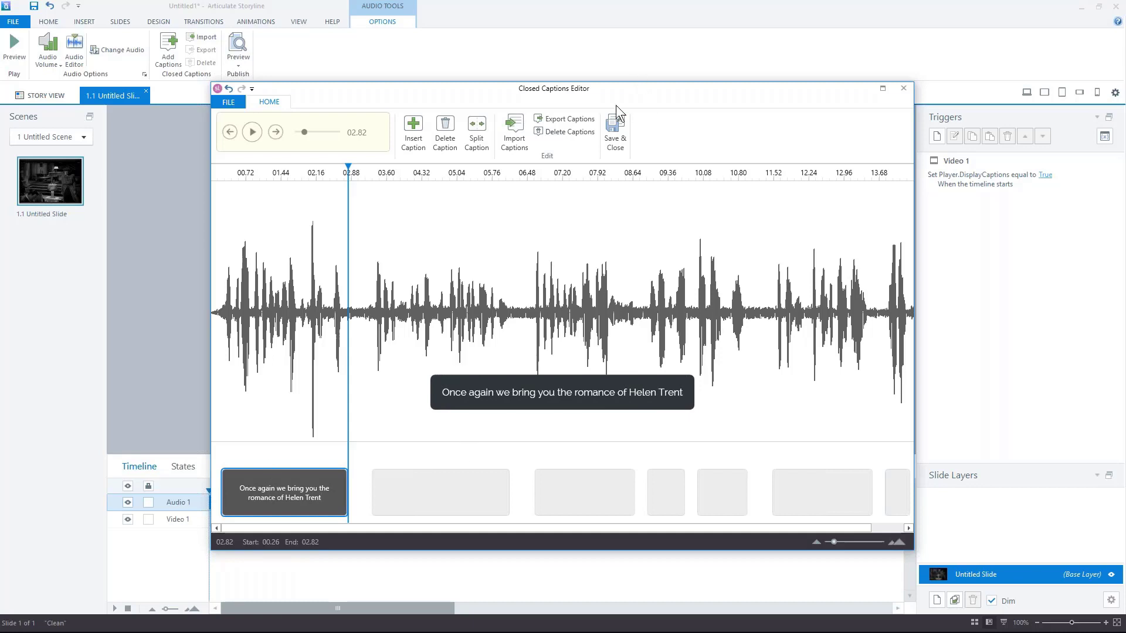
{"action": "left_click", "coordinate": [614, 129]}
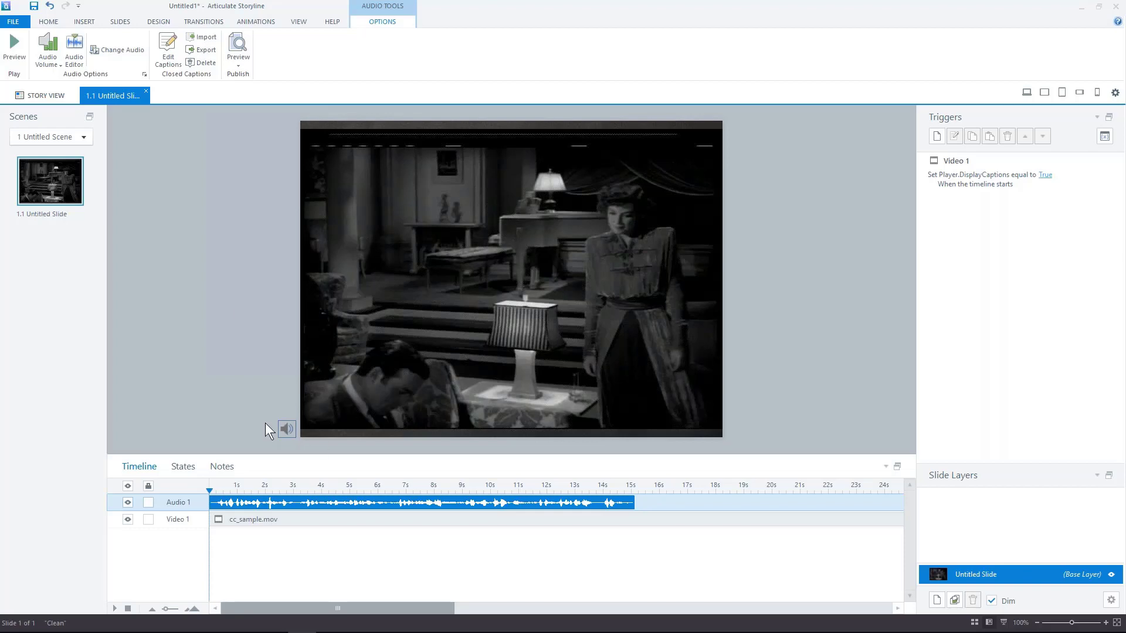
Add a new blank slide from the basic layouts after the video slide.
{"action": "left_click", "coordinate": [50, 22]}
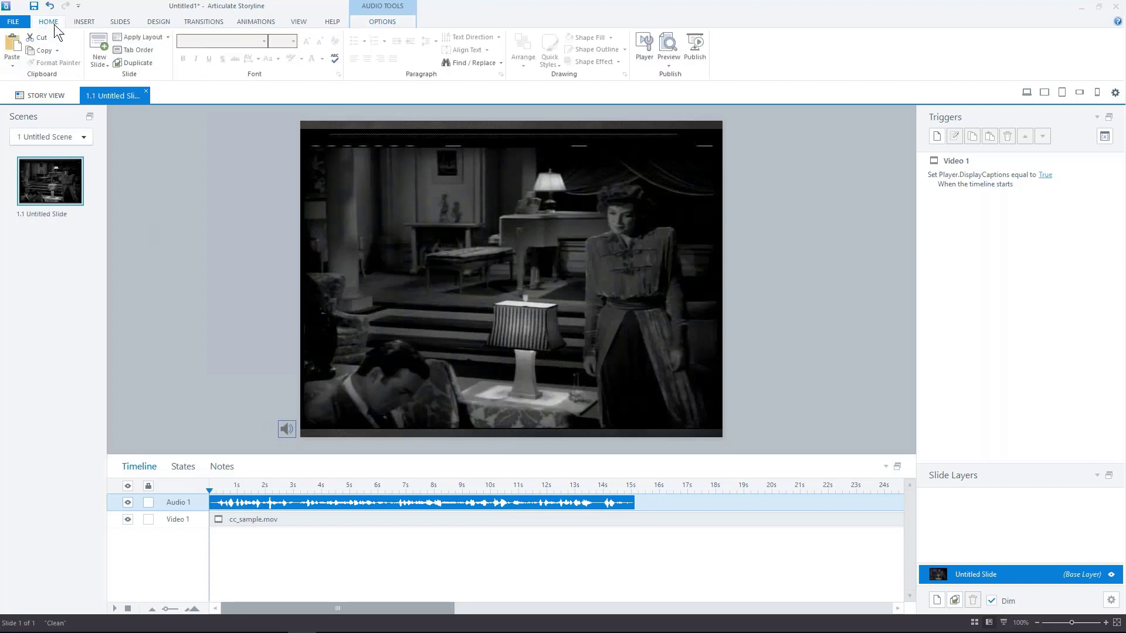
{"action": "left_click", "coordinate": [101, 62]}
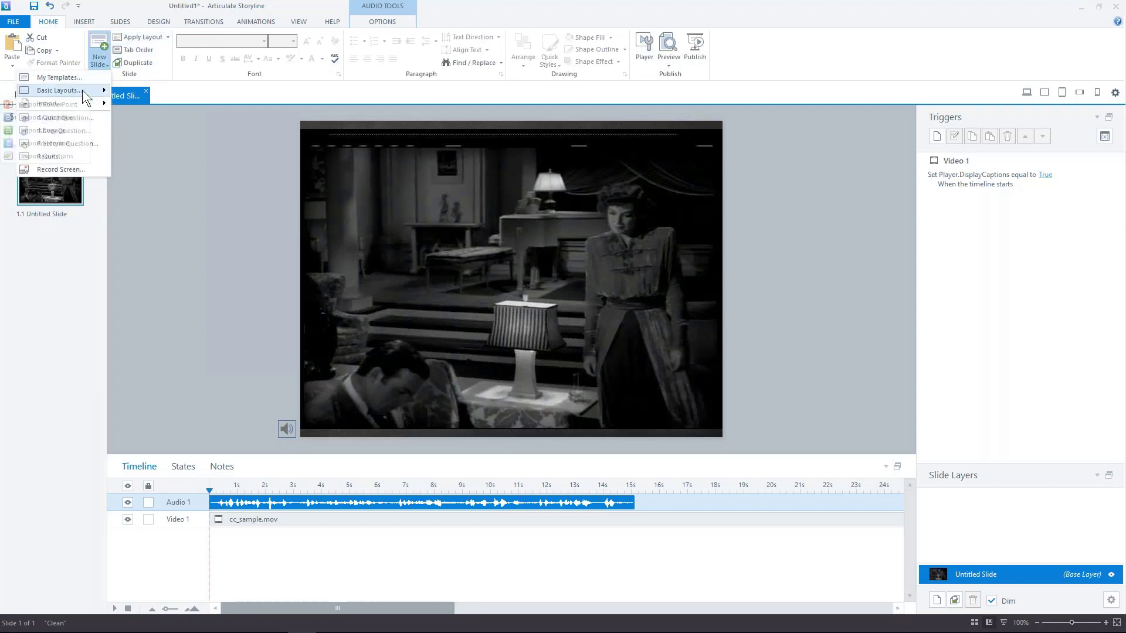
{"action": "mouse_move", "coordinate": [82, 89]}
{"action": "left_click", "coordinate": [107, 188]}
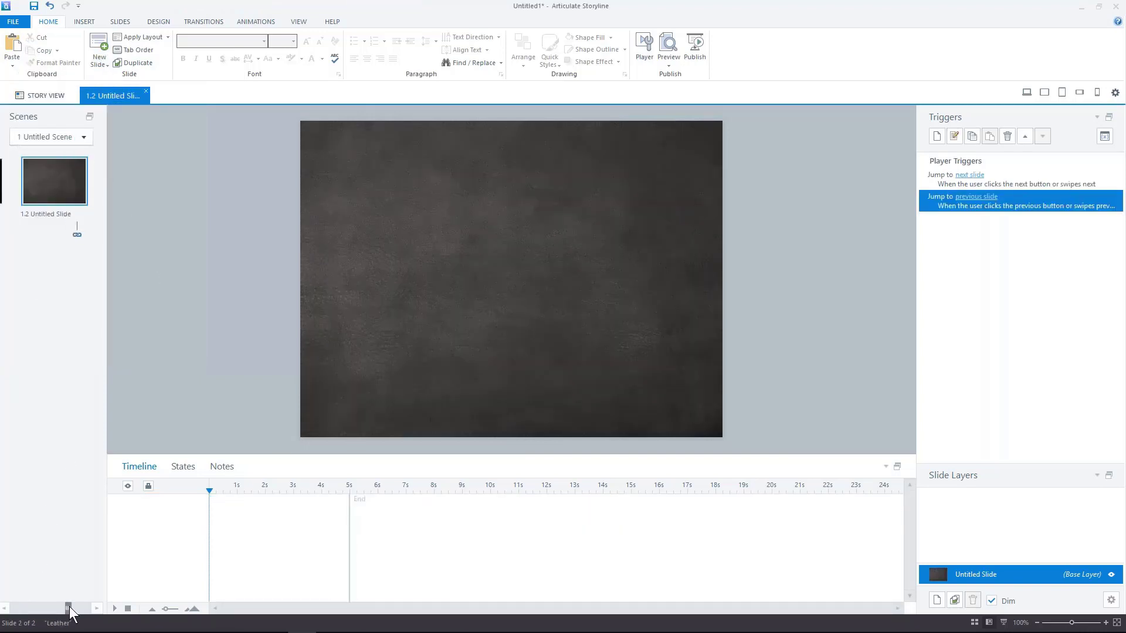
Move the audio clip from the video slide to the new blank slide.
{"action": "left_click_drag", "start_coordinate": [69, 608], "coordinate": [23, 620]}
{"action": "left_click", "coordinate": [41, 181]}
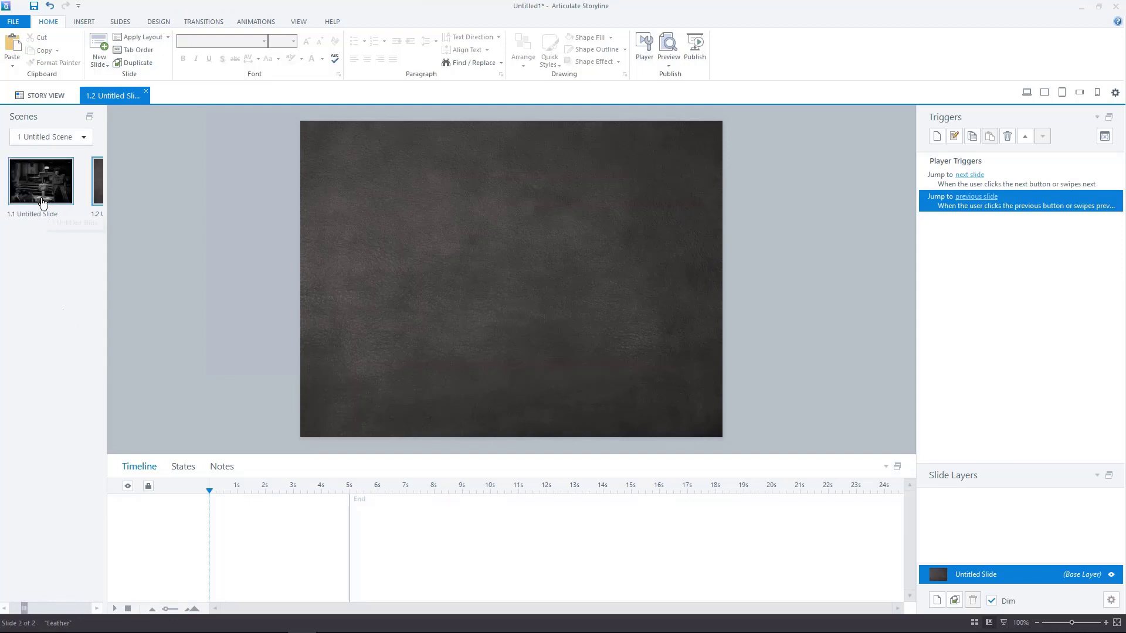
{"action": "left_click", "coordinate": [285, 429]}
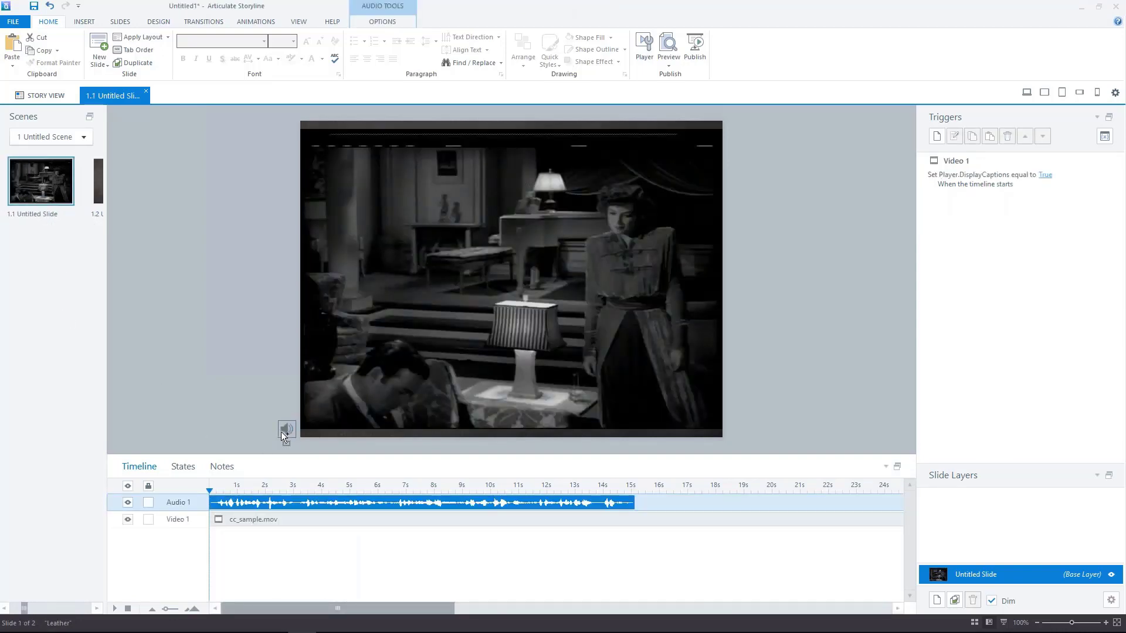
{"action": "left_click", "coordinate": [97, 176]}
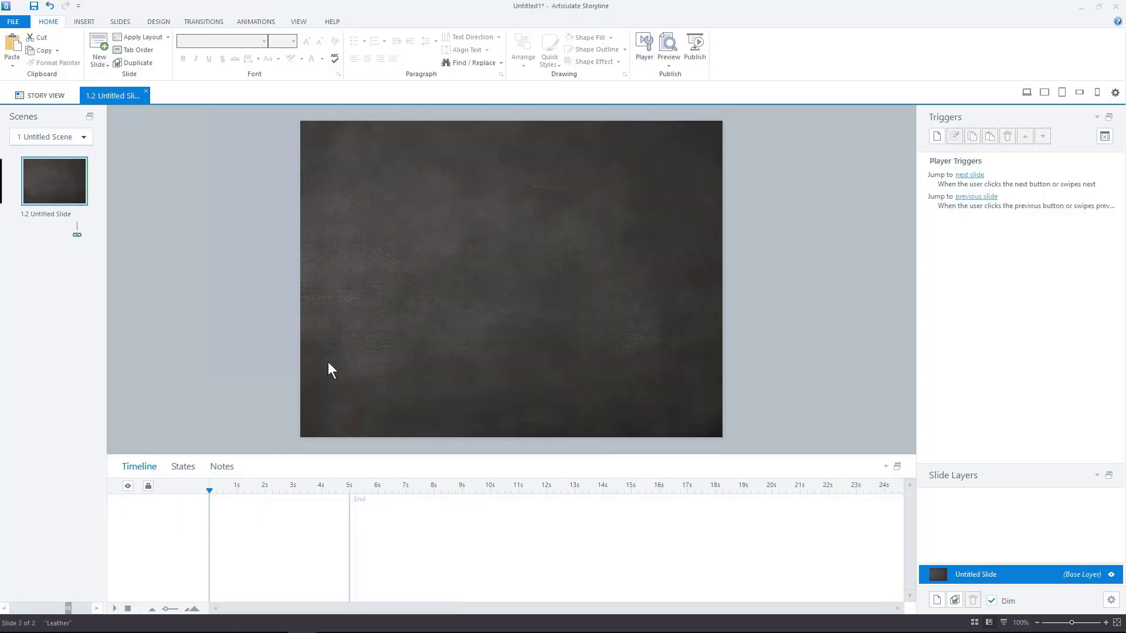
Preview the new audio slide on its own and close the preview.
{"action": "left_click", "coordinate": [669, 66]}
{"action": "left_click", "coordinate": [656, 80]}
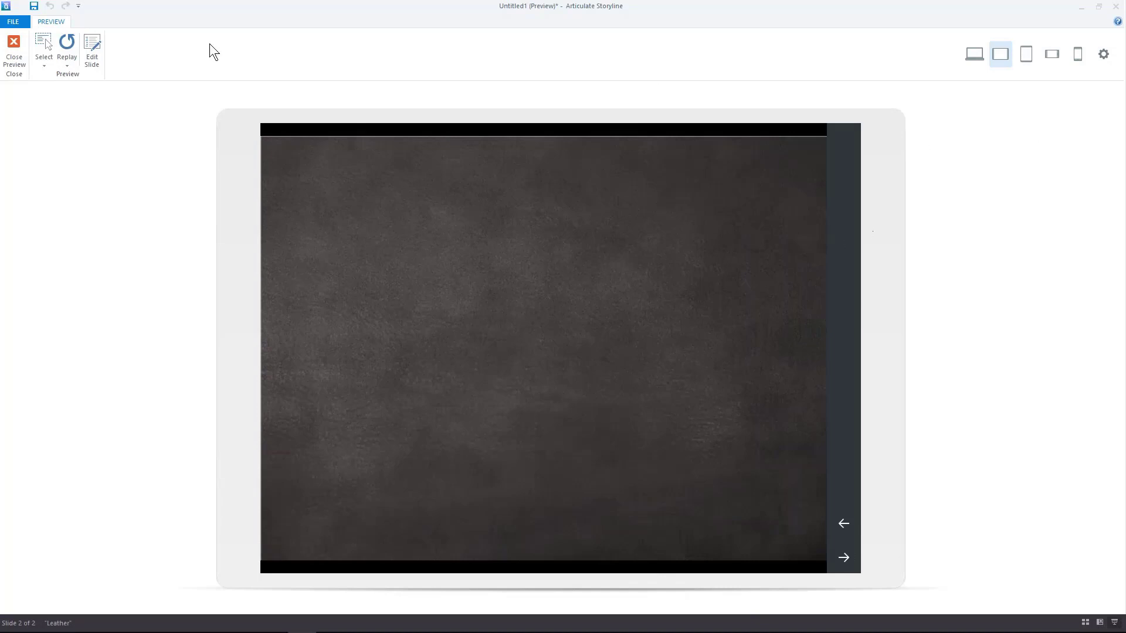
{"action": "left_click", "coordinate": [19, 47]}
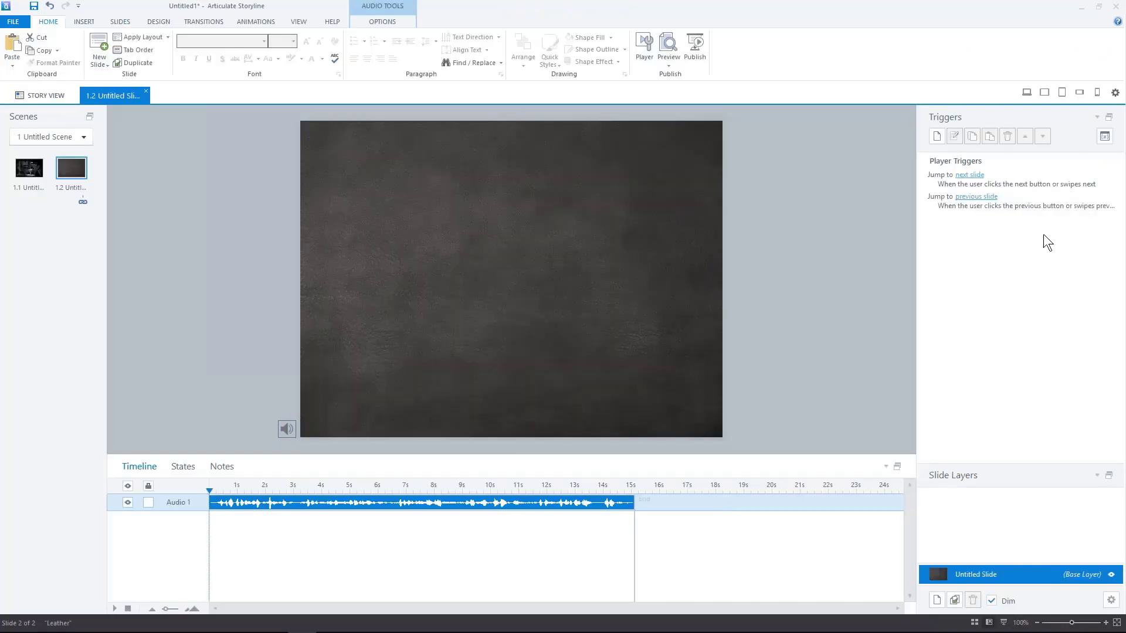
Add a slide trigger that adjusts Player.DisplayCaptions when the timeline of slide 1.2 starts, leaving its value unassigned.
{"action": "left_click", "coordinate": [937, 142]}
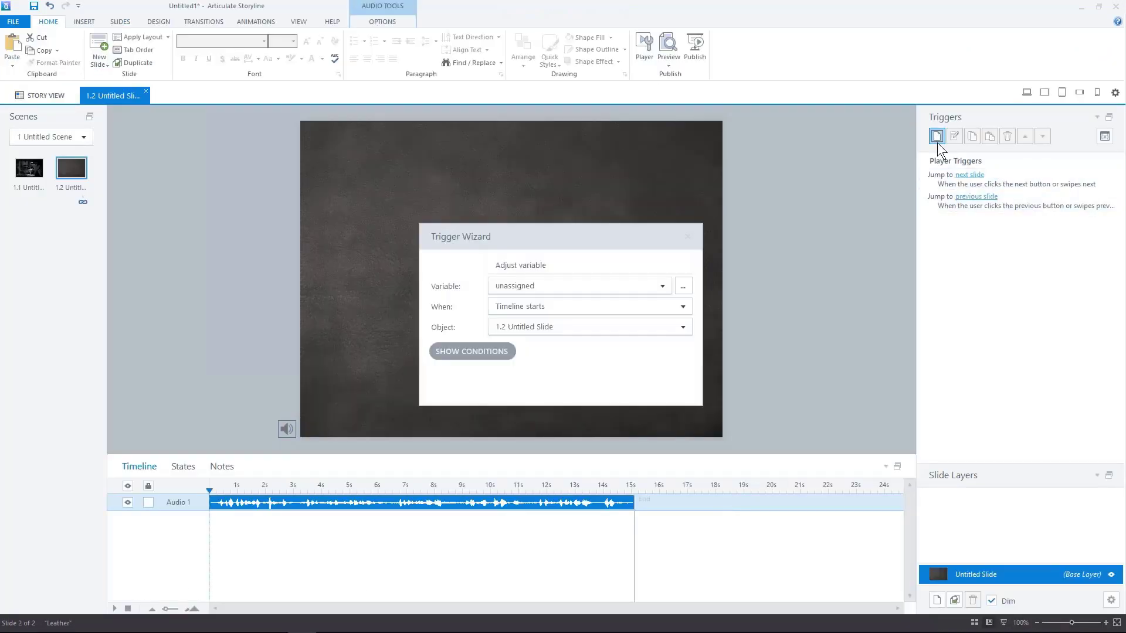
{"action": "left_click", "coordinate": [543, 286]}
{"action": "left_click", "coordinate": [538, 312]}
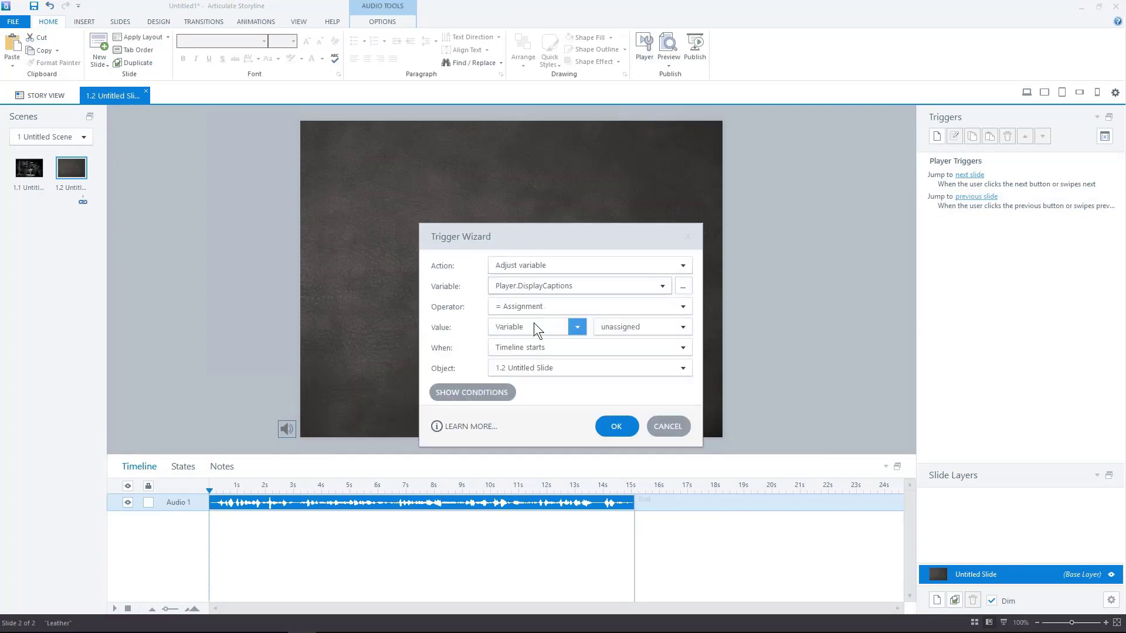
{"action": "left_click", "coordinate": [537, 367]}
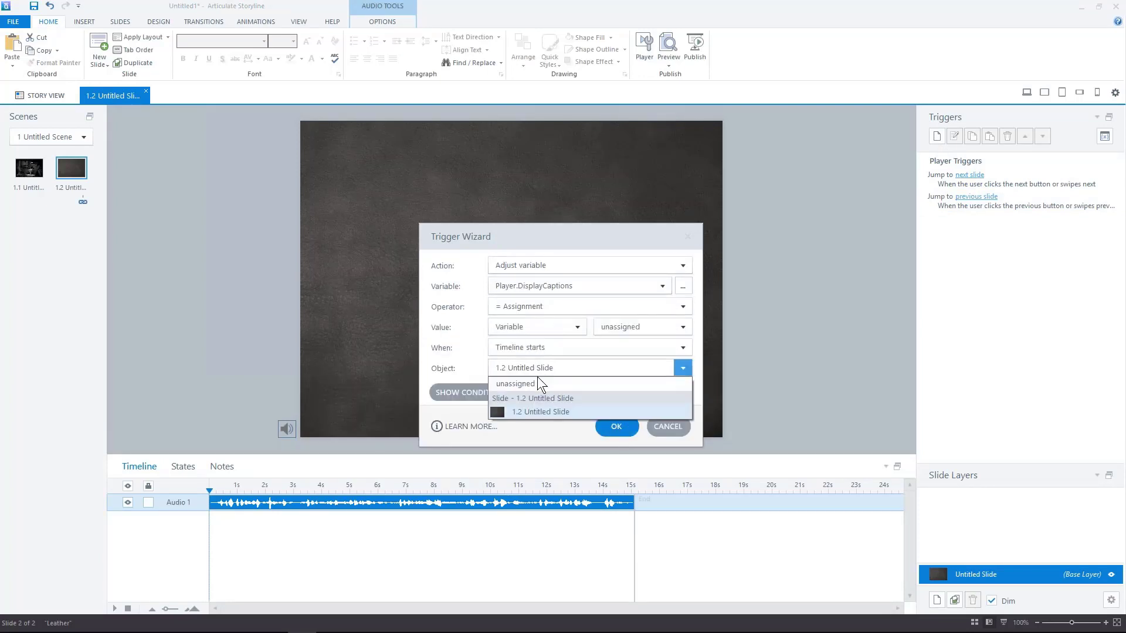
{"action": "left_click", "coordinate": [615, 427]}
{"action": "left_click", "coordinate": [632, 423]}
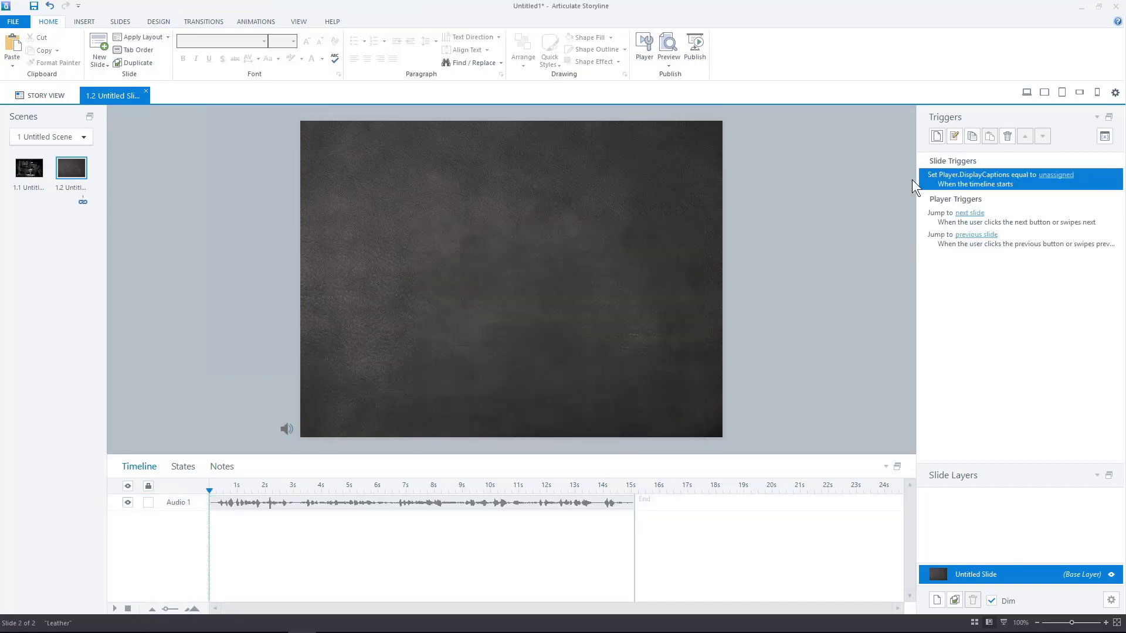
Preview the slide to test the new captions trigger, and close the preview.
{"action": "left_click", "coordinate": [667, 57]}
{"action": "left_click", "coordinate": [649, 77]}
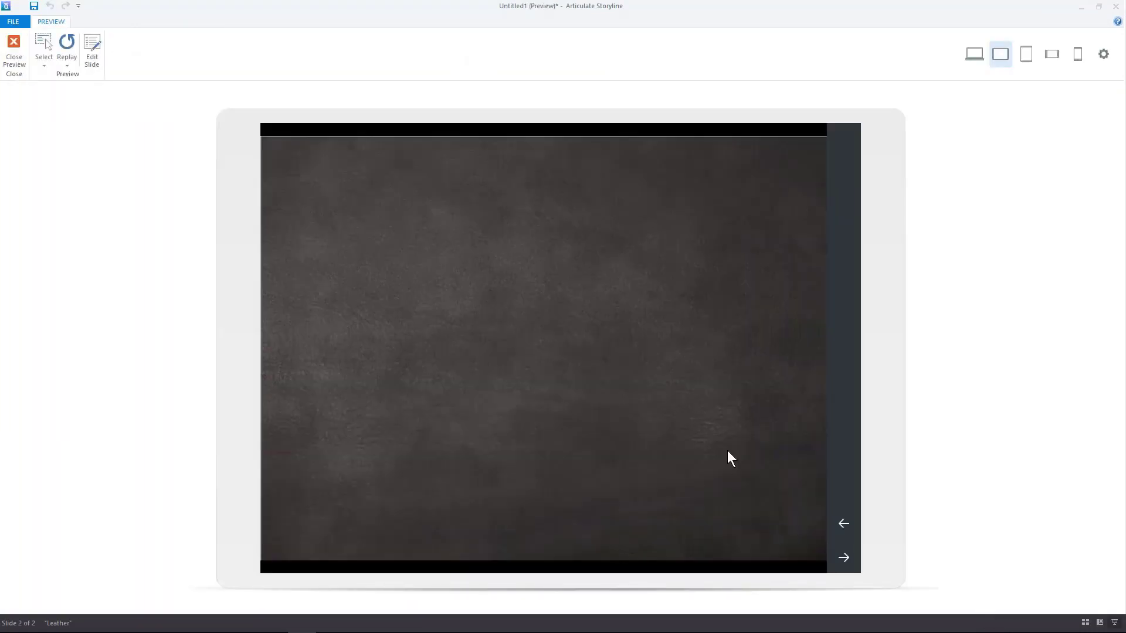
{"action": "left_click", "coordinate": [21, 59]}
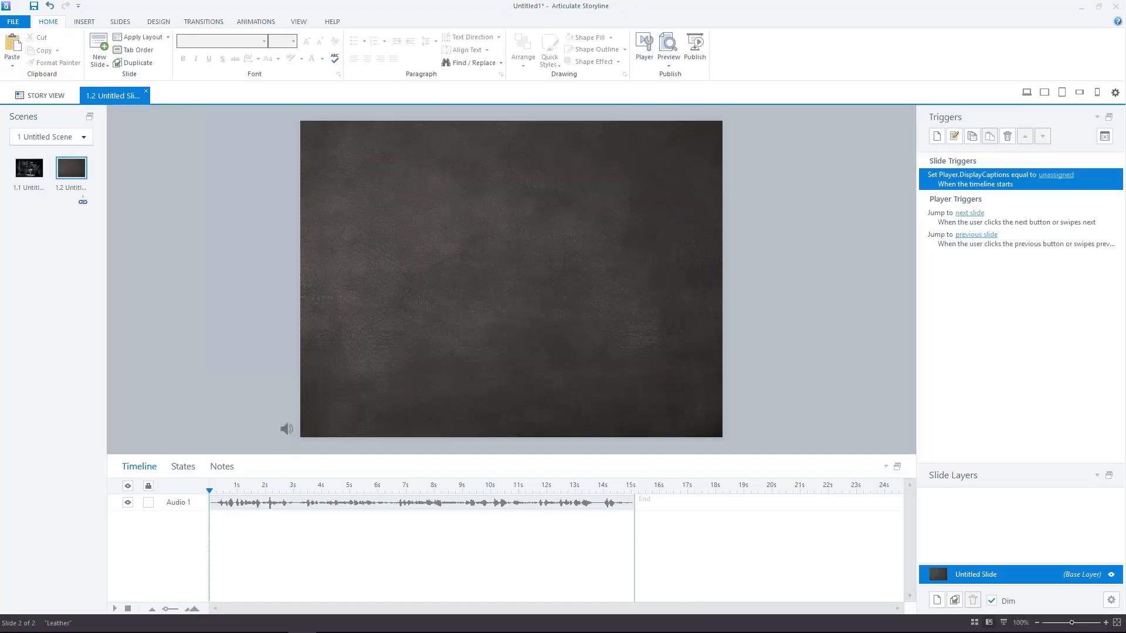
Check the audio clip's captions in the Closed Captions Editor and close it without changes.
{"action": "left_click", "coordinate": [289, 427]}
{"action": "left_click", "coordinate": [380, 22]}
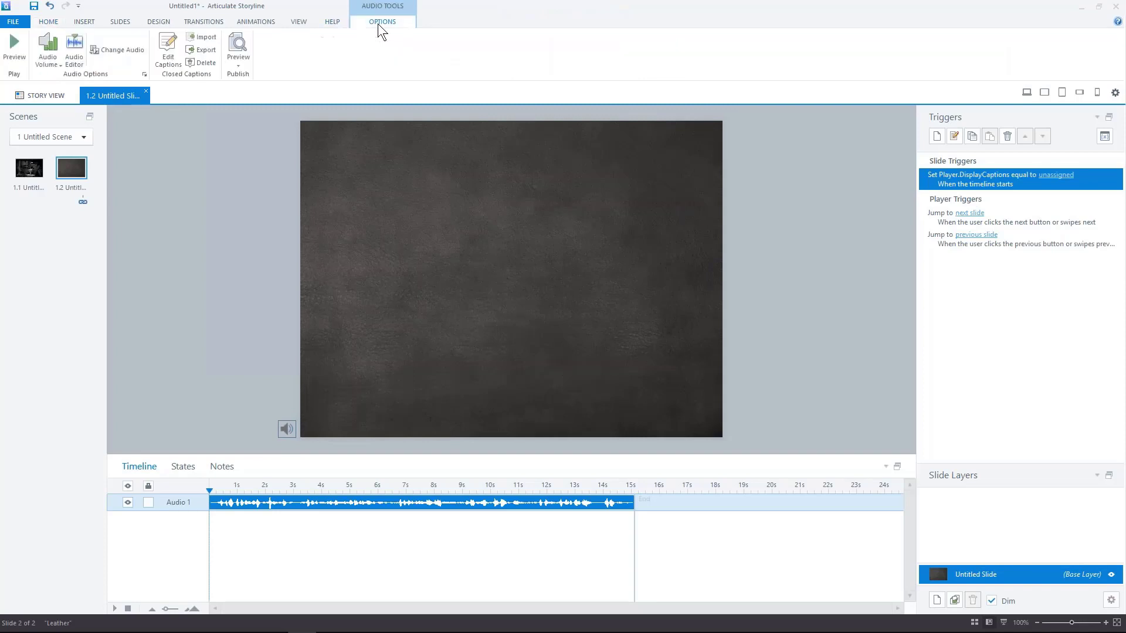
{"action": "left_click", "coordinate": [166, 52]}
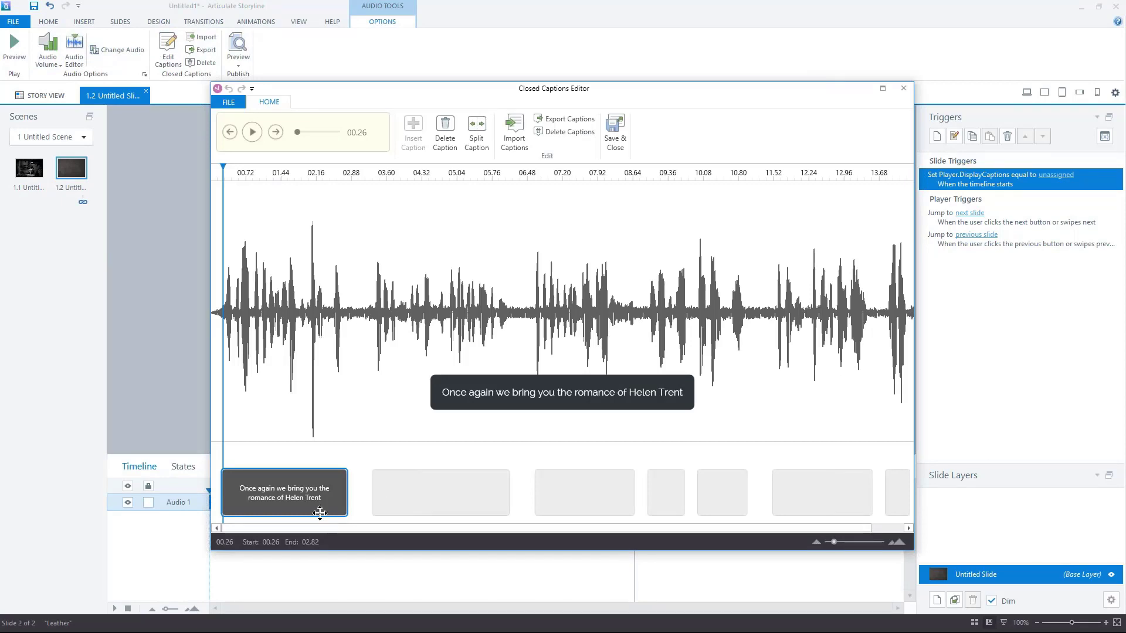
{"action": "left_click", "coordinate": [901, 88]}
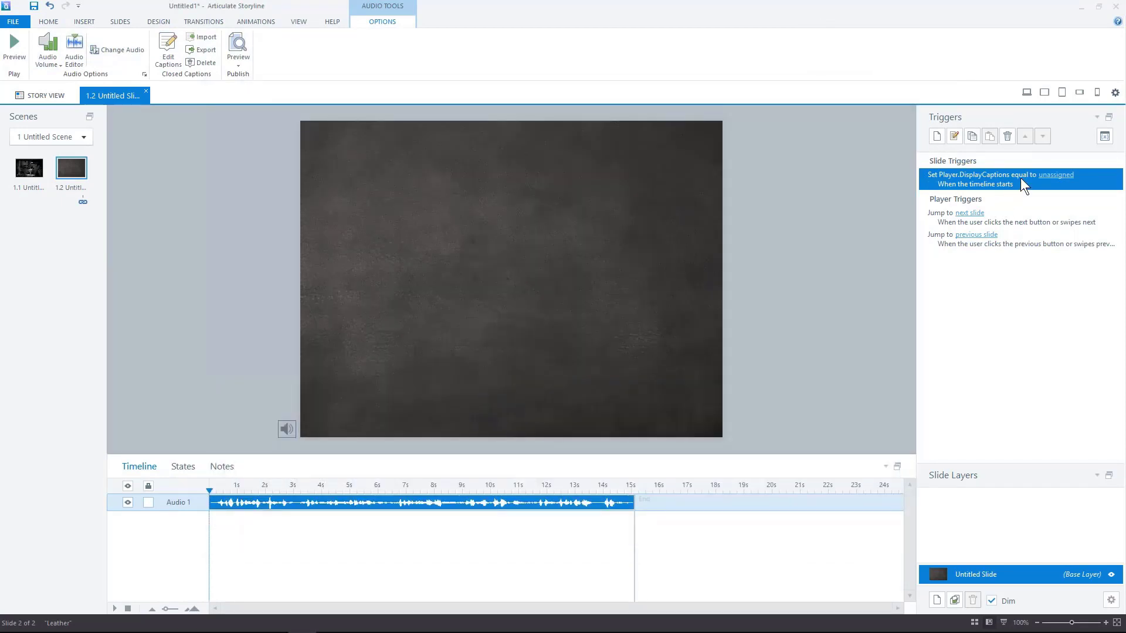
Edit the DisplayCaptions trigger so it assigns the value True instead of a variable.
{"action": "double_click", "coordinate": [1034, 174]}
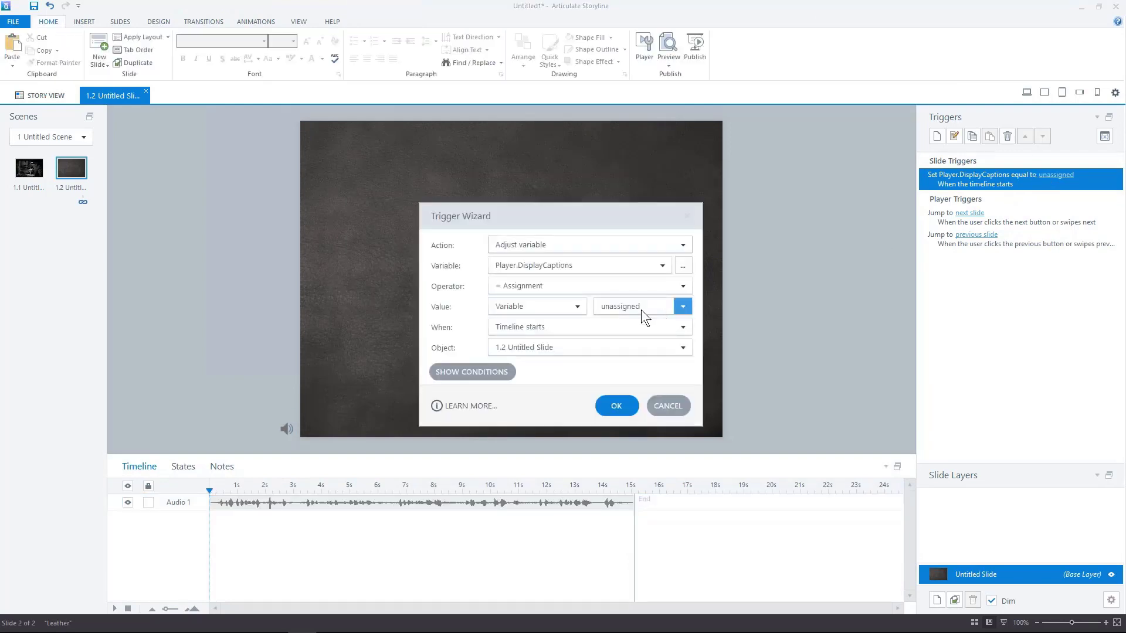
{"action": "left_click", "coordinate": [562, 304]}
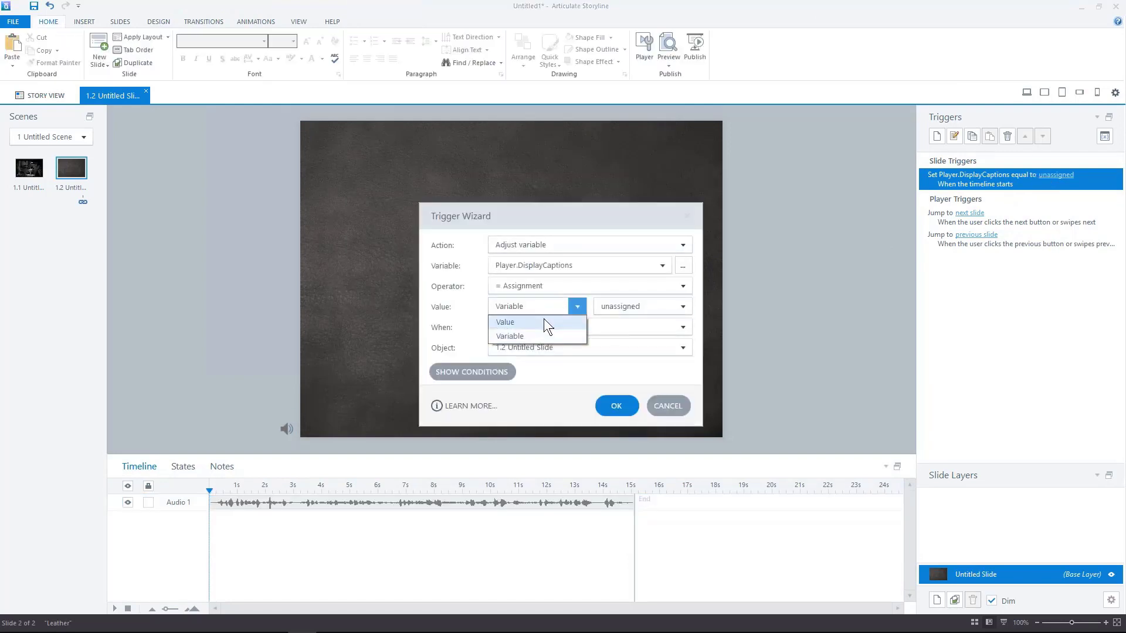
{"action": "left_click", "coordinate": [543, 320]}
{"action": "left_click", "coordinate": [630, 305]}
{"action": "left_click", "coordinate": [635, 323]}
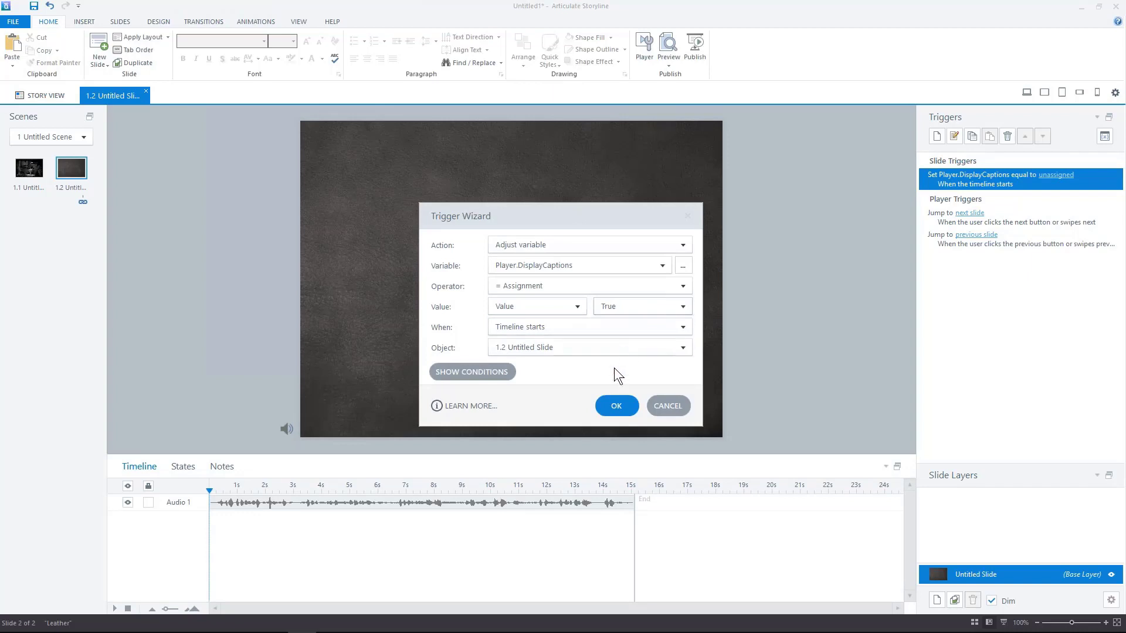
{"action": "left_click", "coordinate": [617, 408]}
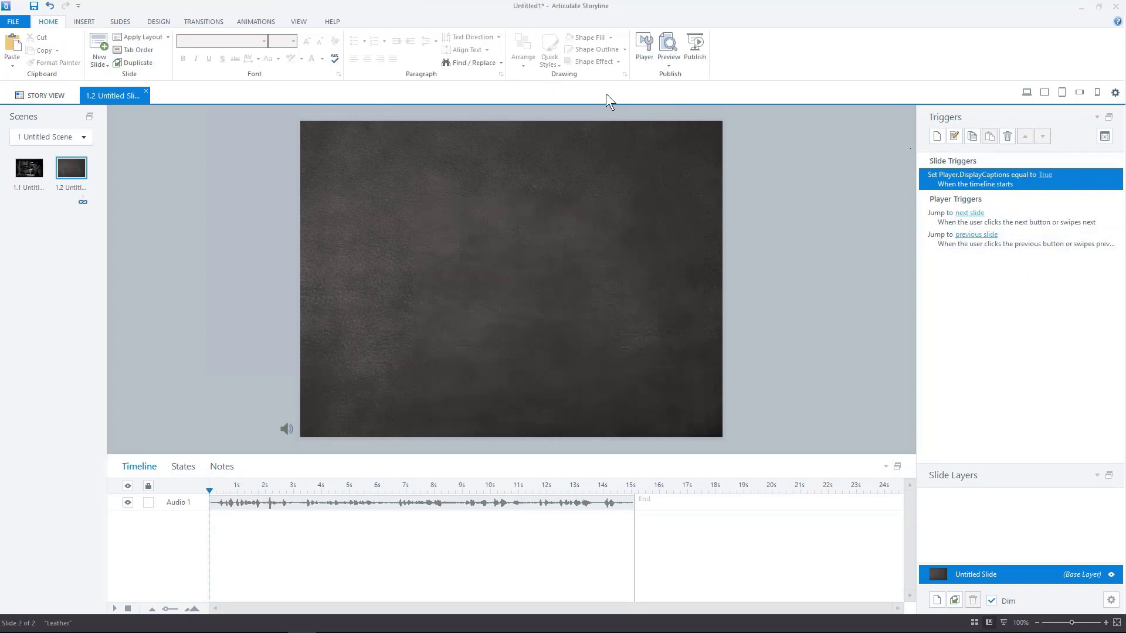
Preview the slide again to check the captions with the corrected trigger, and close the preview.
{"action": "left_click", "coordinate": [670, 69]}
{"action": "left_click", "coordinate": [652, 79]}
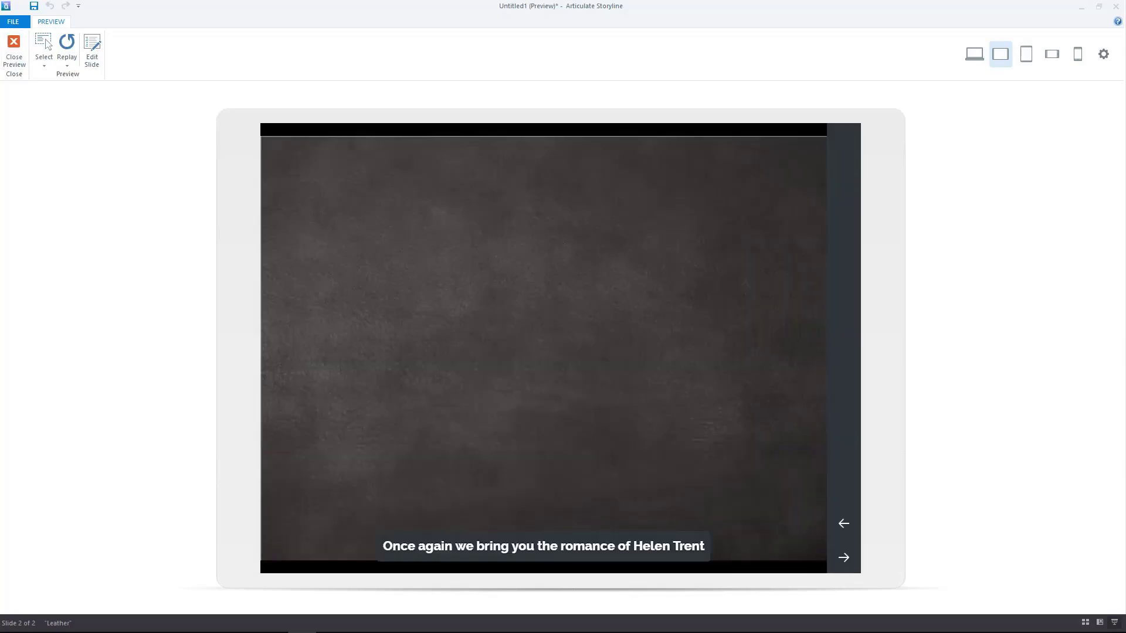
{"action": "left_click", "coordinate": [14, 48]}
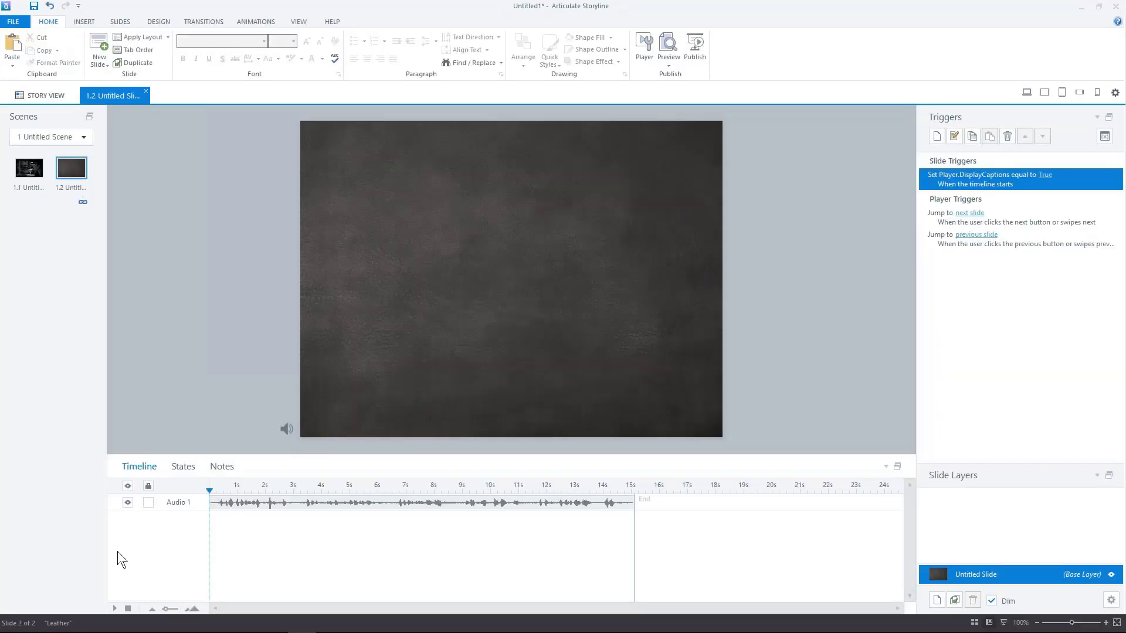
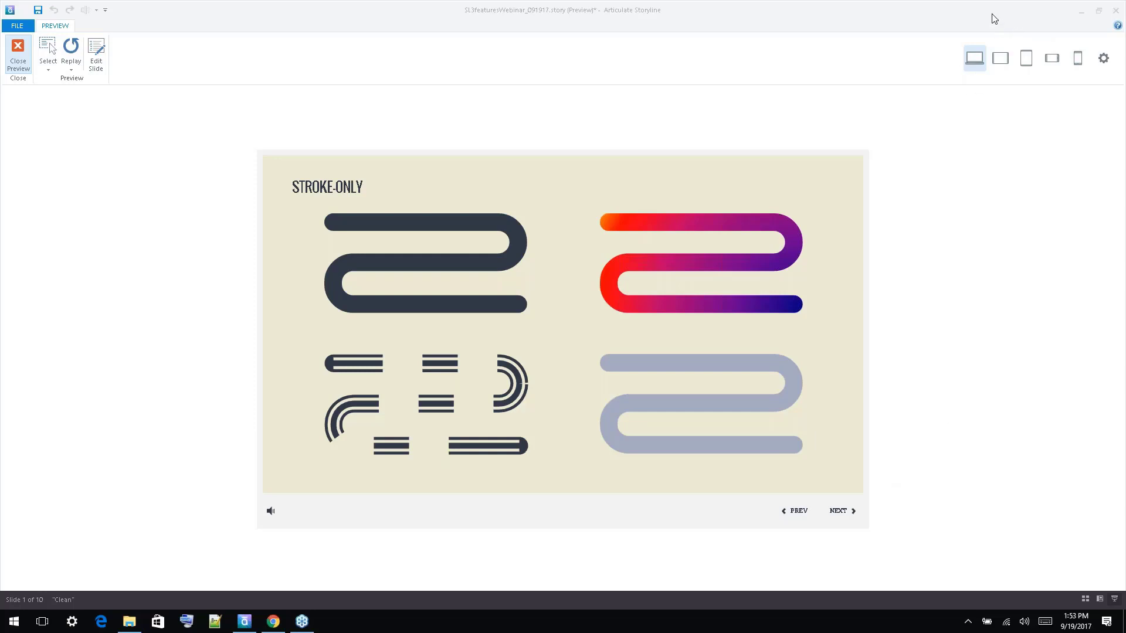
Try to advance past the Stroke-Only slide in the preview, dismiss the message, and replay the entire project.
{"action": "left_click", "coordinate": [843, 512]}
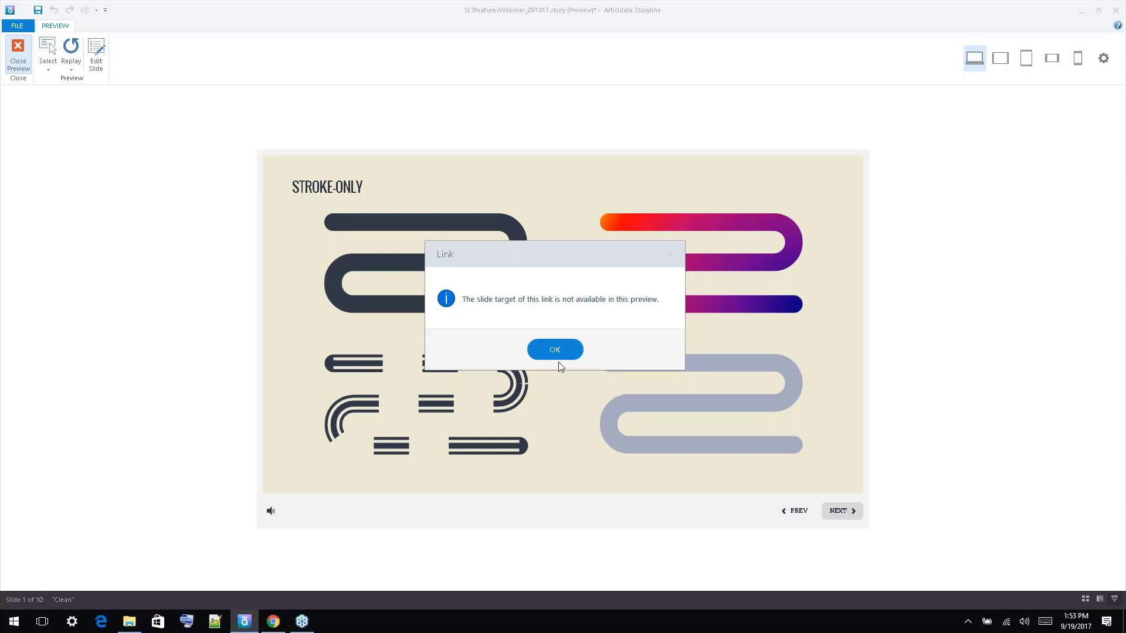
{"action": "left_click", "coordinate": [549, 350]}
{"action": "left_click", "coordinate": [75, 69]}
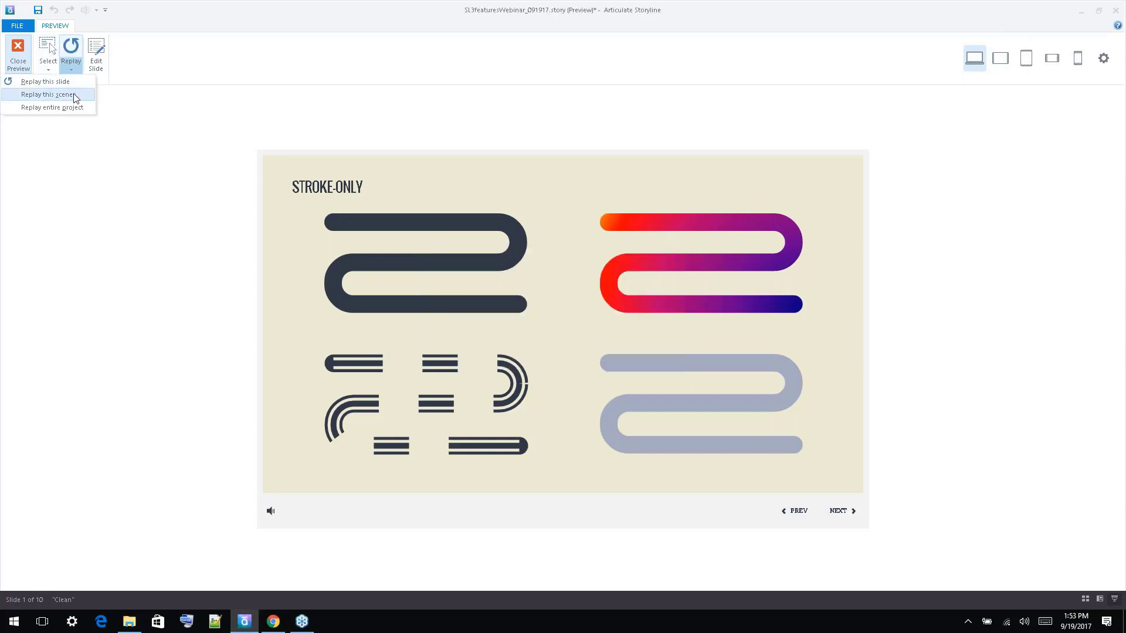
{"action": "left_click", "coordinate": [75, 108]}
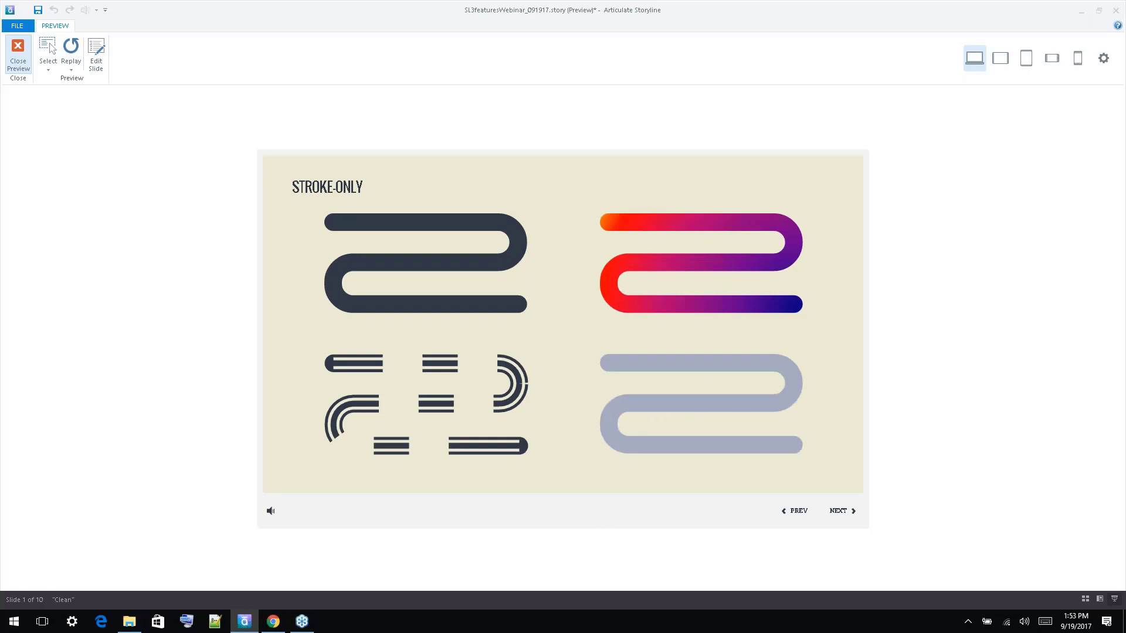
Step through the previewed vector shape examples from Stroke-Only to the fishing boat slide, and close the preview.
{"action": "left_click", "coordinate": [839, 513]}
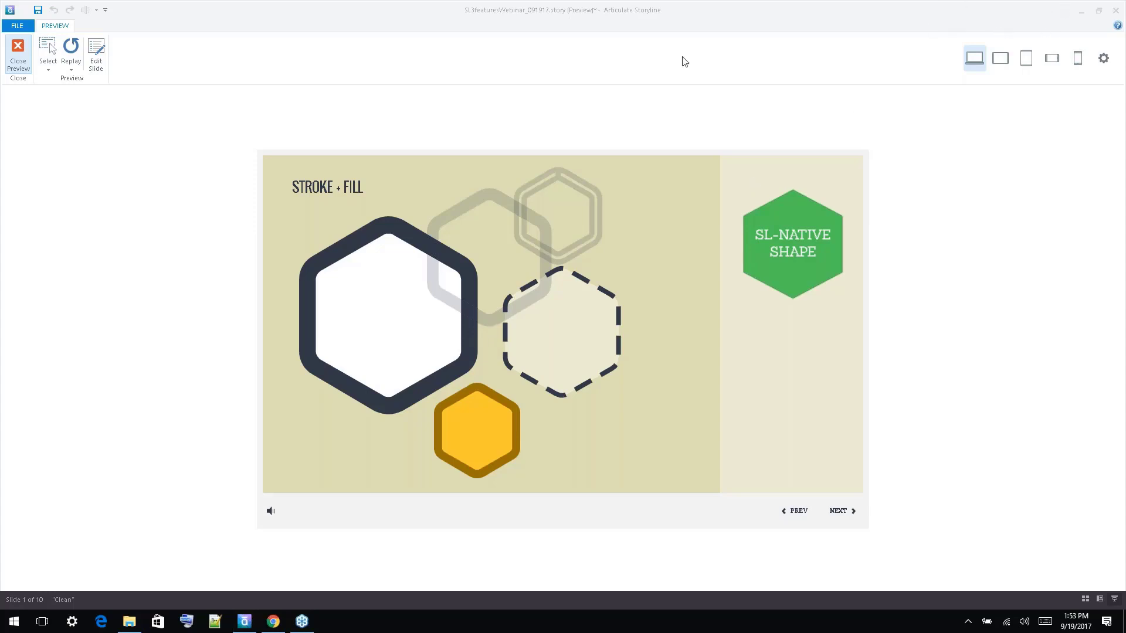
{"action": "left_click", "coordinate": [842, 512]}
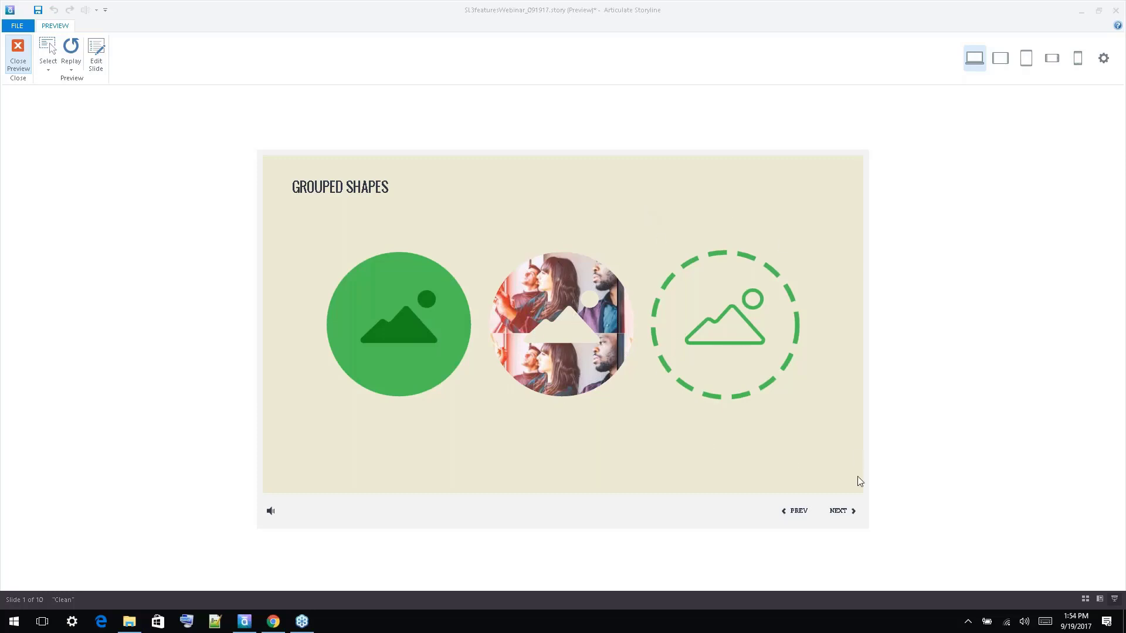
{"action": "left_click", "coordinate": [844, 511]}
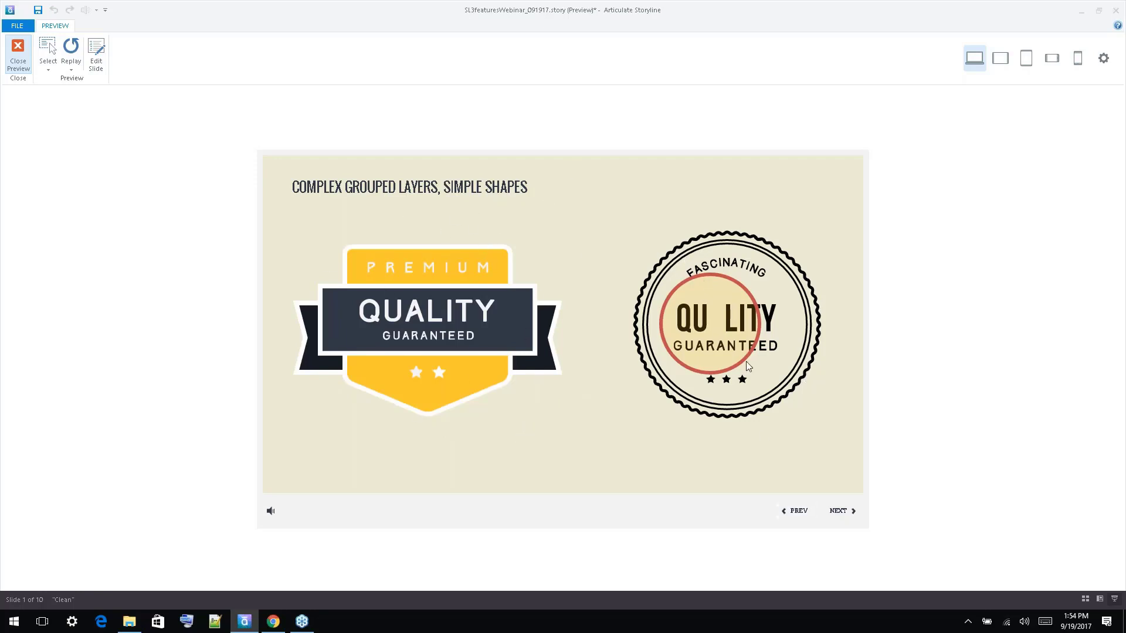
{"action": "left_click", "coordinate": [837, 511]}
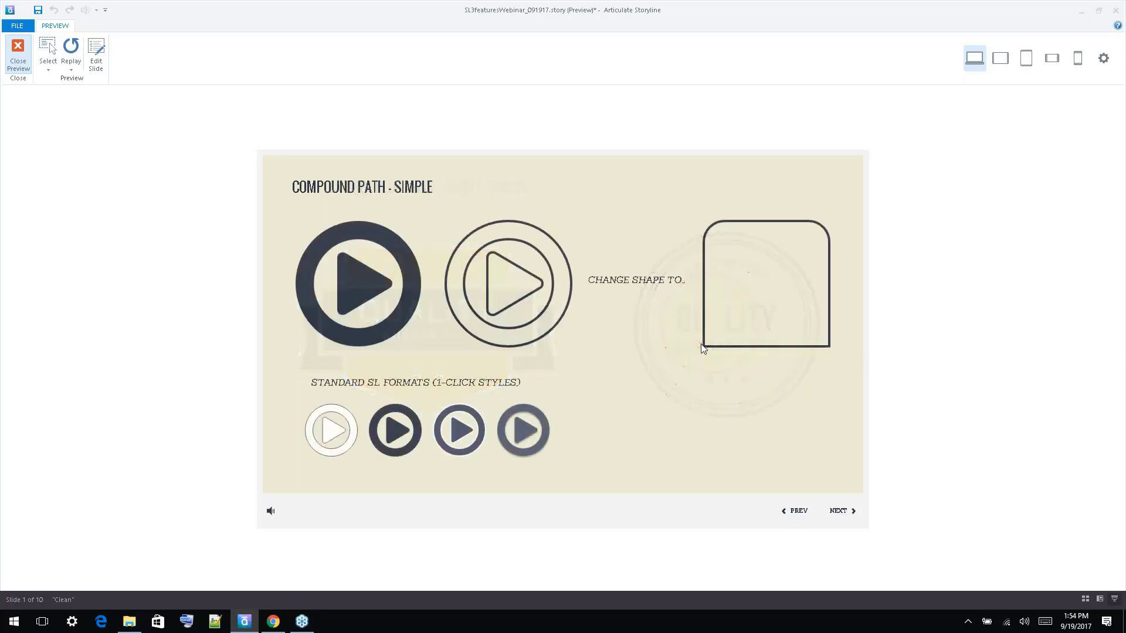
{"action": "left_click", "coordinate": [840, 514]}
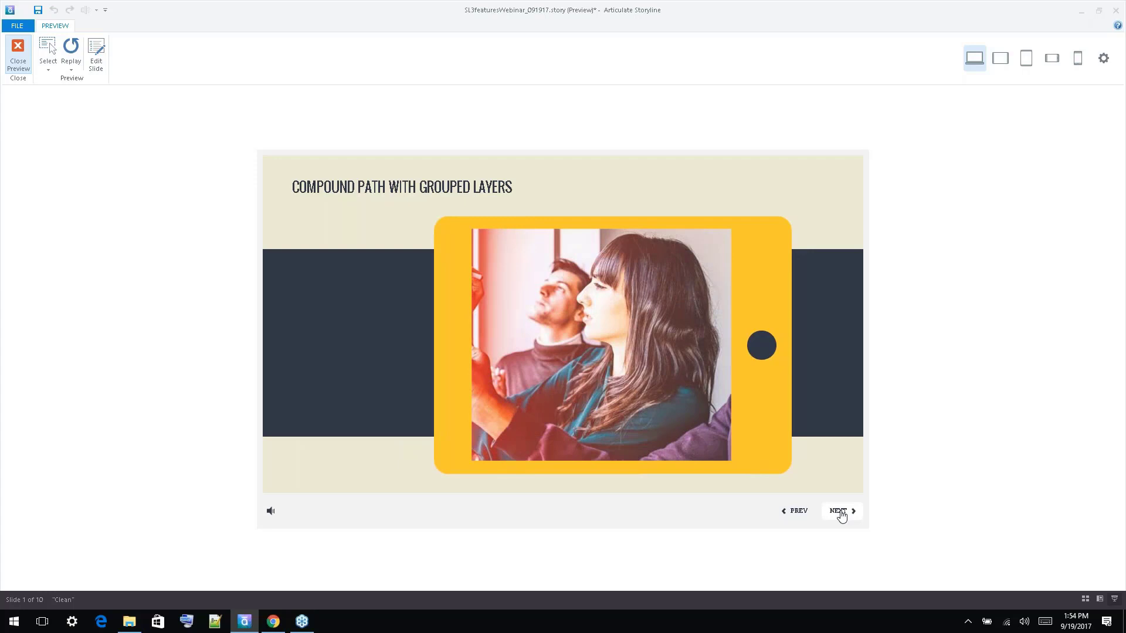
{"action": "left_click", "coordinate": [840, 513]}
{"action": "left_click", "coordinate": [839, 512]}
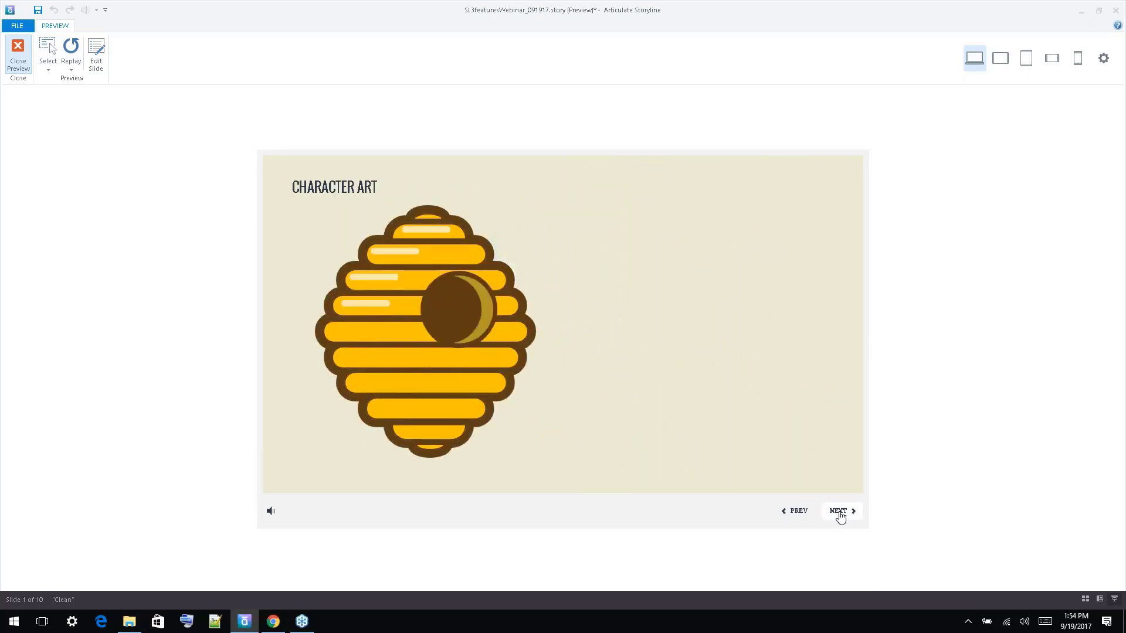
{"action": "left_click", "coordinate": [839, 512]}
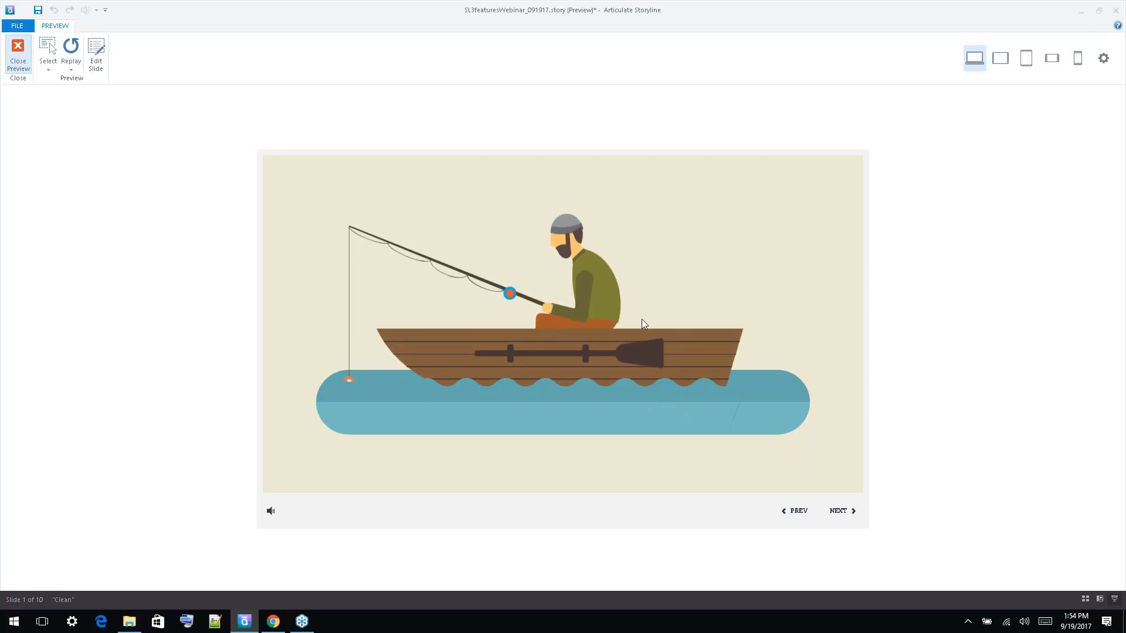
{"action": "left_click", "coordinate": [47, 51]}
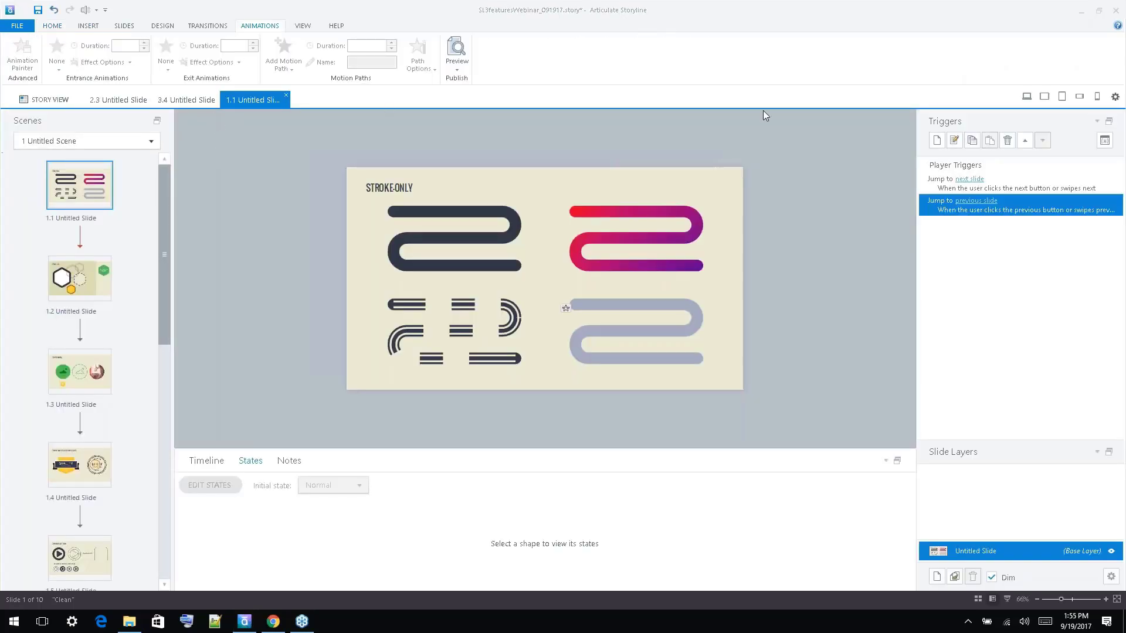
Open slide 1.10 with the fishing boat and select the fisherman's face shape inside the boat group.
{"action": "scroll", "coordinate": [65, 419], "scroll_direction": "down", "scroll_amount": 3}
{"action": "scroll", "coordinate": [80, 426], "scroll_direction": "down", "scroll_amount": 9}
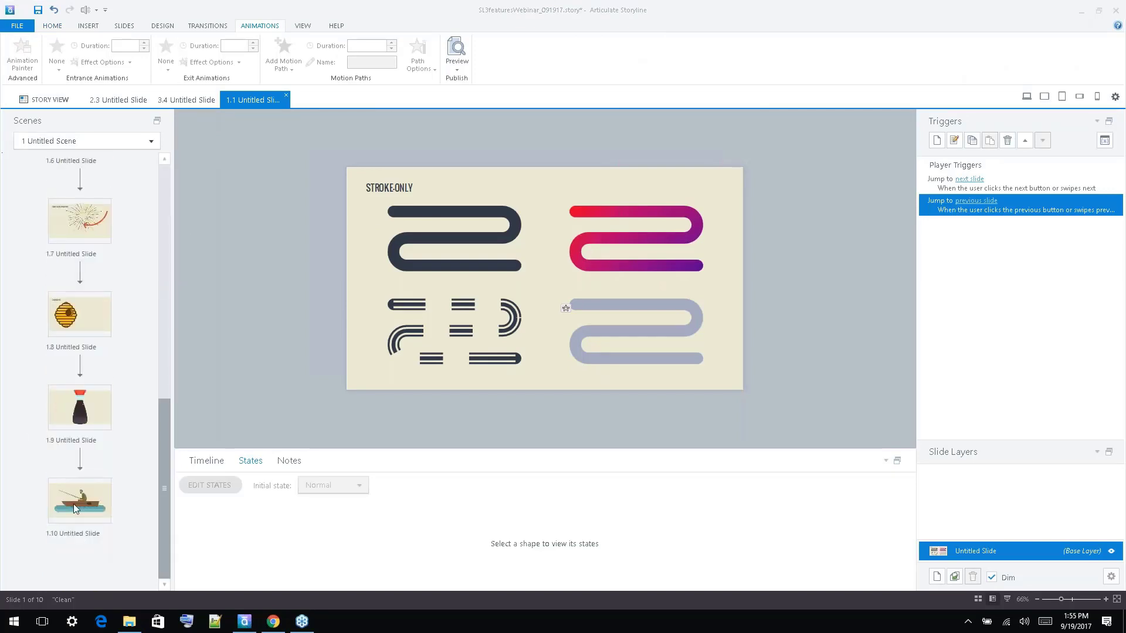
{"action": "left_click", "coordinate": [79, 500]}
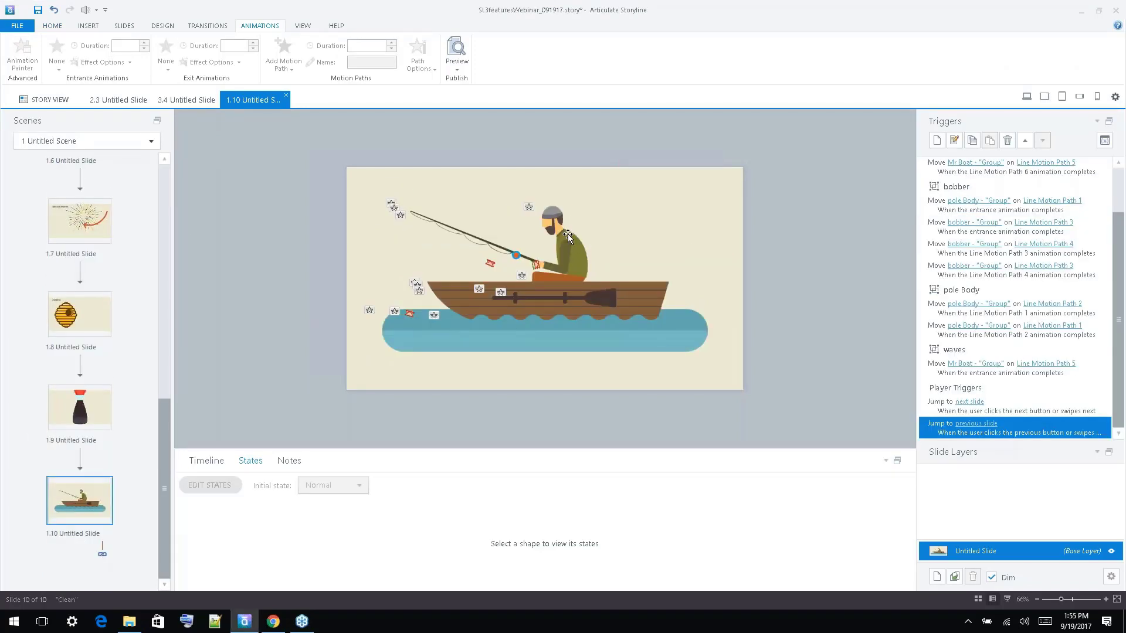
{"action": "left_click", "coordinate": [561, 229]}
{"action": "left_click", "coordinate": [549, 225]}
{"action": "left_click", "coordinate": [549, 225]}
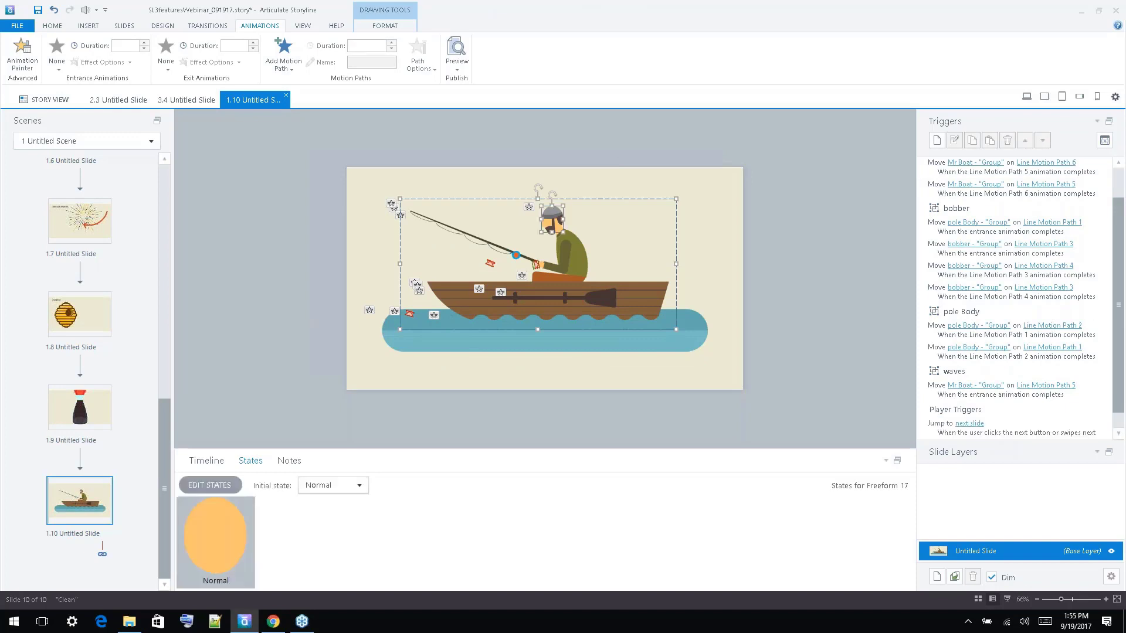
Fill the fisherman's hat and the main body of his shirt with red.
{"action": "left_click", "coordinate": [552, 212]}
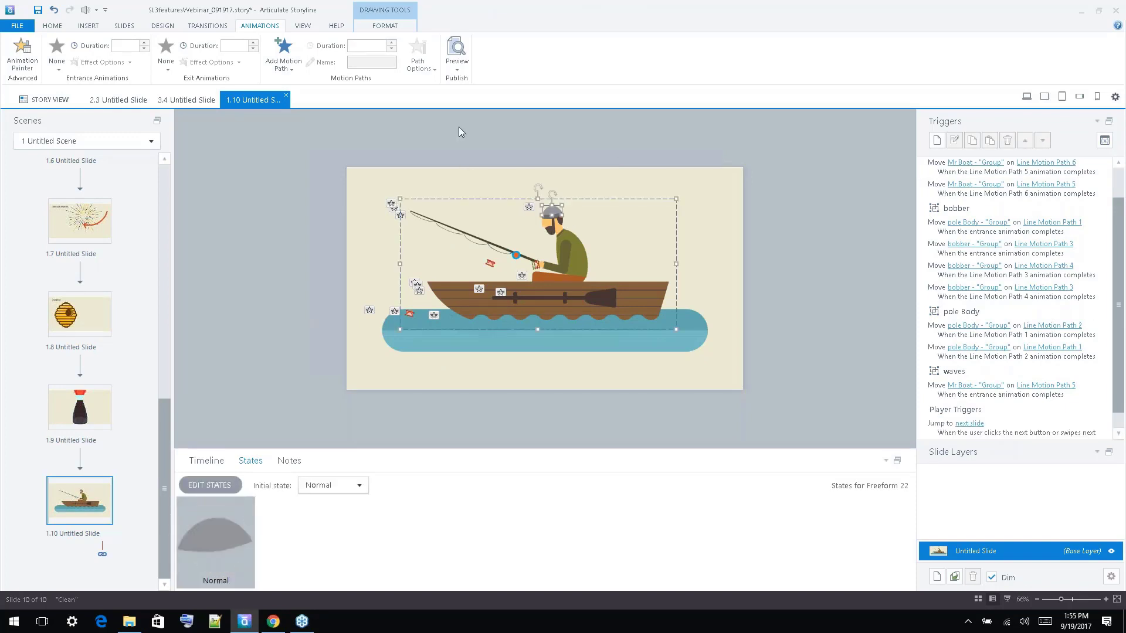
{"action": "left_click", "coordinate": [390, 27]}
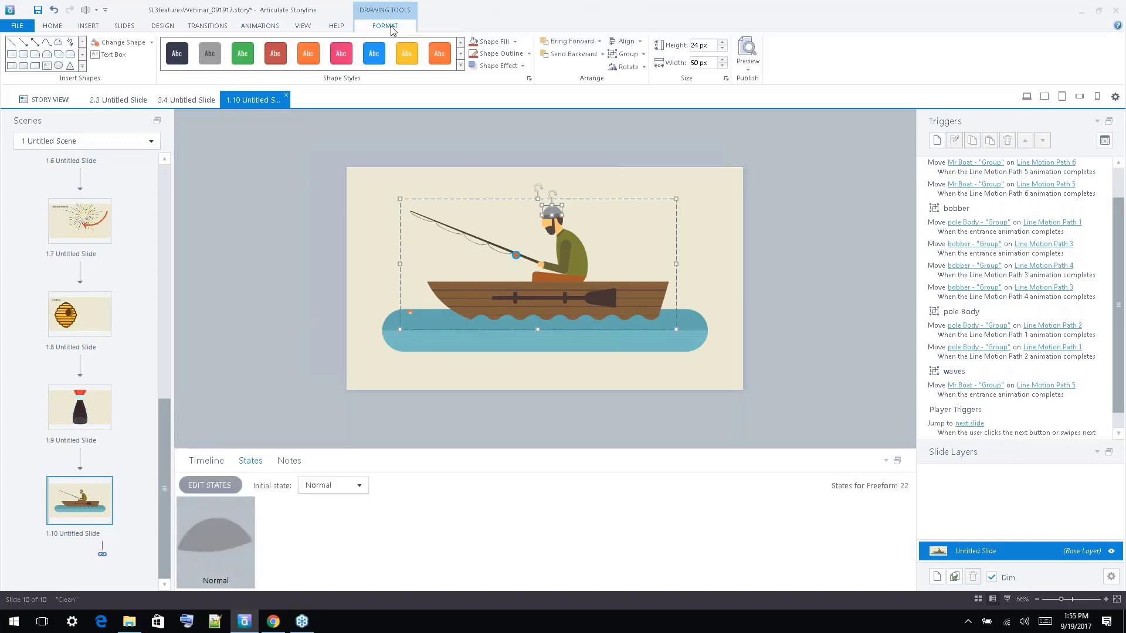
{"action": "left_click", "coordinate": [473, 42]}
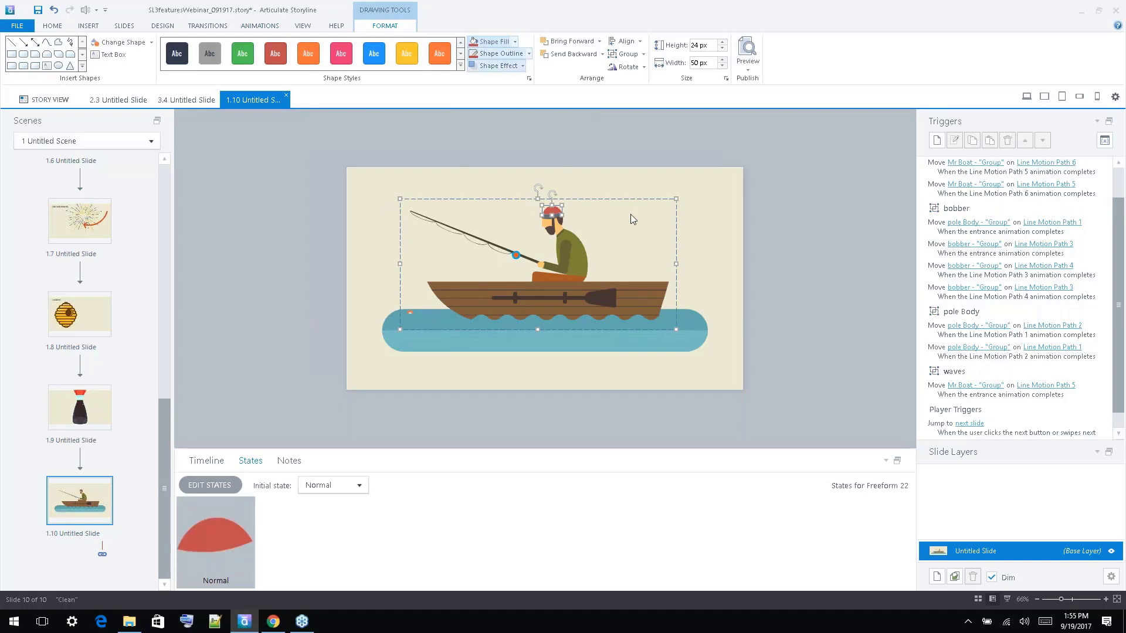
{"action": "left_click", "coordinate": [585, 249]}
{"action": "left_click", "coordinate": [472, 43]}
Fill the fisherman's sleeve with yellow and deselect the artwork.
{"action": "left_click", "coordinate": [567, 261]}
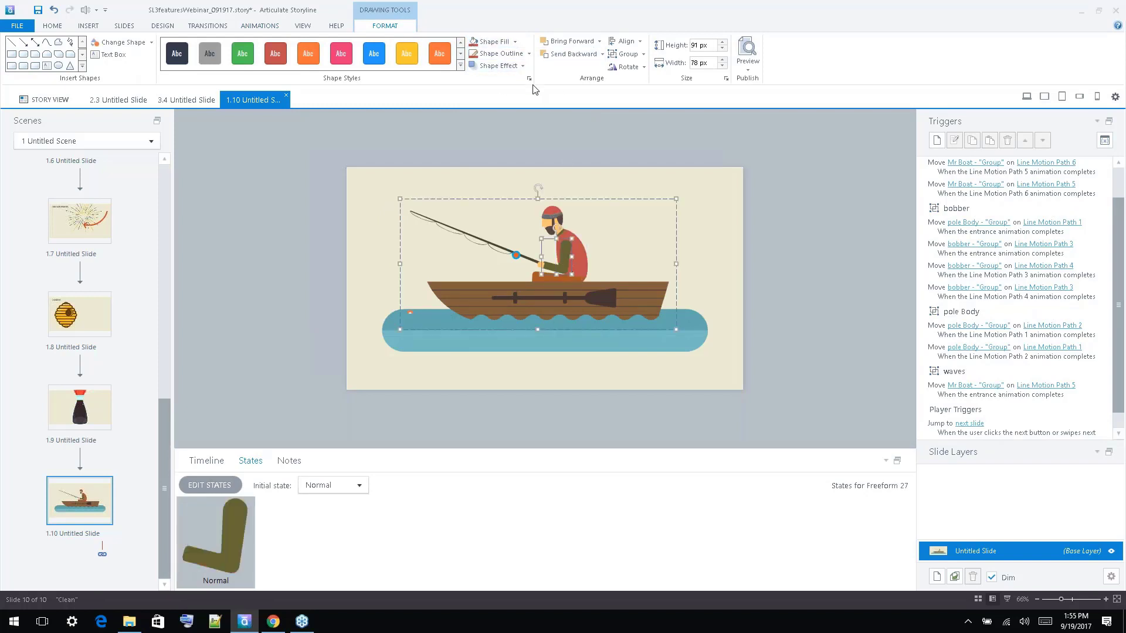
{"action": "left_click", "coordinate": [515, 41]}
{"action": "left_click", "coordinate": [514, 73]}
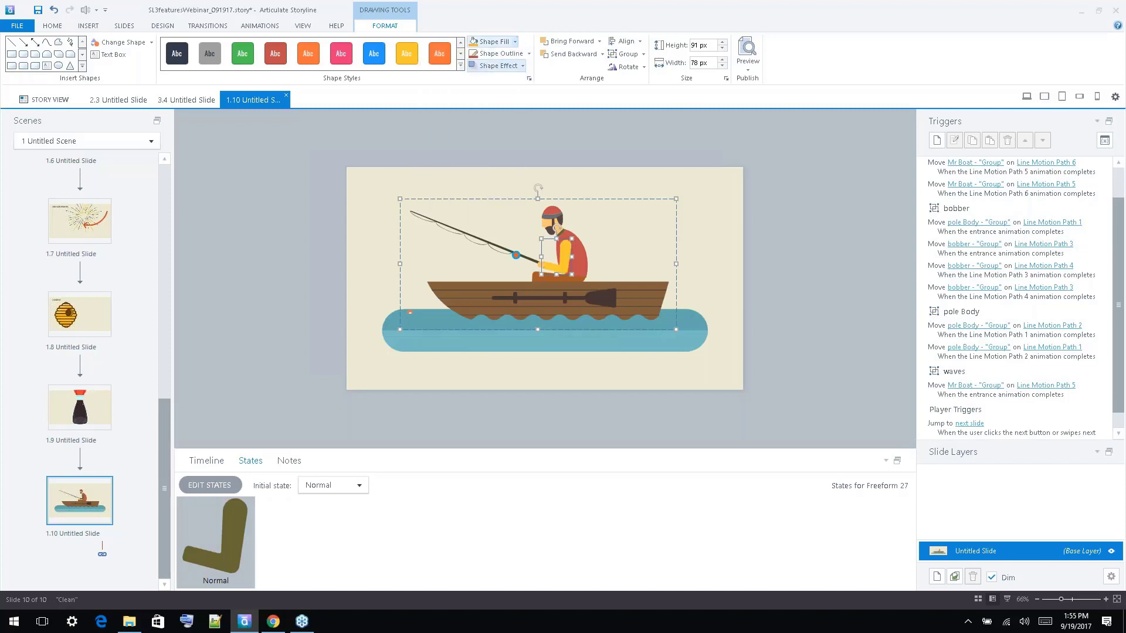
{"action": "left_click", "coordinate": [342, 252]}
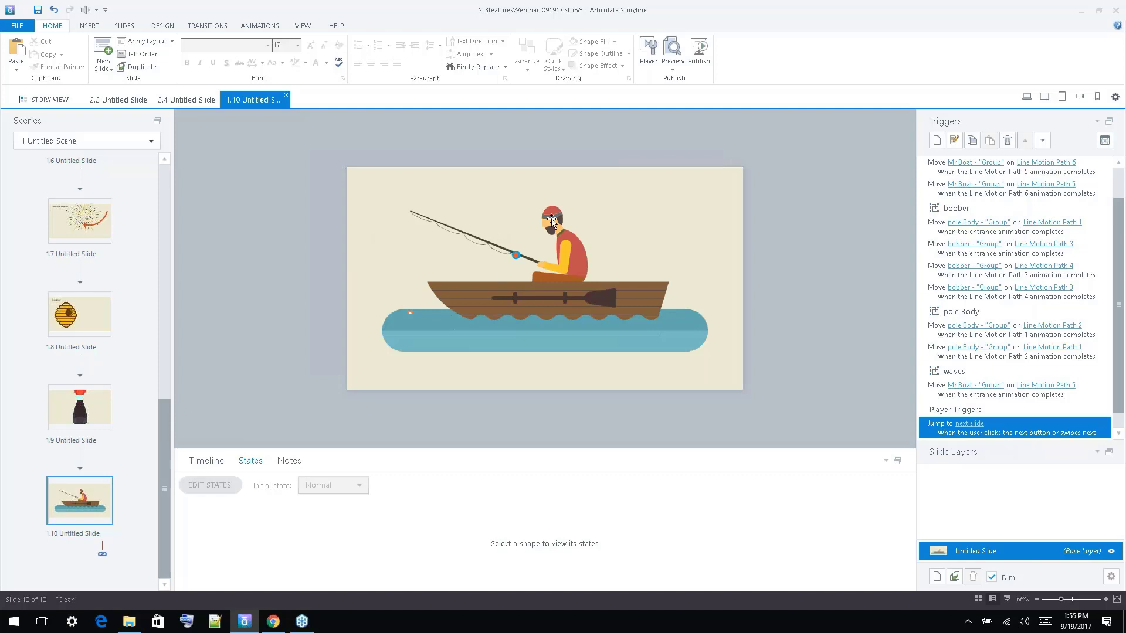
Open slide 2.1 in scene 2 and inspect the smaller educationIcons.emf picture up close.
{"action": "left_click", "coordinate": [557, 241]}
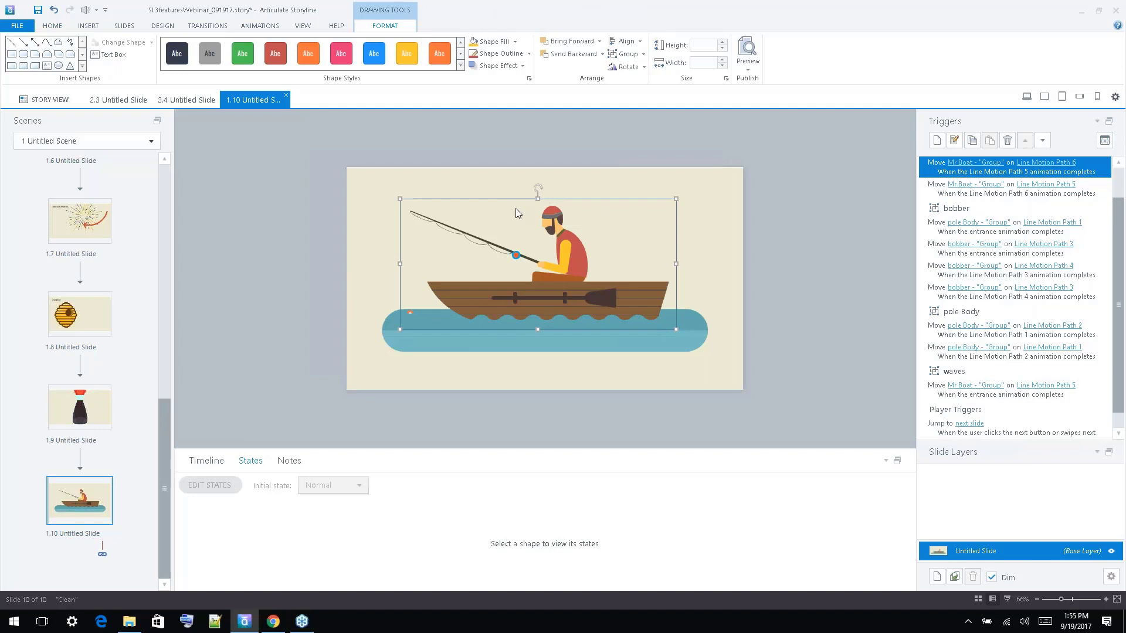
{"action": "left_click", "coordinate": [196, 99]}
{"action": "left_click", "coordinate": [115, 99]}
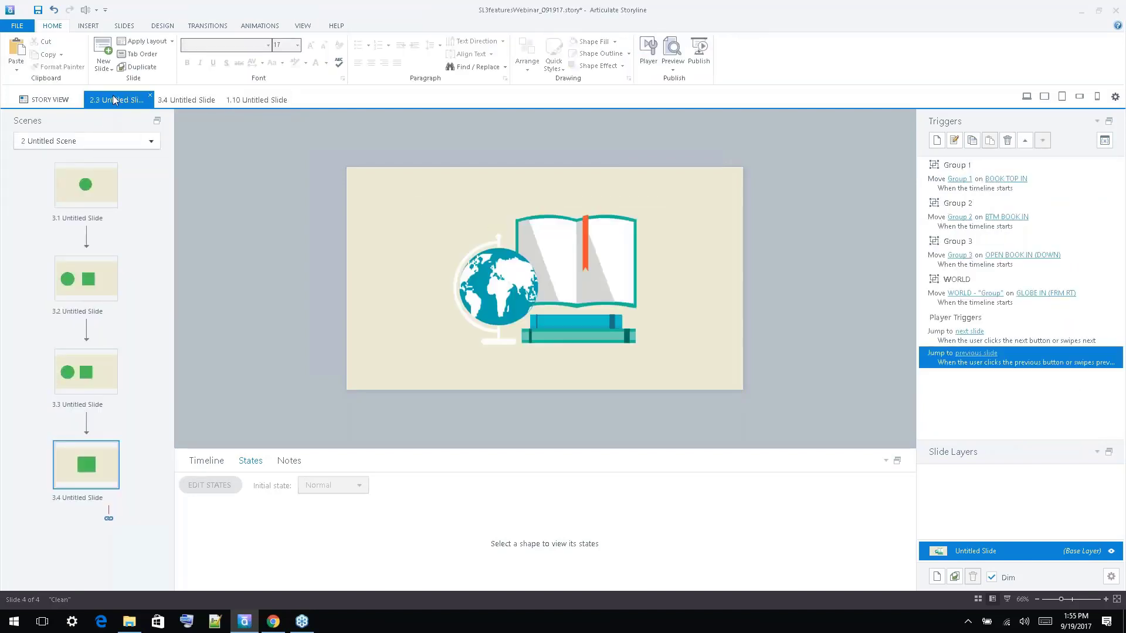
{"action": "left_click", "coordinate": [94, 183]}
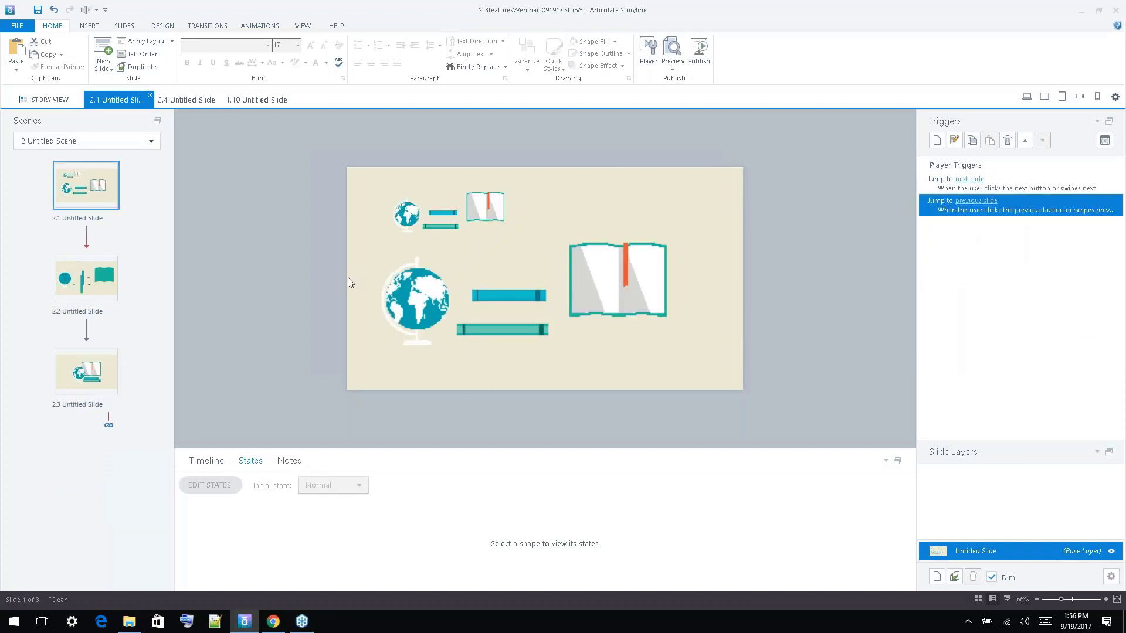
{"action": "left_click", "coordinate": [408, 226]}
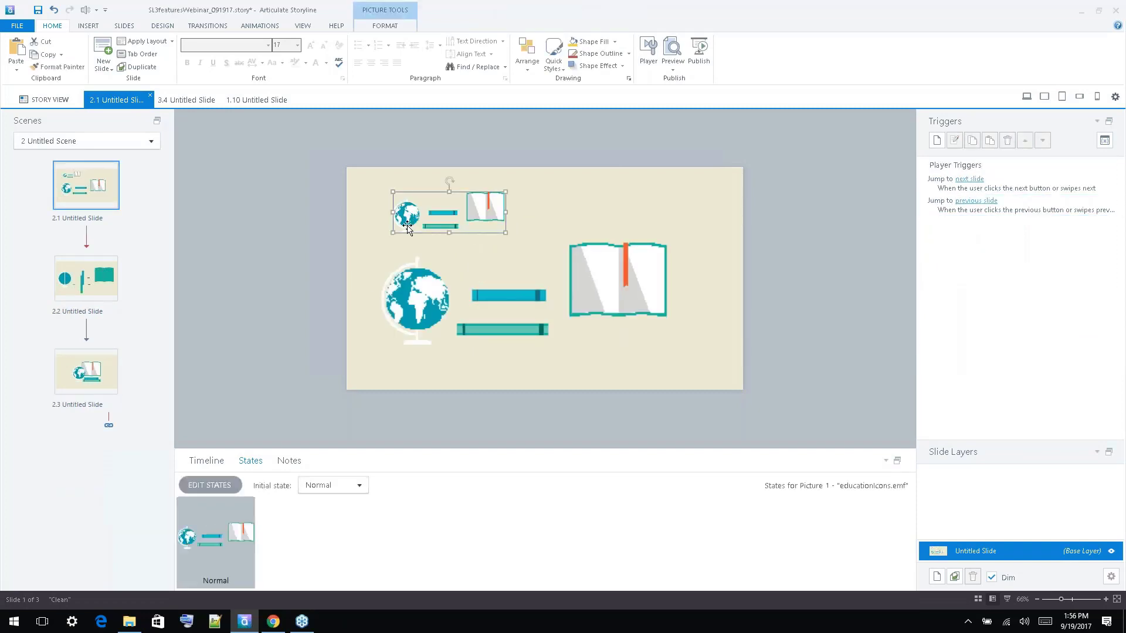
{"action": "scroll", "coordinate": [460, 222], "scroll_direction": "up", "scroll_amount": 3}
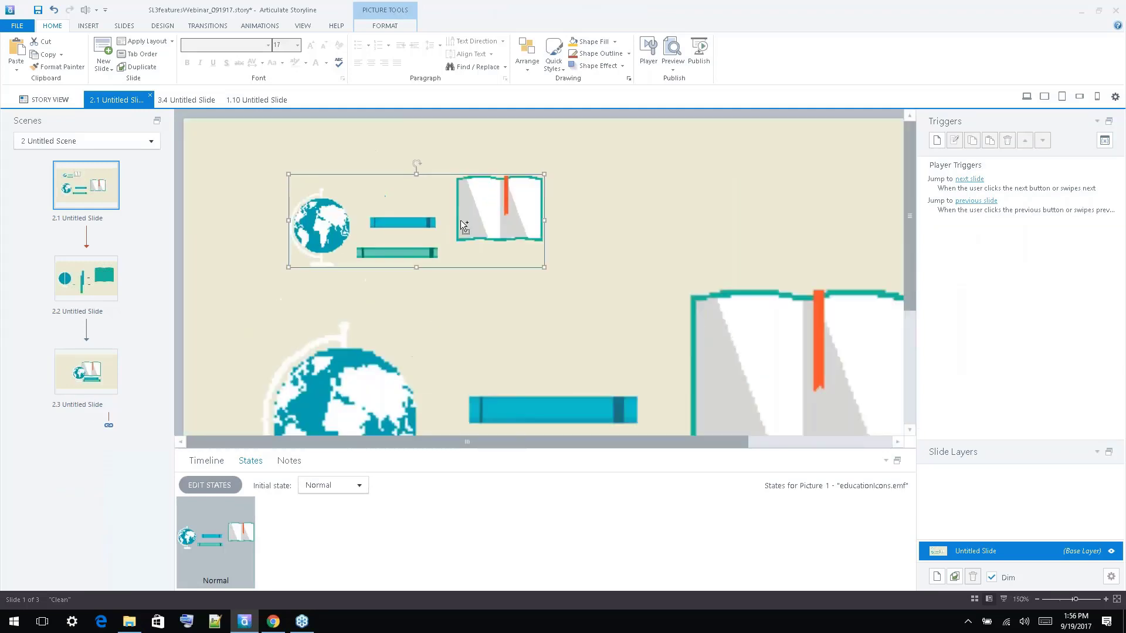
{"action": "scroll", "coordinate": [459, 220], "scroll_direction": "up", "scroll_amount": 1}
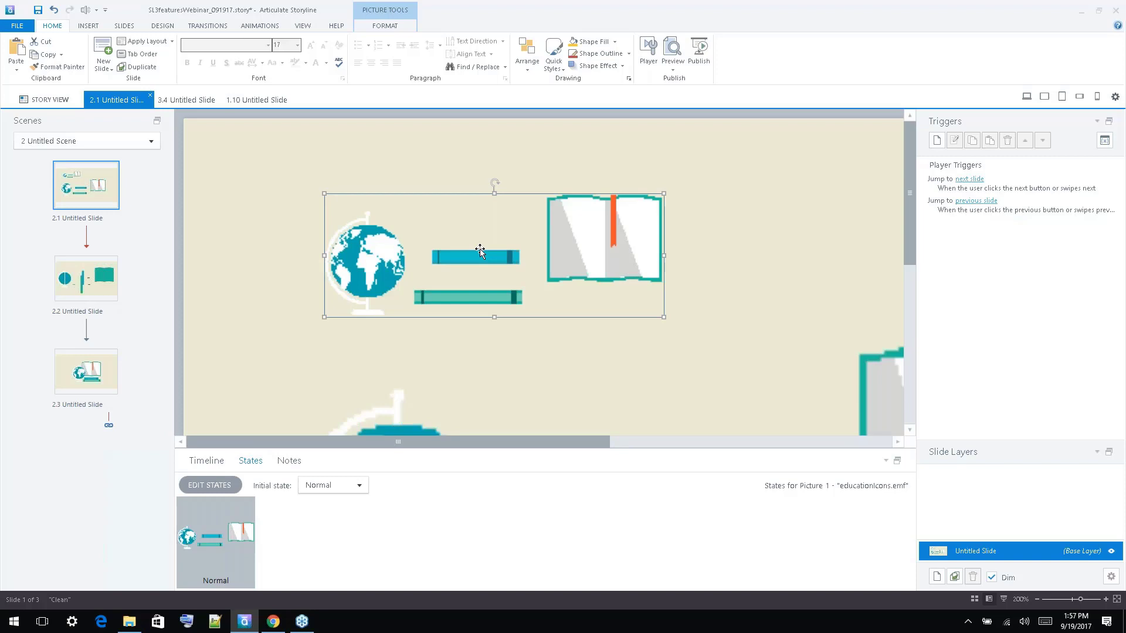
Compare the icon pictures with the finished globe and books artwork on slide 2.3, and return to slide 2.1.
{"action": "left_click", "coordinate": [470, 154]}
{"action": "scroll", "coordinate": [464, 157], "scroll_direction": "down", "scroll_amount": 2}
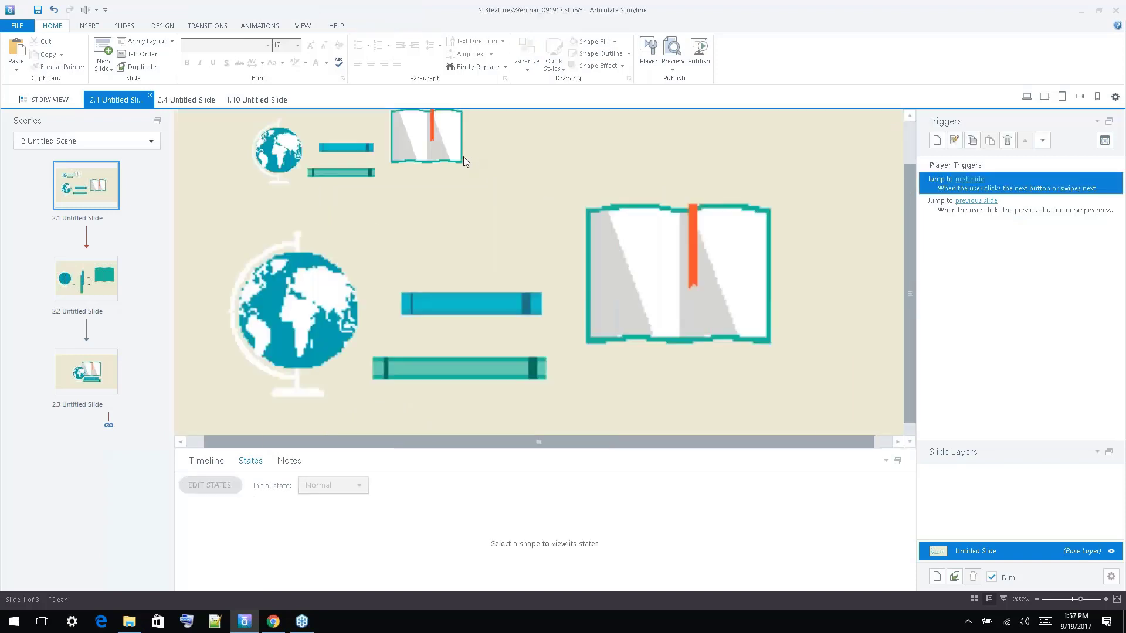
{"action": "scroll", "coordinate": [463, 156], "scroll_direction": "down", "scroll_amount": 2}
{"action": "left_click", "coordinate": [86, 371]}
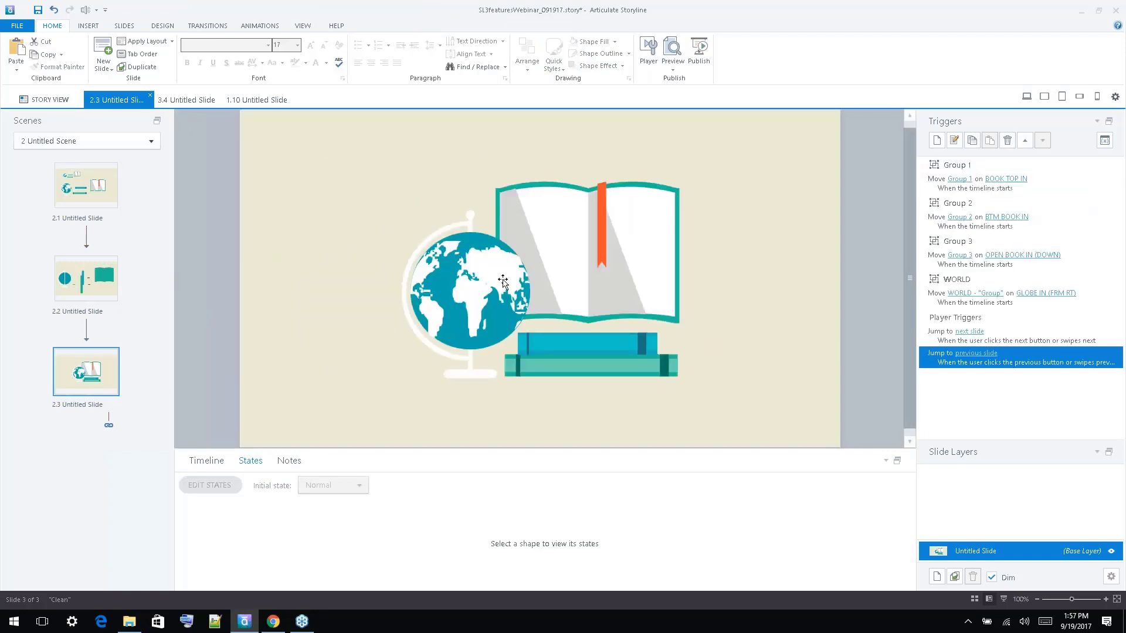
{"action": "left_click", "coordinate": [88, 197]}
{"action": "left_click", "coordinate": [410, 181]}
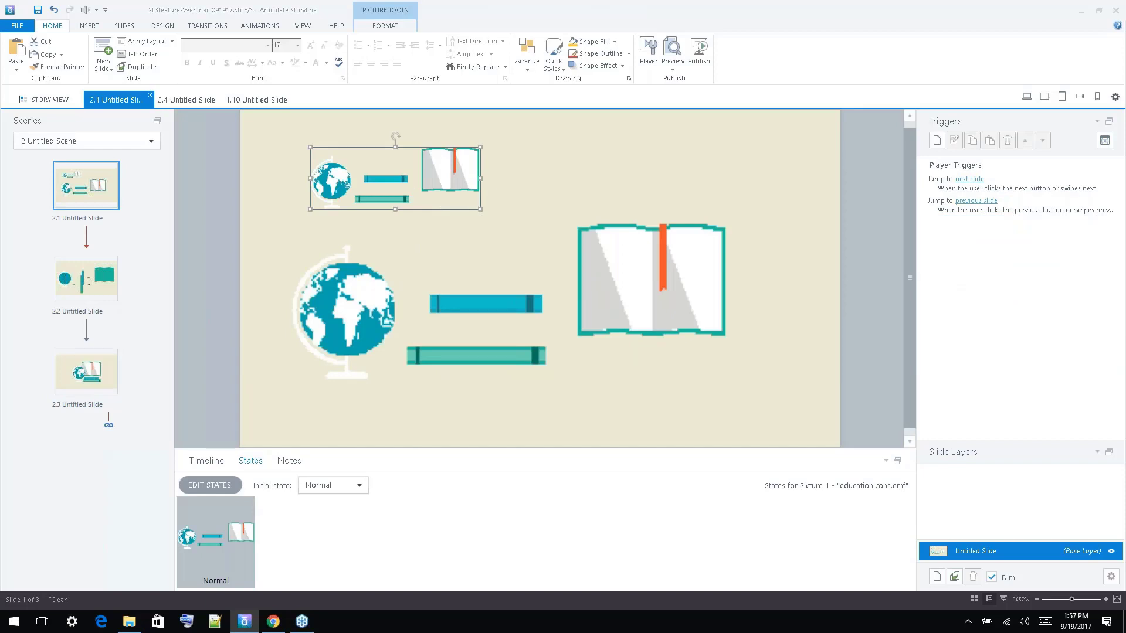
{"action": "key", "text": "ctrl+j"}
{"action": "left_click", "coordinate": [525, 523]}
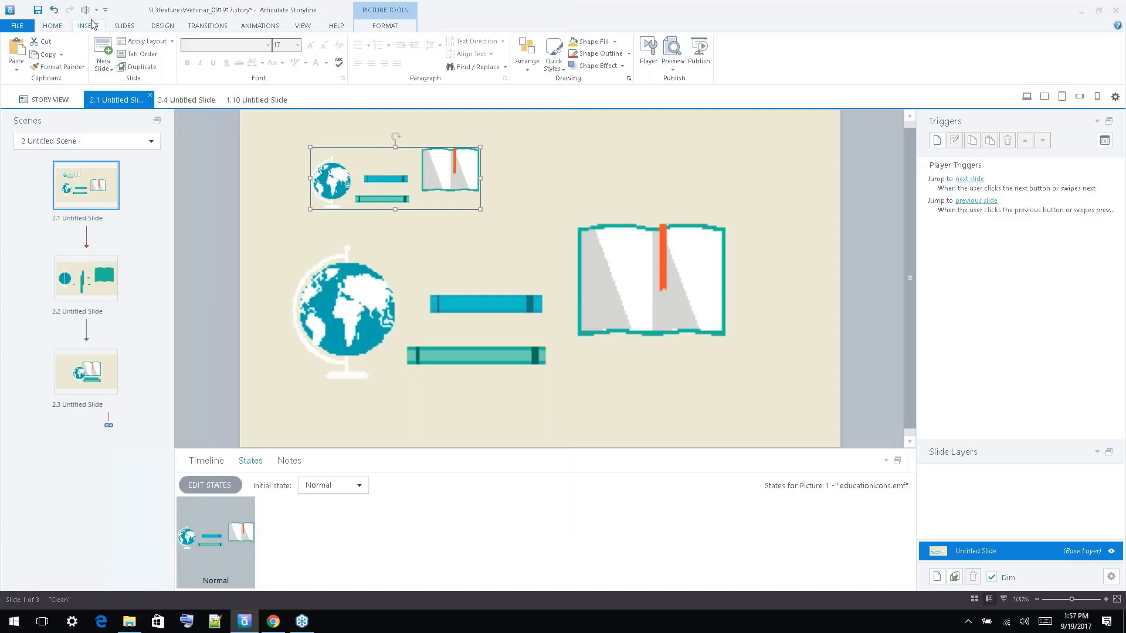
{"action": "left_click", "coordinate": [88, 26]}
{"action": "left_click", "coordinate": [476, 267]}
{"action": "left_click", "coordinate": [443, 176]}
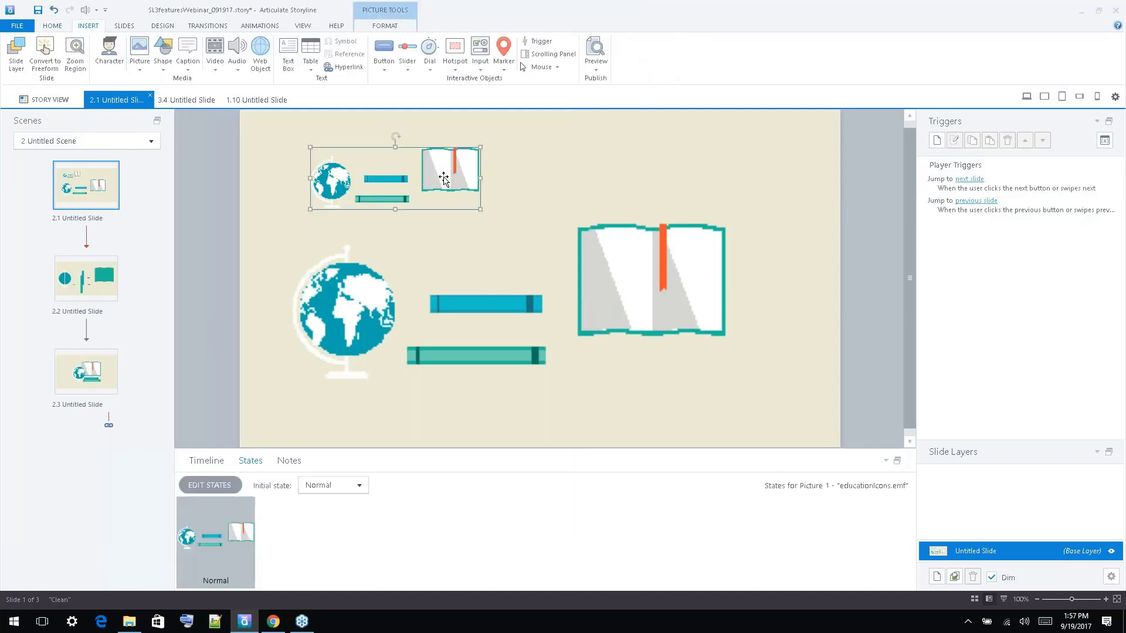
Slightly enlarge the larger education icons picture and shift it a little to the right on the slide.
{"action": "left_click", "coordinate": [446, 340]}
{"action": "mouse_move", "coordinate": [294, 220]}
{"action": "left_mouse_down"}
{"action": "mouse_move", "coordinate": [241, 176]}
{"action": "mouse_move", "coordinate": [282, 216]}
{"action": "left_mouse_up"}
{"action": "left_click_drag", "start_coordinate": [371, 306], "coordinate": [397, 310]}
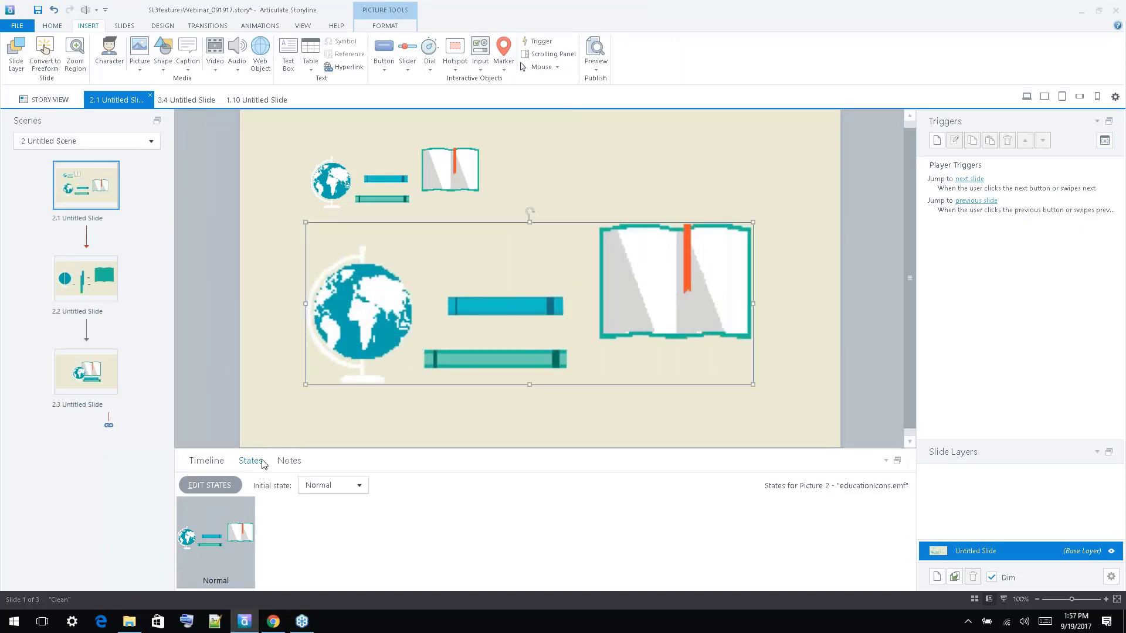
Show slide 2.1's timeline and extend its length to about 20 seconds.
{"action": "left_click", "coordinate": [220, 463]}
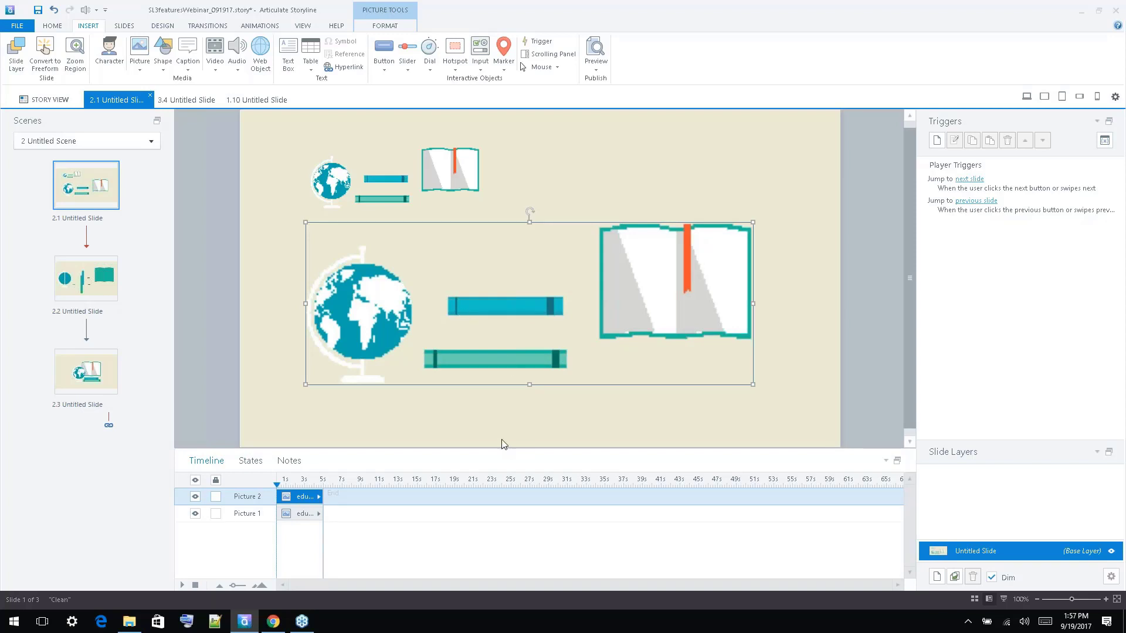
{"action": "left_click", "coordinate": [515, 407]}
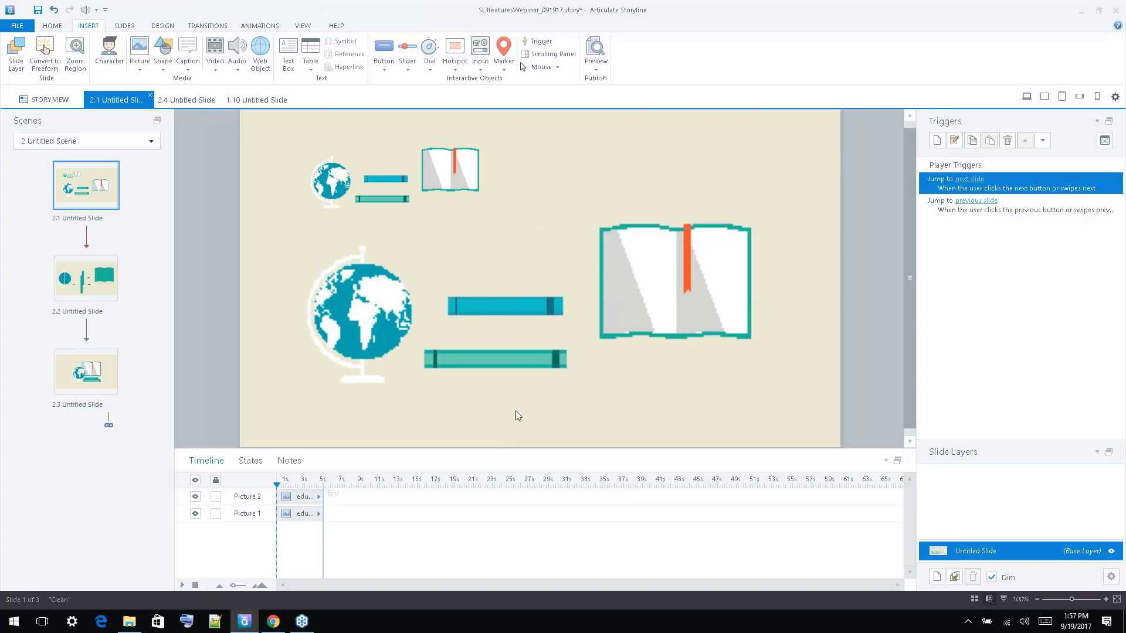
{"action": "mouse_move", "coordinate": [322, 496]}
{"action": "left_mouse_down"}
{"action": "mouse_move", "coordinate": [511, 502]}
{"action": "mouse_move", "coordinate": [463, 502]}
{"action": "left_mouse_up"}
Ungroup the larger education icons picture, Picture 2, into editable vector shapes.
{"action": "left_click", "coordinate": [387, 497]}
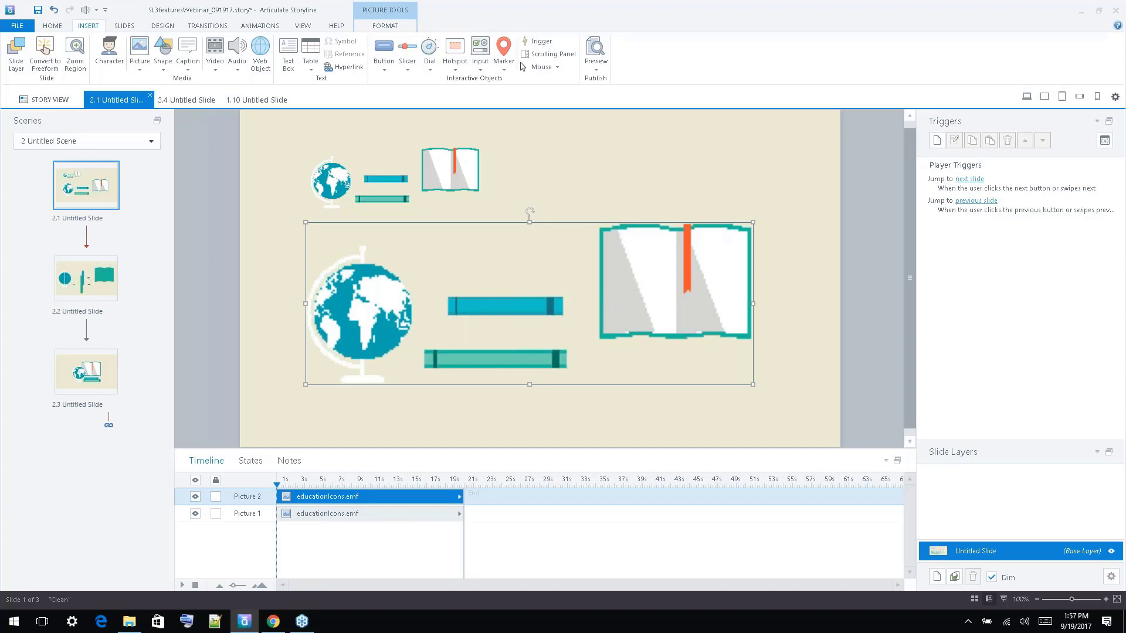
{"action": "left_click", "coordinate": [1093, 193]}
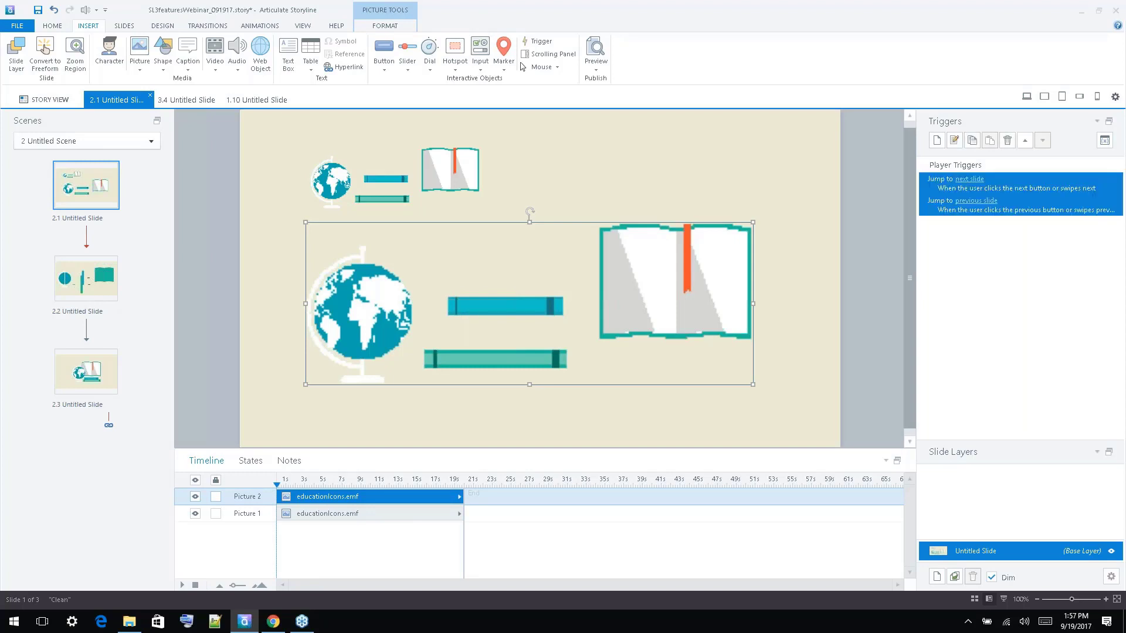
{"action": "key", "text": "ctrl+shift+g"}
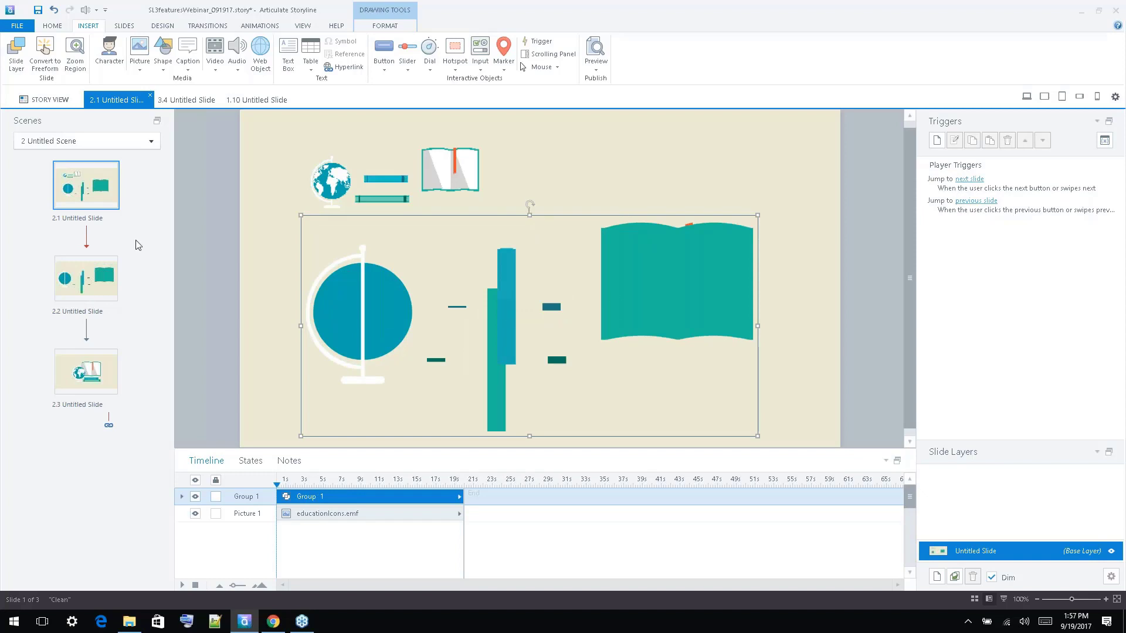
Open slide 2.2 and select the teal open-book shape, Freeform 1.
{"action": "left_click", "coordinate": [87, 278]}
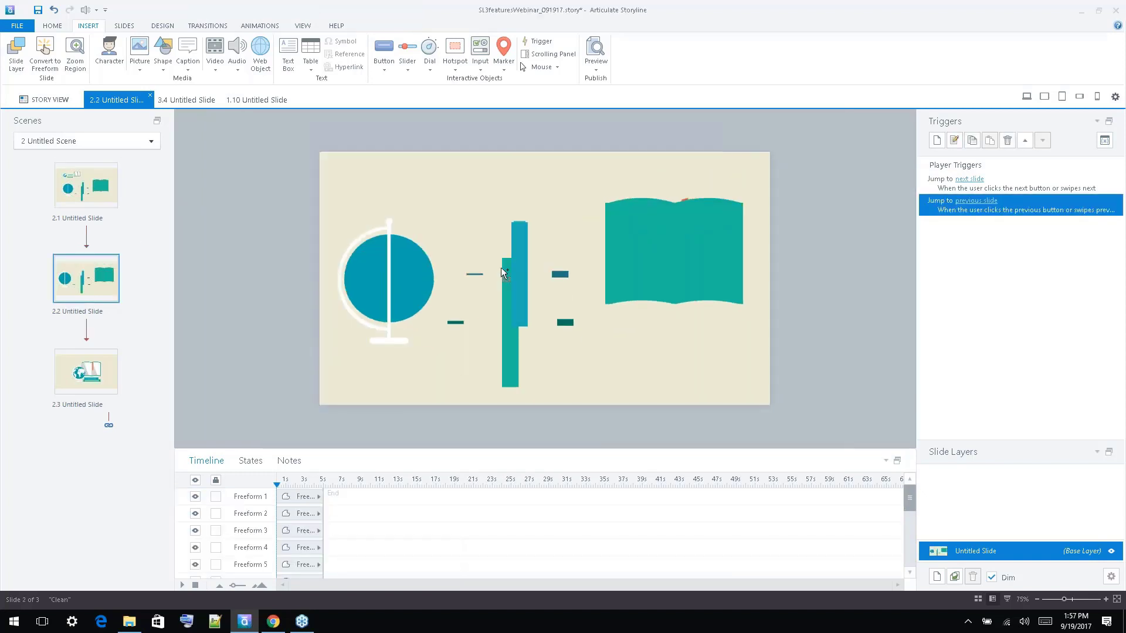
{"action": "left_click", "coordinate": [646, 315]}
{"action": "left_click", "coordinate": [666, 262]}
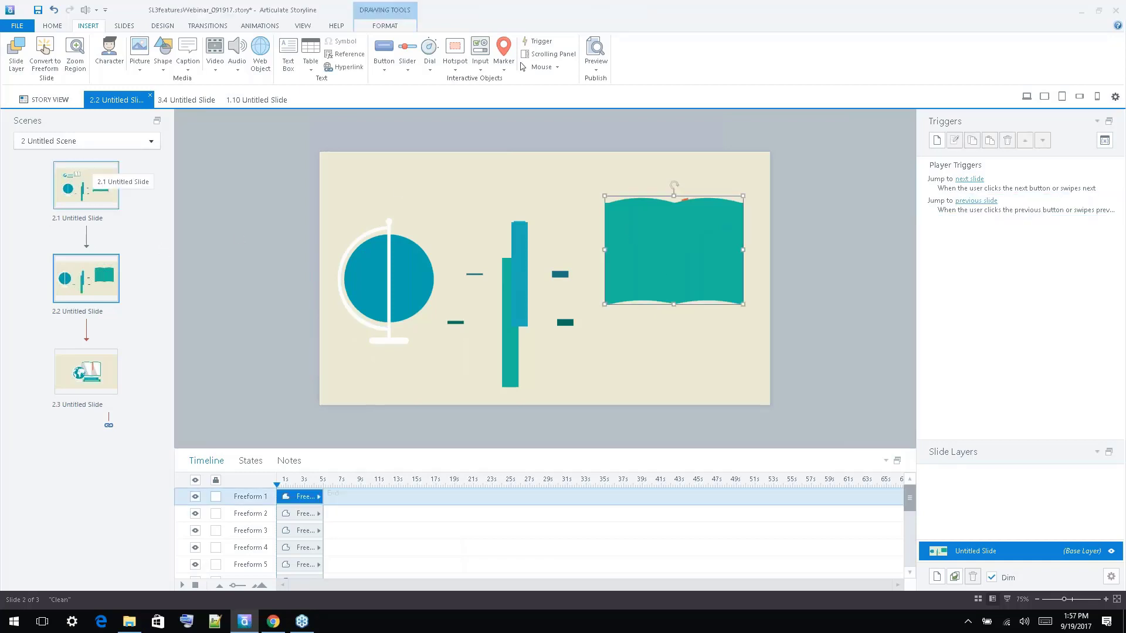
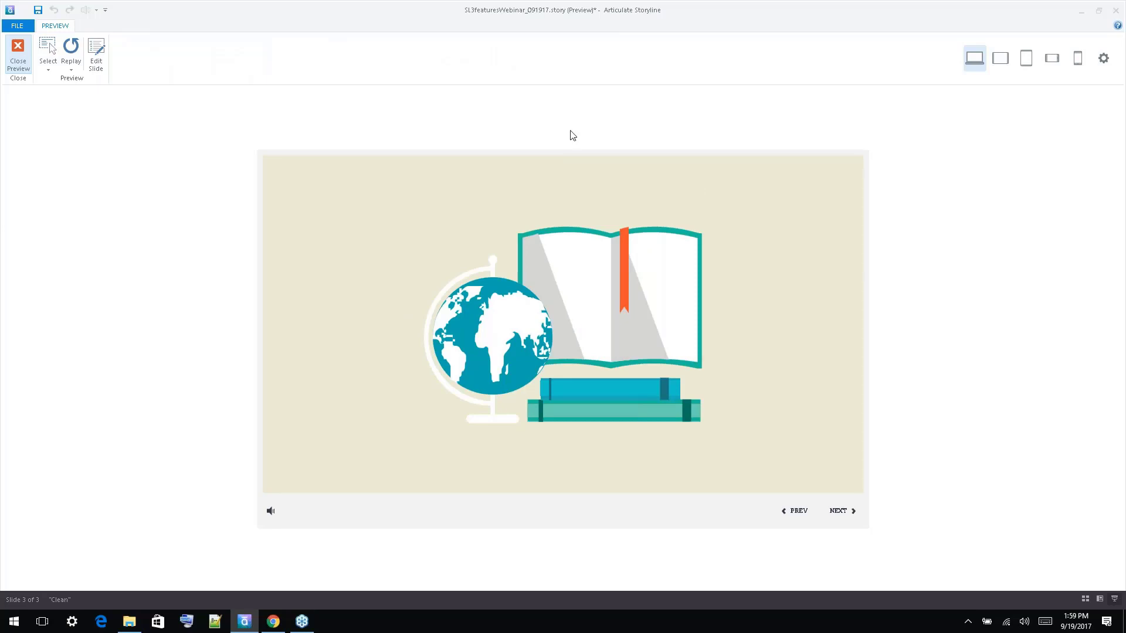
Close the preview and pick the open book group on slide 2.3.
{"action": "left_click", "coordinate": [19, 54]}
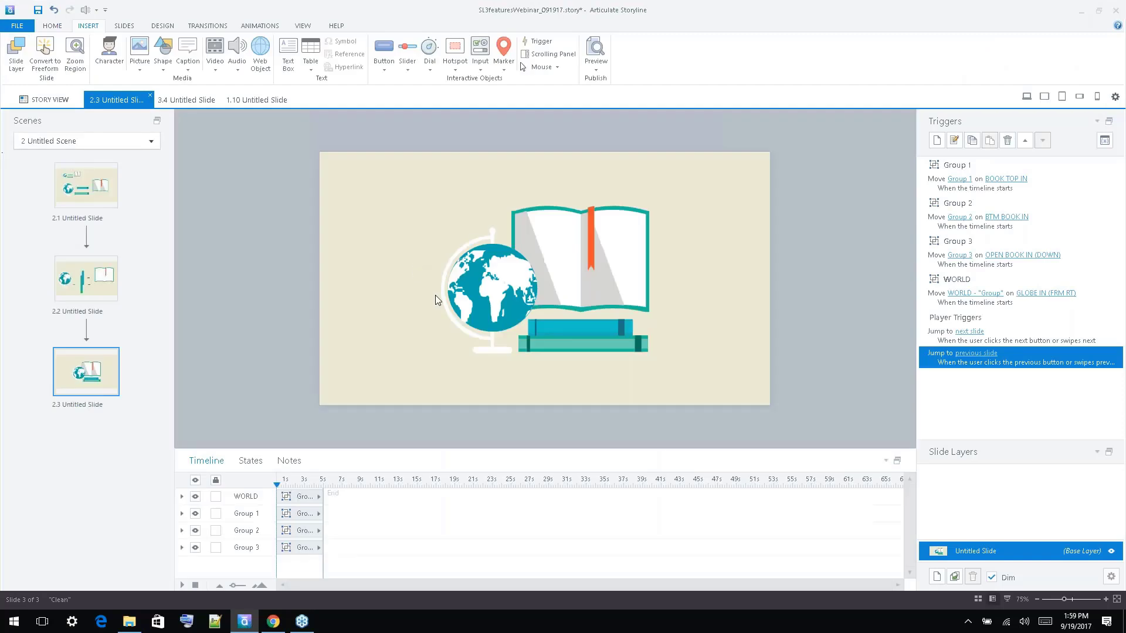
{"action": "left_click", "coordinate": [551, 241]}
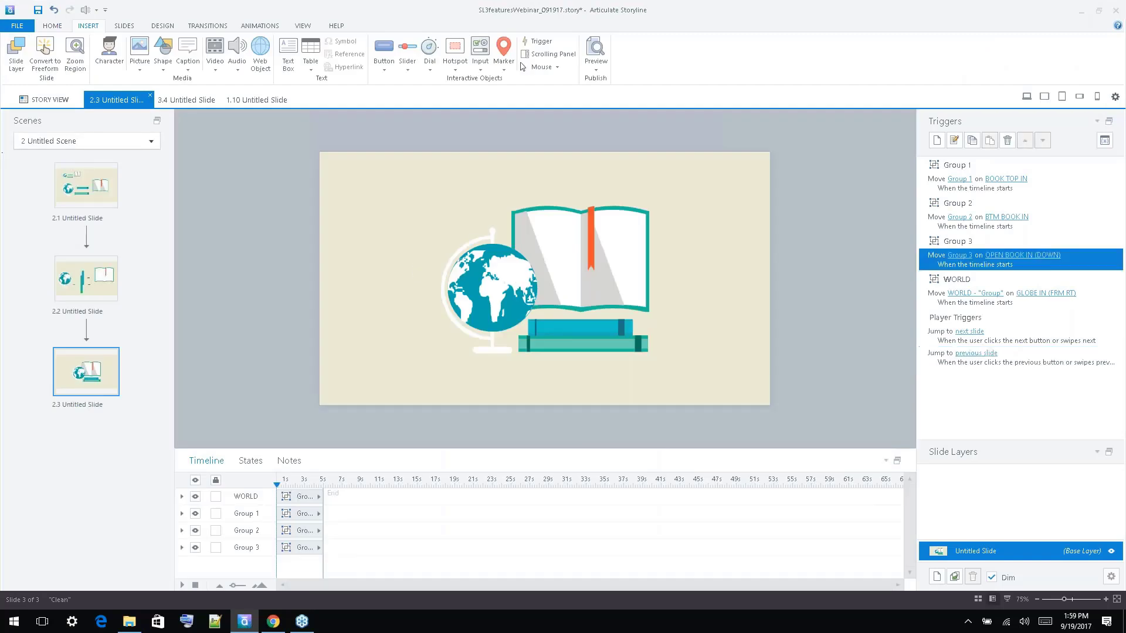
Try the yellow shape style on the open book's orange bookmark and undo it.
{"action": "left_click", "coordinate": [593, 223]}
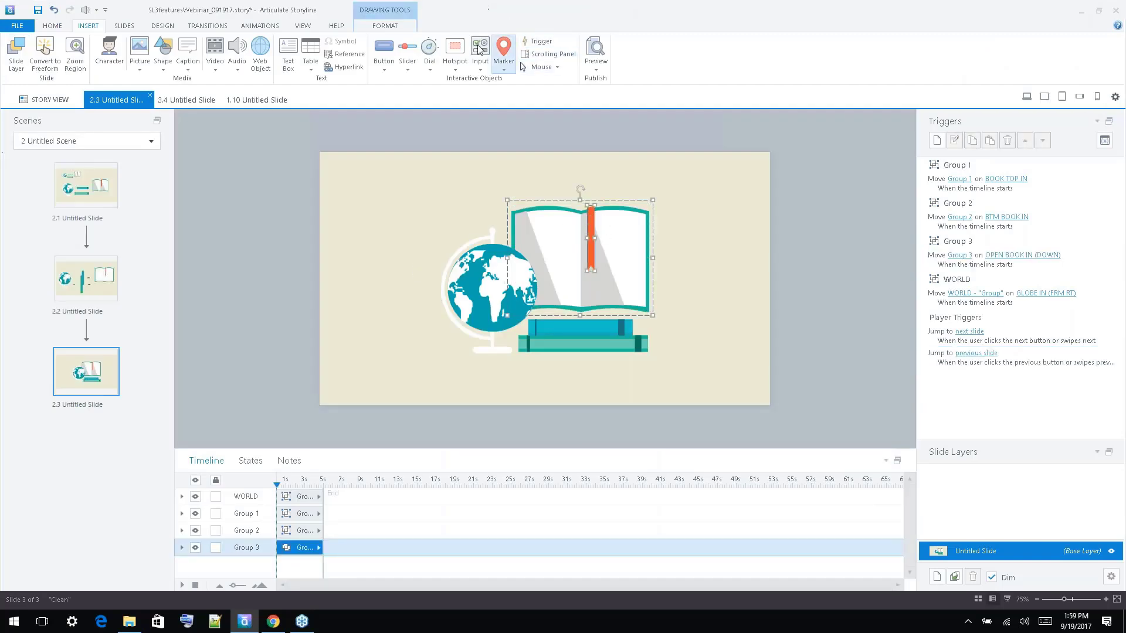
{"action": "left_click", "coordinate": [384, 26]}
{"action": "left_click", "coordinate": [405, 56]}
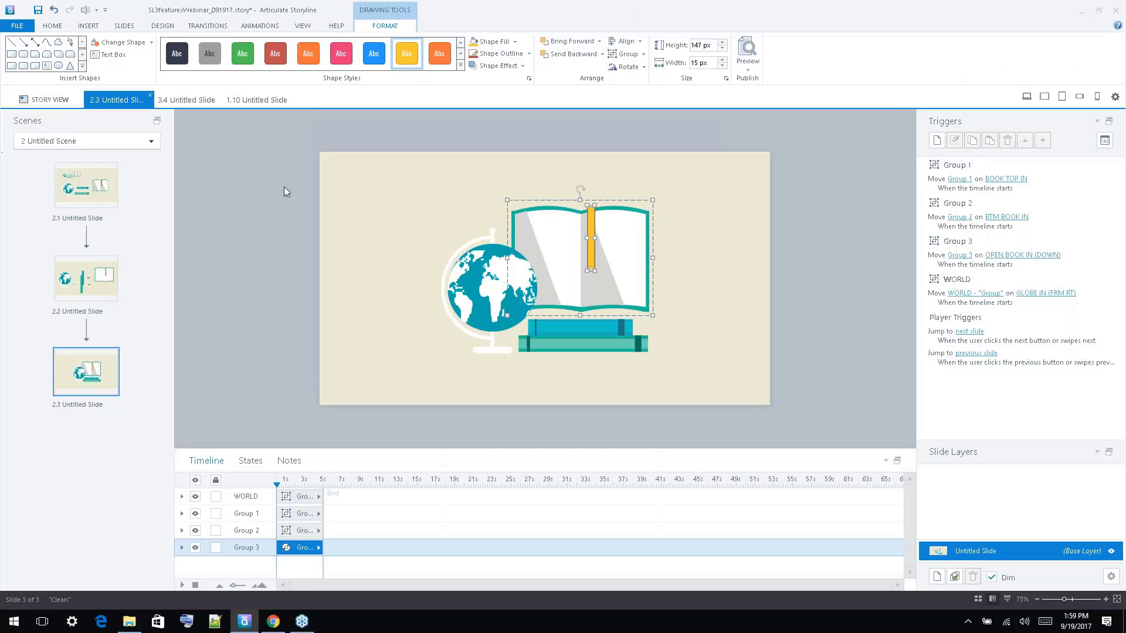
{"action": "key", "text": "ctrl+z"}
Select the continents shape inside the WORLD globe group and view the available entrance animations.
{"action": "left_click", "coordinate": [511, 277]}
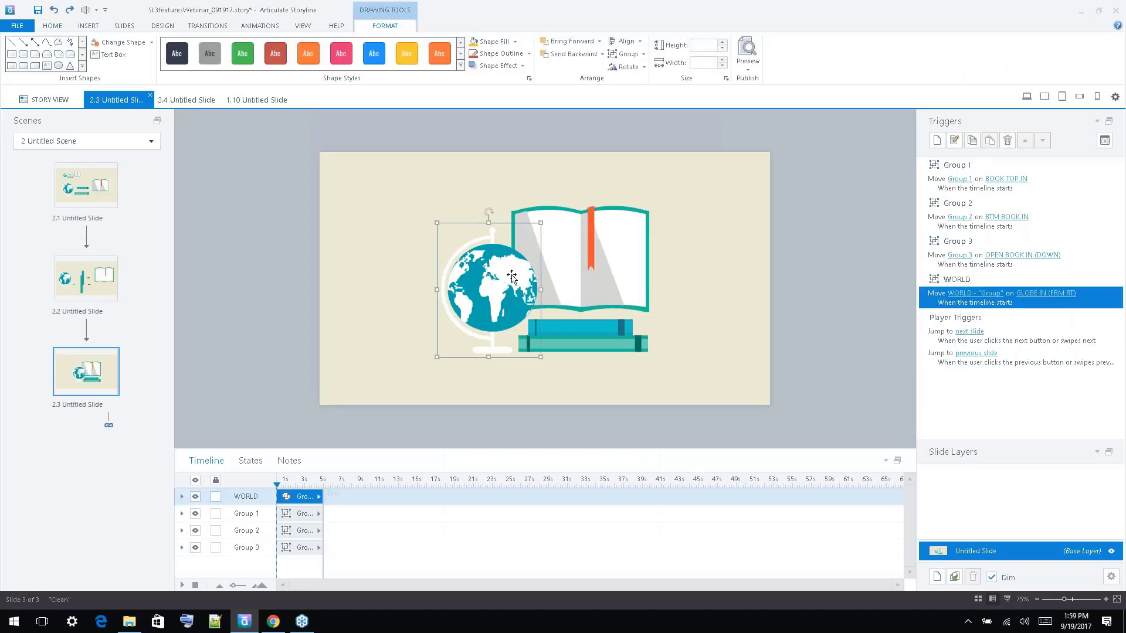
{"action": "left_click", "coordinate": [511, 276]}
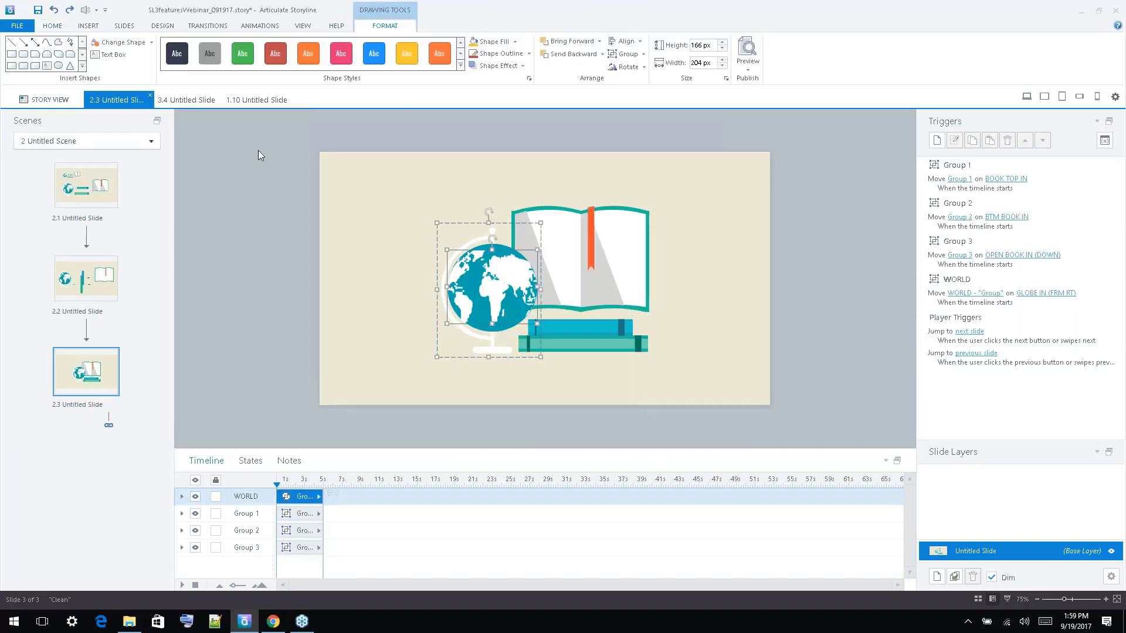
{"action": "left_click", "coordinate": [246, 26]}
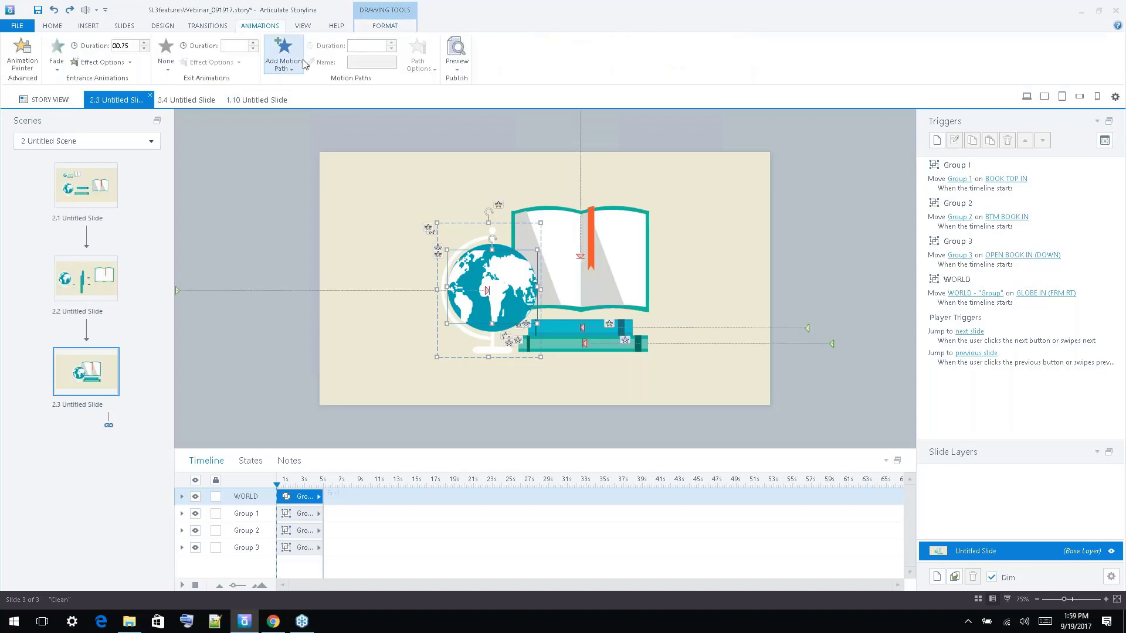
{"action": "left_click", "coordinate": [57, 54]}
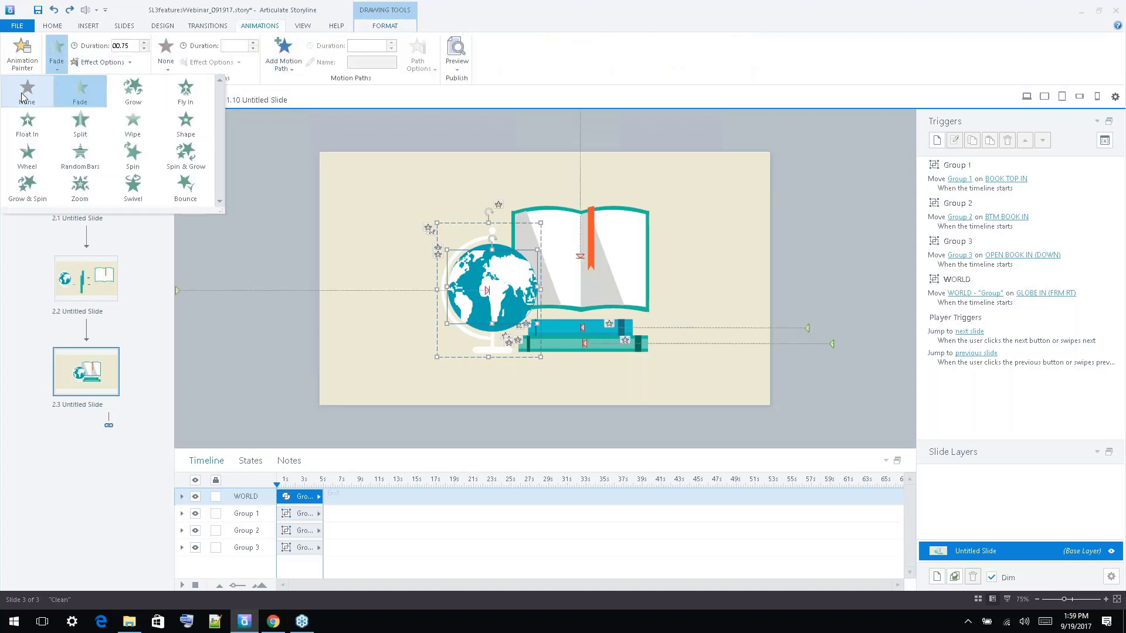
{"action": "left_click", "coordinate": [24, 96]}
{"action": "left_click", "coordinate": [280, 566]}
Expand the WORLD group in the timeline to show its component freeform shapes.
{"action": "left_click", "coordinate": [289, 499]}
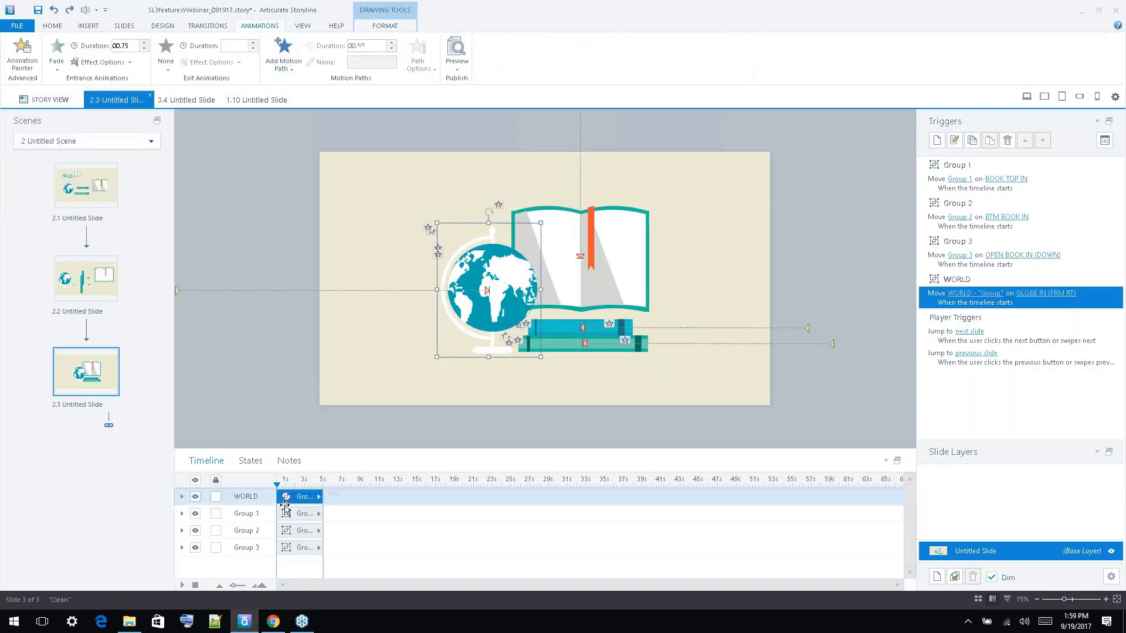
{"action": "left_click", "coordinate": [181, 497]}
{"action": "mouse_move", "coordinate": [351, 449]}
{"action": "left_mouse_down"}
{"action": "mouse_move", "coordinate": [363, 352]}
{"action": "mouse_move", "coordinate": [334, 356]}
{"action": "mouse_move", "coordinate": [335, 449]}
{"action": "left_mouse_up"}
{"action": "left_click", "coordinate": [297, 432]}
{"action": "left_click", "coordinate": [297, 448]}
{"action": "left_click", "coordinate": [310, 324]}
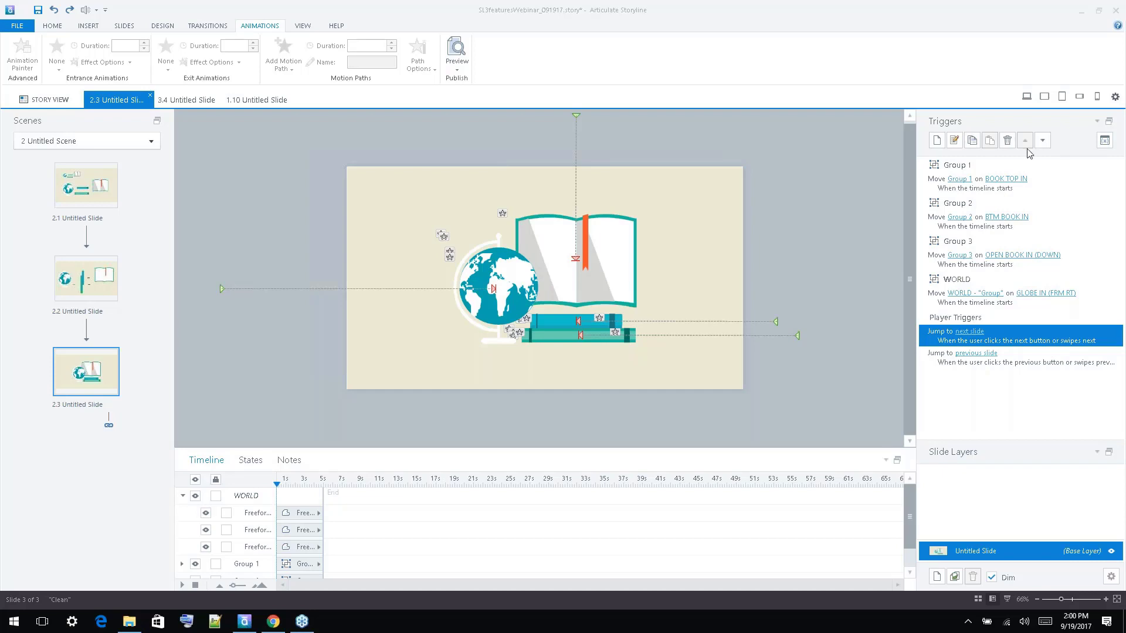
Delete the orange bookmark from the open book group on slide 2.3.
{"action": "left_click", "coordinate": [514, 274]}
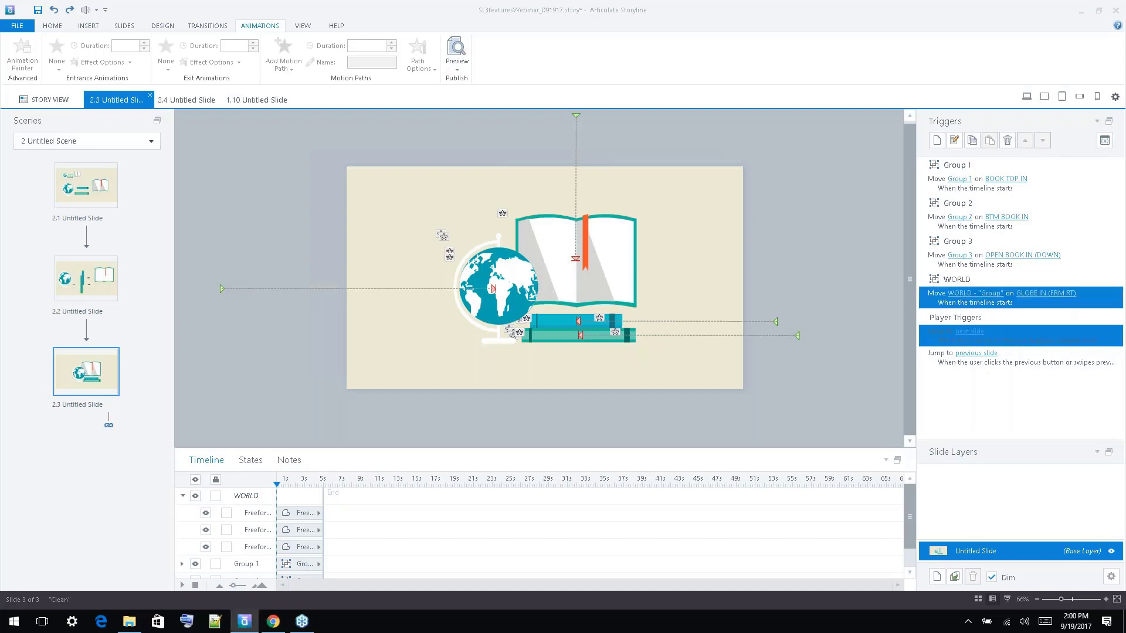
{"action": "left_click", "coordinate": [547, 247]}
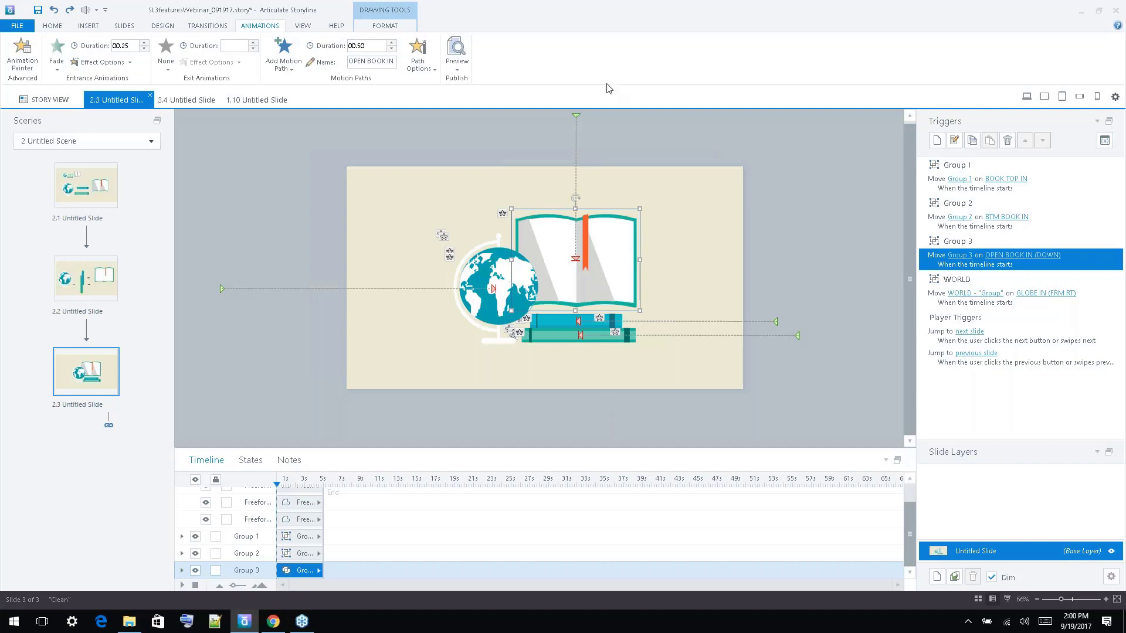
{"action": "left_click", "coordinate": [586, 221]}
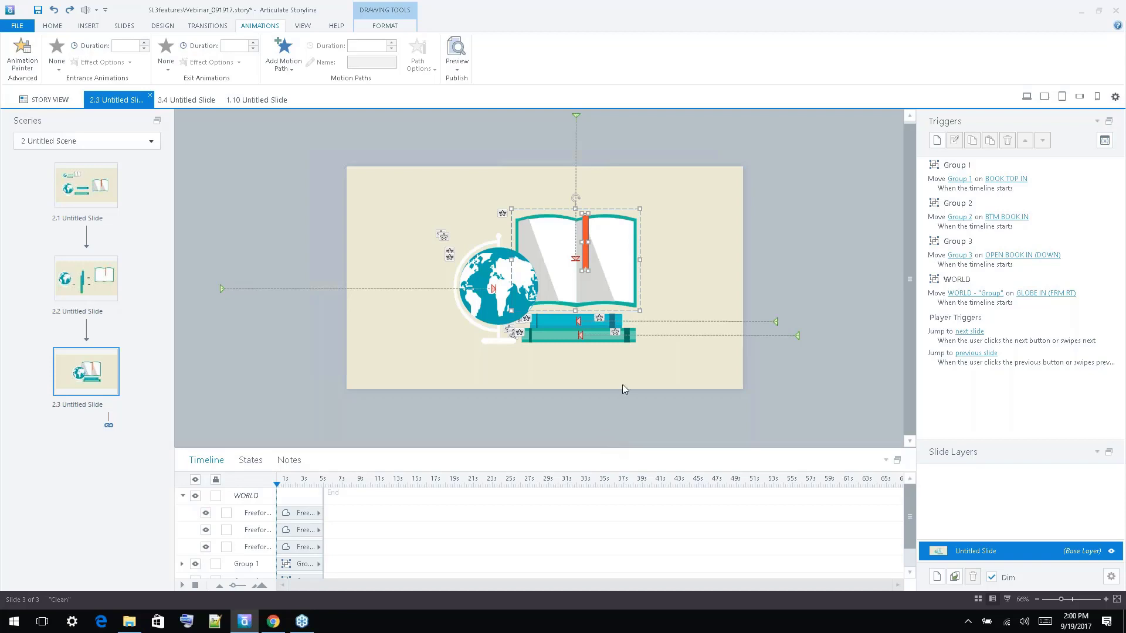
{"action": "left_click", "coordinate": [587, 227]}
{"action": "key", "text": "Delete"}
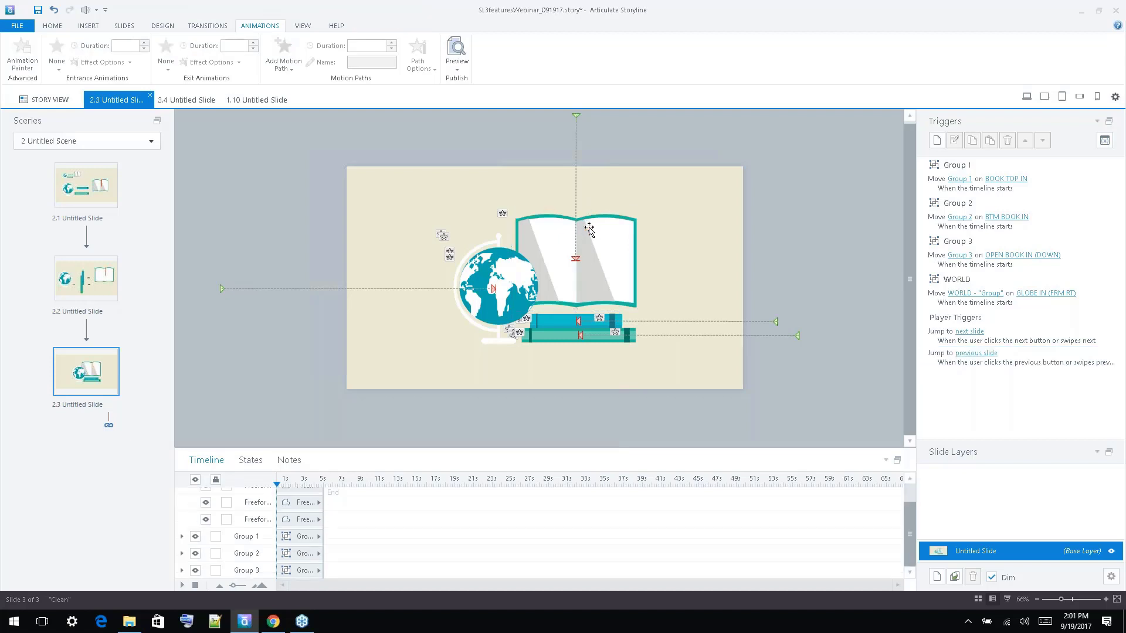
Move the open book's right-hand grey shading off the page, and undo both the move and the bookmark deletion.
{"action": "left_click", "coordinate": [592, 266]}
{"action": "left_click", "coordinate": [587, 249]}
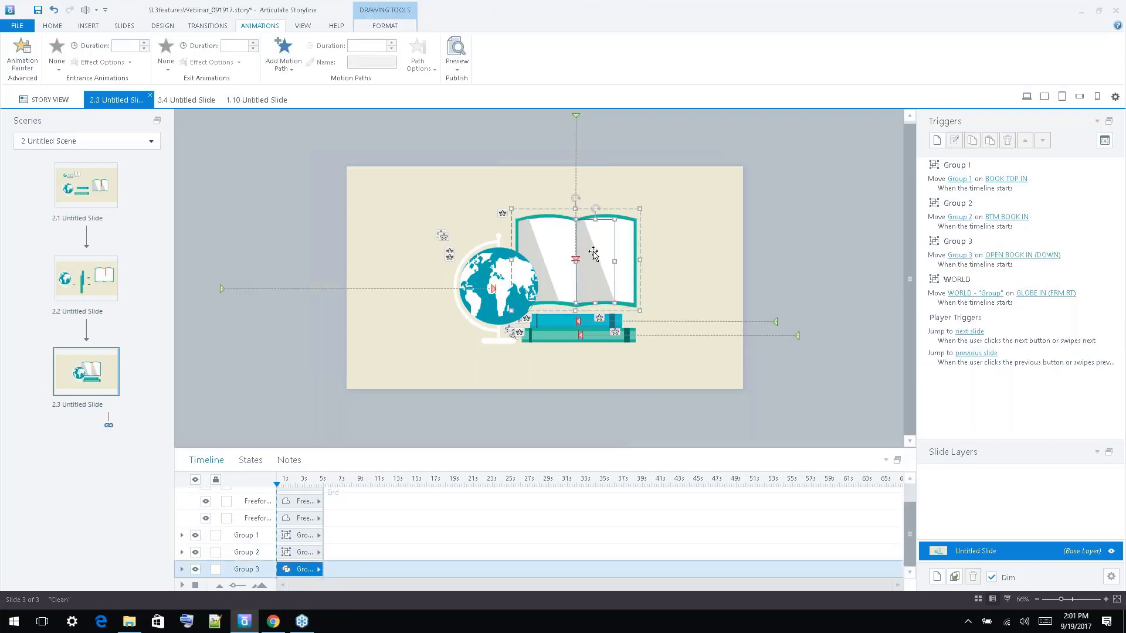
{"action": "left_click_drag", "start_coordinate": [590, 243], "coordinate": [631, 253]}
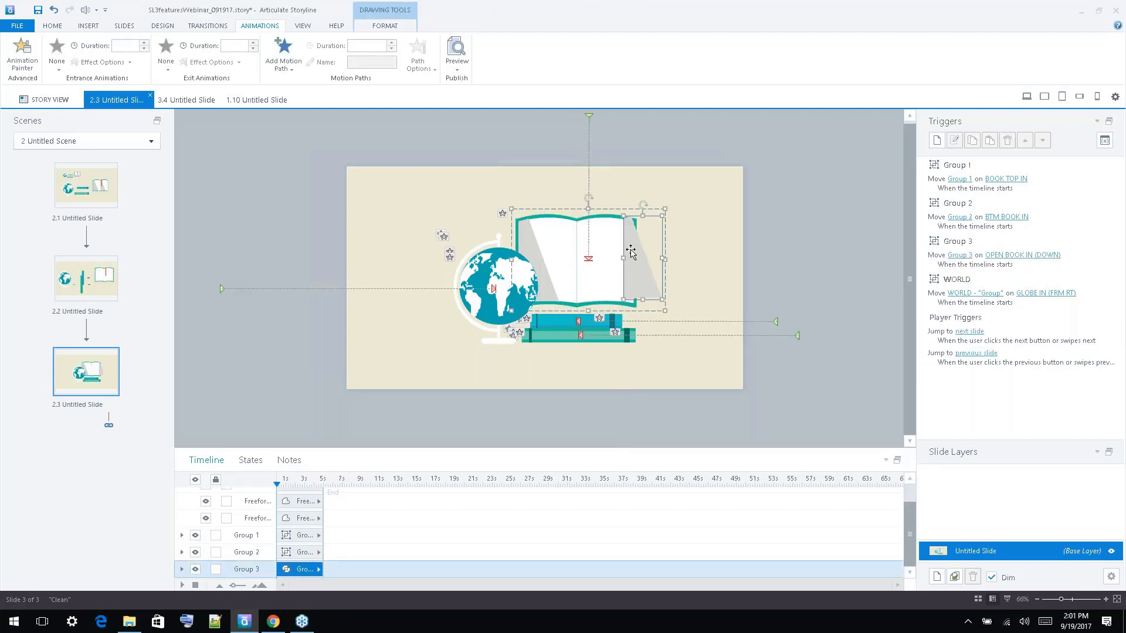
{"action": "key", "text": "ctrl+z"}
{"action": "key", "text": "ctrl+z"}
{"action": "left_click", "coordinate": [615, 418]}
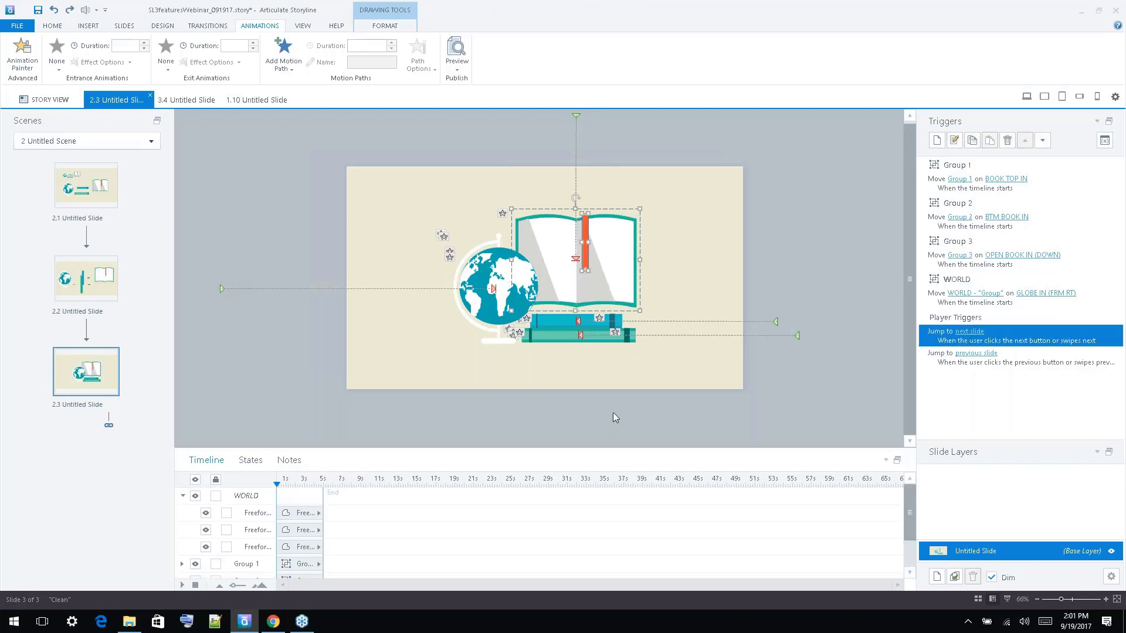
Enlarge the whole open book group far beyond the slide edges and undo the resizing.
{"action": "left_click", "coordinate": [620, 264]}
{"action": "left_click_drag", "start_coordinate": [639, 216], "coordinate": [883, 102]}
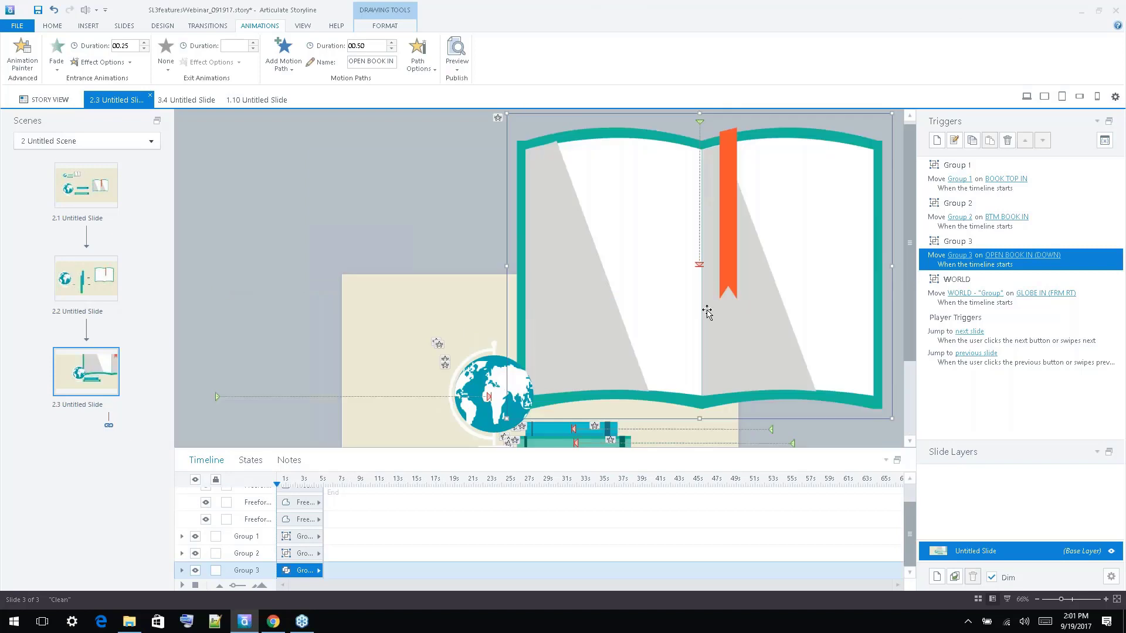
{"action": "scroll", "coordinate": [577, 206], "scroll_direction": "down", "scroll_amount": 4}
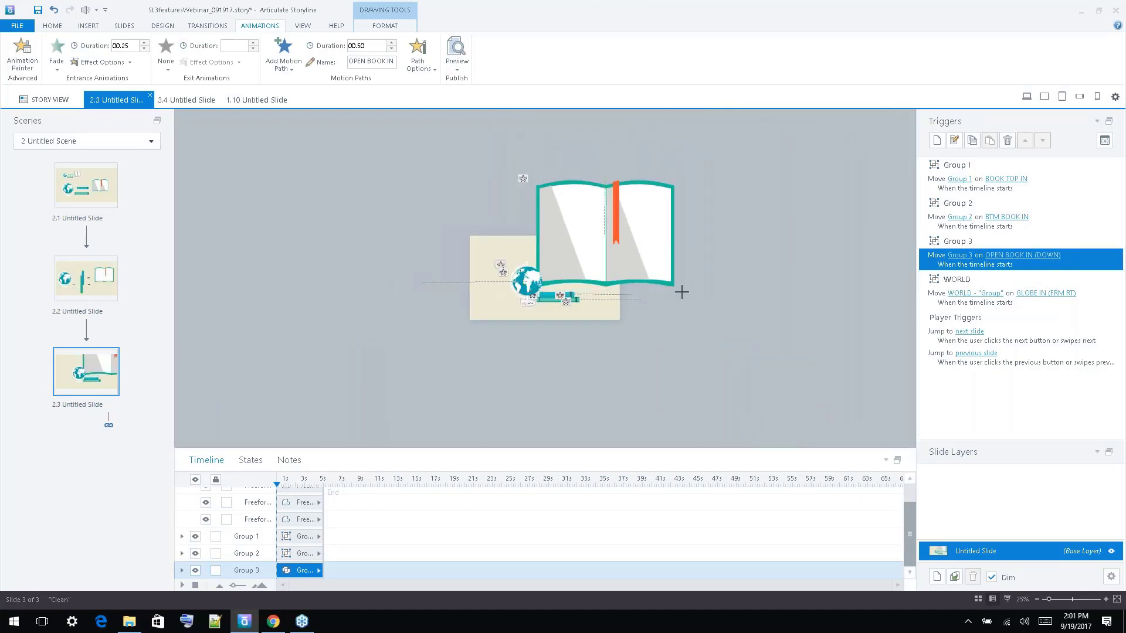
{"action": "left_click_drag", "start_coordinate": [678, 290], "coordinate": [888, 445]}
{"action": "key", "text": "ctrl+z"}
{"action": "key", "text": "ctrl+z"}
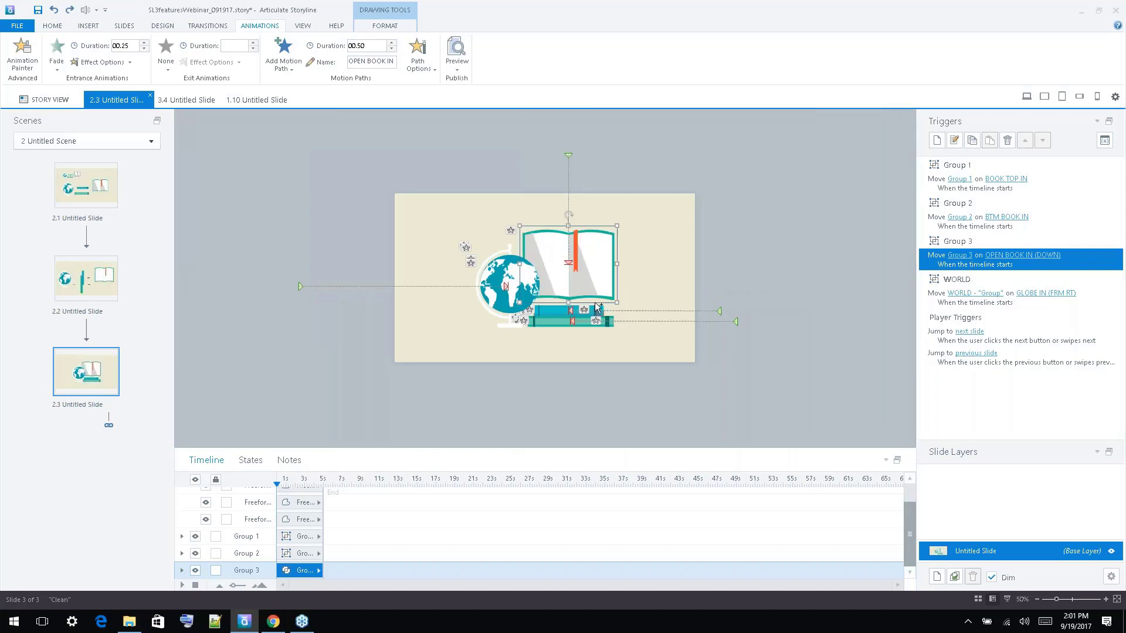
{"action": "left_click", "coordinate": [585, 160]}
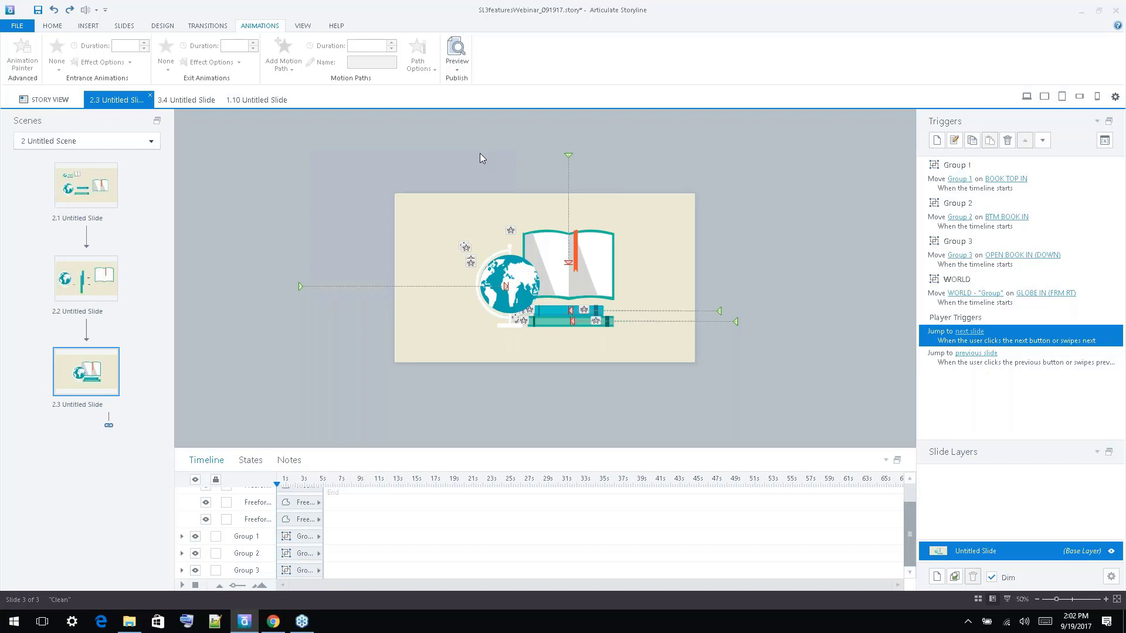
Draw a green circle over the upper-left part of slide 2.3 and delete it.
{"action": "left_click", "coordinate": [81, 27]}
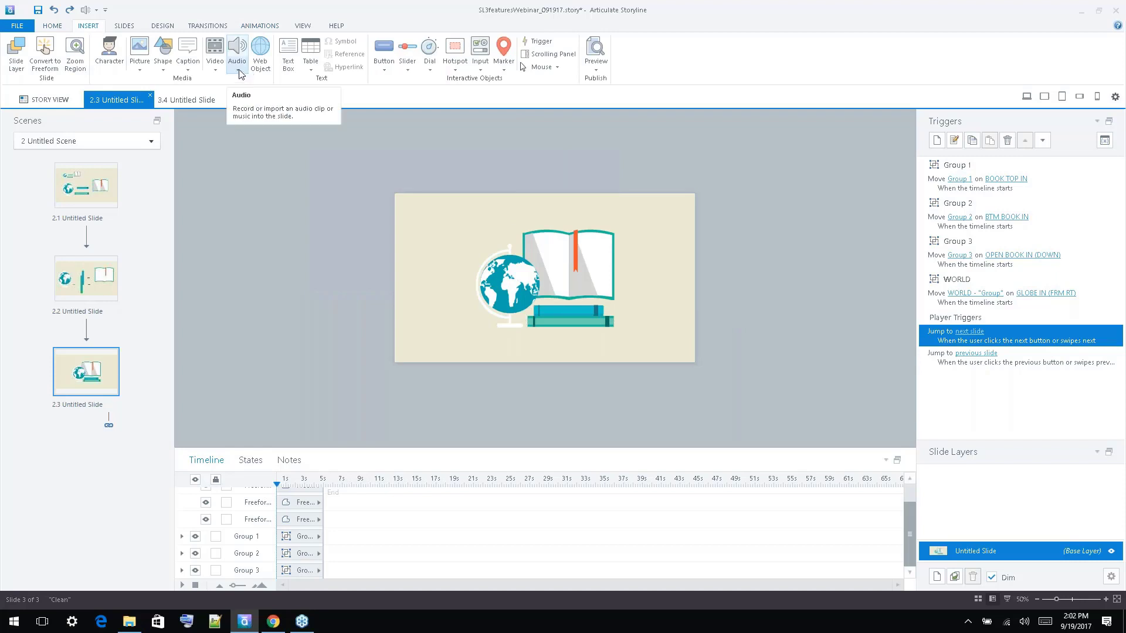
{"action": "left_click", "coordinate": [163, 54]}
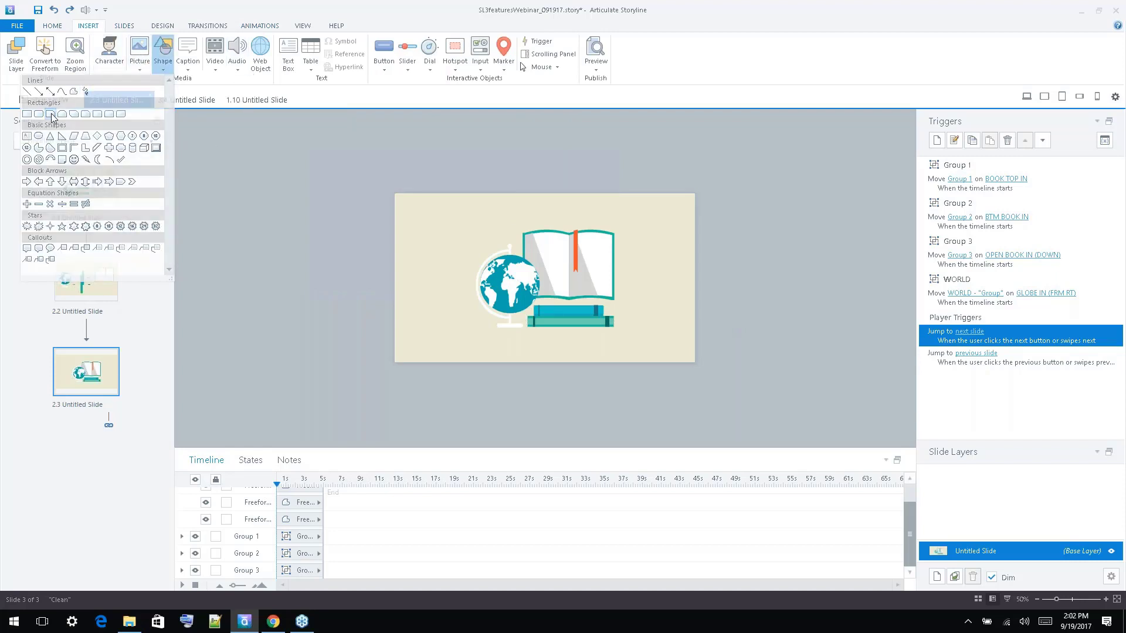
{"action": "left_click", "coordinate": [49, 112]}
{"action": "left_click", "coordinate": [160, 64]}
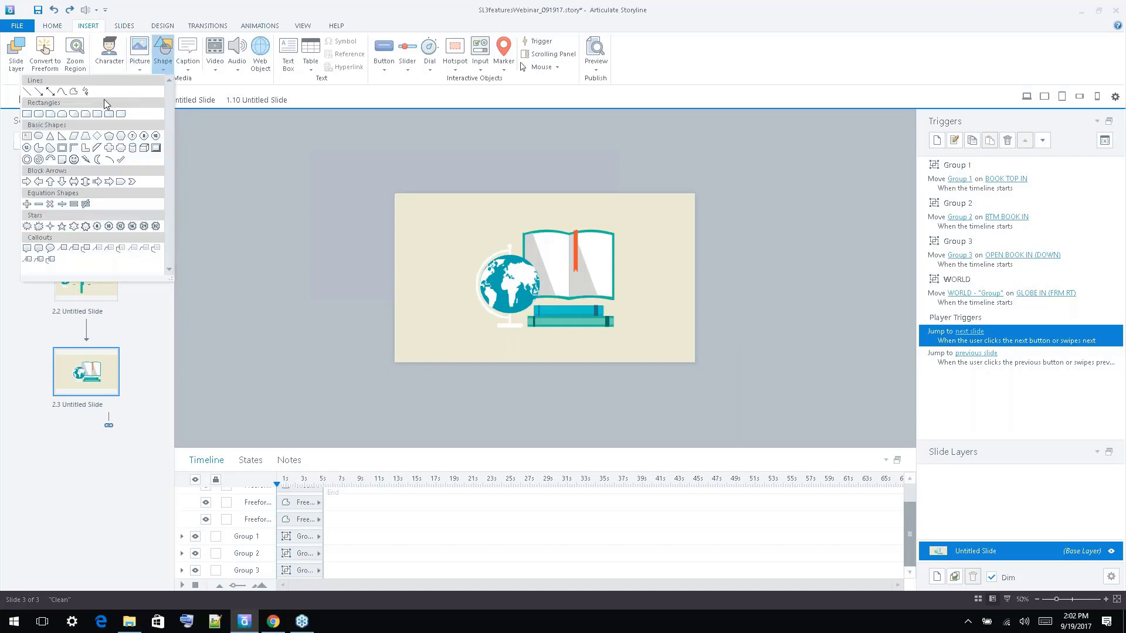
{"action": "left_click", "coordinate": [38, 136]}
{"action": "mouse_move", "coordinate": [410, 216]}
{"action": "left_mouse_down"}
{"action": "mouse_move", "coordinate": [466, 260]}
{"action": "mouse_move", "coordinate": [460, 268]}
{"action": "left_mouse_up"}
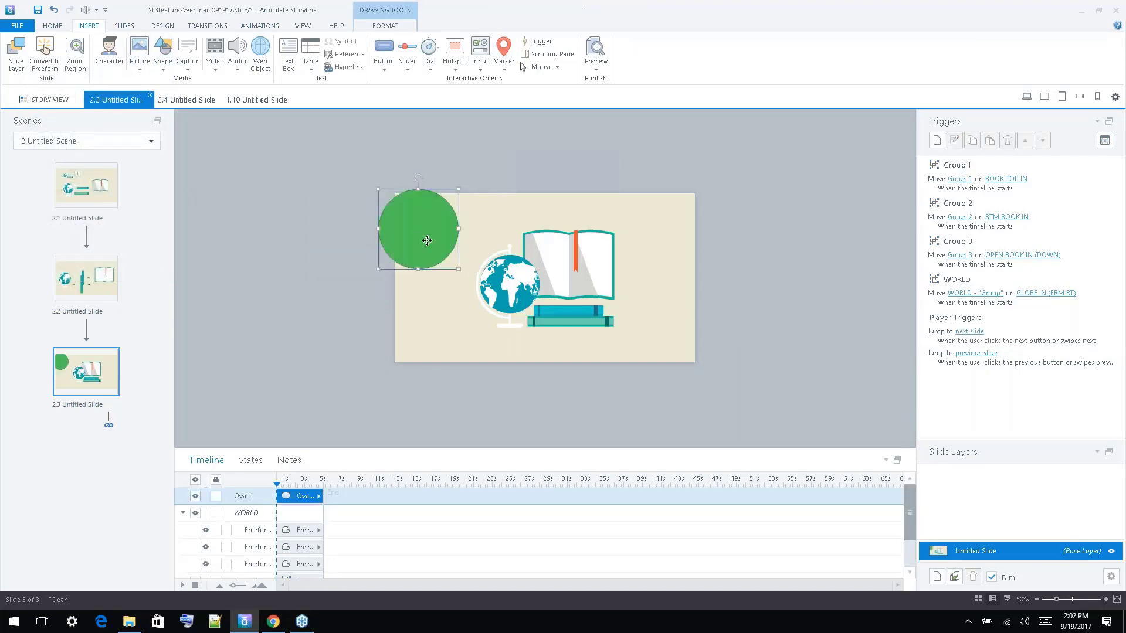
{"action": "mouse_move", "coordinate": [422, 235]}
{"action": "left_mouse_down"}
{"action": "mouse_move", "coordinate": [455, 251]}
{"action": "mouse_move", "coordinate": [445, 243]}
{"action": "left_mouse_up"}
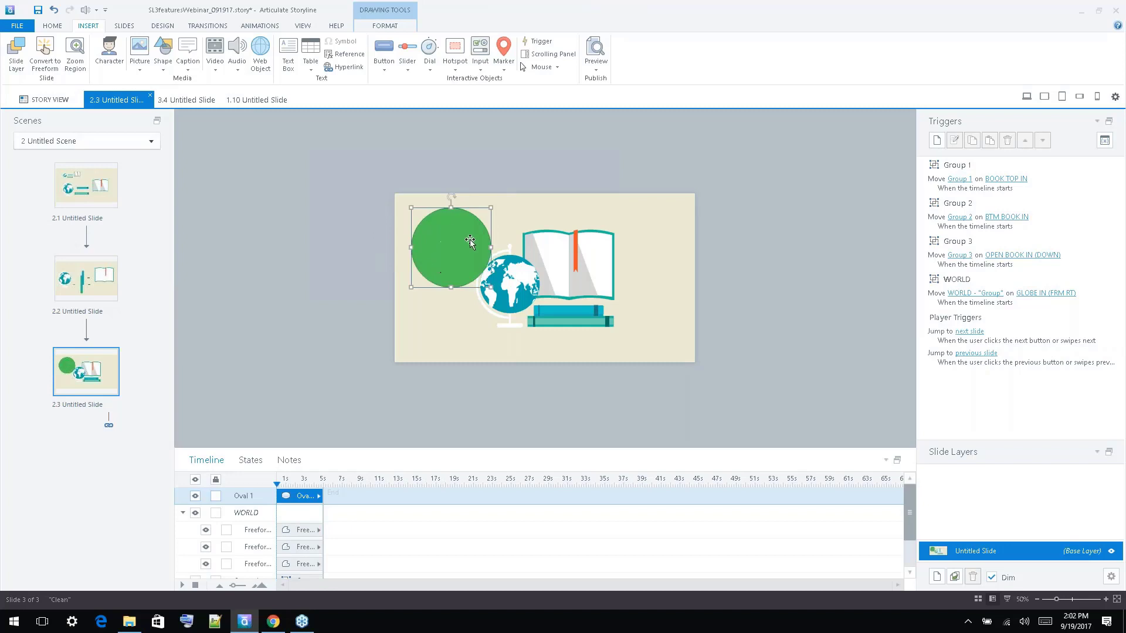
{"action": "key", "text": "Delete"}
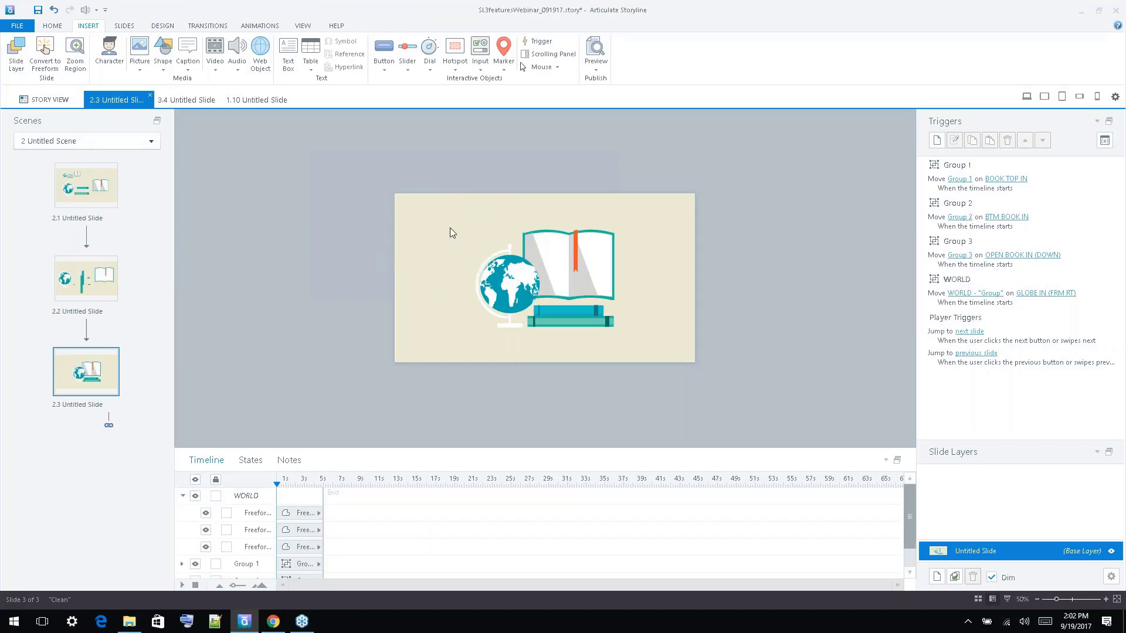
Collapse the WORLD group in the timeline and open slide 2.1.
{"action": "left_click", "coordinate": [182, 495]}
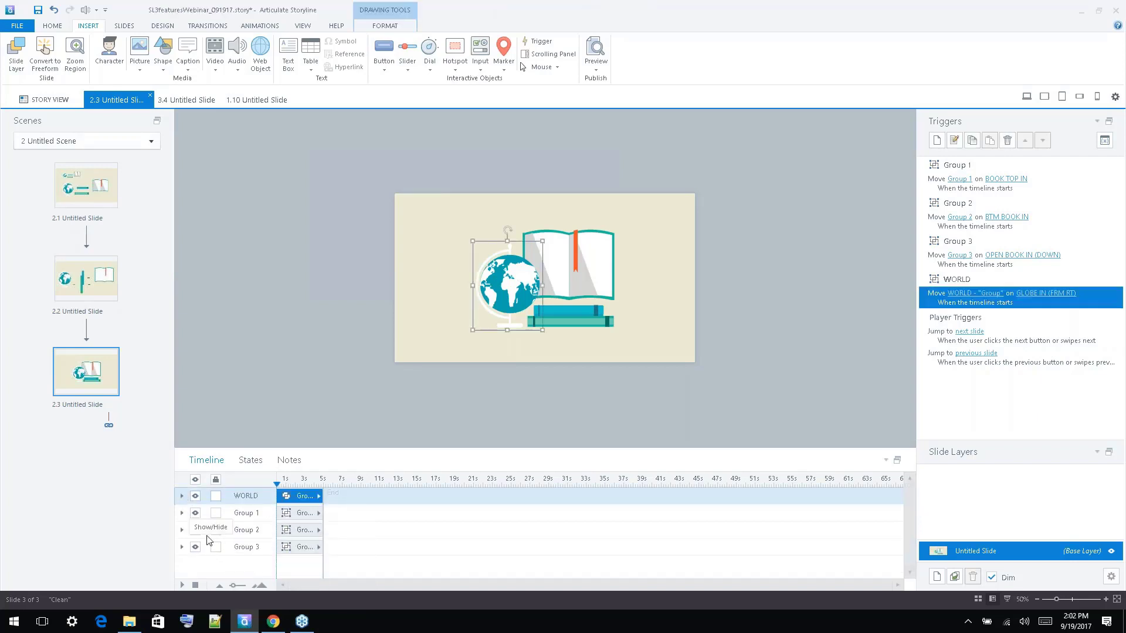
{"action": "left_click", "coordinate": [315, 294]}
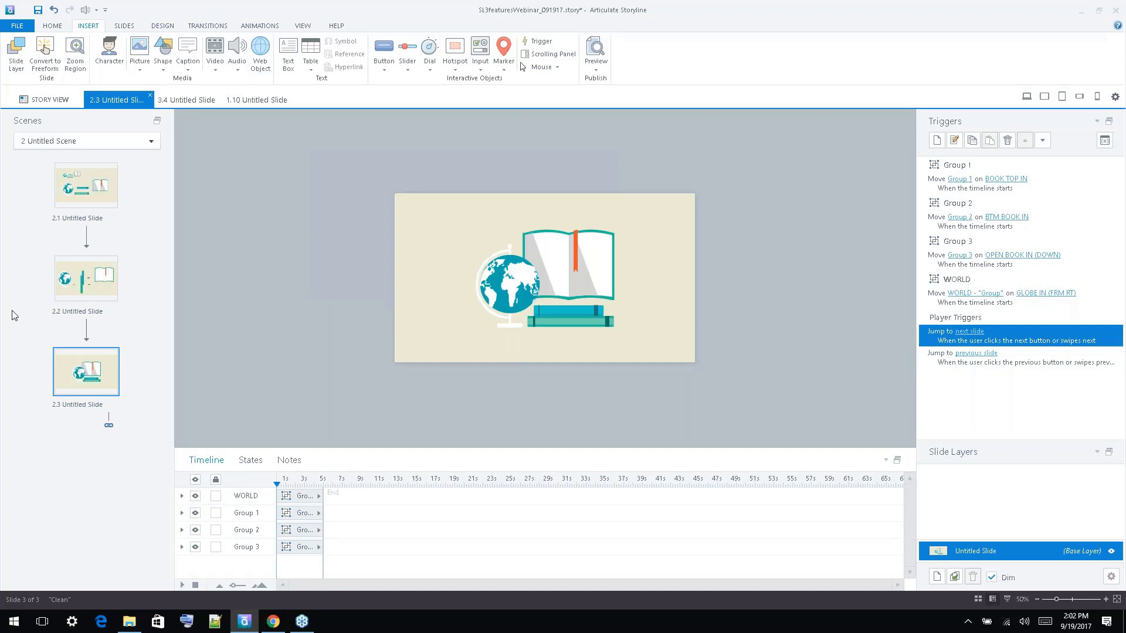
{"action": "left_click", "coordinate": [86, 277]}
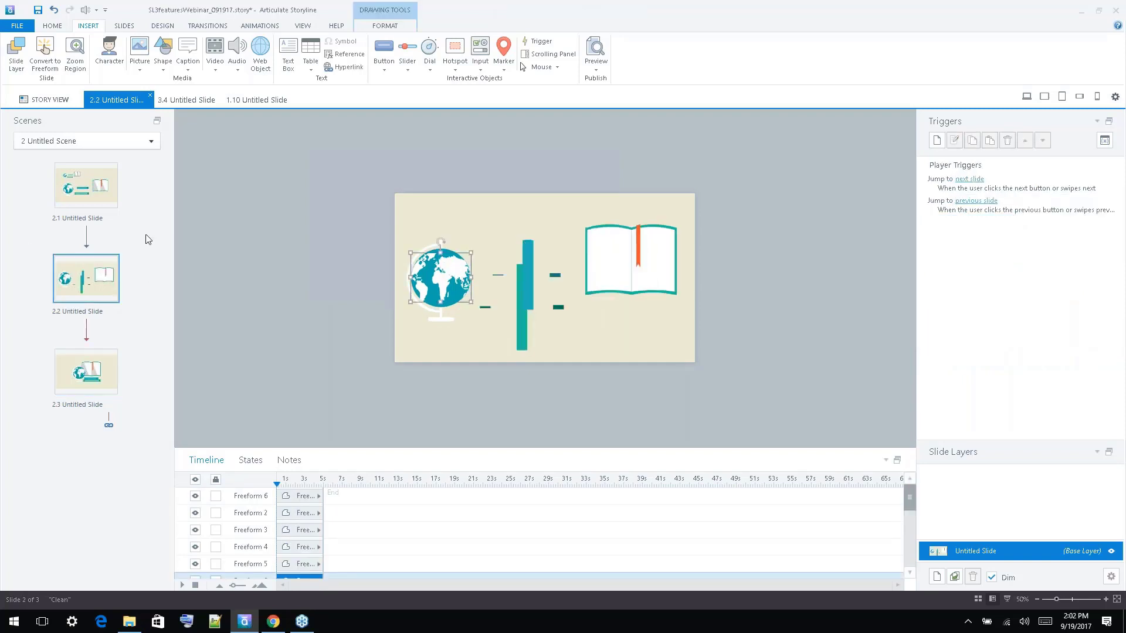
{"action": "left_click", "coordinate": [99, 187]}
Ungroup the larger education icons picture, Picture 2, into vector shapes and undo the ungrouping.
{"action": "right_click", "coordinate": [461, 294]}
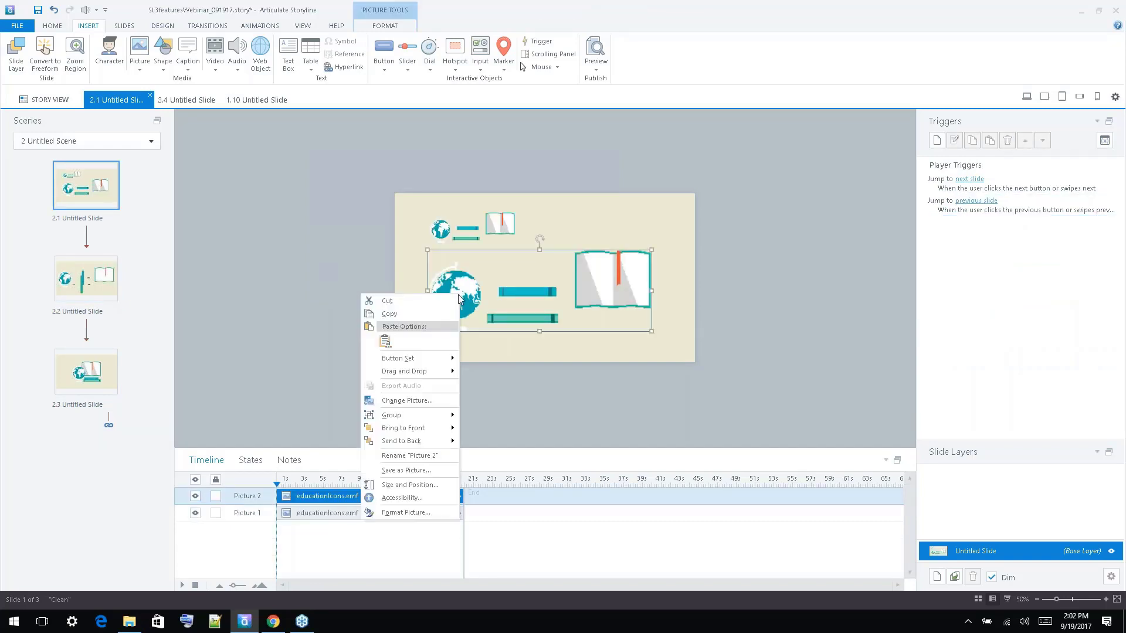
{"action": "mouse_move", "coordinate": [419, 427]}
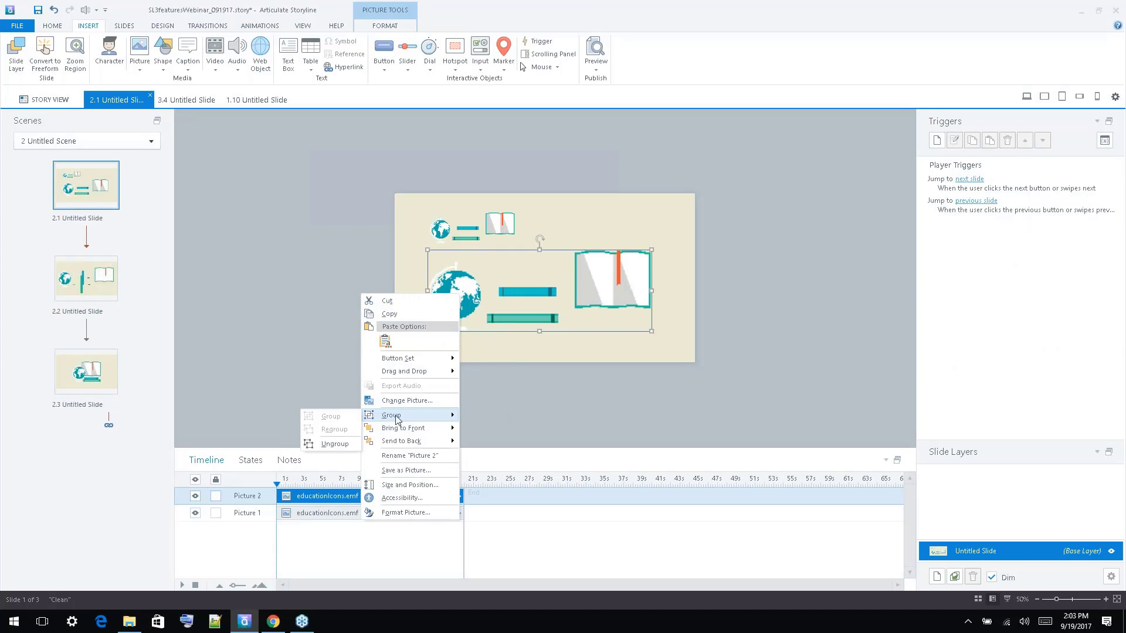
{"action": "left_click", "coordinate": [335, 444]}
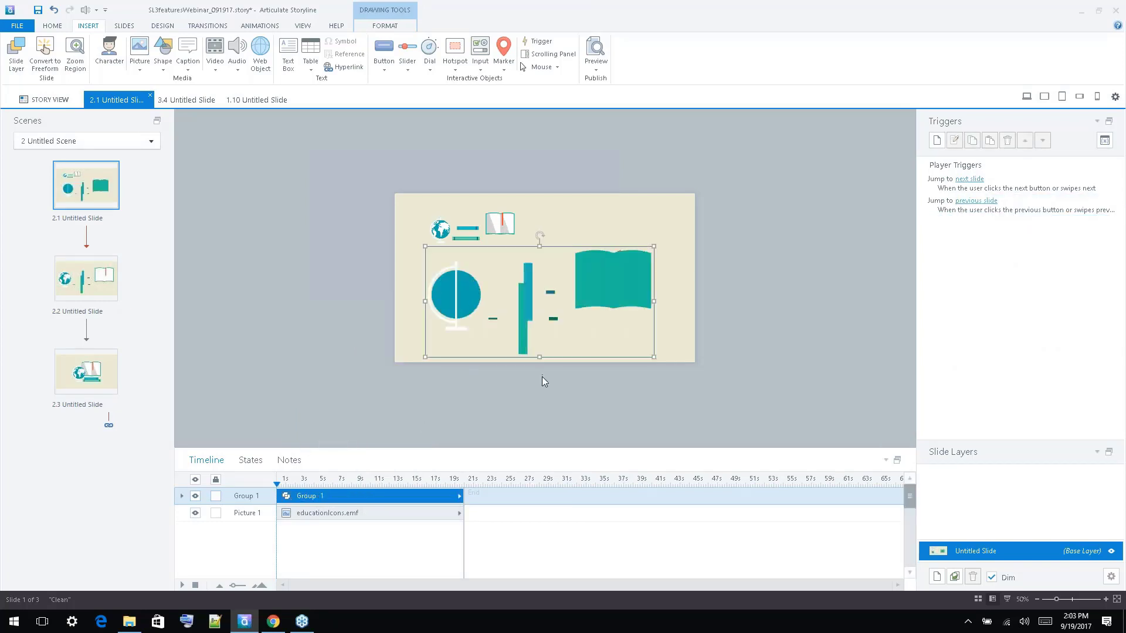
{"action": "left_click", "coordinate": [540, 399]}
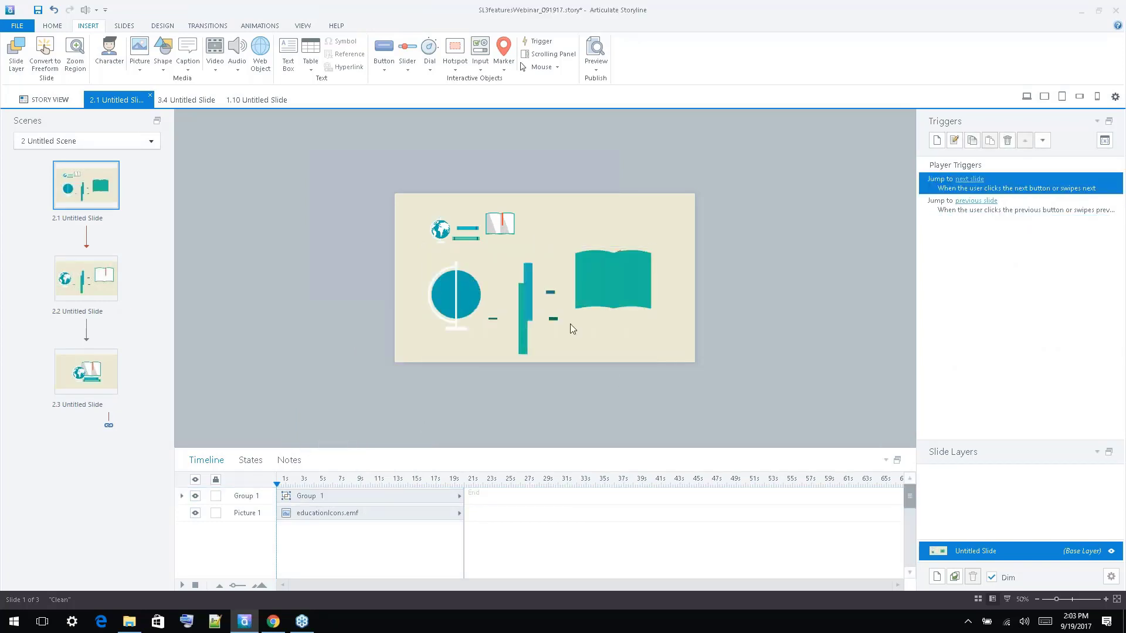
{"action": "key", "text": "ctrl+z"}
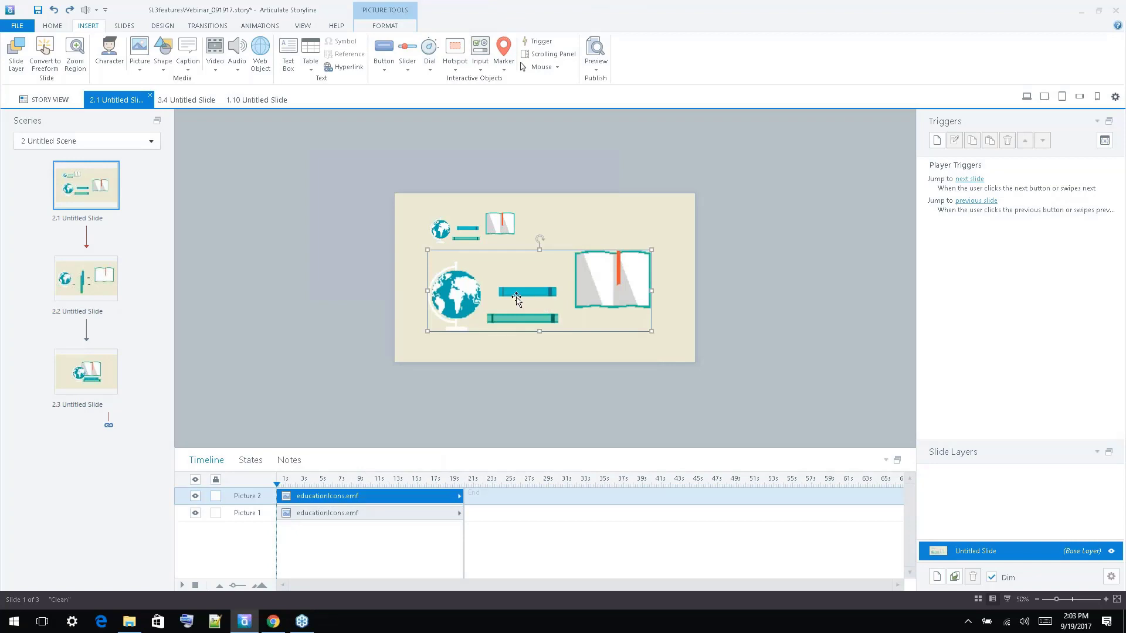
Review the example slides 3.4, 1.10, 1.5, 1.3 and 1.4.
{"action": "left_click", "coordinate": [188, 99]}
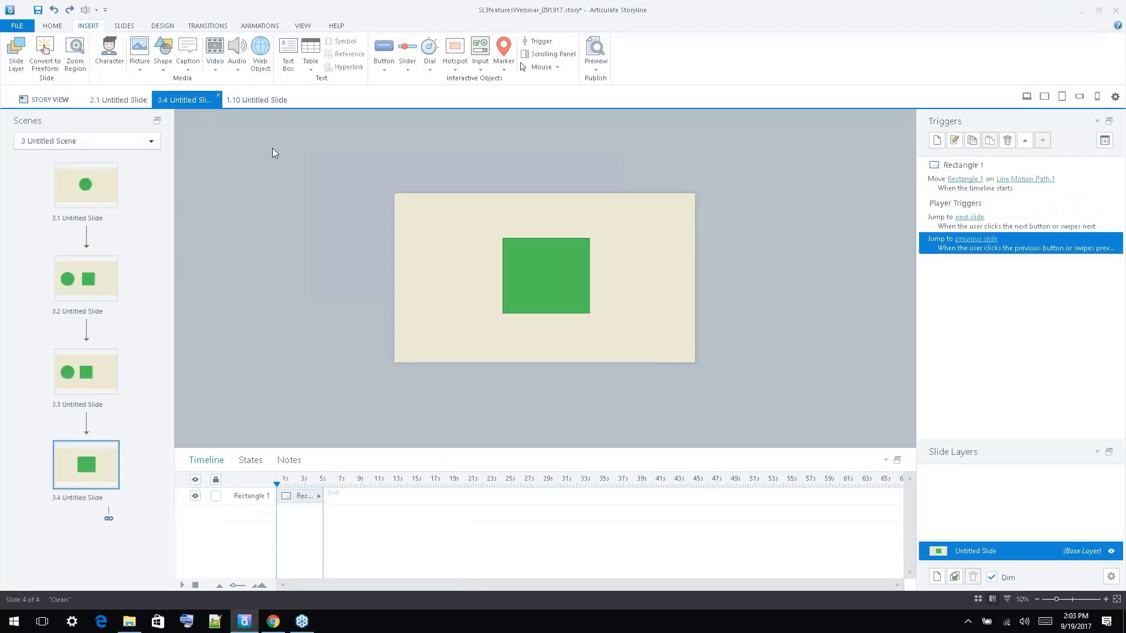
{"action": "left_click", "coordinate": [251, 102]}
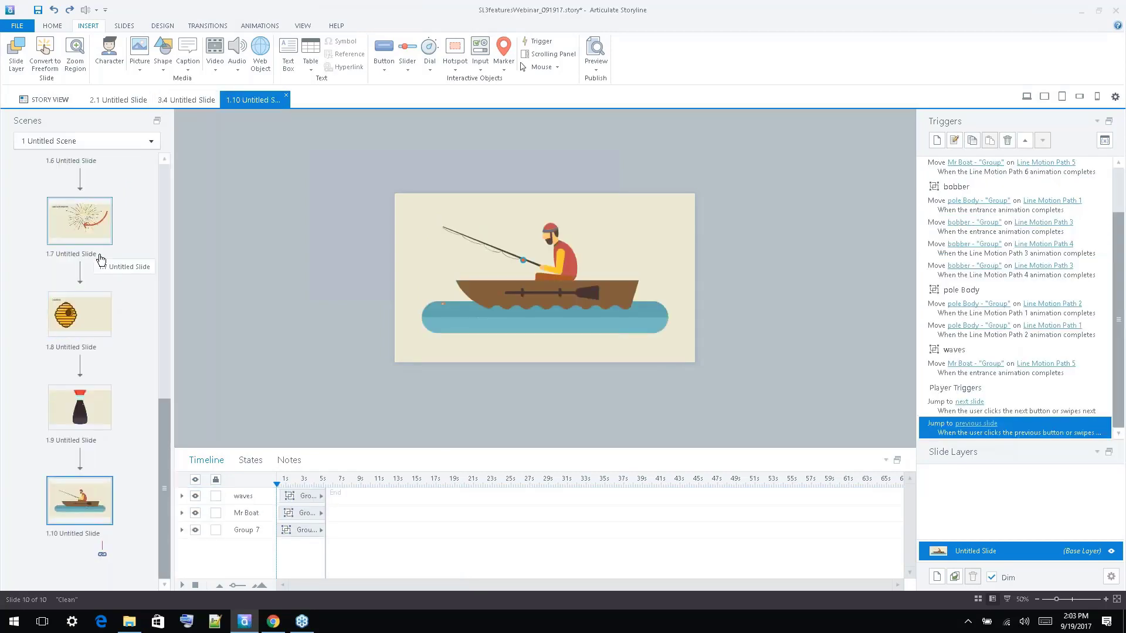
{"action": "scroll", "coordinate": [94, 257], "scroll_direction": "up", "scroll_amount": 1}
{"action": "left_click", "coordinate": [102, 202]}
{"action": "scroll", "coordinate": [104, 235], "scroll_direction": "up", "scroll_amount": 3}
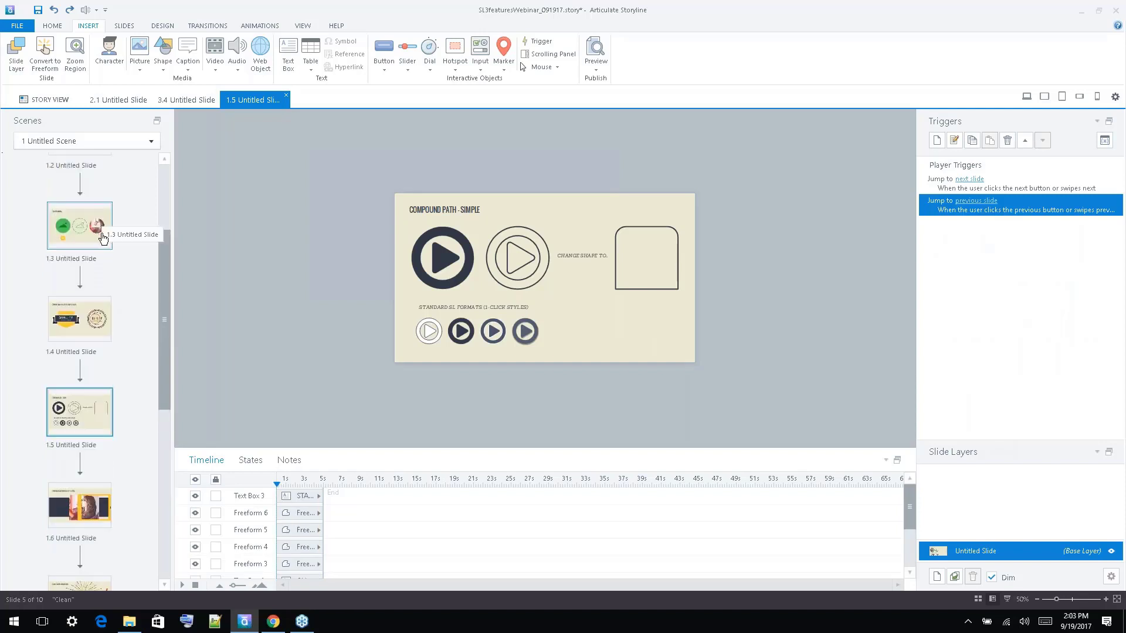
{"action": "left_click", "coordinate": [103, 234]}
{"action": "scroll", "coordinate": [103, 238], "scroll_direction": "up", "scroll_amount": 2}
{"action": "scroll", "coordinate": [103, 239], "scroll_direction": "down", "scroll_amount": 3}
{"action": "left_click", "coordinate": [97, 249]}
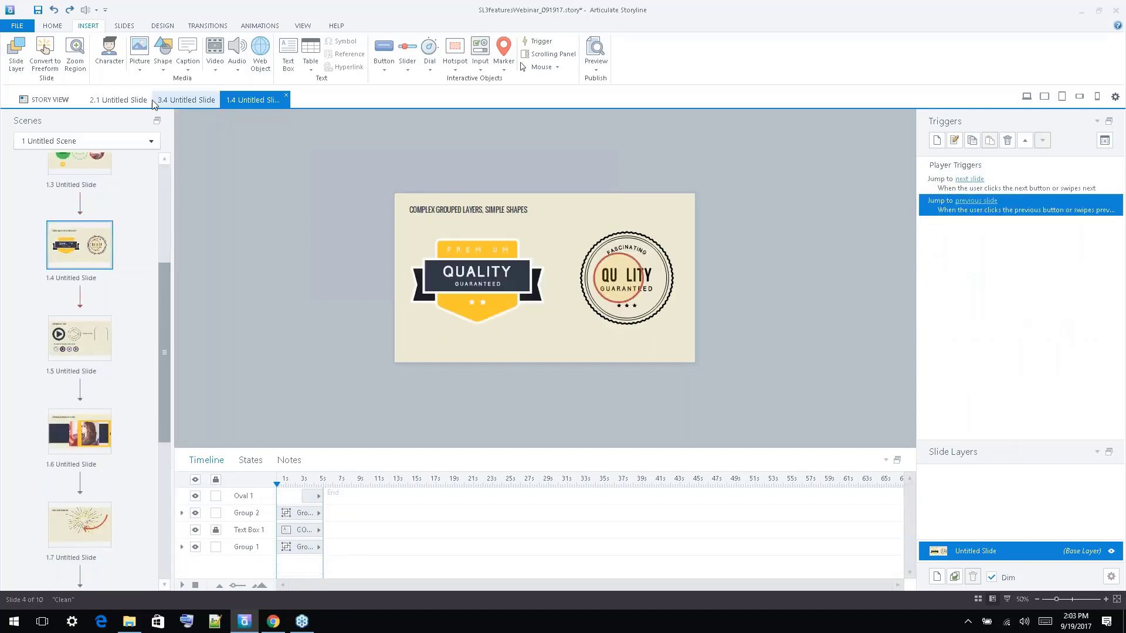
Return to slide 2.1, ungroup Picture 2 once more and undo it.
{"action": "left_click", "coordinate": [122, 102]}
{"action": "right_click", "coordinate": [497, 289]}
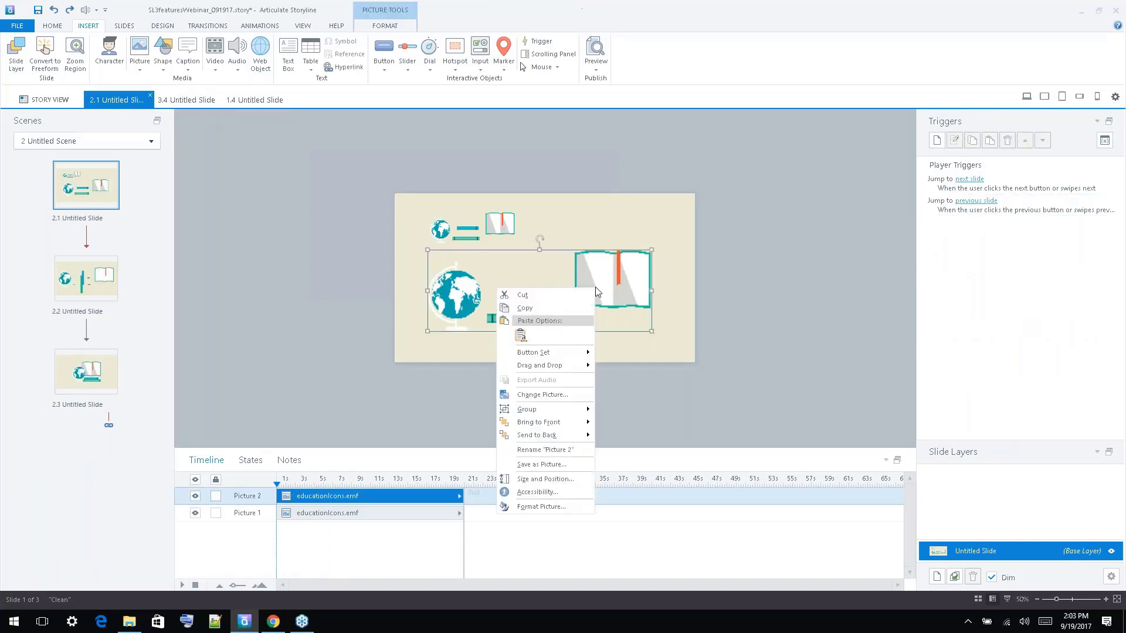
{"action": "mouse_move", "coordinate": [555, 409]}
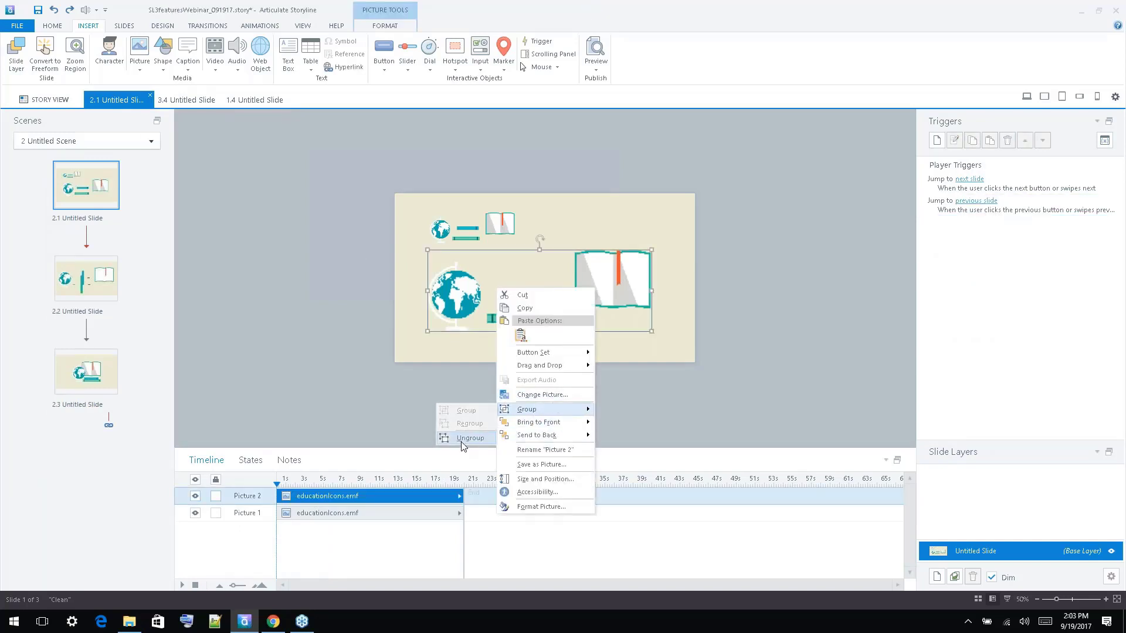
{"action": "left_click", "coordinate": [461, 441]}
{"action": "key", "text": "ctrl+z"}
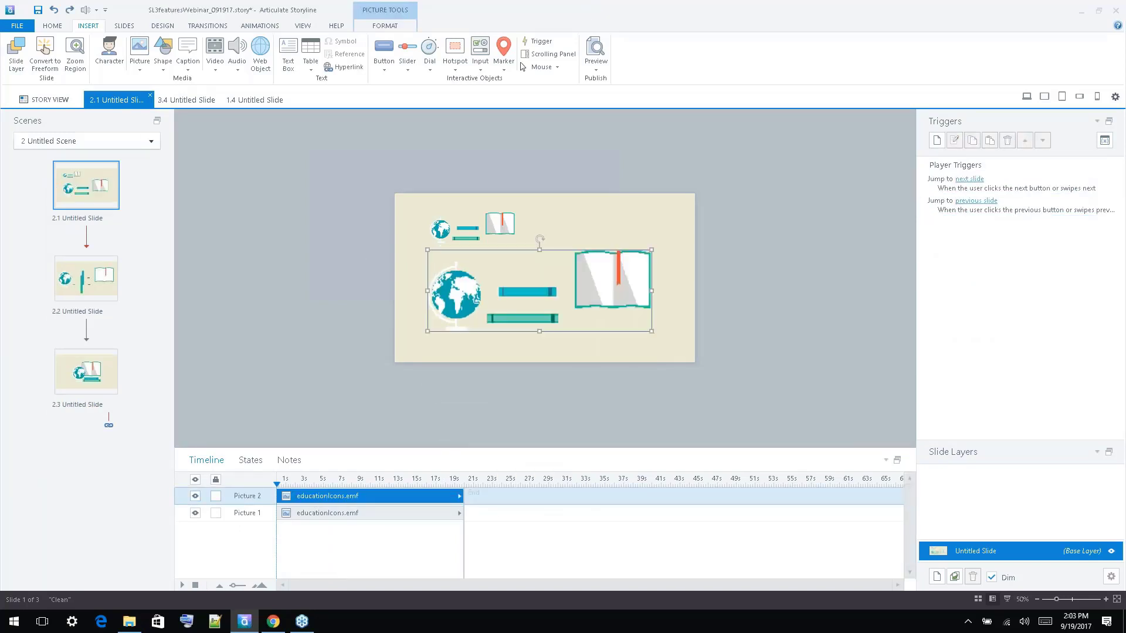